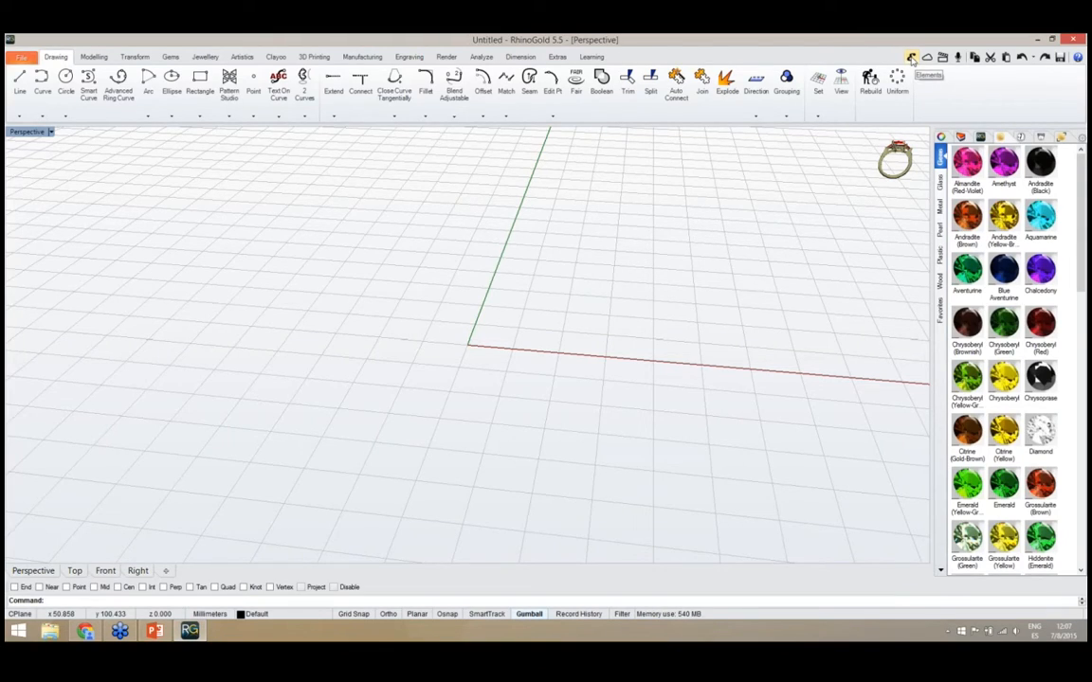
# Open the Elements library and look through the ring models in the Solitaire category
pyautogui.click(911, 59)
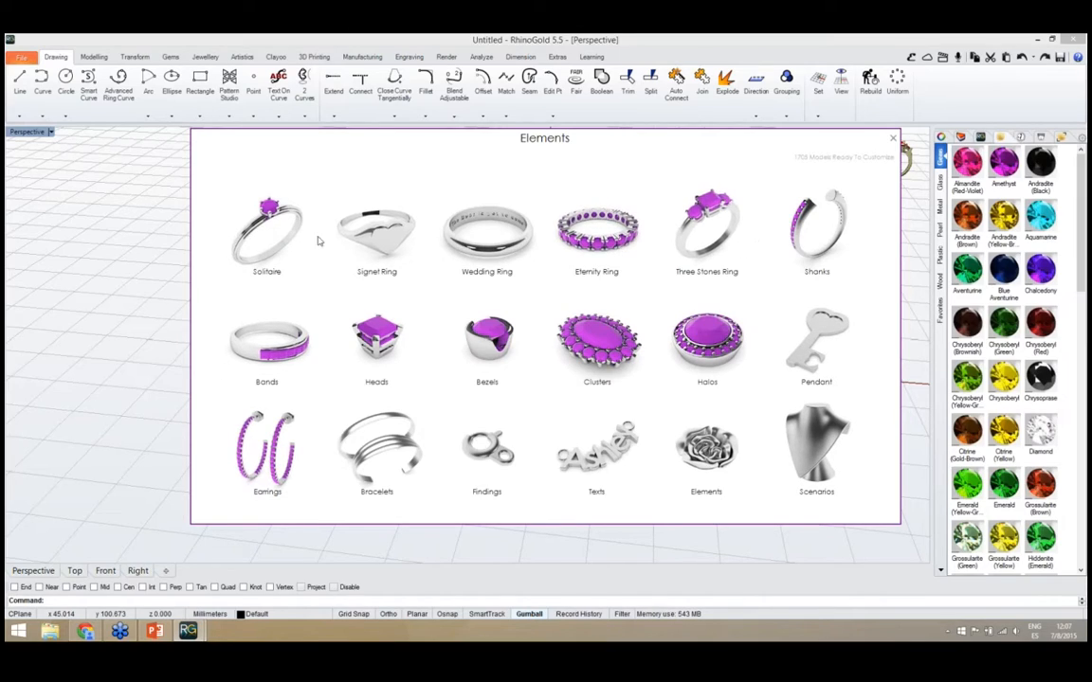
pyautogui.click(264, 237)
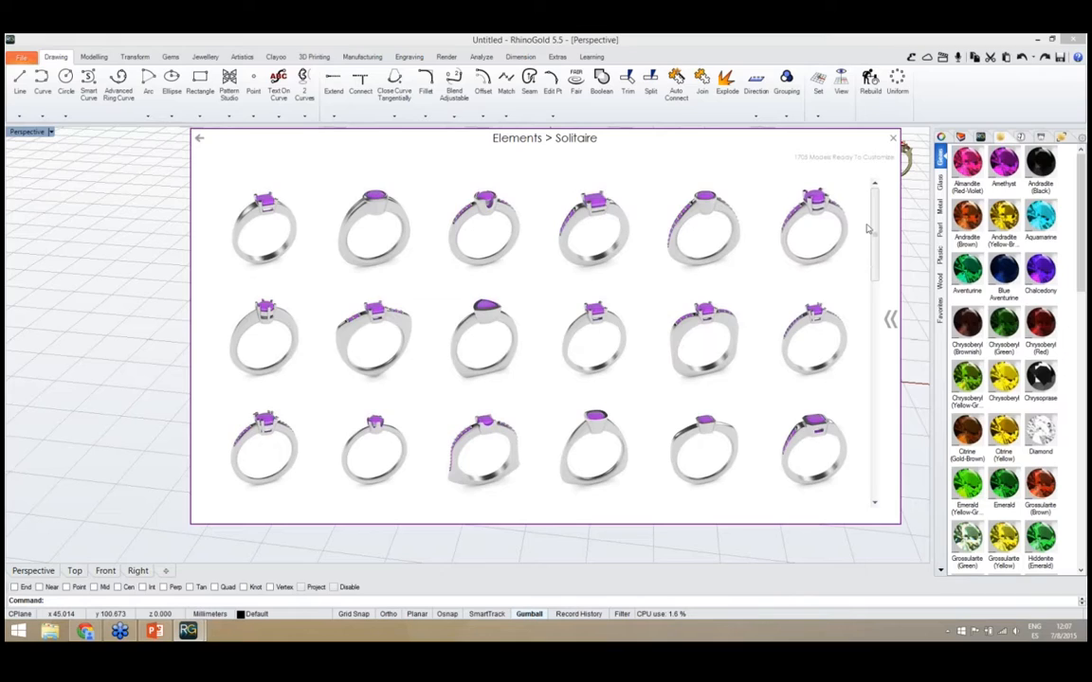
pyautogui.moveTo(874, 220); pyautogui.dragTo(874, 438)
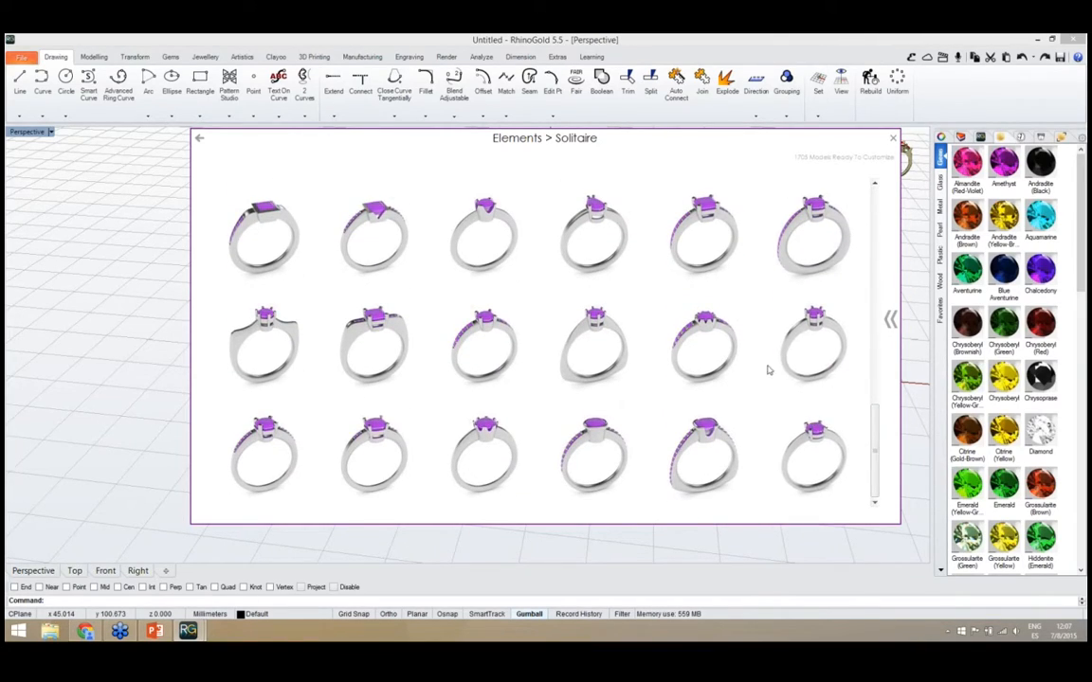
# Review the metal, mode and gem options for customizing the solitaire rings, and return to the category overview
pyautogui.click(891, 322)
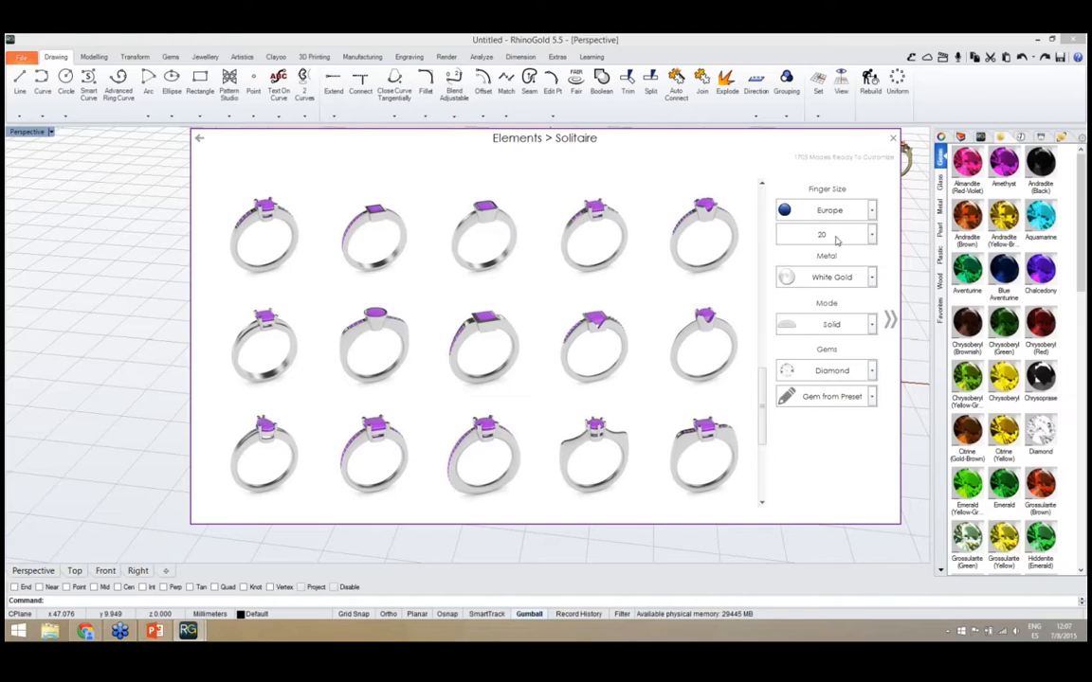
pyautogui.click(870, 278)
pyautogui.click(871, 278)
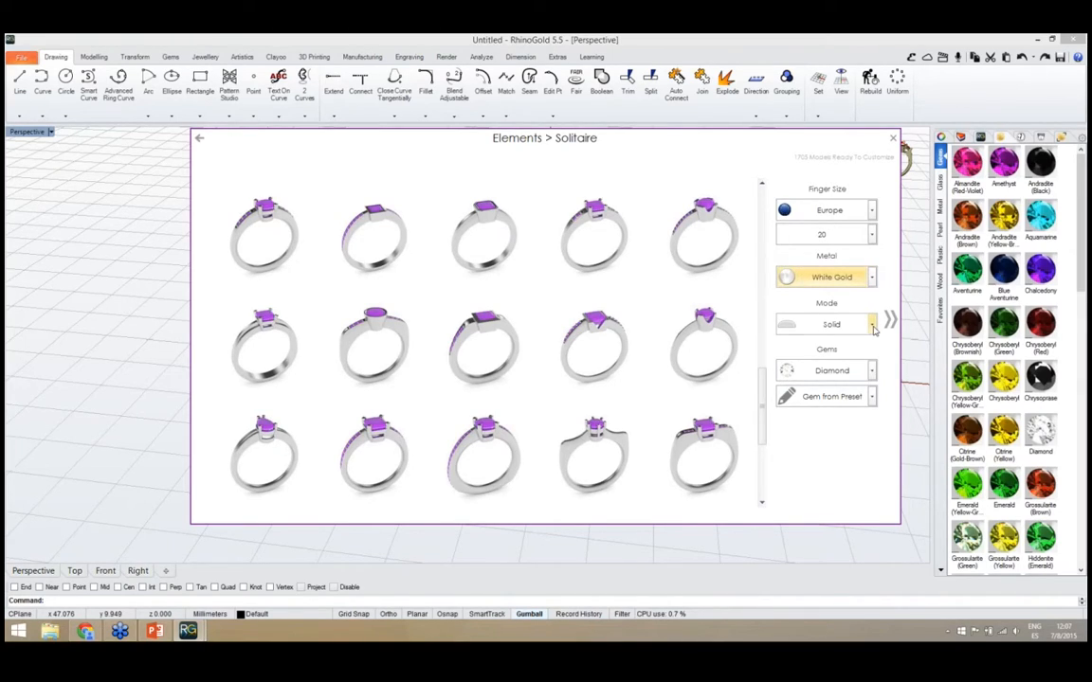
pyautogui.click(871, 325)
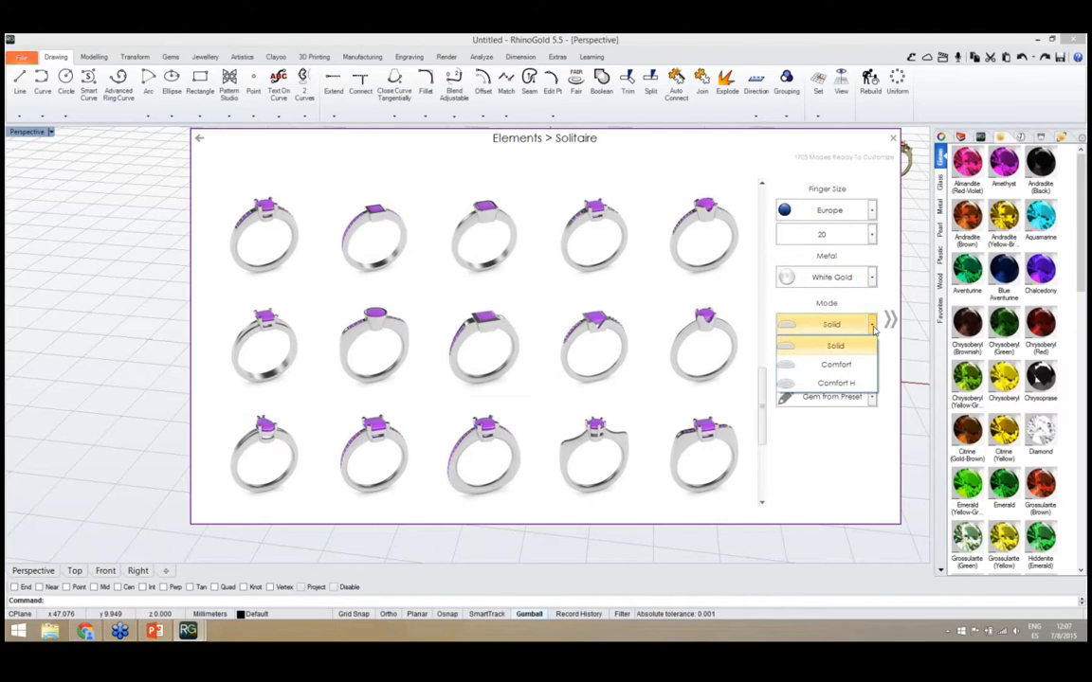
pyautogui.click(872, 325)
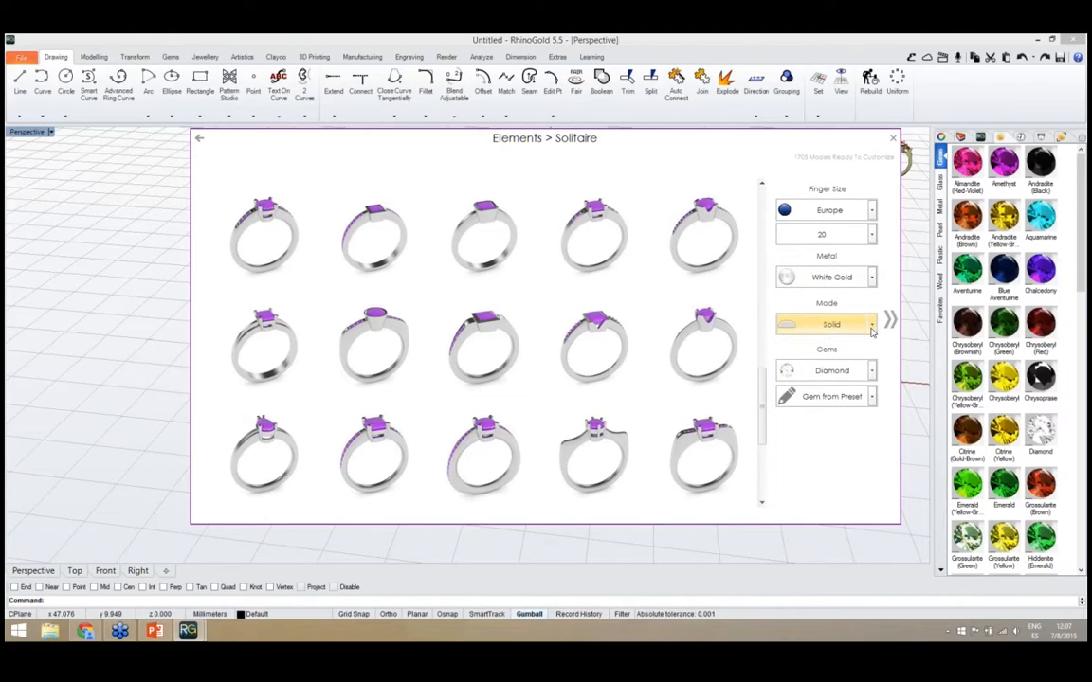
pyautogui.click(872, 372)
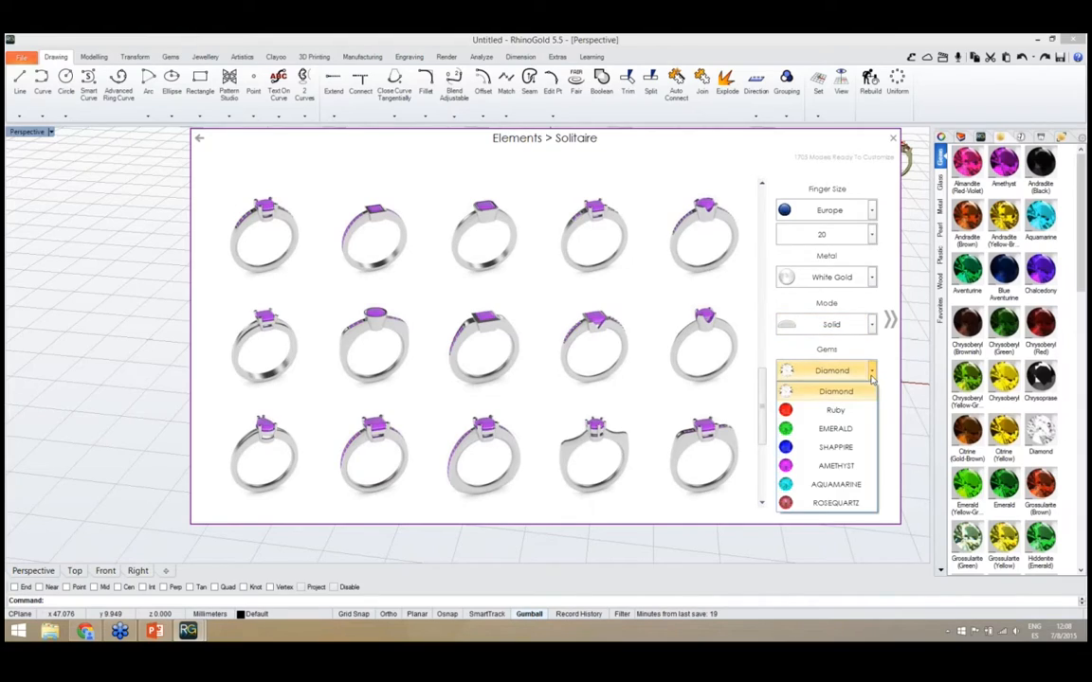
pyautogui.click(872, 374)
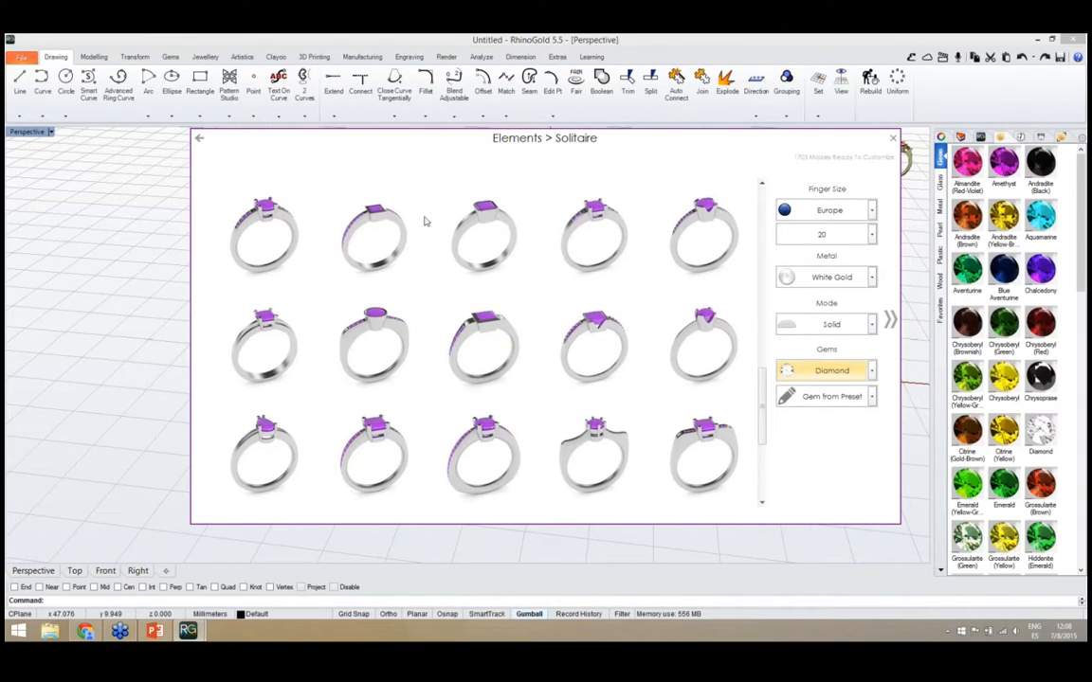
pyautogui.click(201, 139)
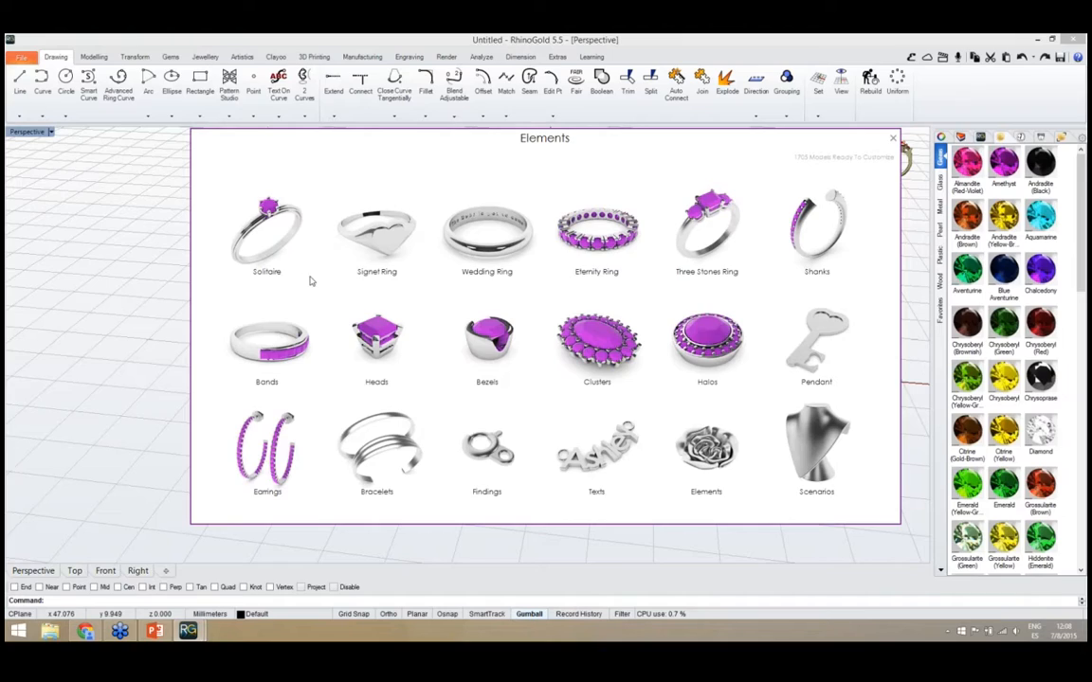
# Look through the Signet Ring and Wedding Ring models, returning to the category overview after each
pyautogui.click(368, 242)
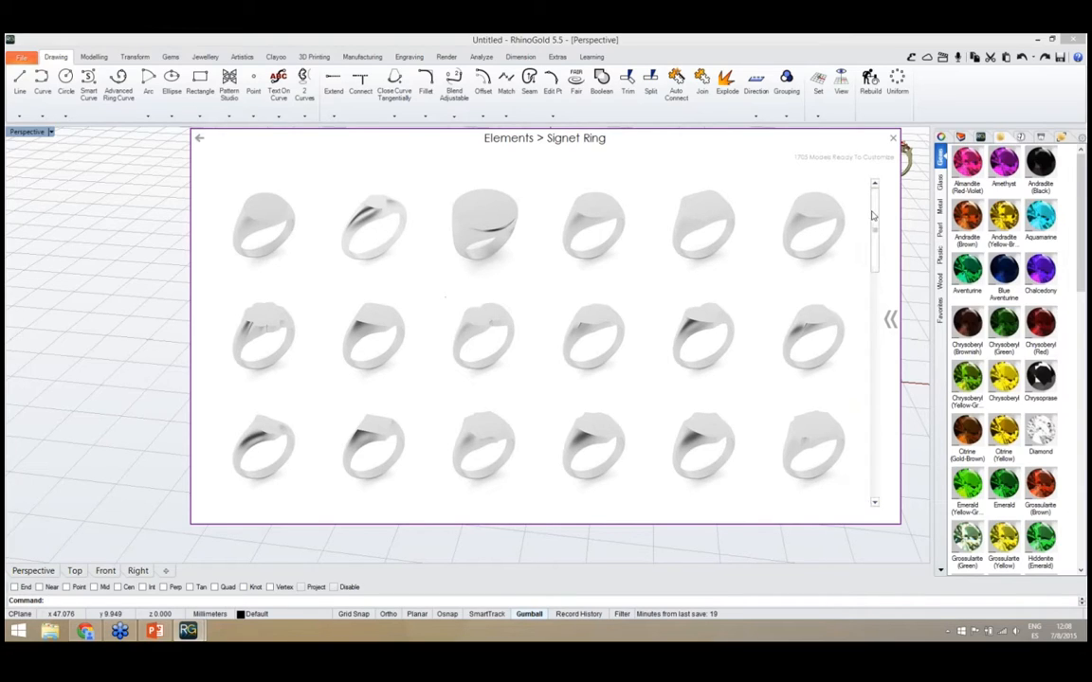
pyautogui.moveTo(869, 218); pyautogui.dragTo(873, 449)
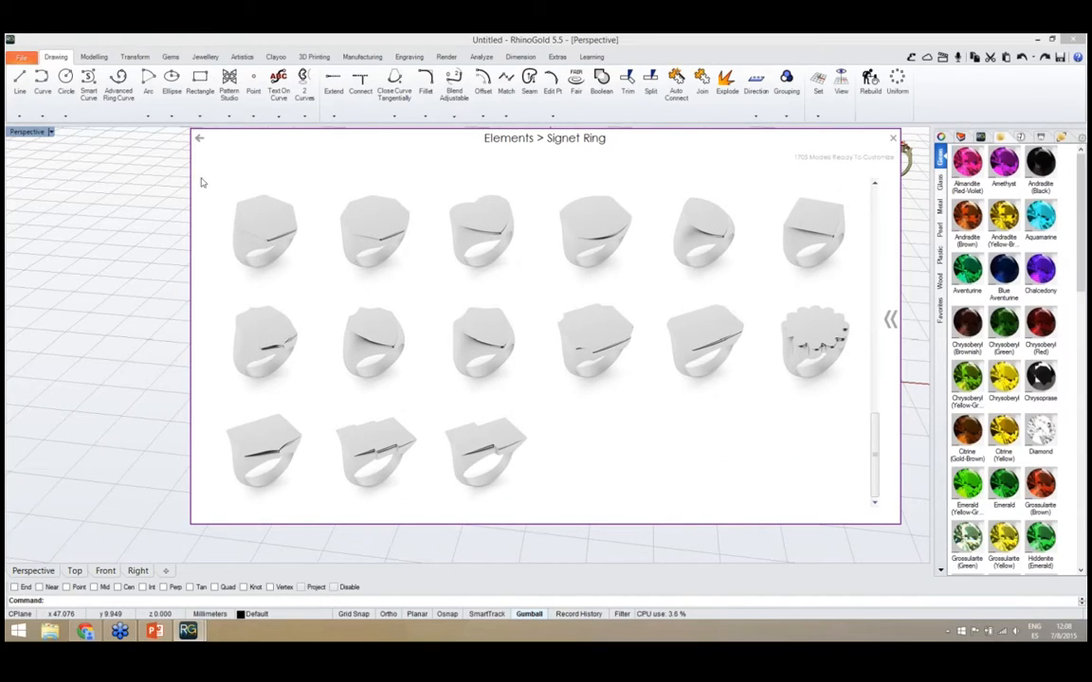
pyautogui.click(201, 139)
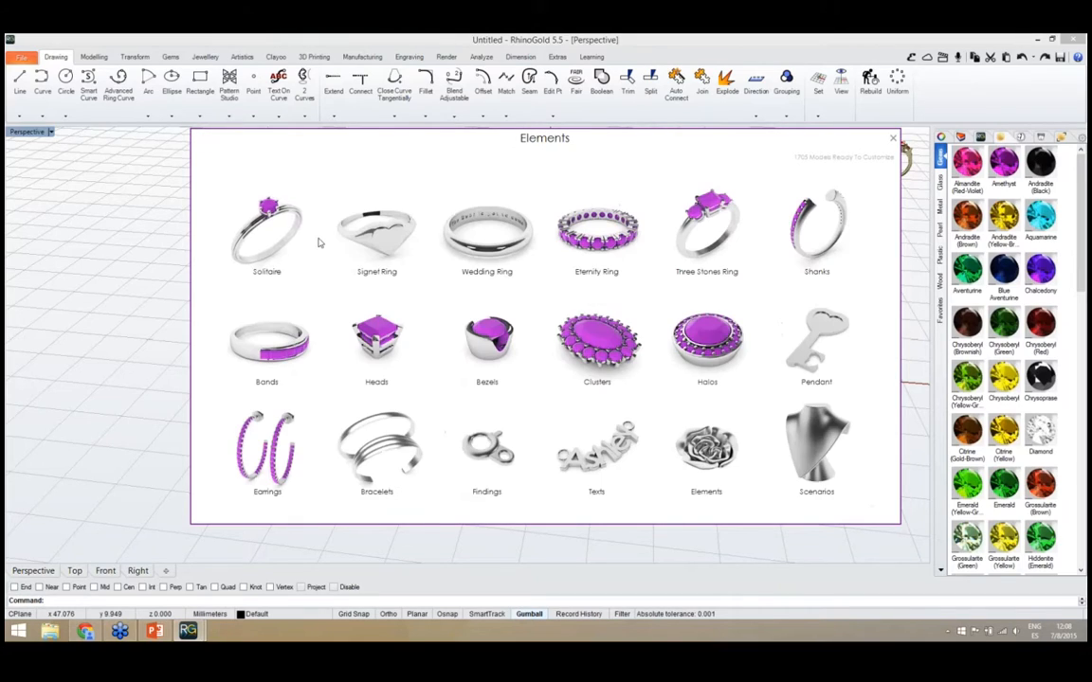
pyautogui.click(490, 253)
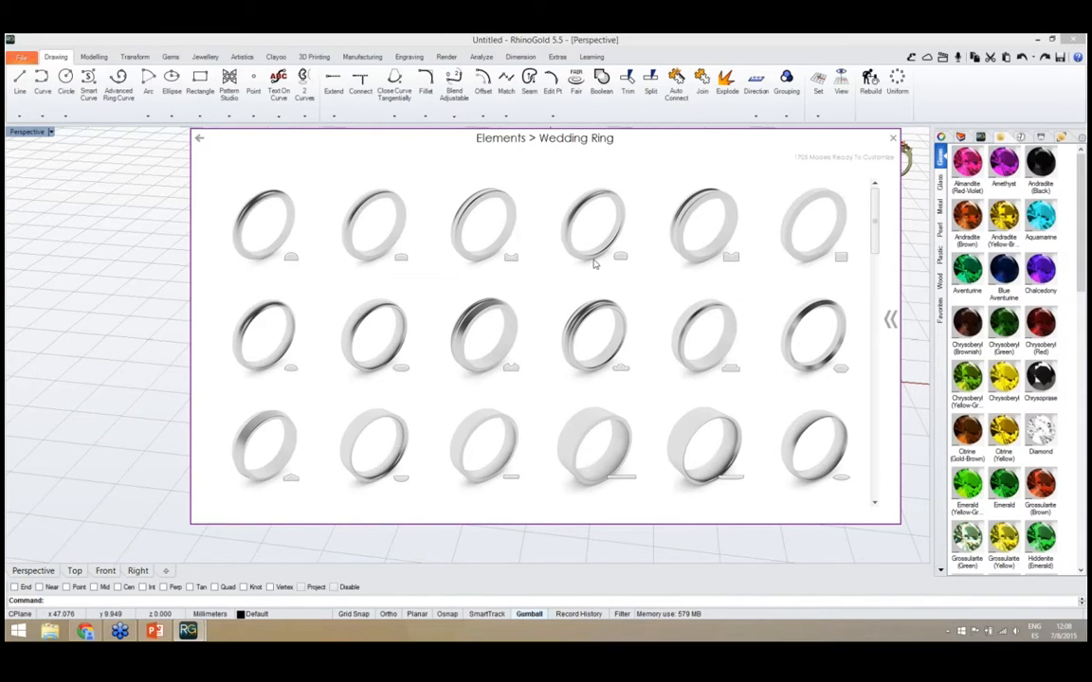
pyautogui.moveTo(876, 237); pyautogui.dragTo(876, 468)
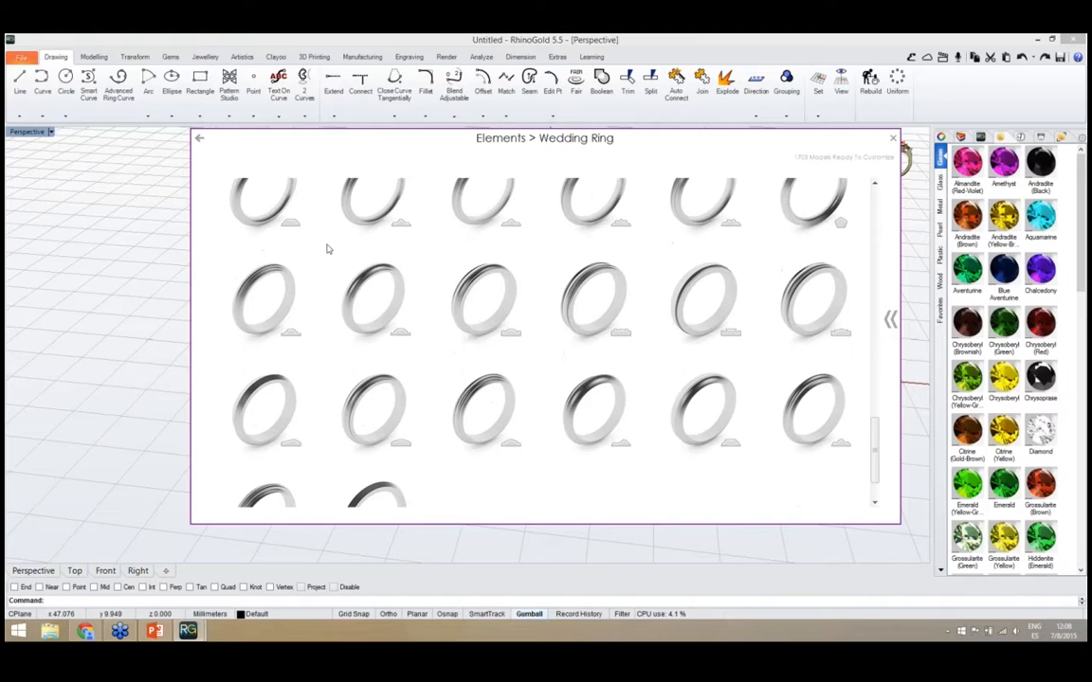
pyautogui.click(199, 140)
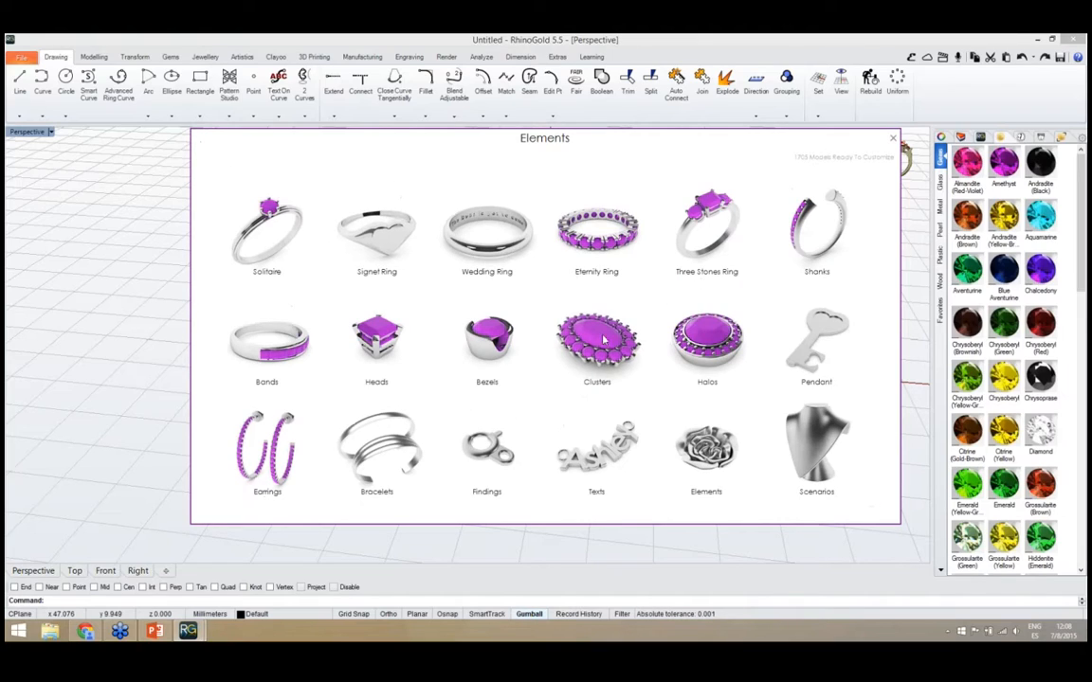
# Look through the Eternity Ring and Three Stones Ring models, returning to the category overview after each
pyautogui.click(604, 248)
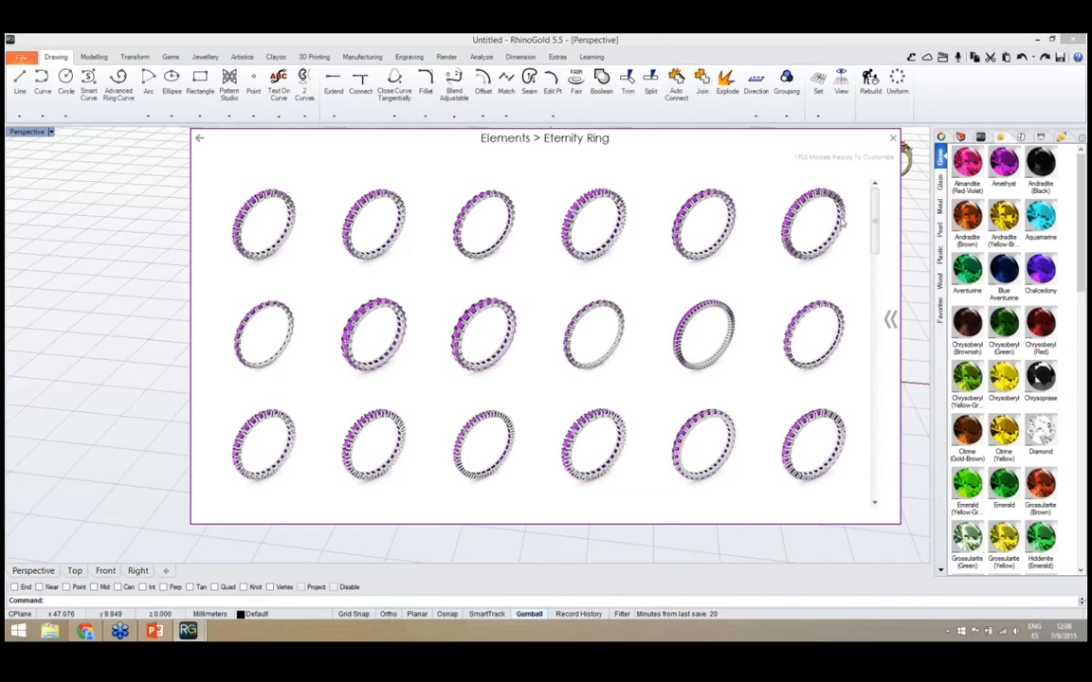
pyautogui.moveTo(875, 215); pyautogui.dragTo(875, 436)
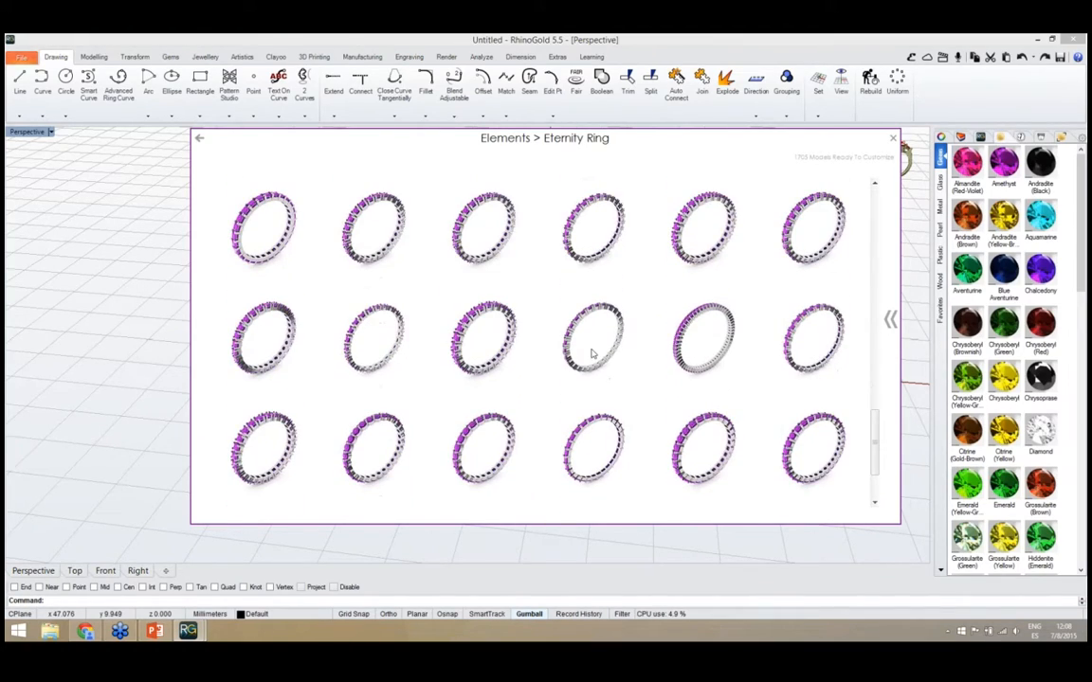
pyautogui.click(198, 139)
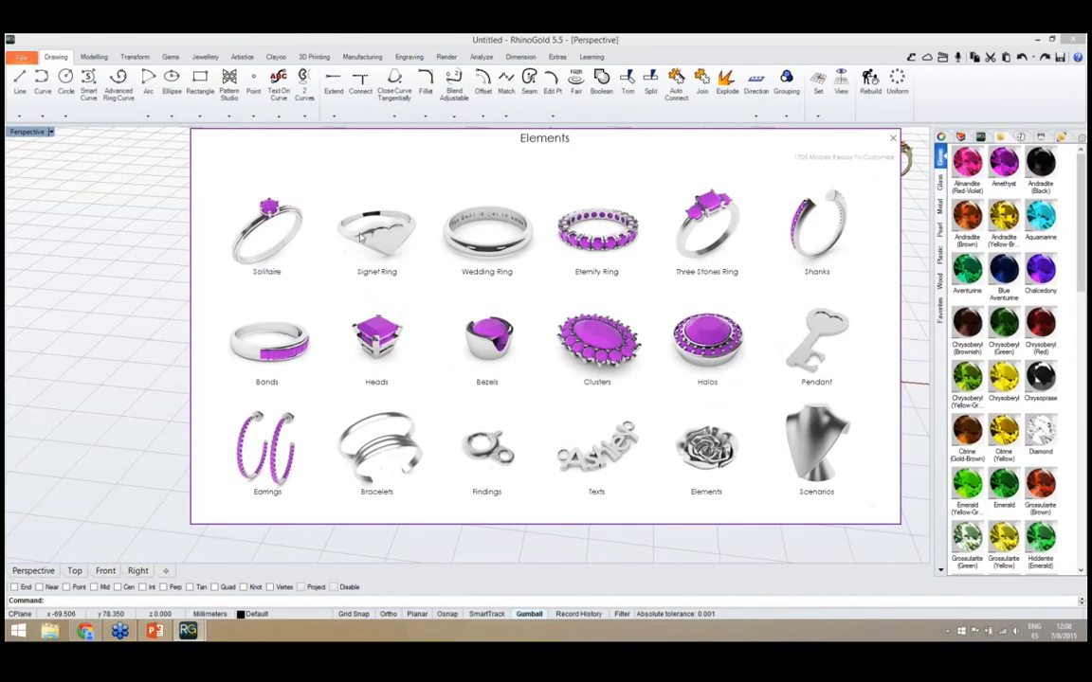
pyautogui.click(706, 245)
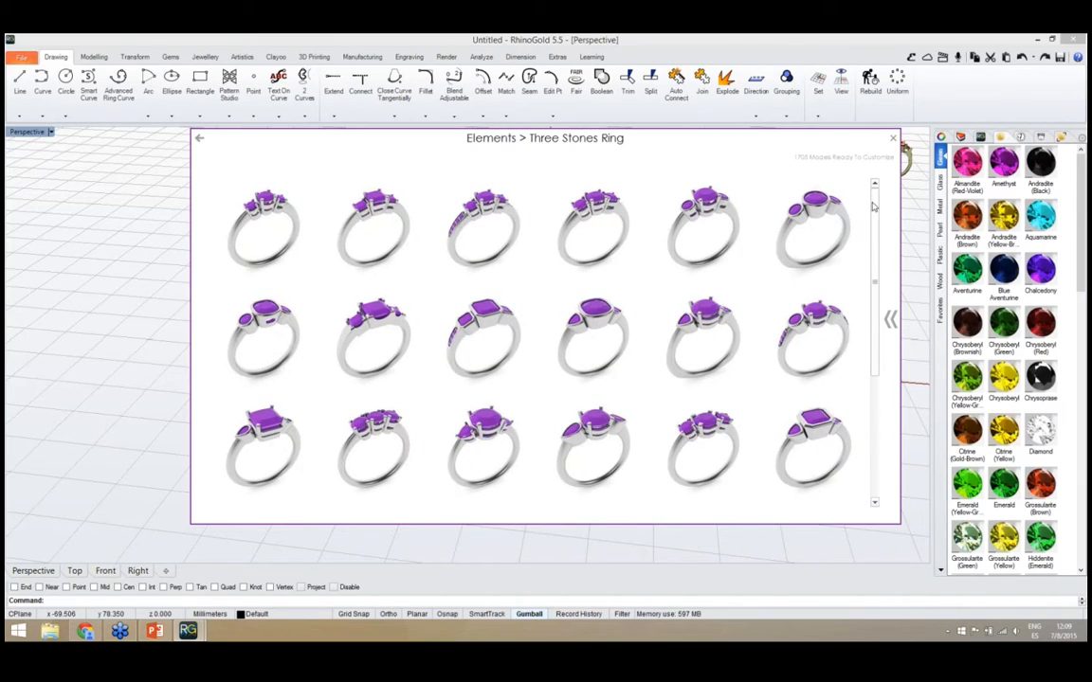
pyautogui.moveTo(874, 211)
pyautogui.mouseDown()
pyautogui.moveTo(874, 332)
pyautogui.moveTo(876, 207)
pyautogui.mouseUp()
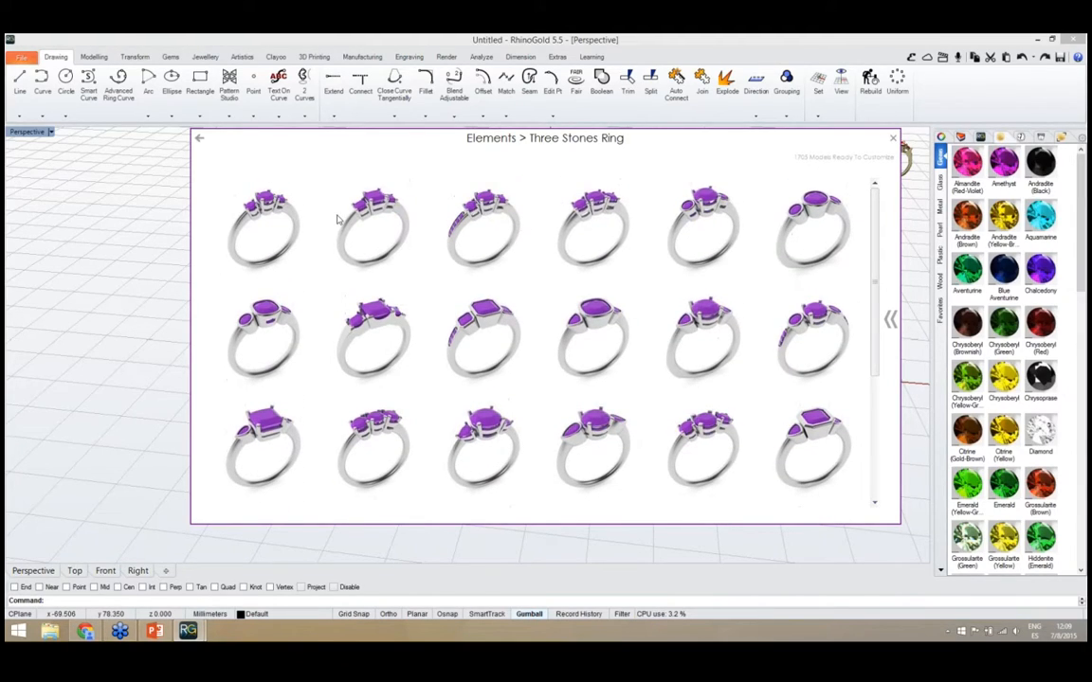
pyautogui.click(200, 140)
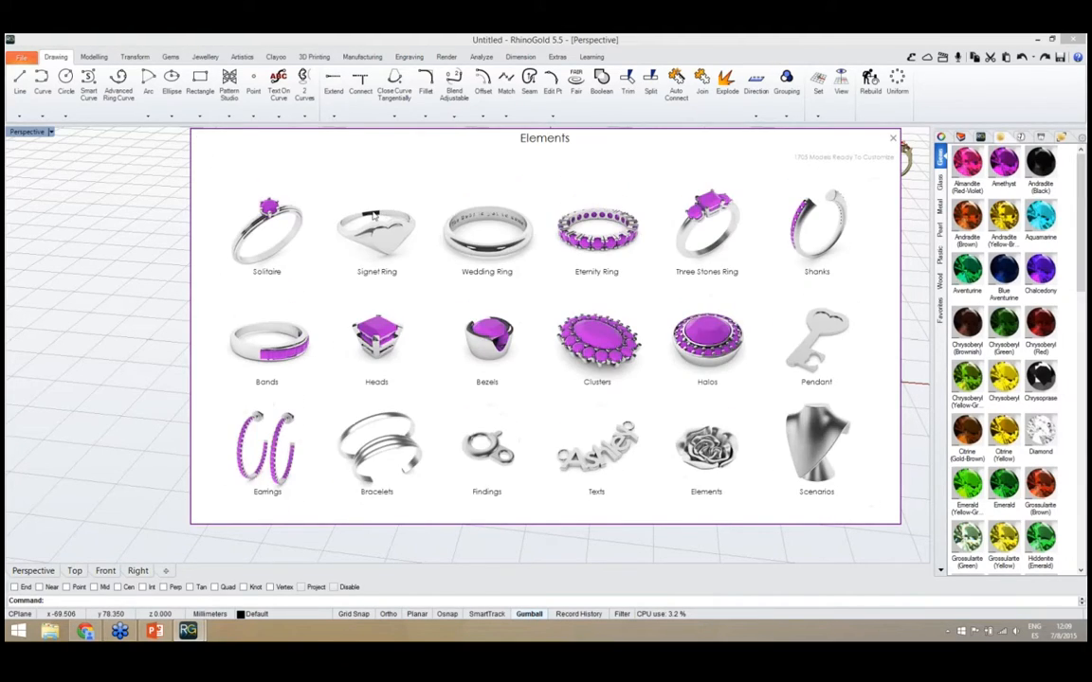
# Look through the Shanks and Bands models, returning to the category overview after each
pyautogui.click(819, 237)
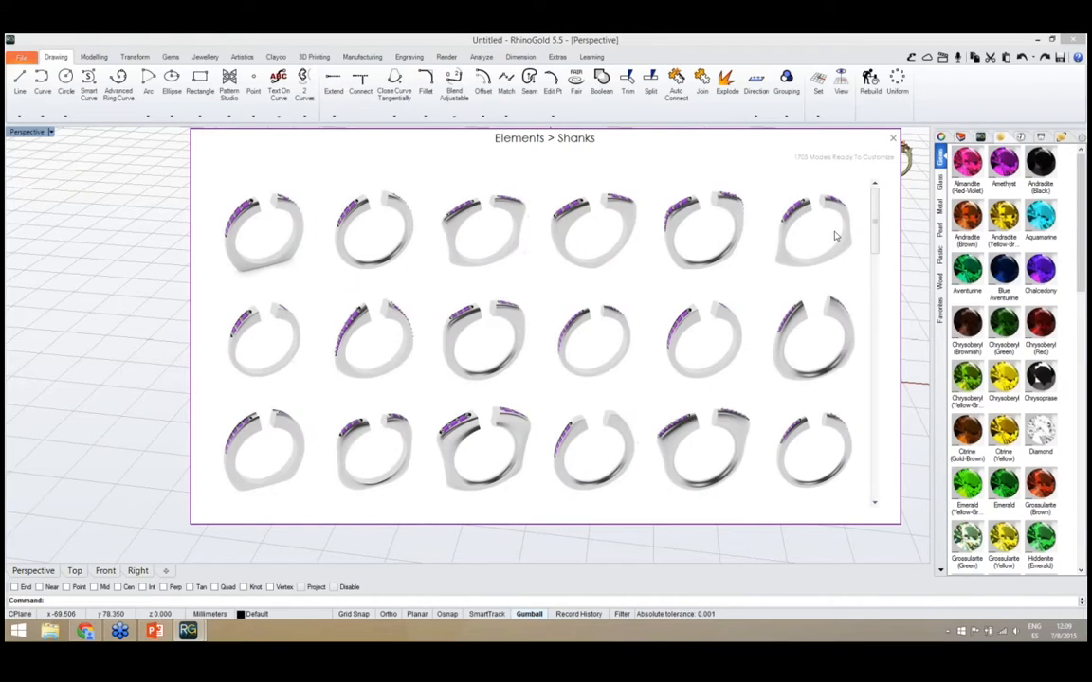
pyautogui.moveTo(875, 204); pyautogui.dragTo(873, 441)
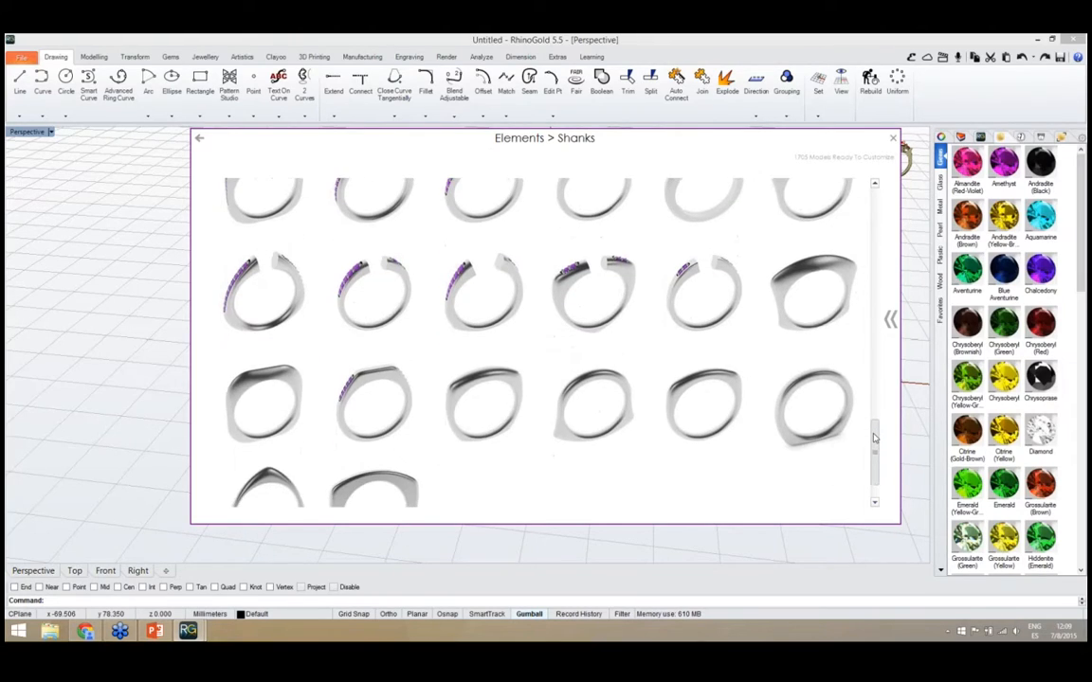
pyautogui.click(200, 140)
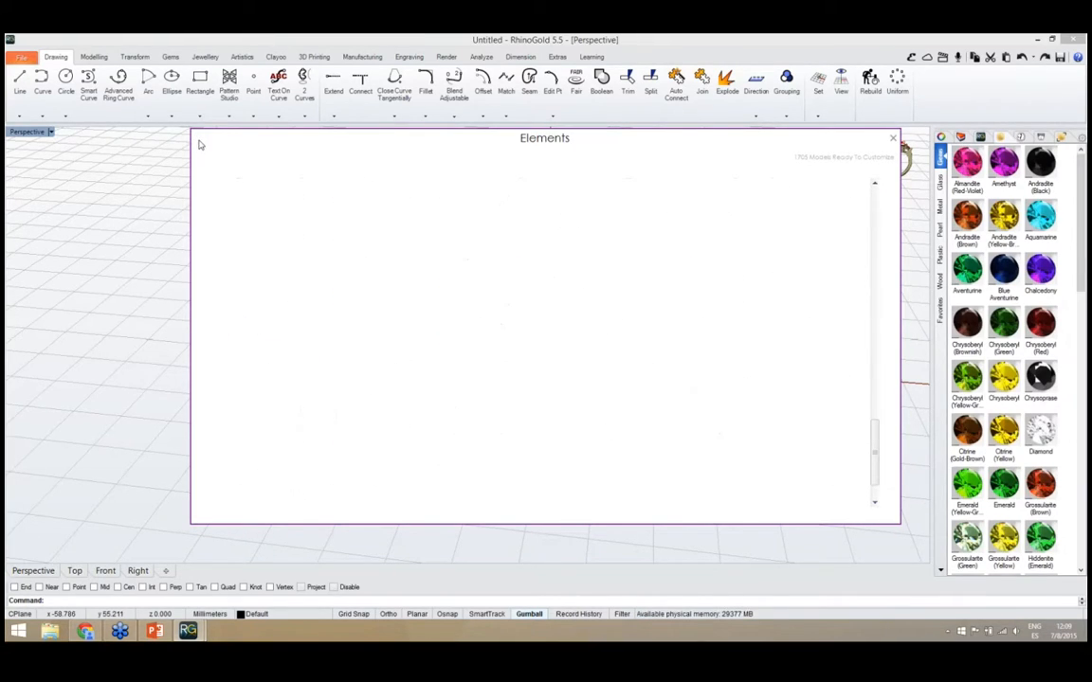
pyautogui.click(268, 351)
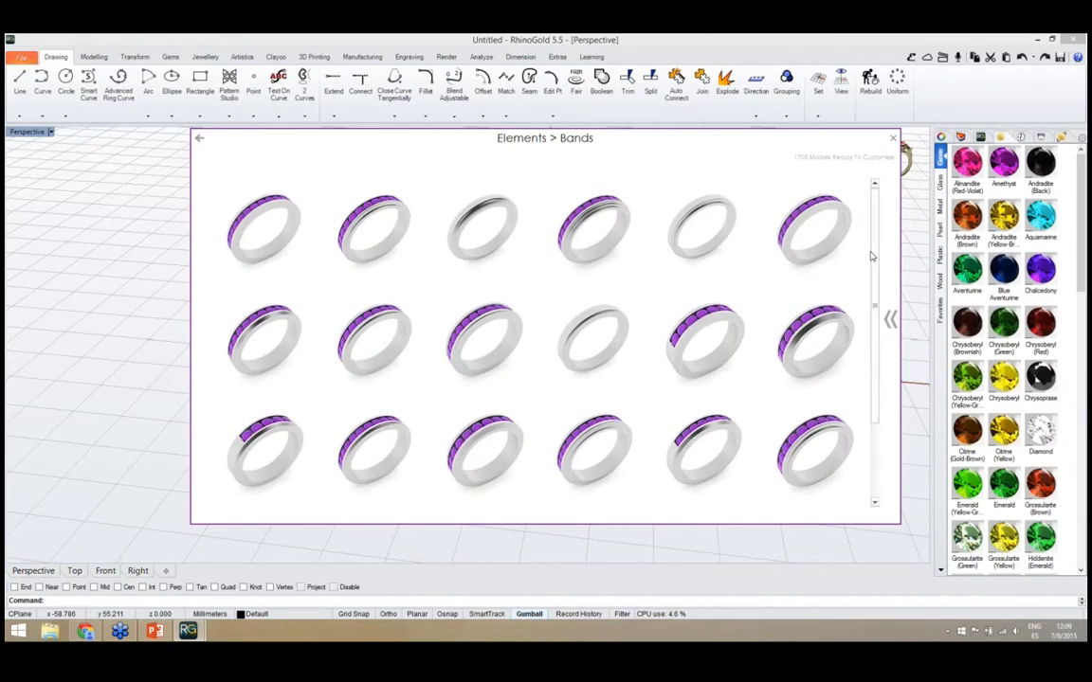
pyautogui.moveTo(874, 257); pyautogui.dragTo(874, 330)
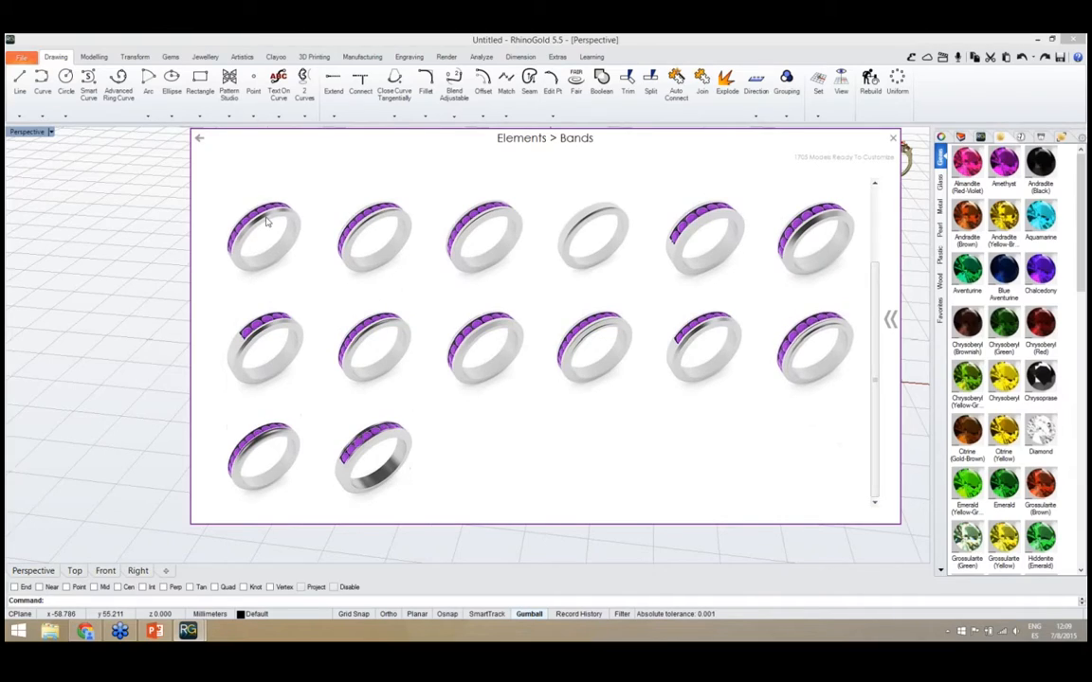
pyautogui.click(200, 140)
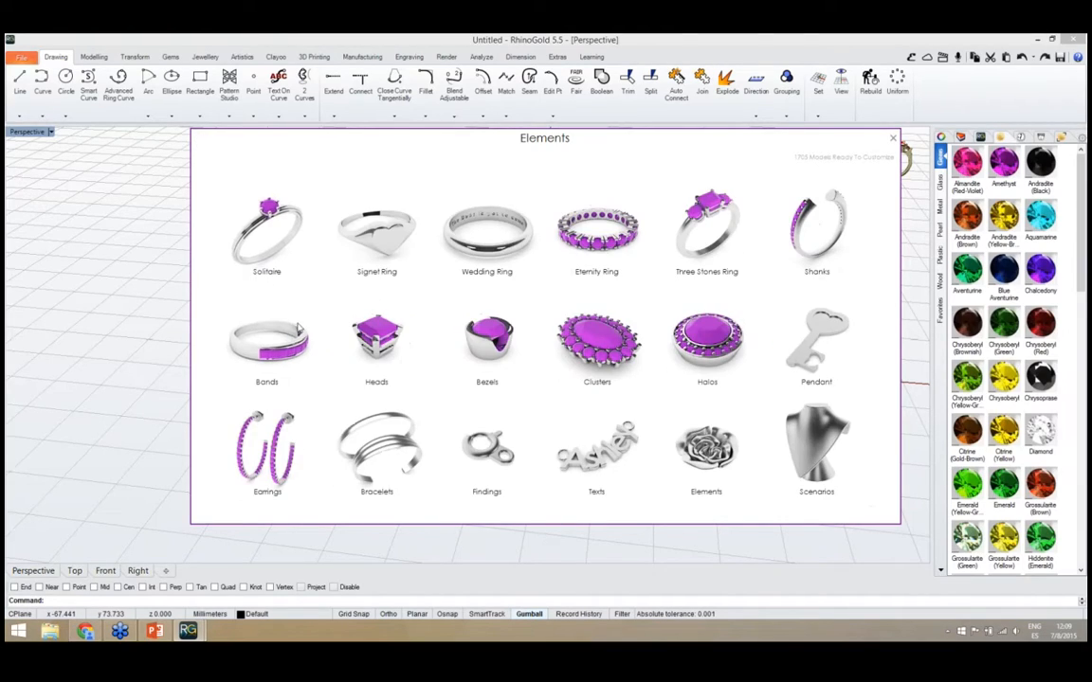
# Look through the Heads and Bezels gem-setting models, returning to the category overview after each
pyautogui.click(372, 337)
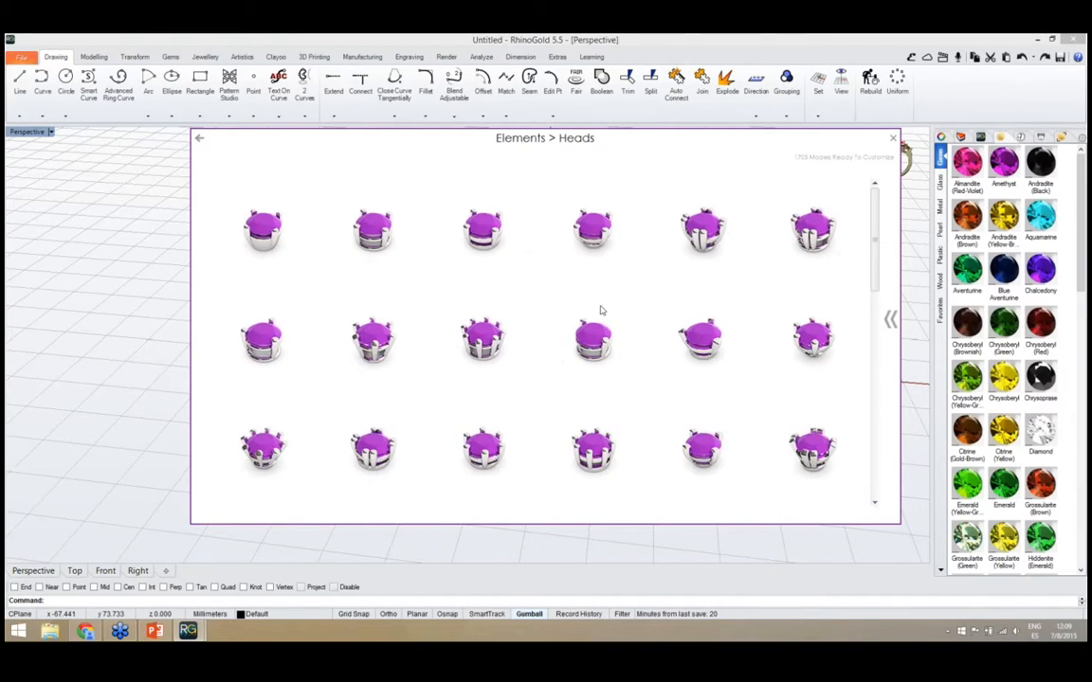
pyautogui.moveTo(877, 214); pyautogui.dragTo(878, 372)
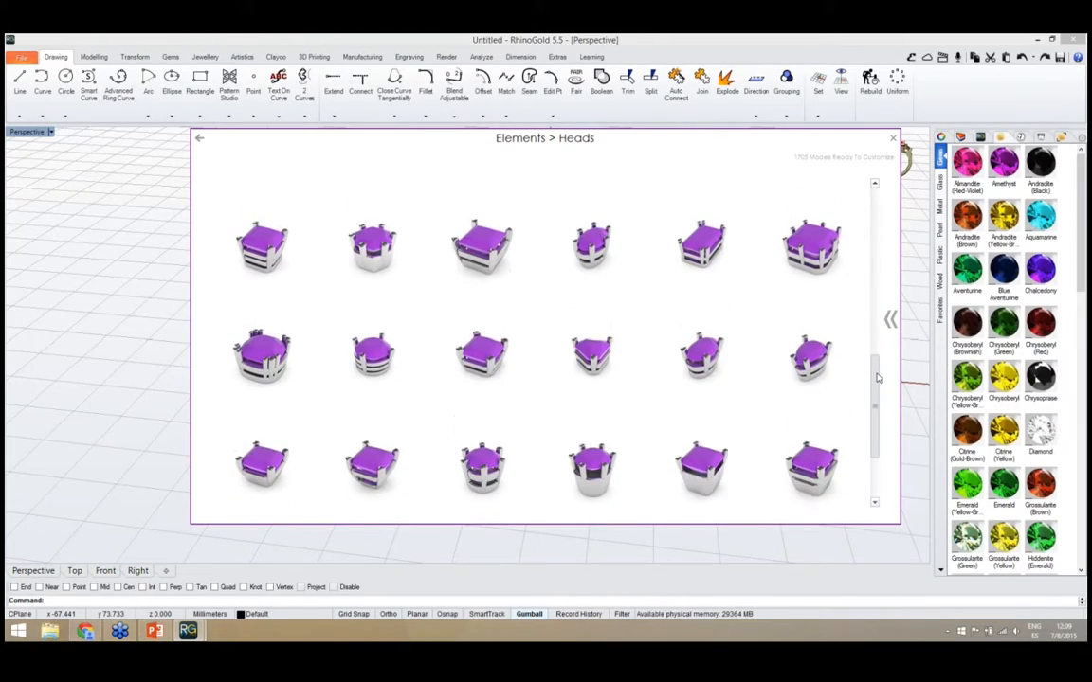
pyautogui.click(199, 140)
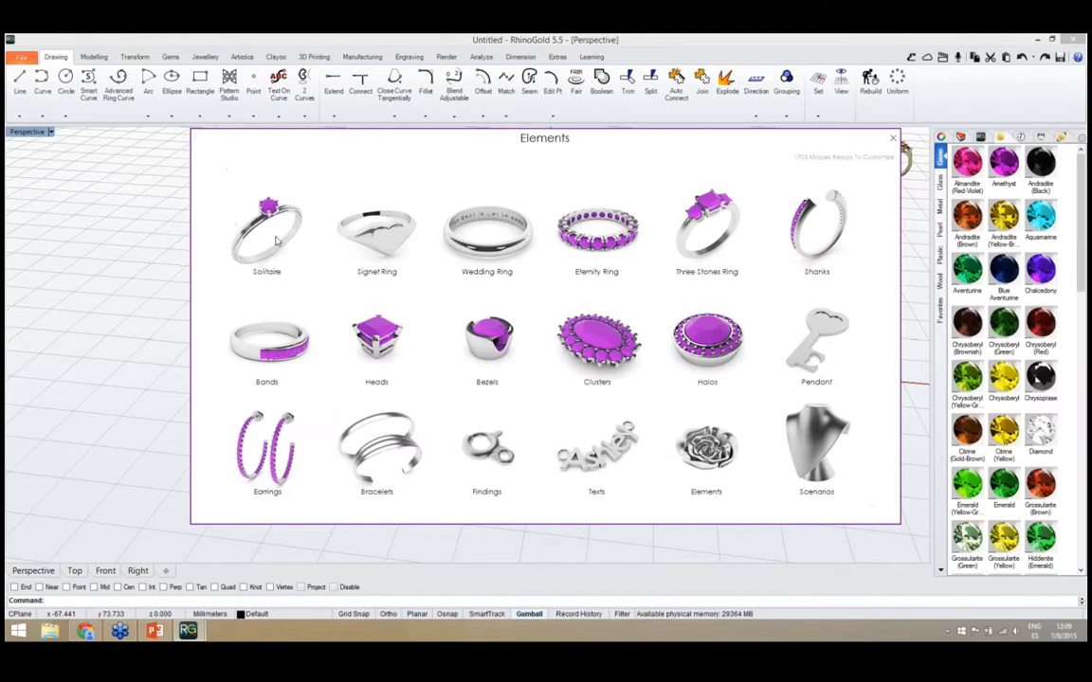
pyautogui.click(483, 351)
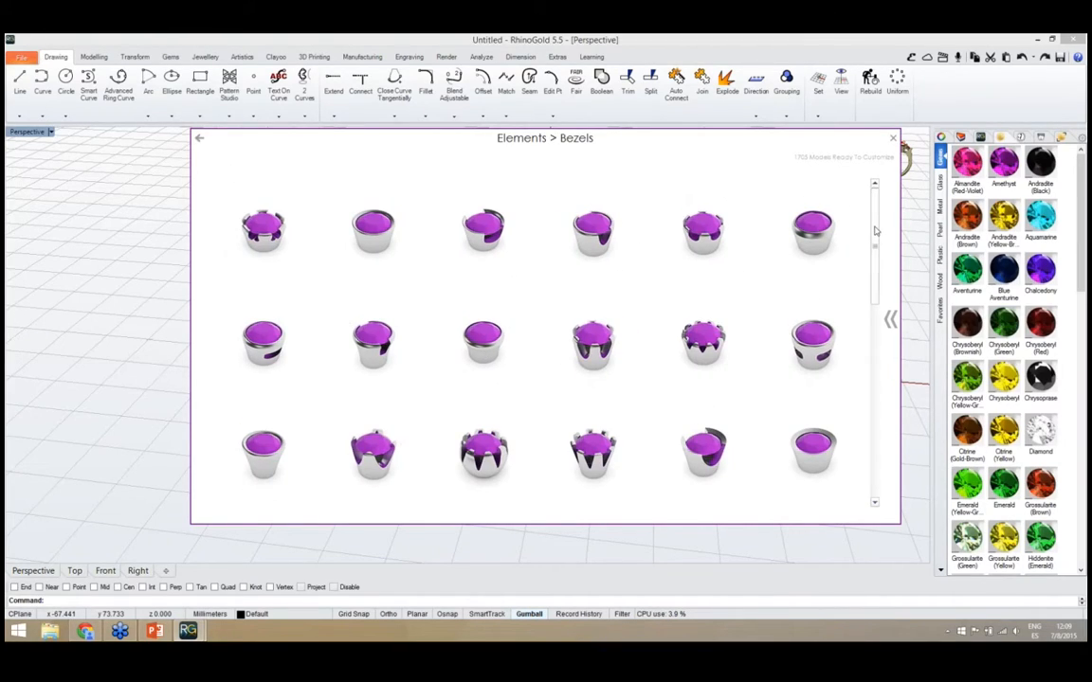
pyautogui.moveTo(879, 267); pyautogui.dragTo(878, 386)
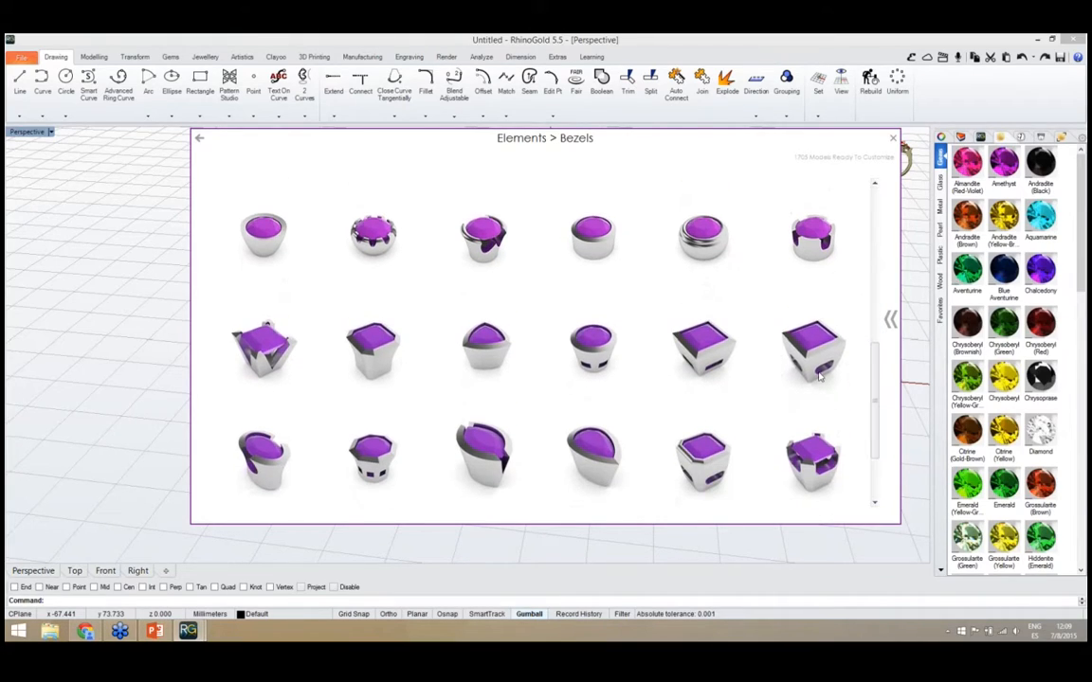
pyautogui.click(198, 140)
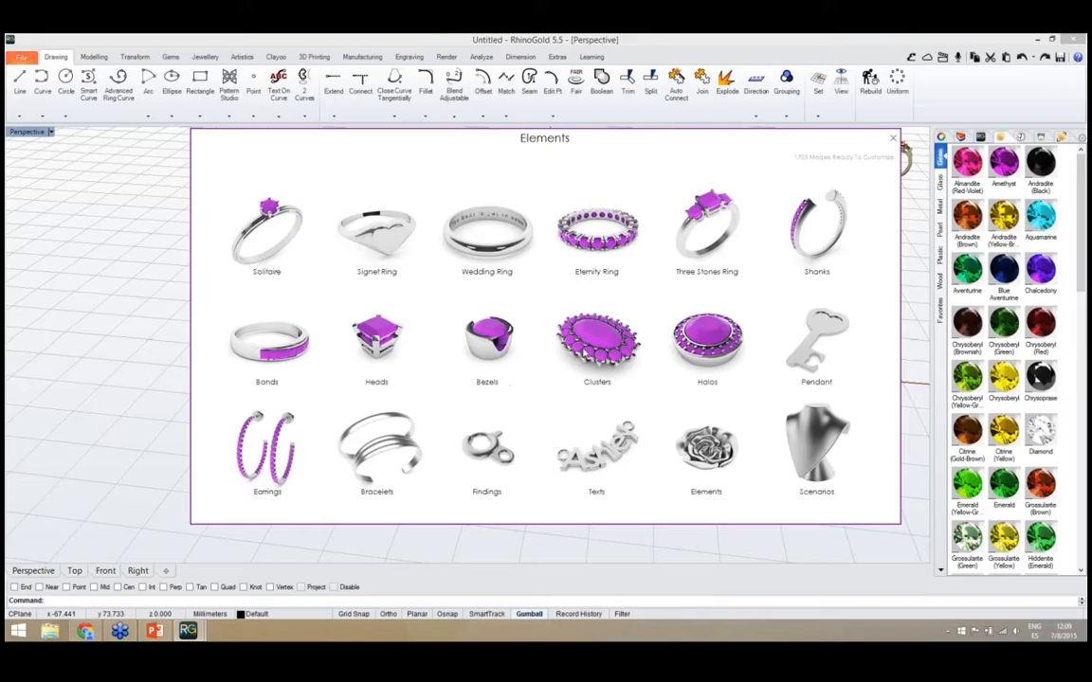
# Look through the Clusters and Halos models, returning to the category overview after each
pyautogui.click(584, 351)
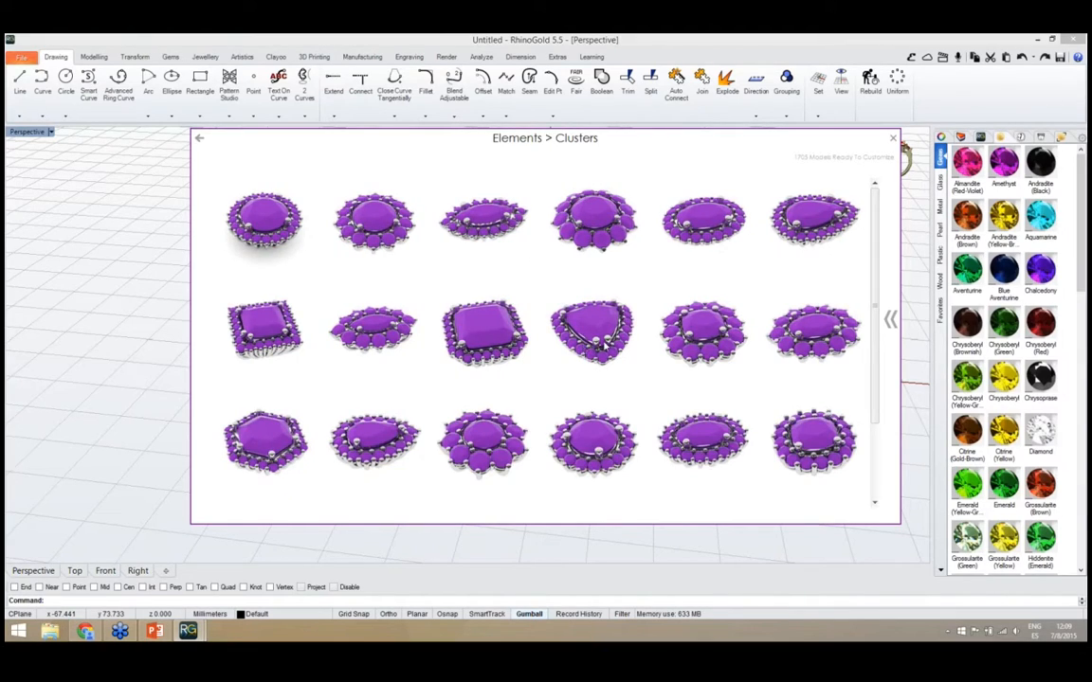
pyautogui.click(200, 140)
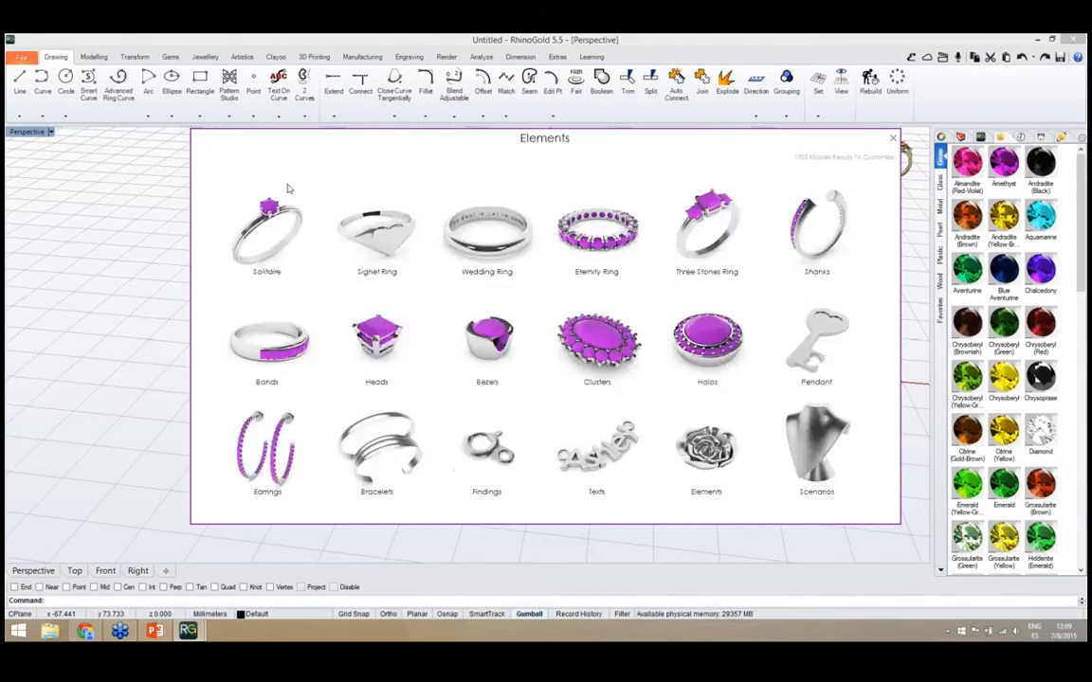
pyautogui.click(727, 365)
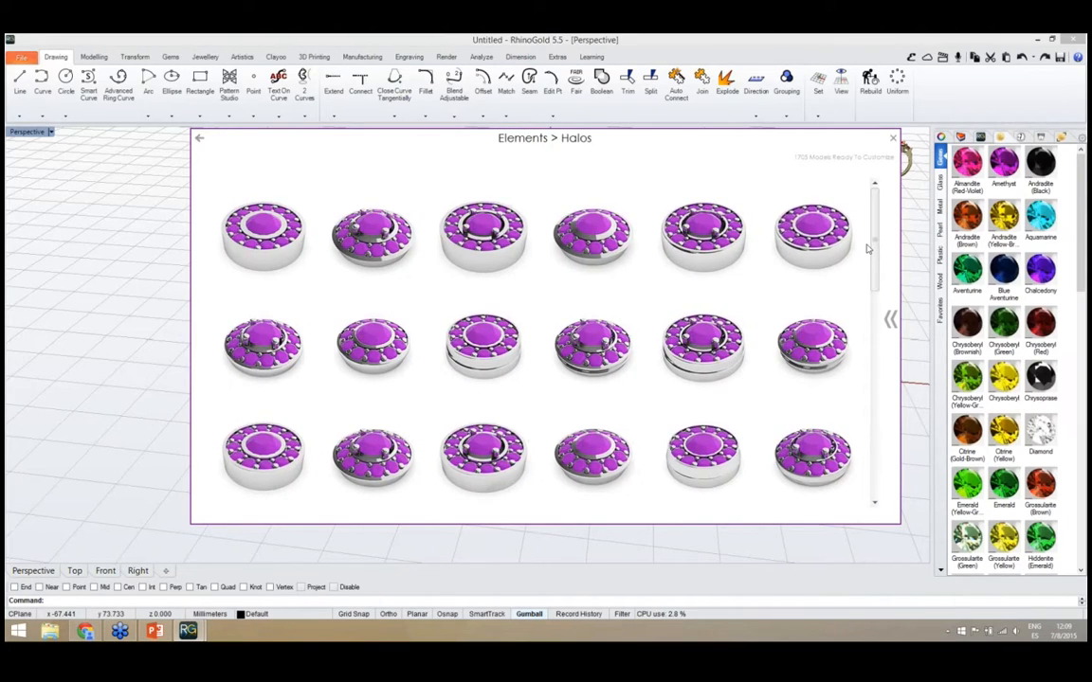
pyautogui.moveTo(876, 240); pyautogui.dragTo(877, 385)
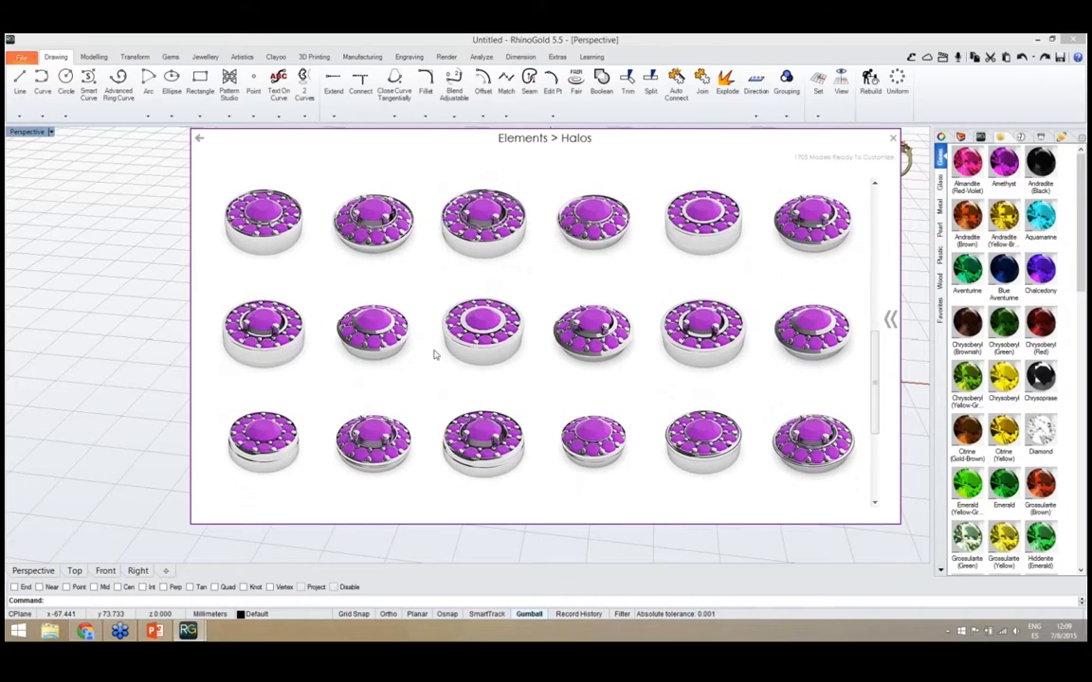
pyautogui.click(199, 140)
# Browse the Pendant category's Text Pendant models with their metal and text customization options shown, and return to the Pendant category
pyautogui.click(812, 355)
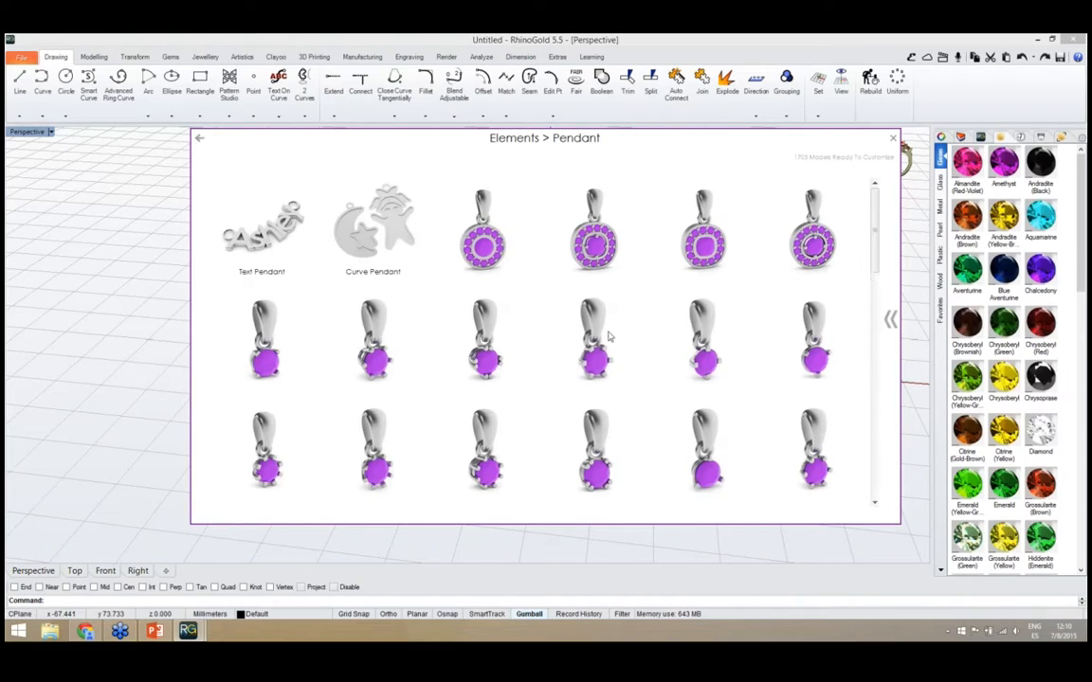
pyautogui.moveTo(877, 253)
pyautogui.mouseDown()
pyautogui.moveTo(872, 474)
pyautogui.moveTo(856, 253)
pyautogui.mouseUp()
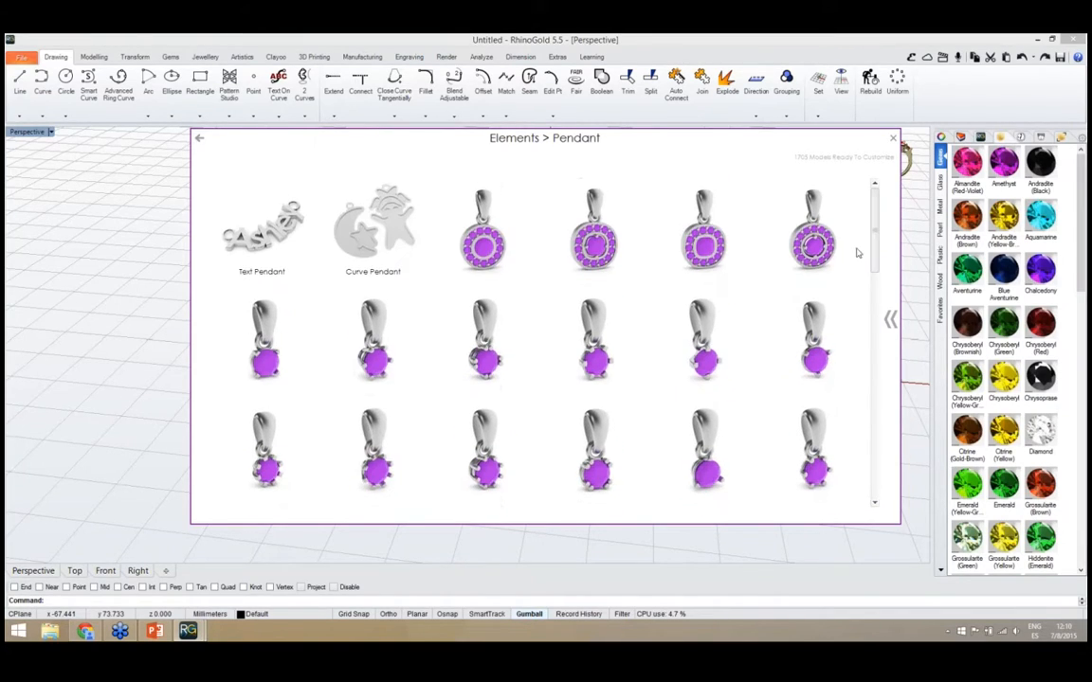
pyautogui.click(273, 253)
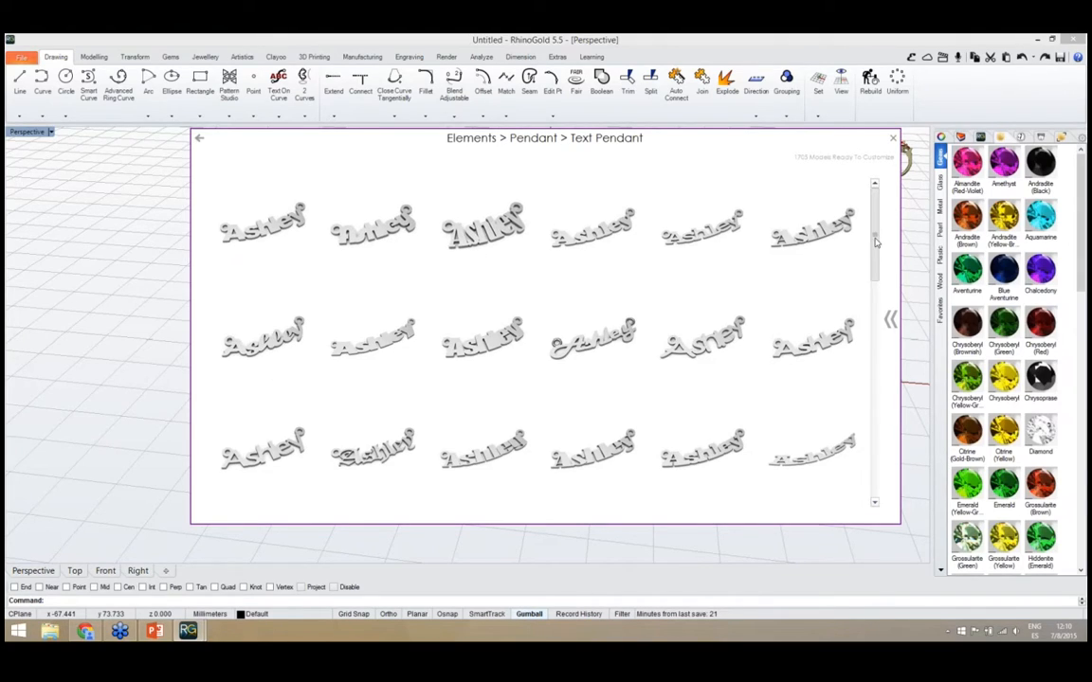
pyautogui.scroll(-3, 878, 254)
pyautogui.click(891, 320)
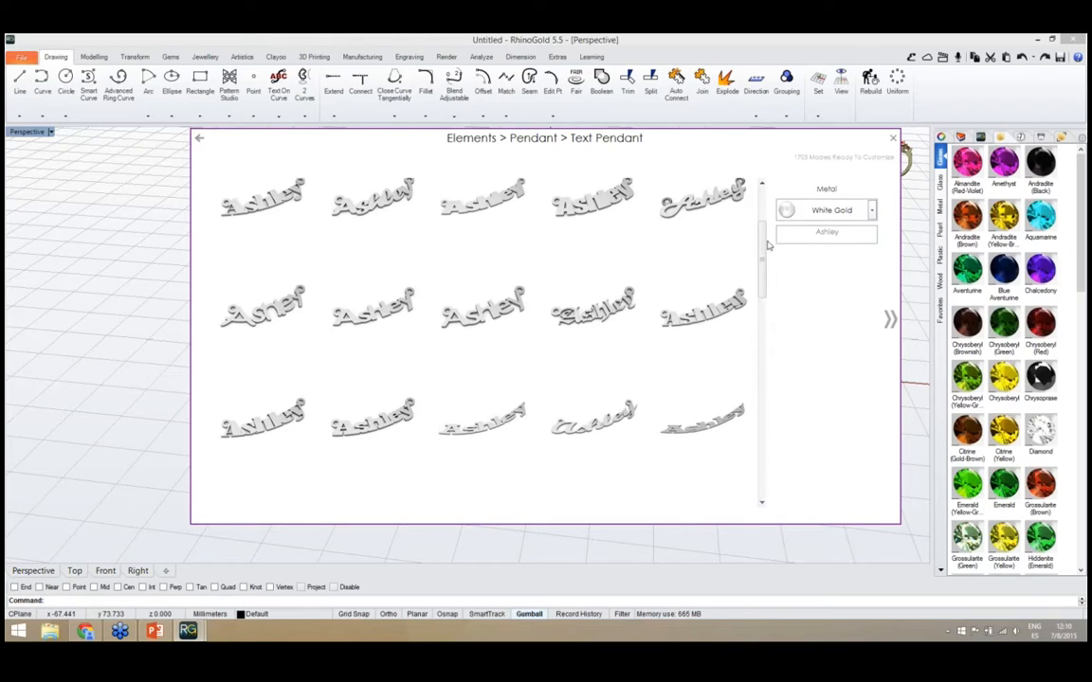
pyautogui.moveTo(764, 243); pyautogui.dragTo(760, 412)
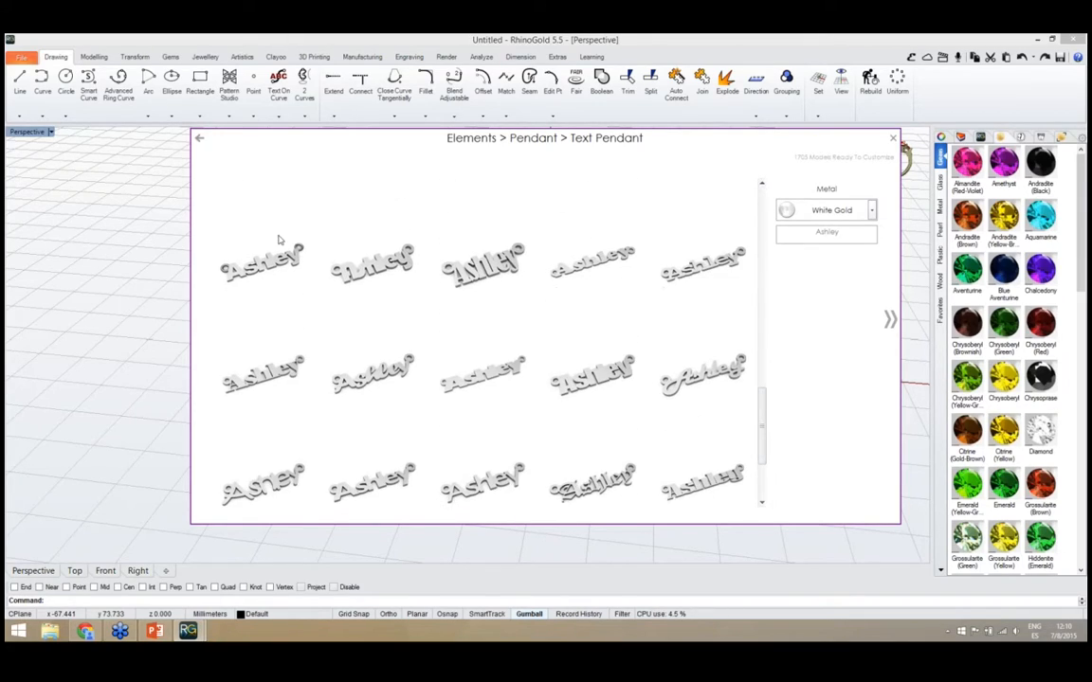
pyautogui.click(200, 140)
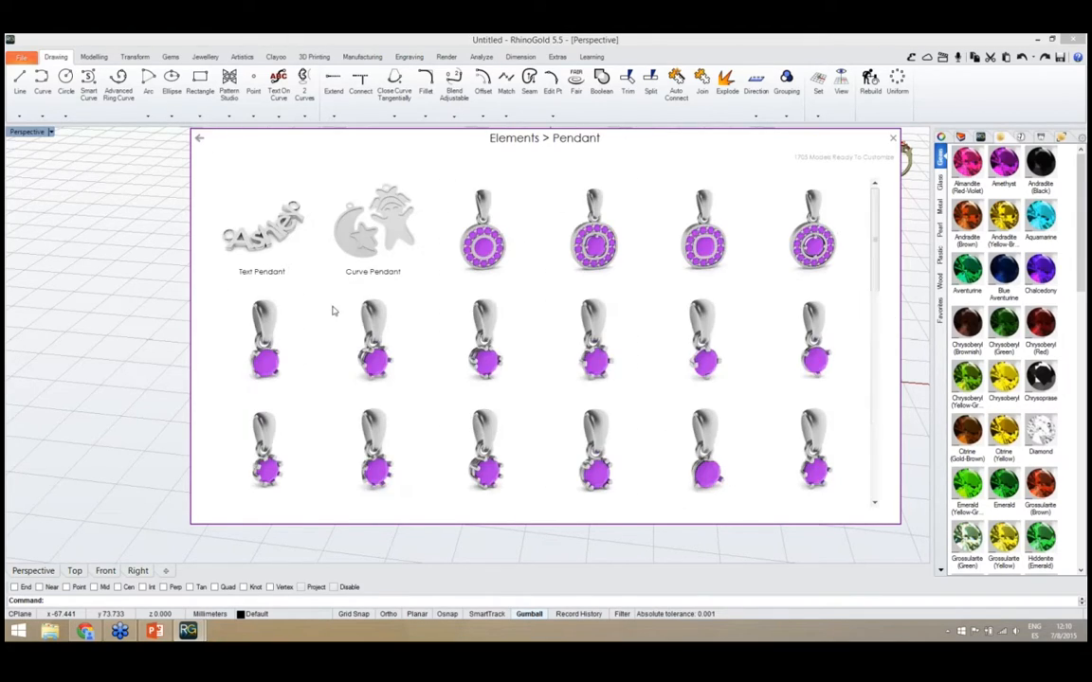
# Look at the Curve Pendant models and return to the category overview
pyautogui.click(375, 244)
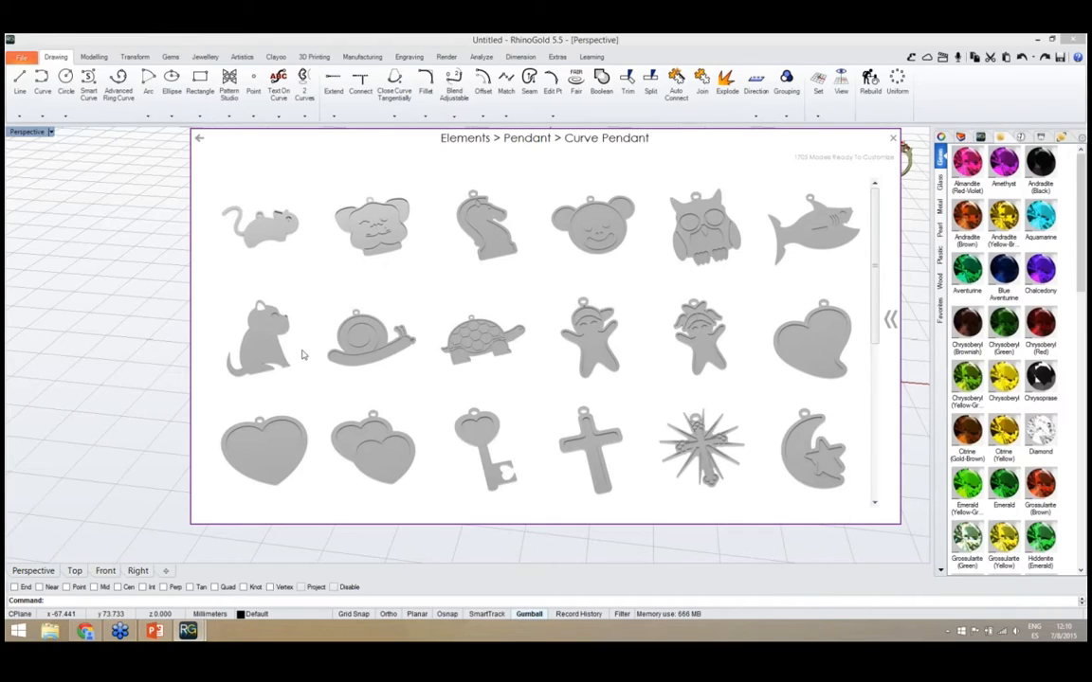
pyautogui.click(200, 140)
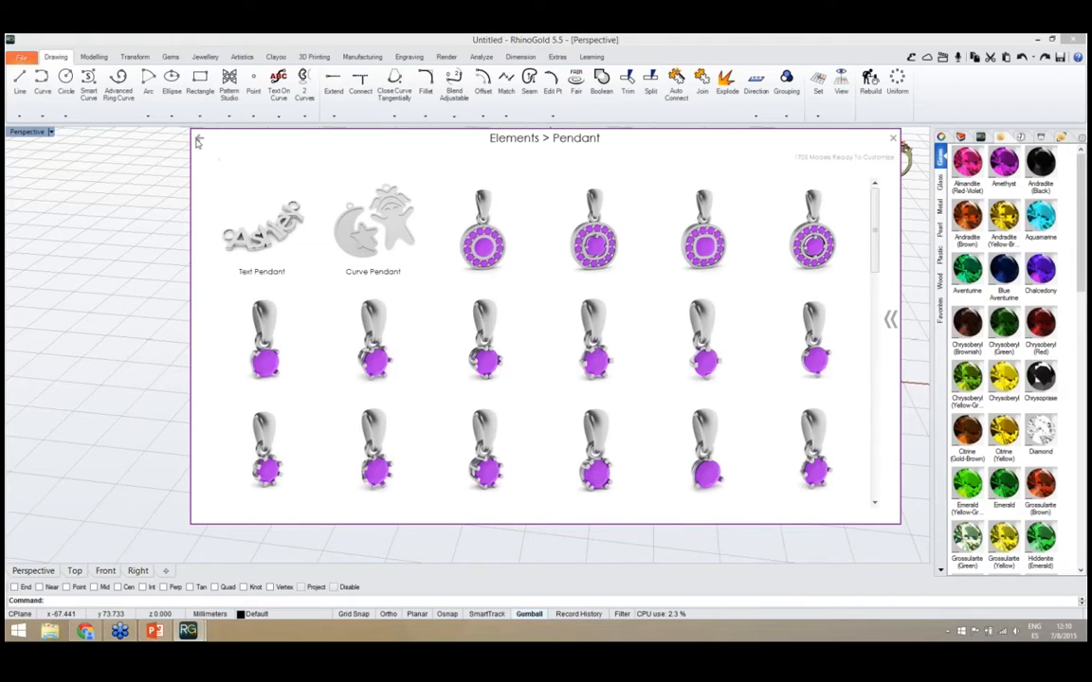
pyautogui.click(199, 140)
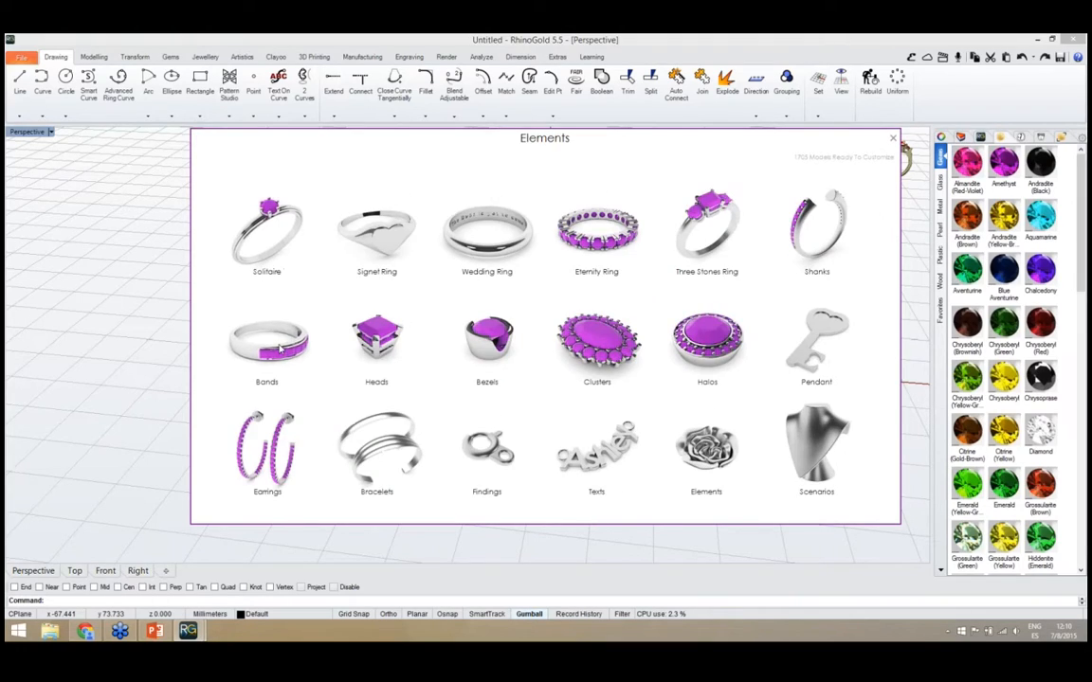
# Look through the Earrings and Bracelets models, returning to the category overview after each
pyautogui.click(270, 455)
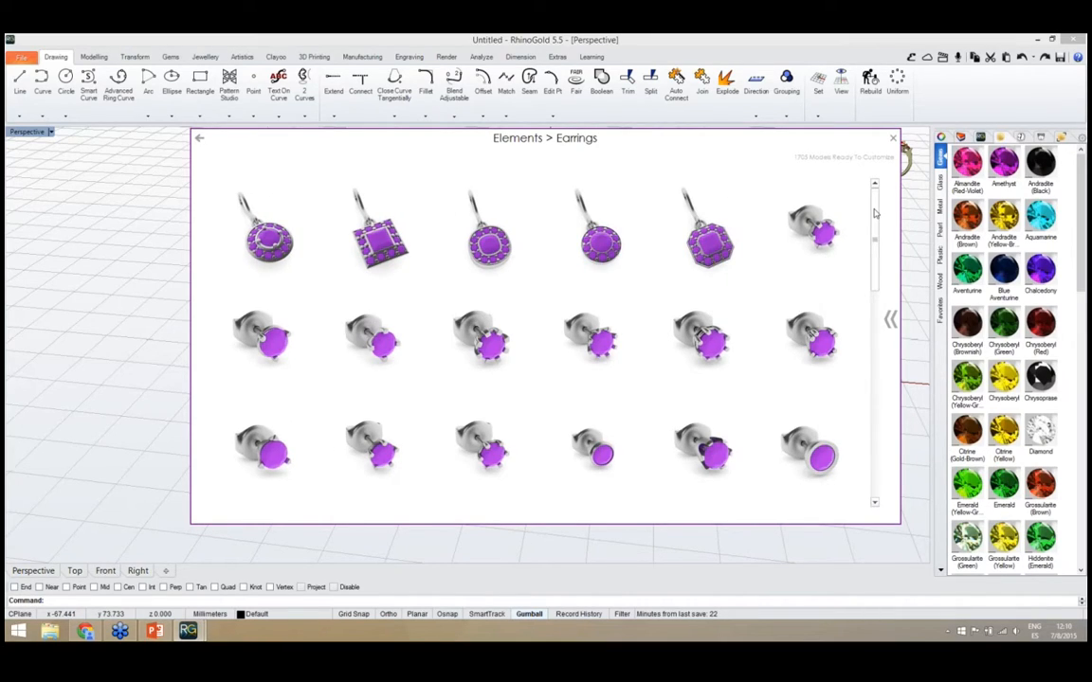
pyautogui.moveTo(875, 214); pyautogui.dragTo(881, 406)
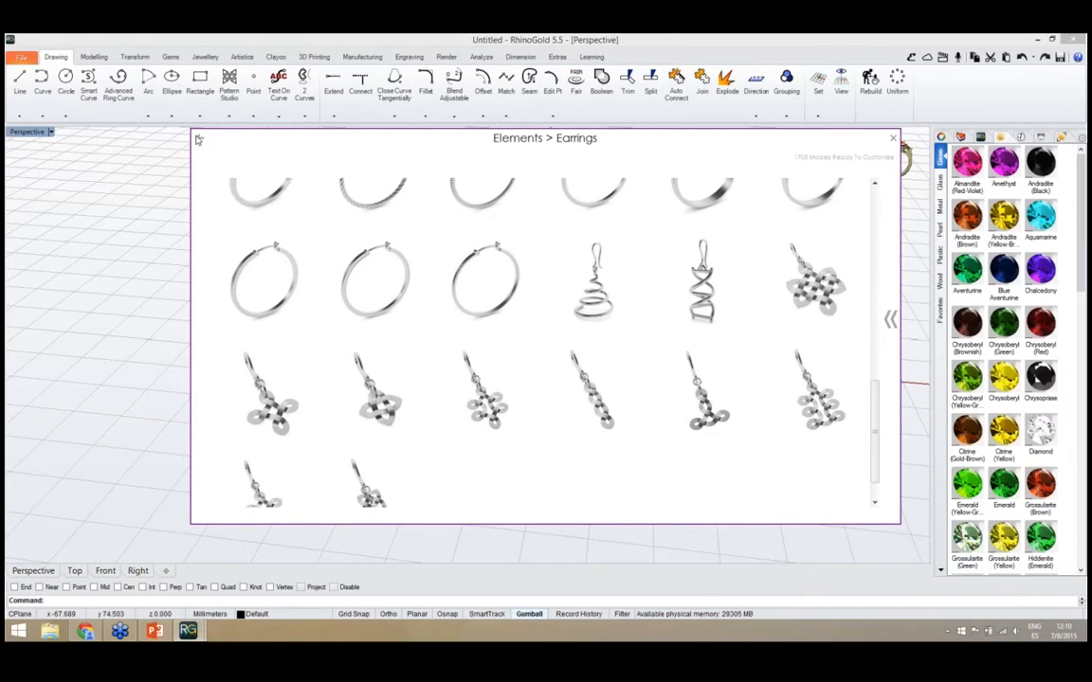
pyautogui.click(198, 140)
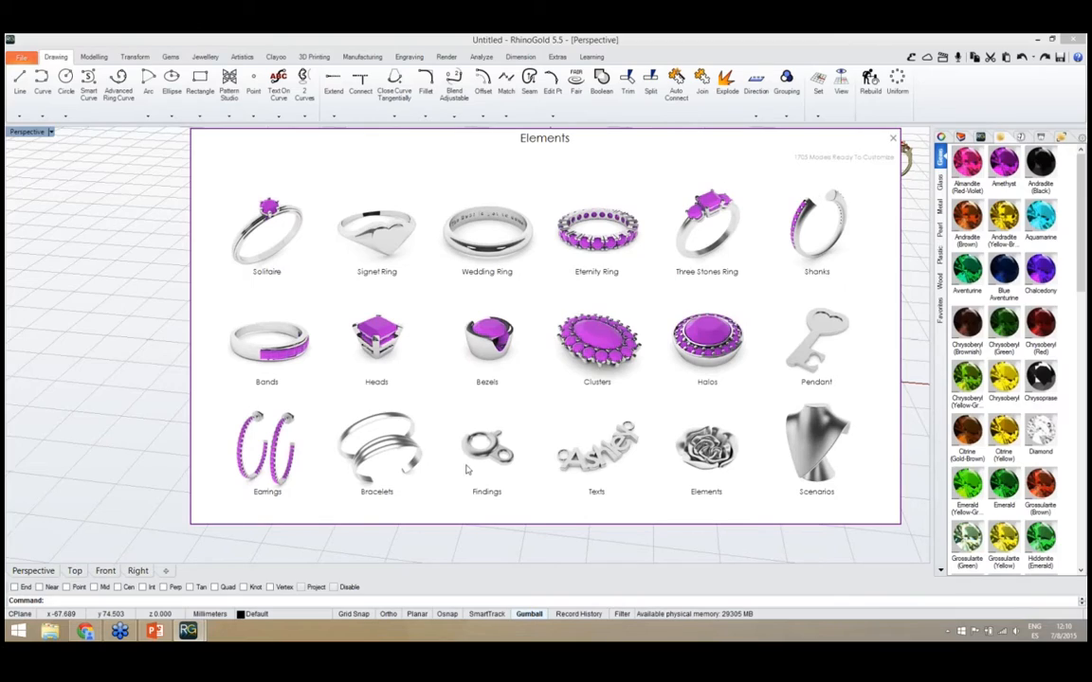
pyautogui.click(388, 459)
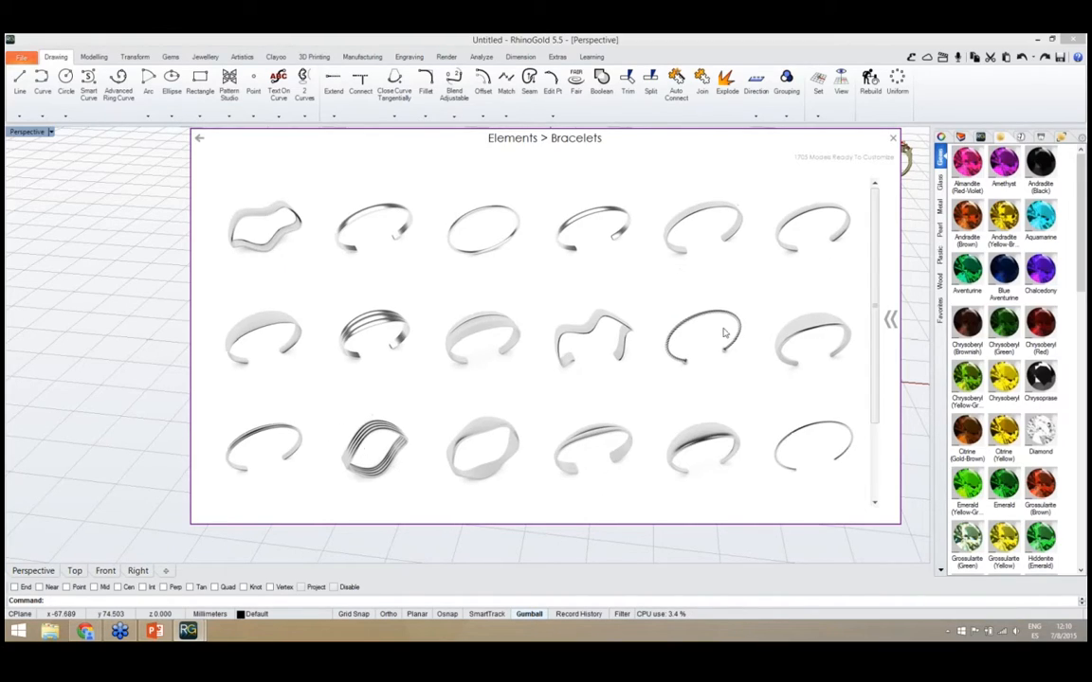
pyautogui.moveTo(873, 242)
pyautogui.mouseDown()
pyautogui.moveTo(873, 257)
pyautogui.moveTo(871, 242)
pyautogui.mouseUp()
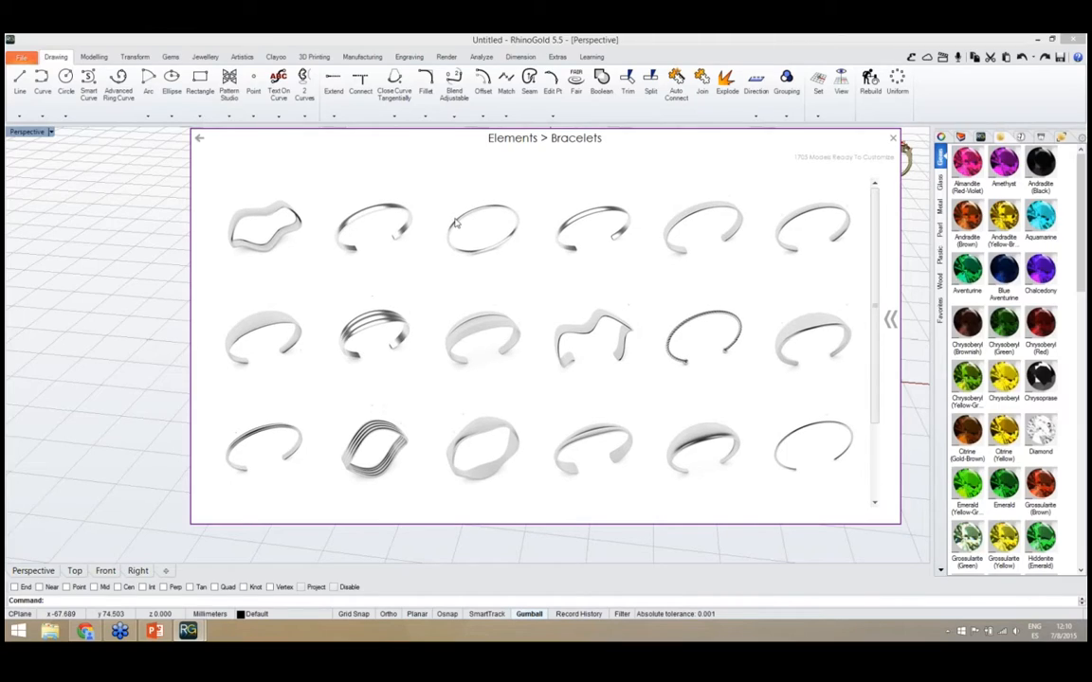
pyautogui.click(200, 140)
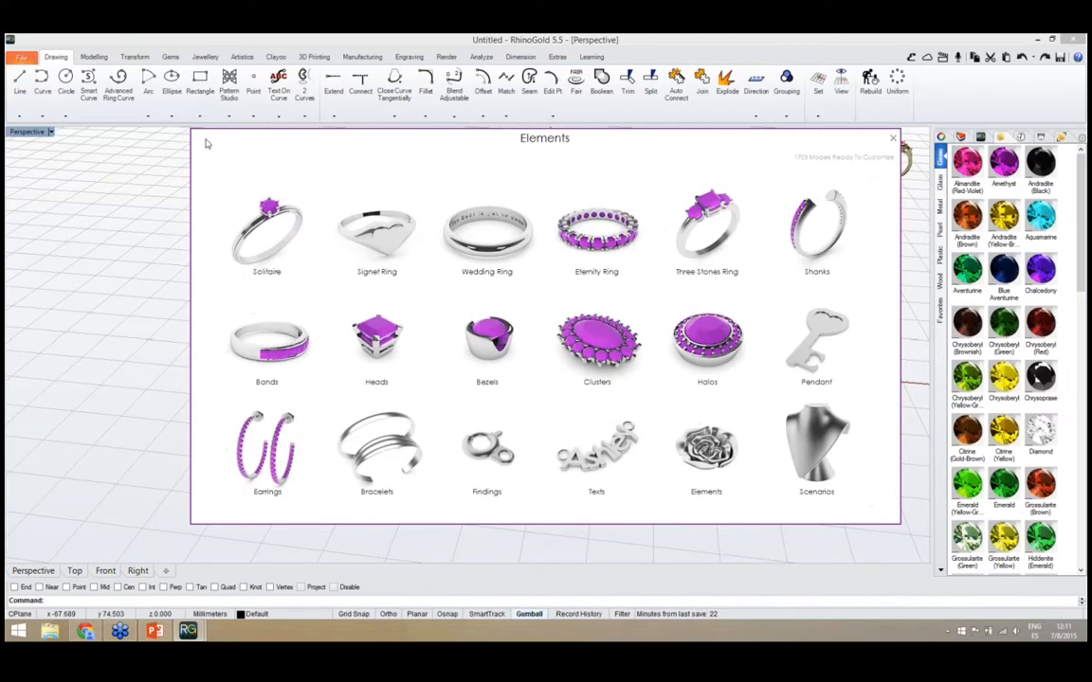
# Look through the Findings category and its Bails models, and return to the category overview
pyautogui.click(474, 454)
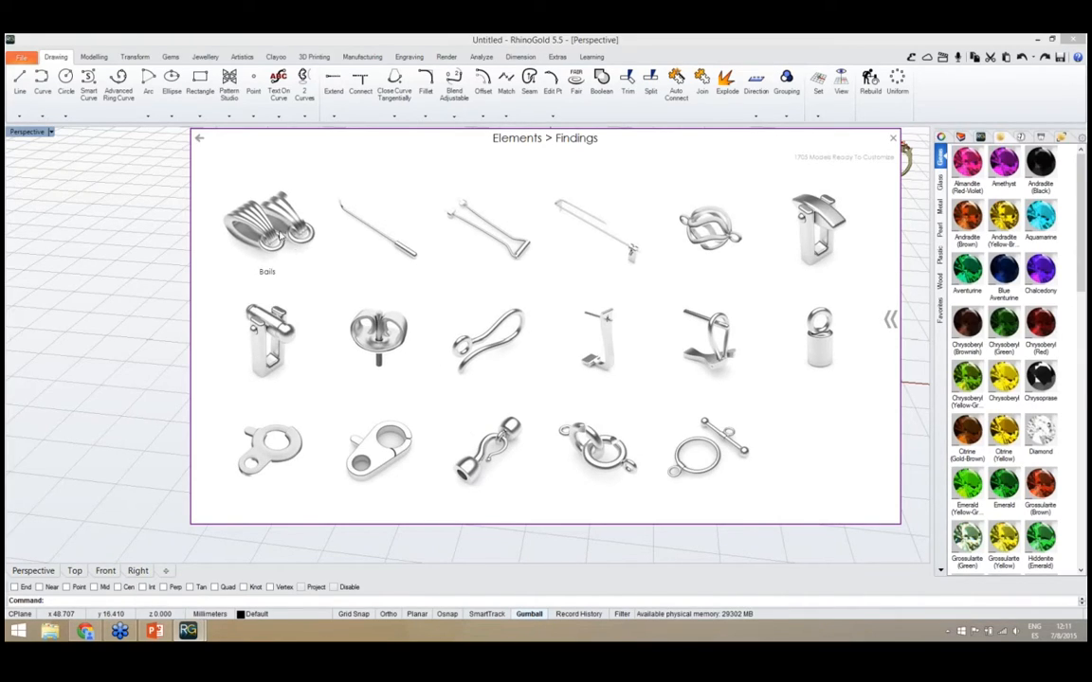
pyautogui.click(267, 237)
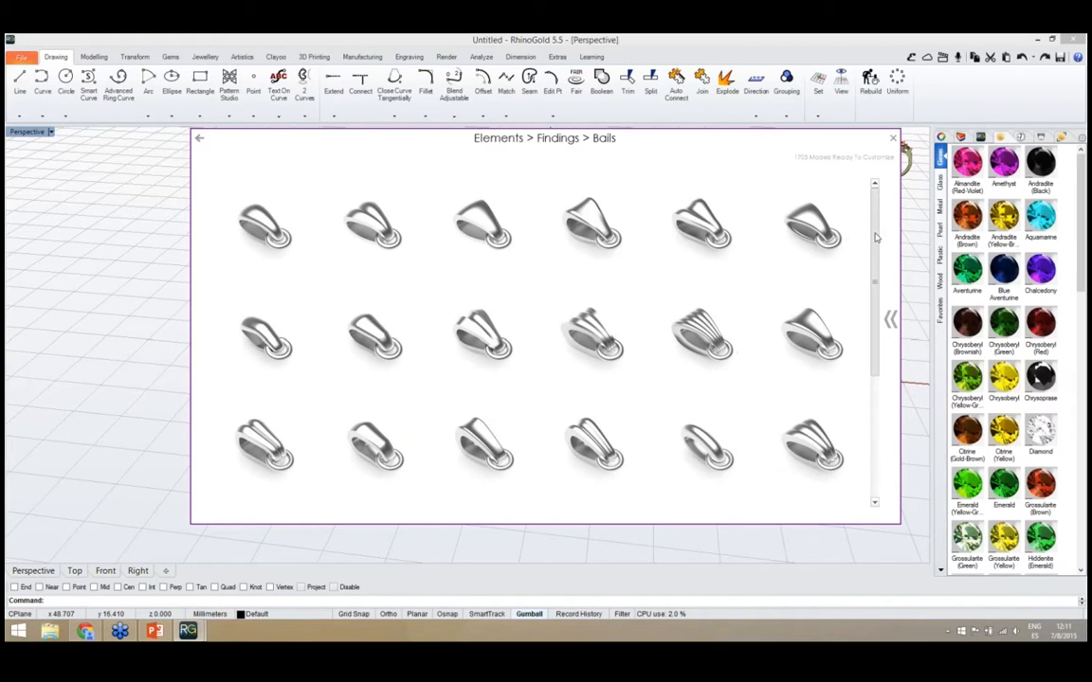
pyautogui.moveTo(877, 244); pyautogui.dragTo(865, 215)
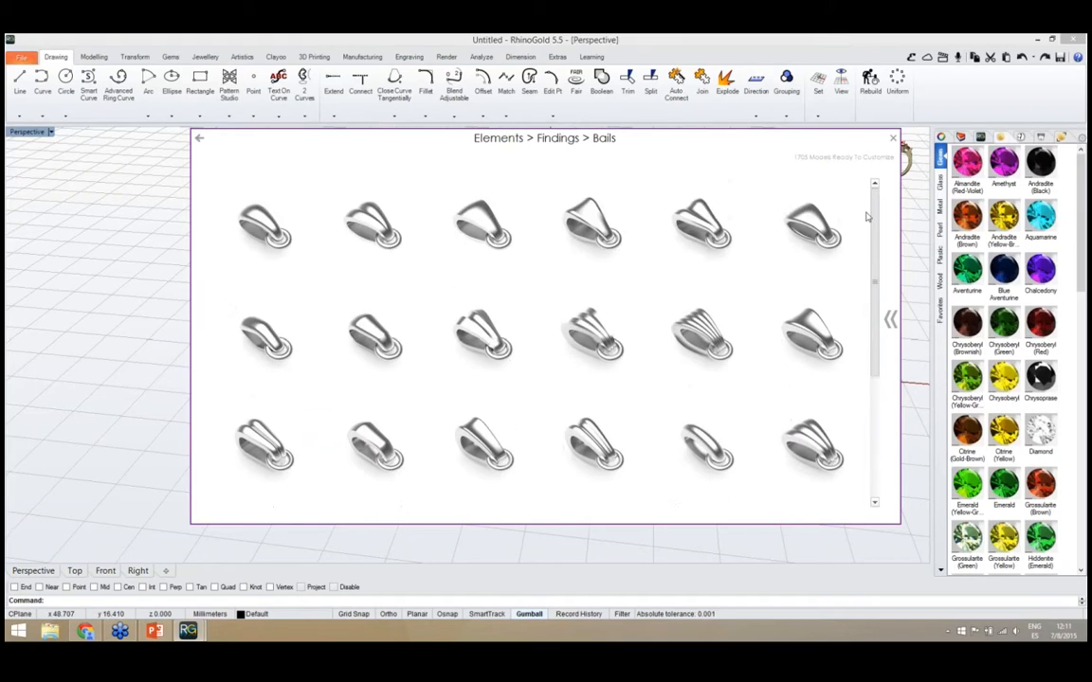
pyautogui.click(199, 140)
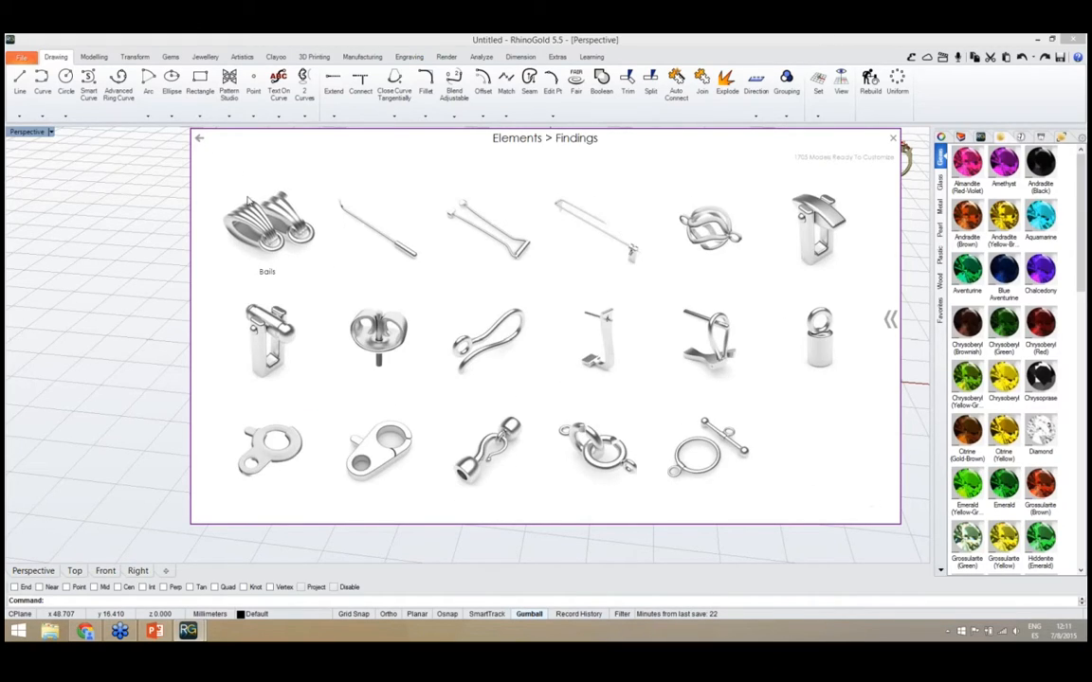
pyautogui.click(200, 140)
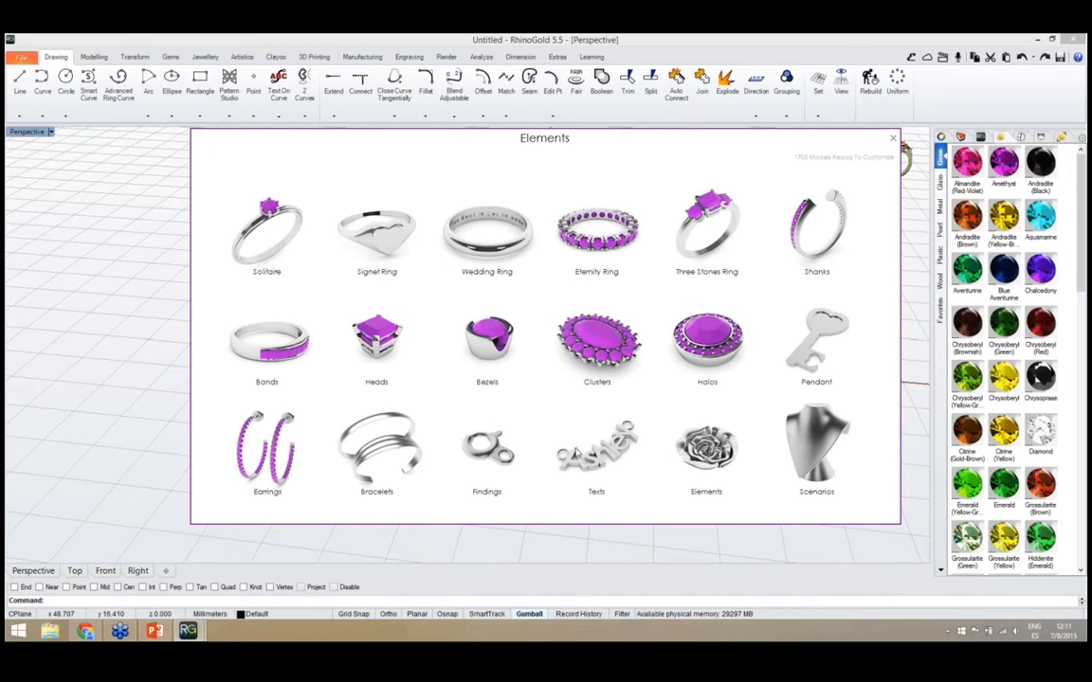
# Browse the Text Rings models in the Texts category and return to the Texts category
pyautogui.click(599, 455)
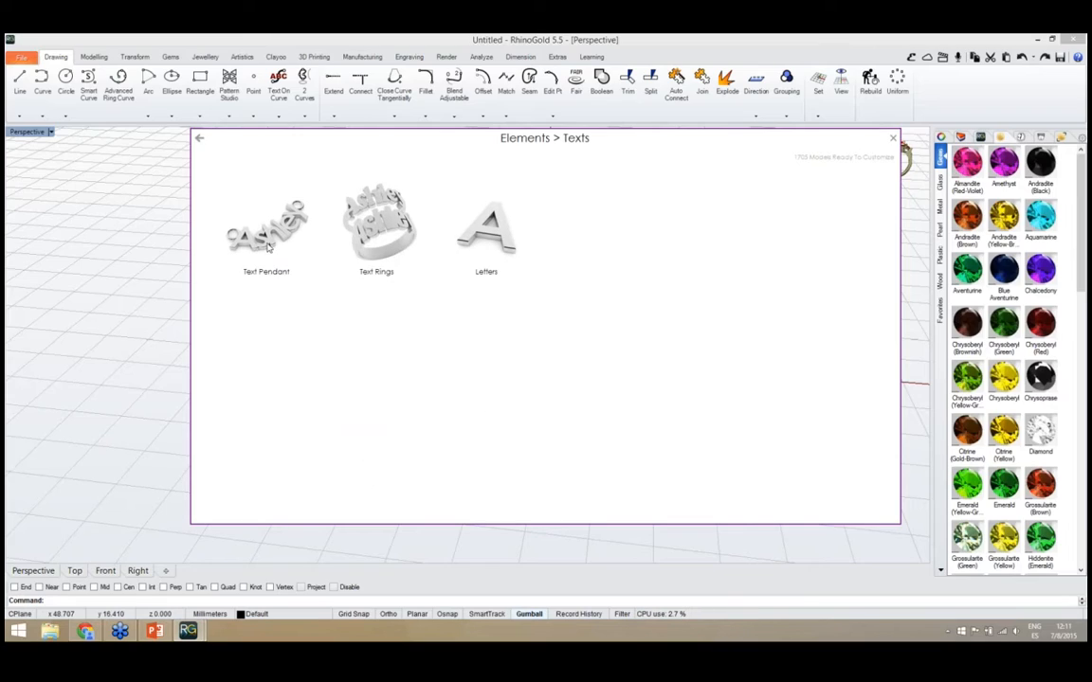
pyautogui.click(378, 228)
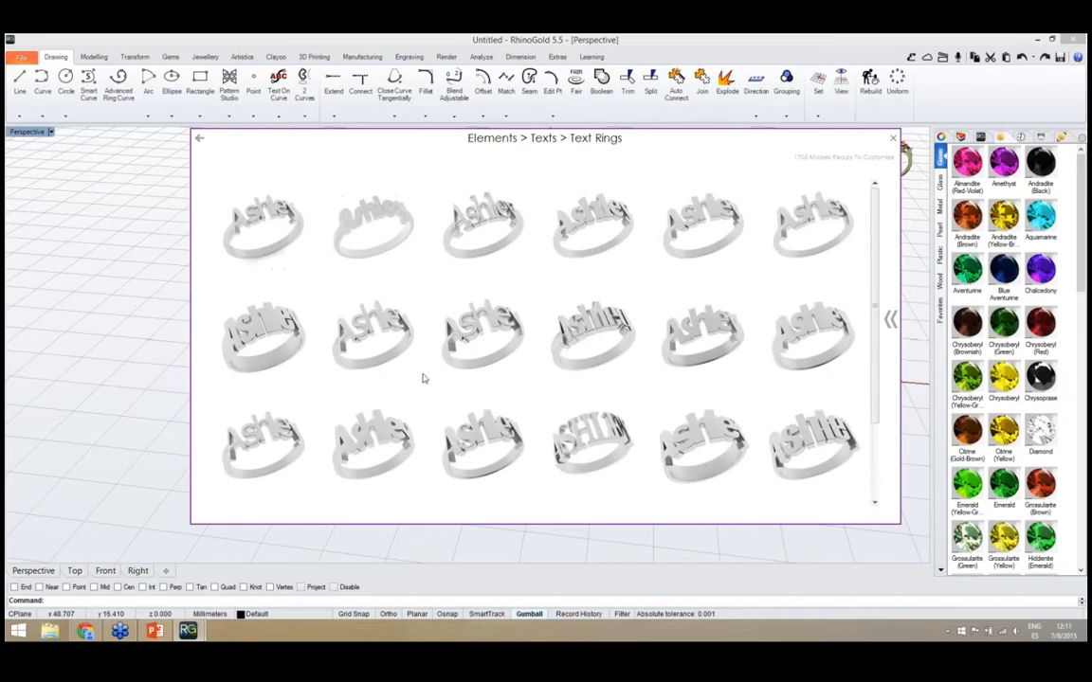
pyautogui.scroll(-2, 878, 289)
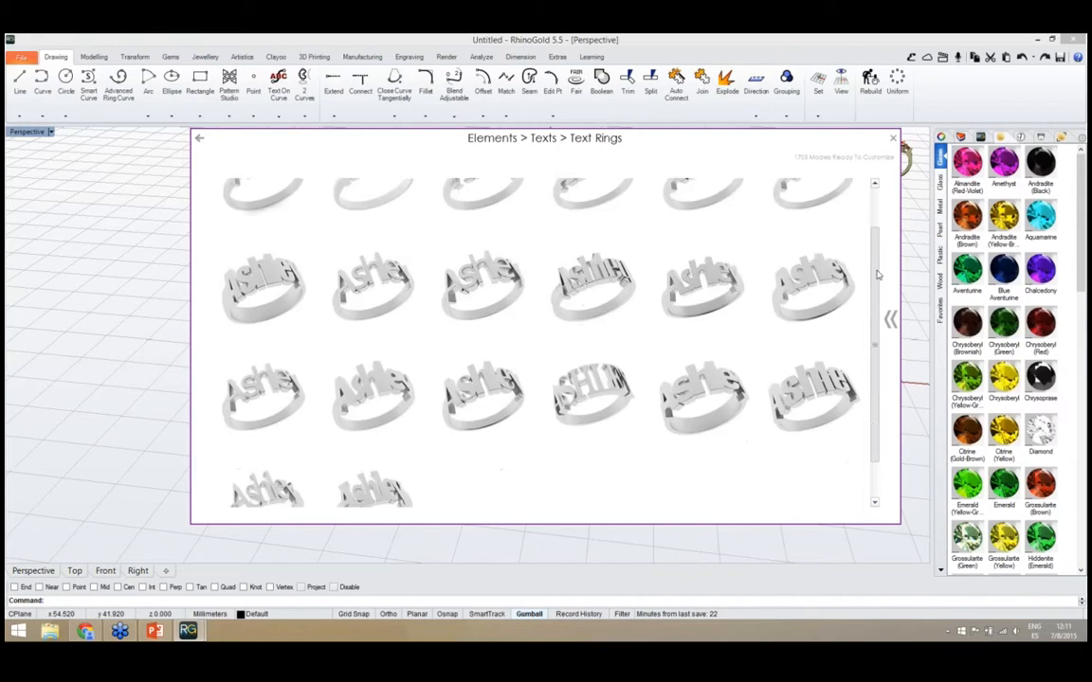
pyautogui.scroll(2, 878, 289)
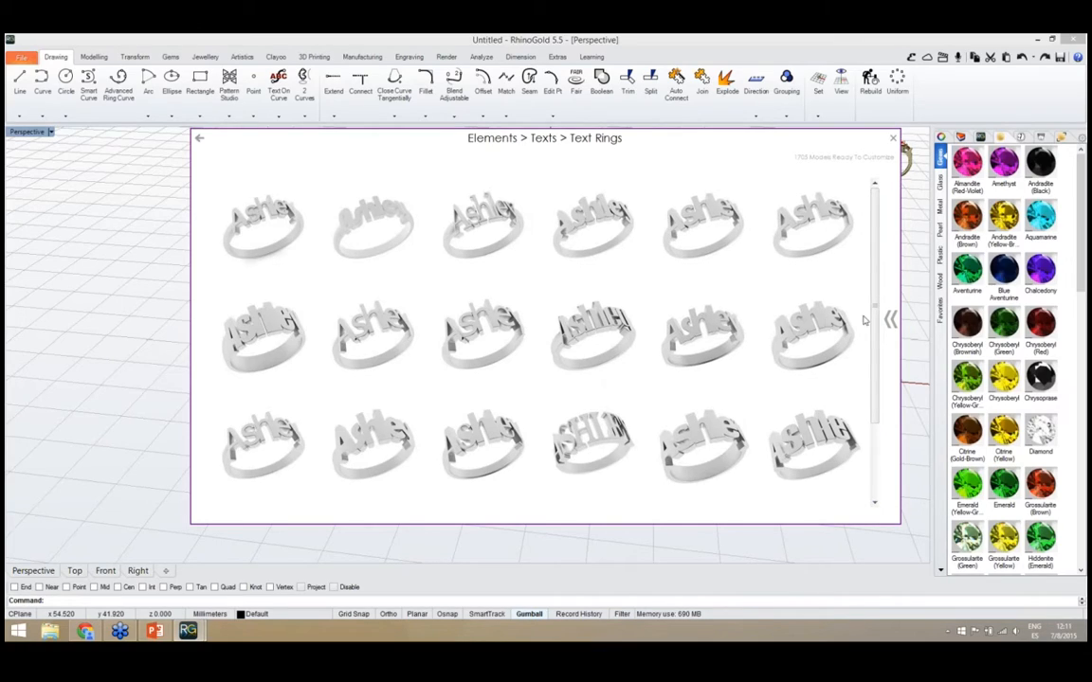
pyautogui.click(200, 140)
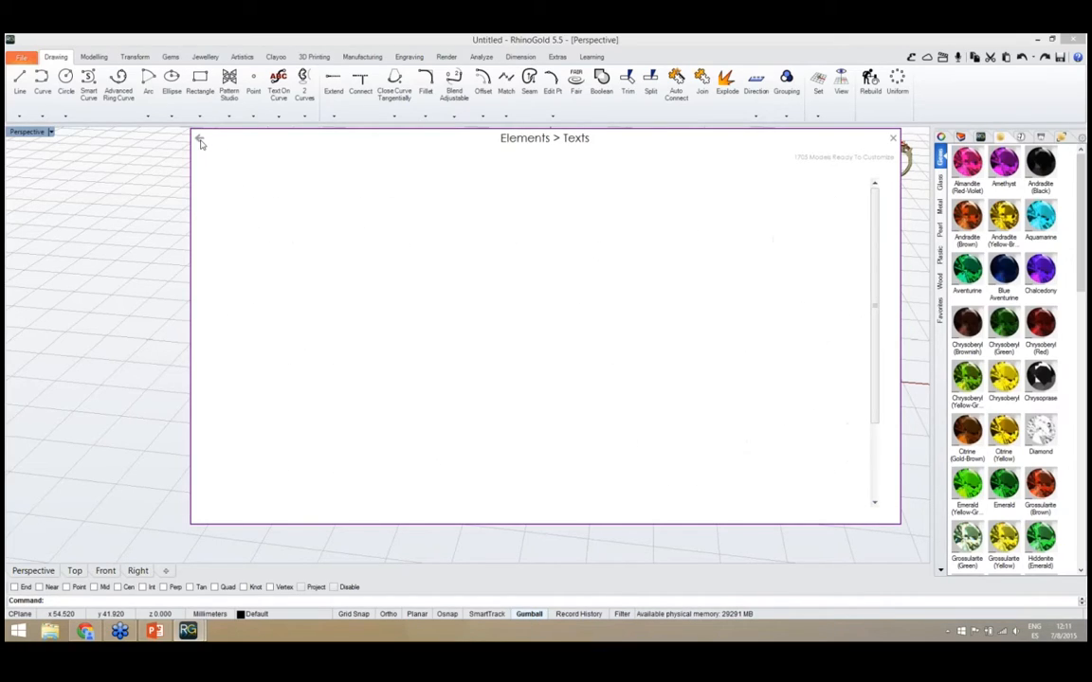
# Examine the Letters fonts and the Arial Black letter models, and return to the category overview
pyautogui.click(482, 244)
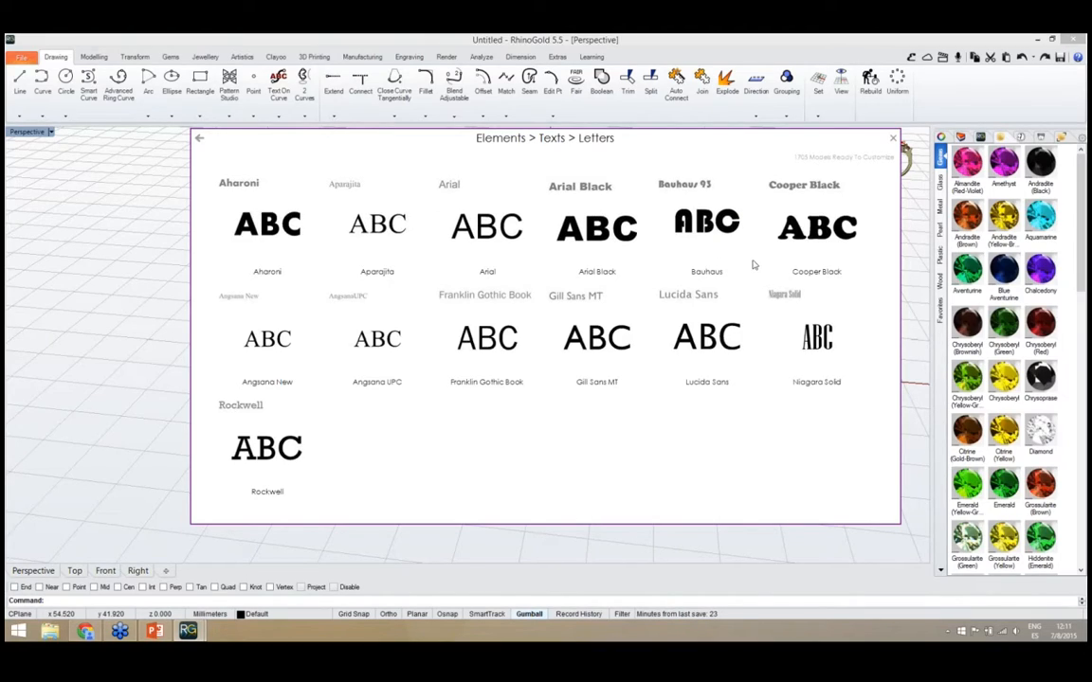
pyautogui.click(590, 242)
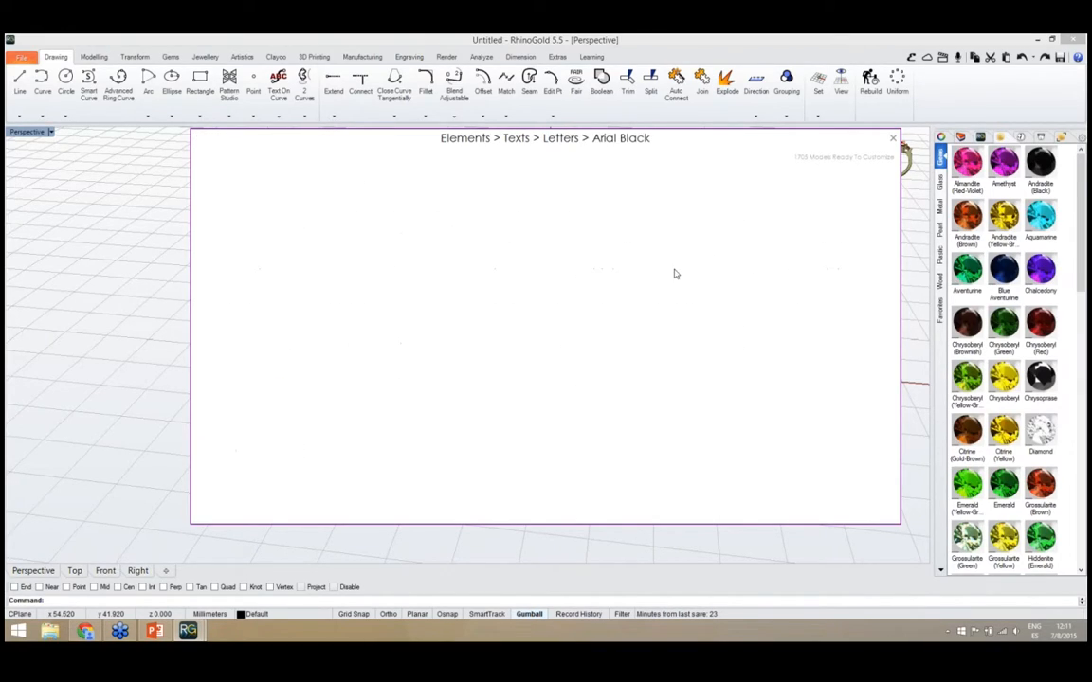
pyautogui.moveTo(869, 224); pyautogui.dragTo(869, 374)
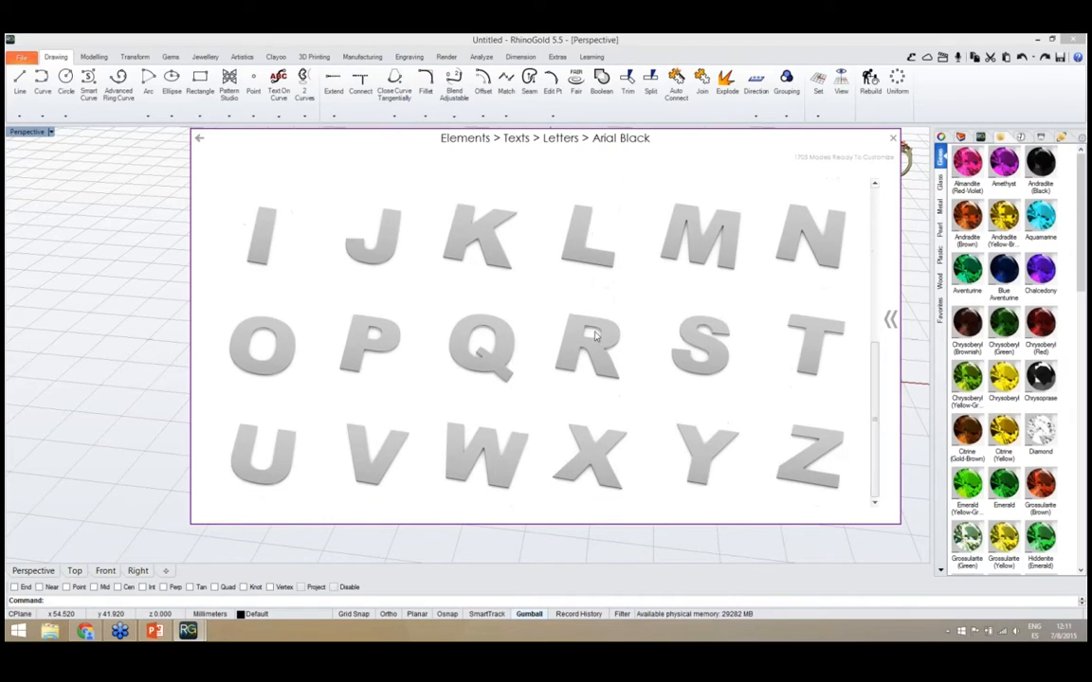
pyautogui.click(199, 139)
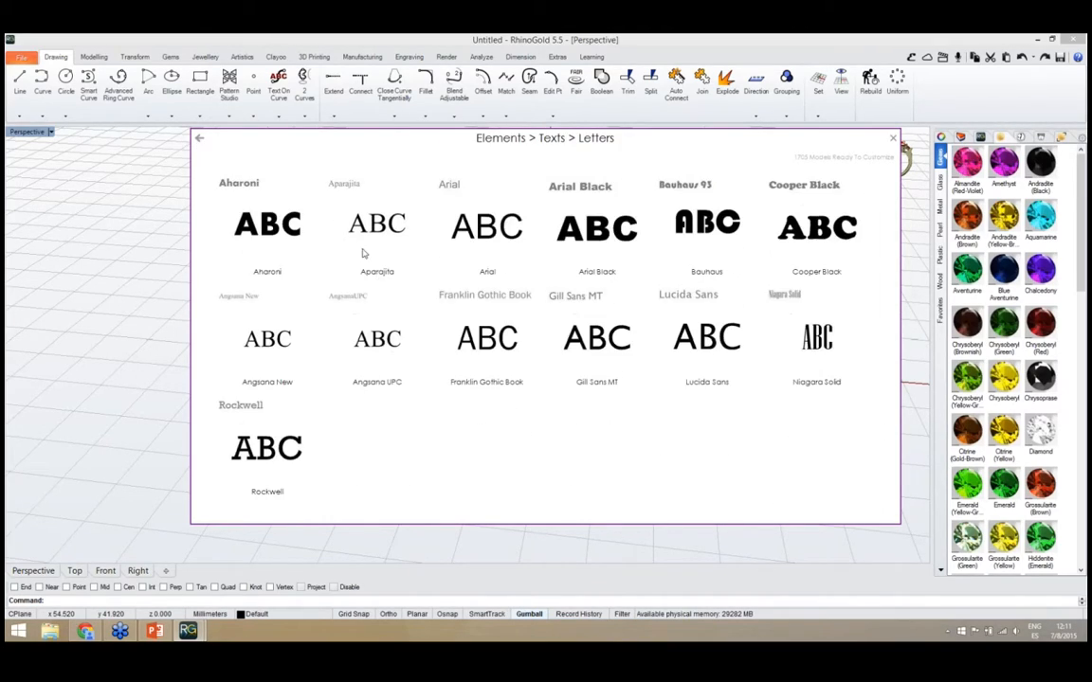
pyautogui.click(199, 138)
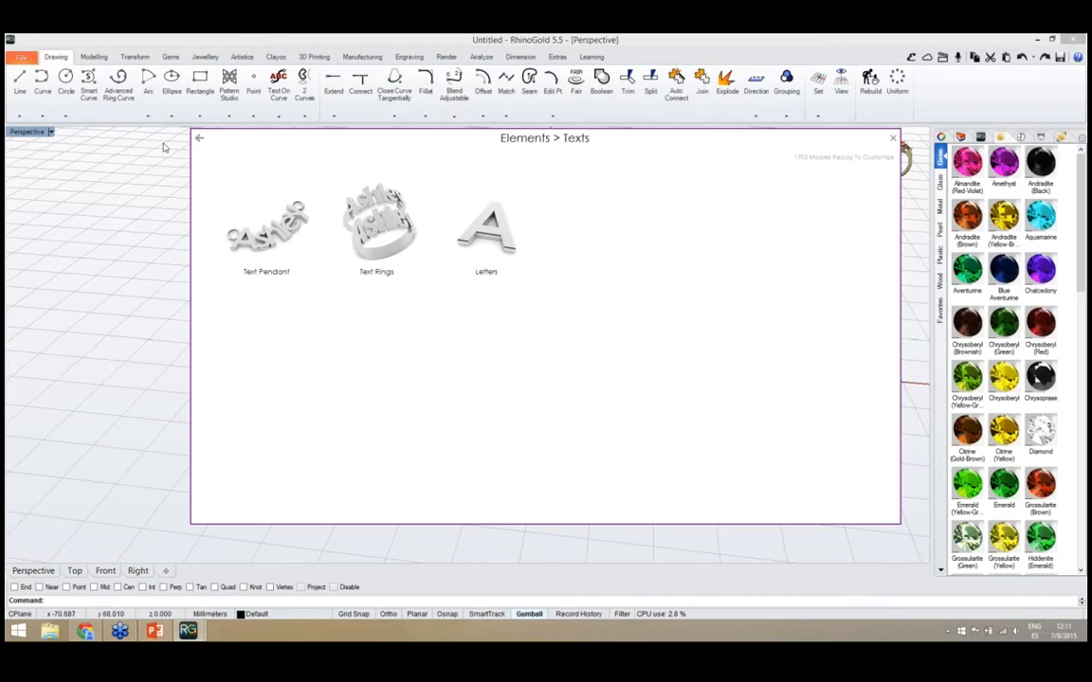
pyautogui.click(199, 139)
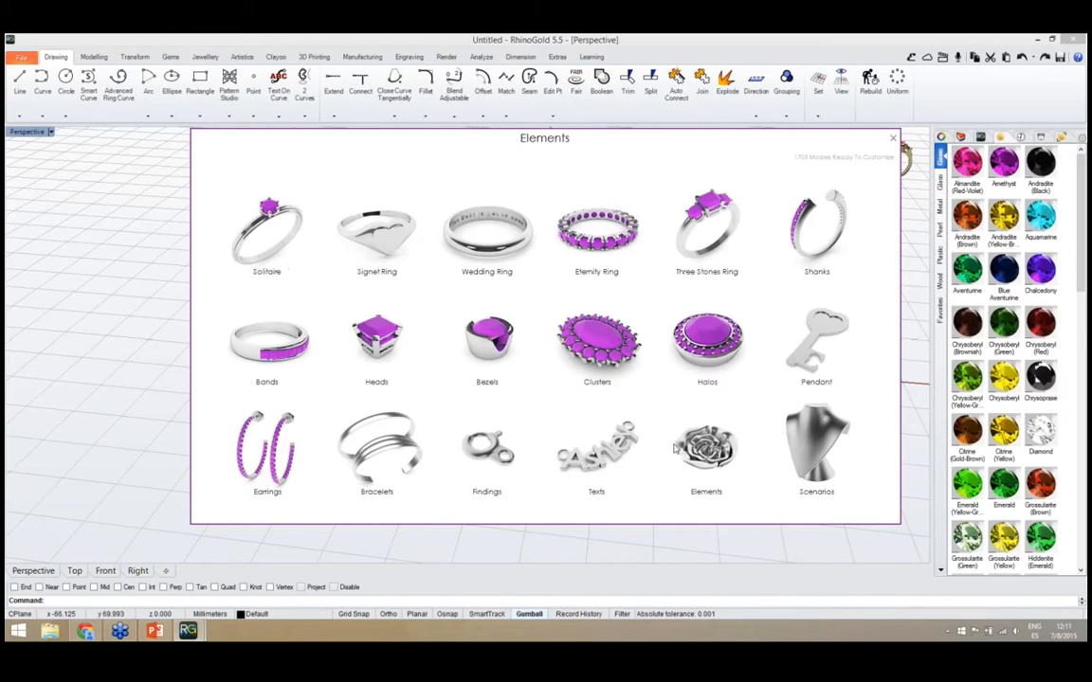
# Look through the Elements category with its Symbols models and the Scenarios display models, returning to the category overview after each
pyautogui.click(715, 464)
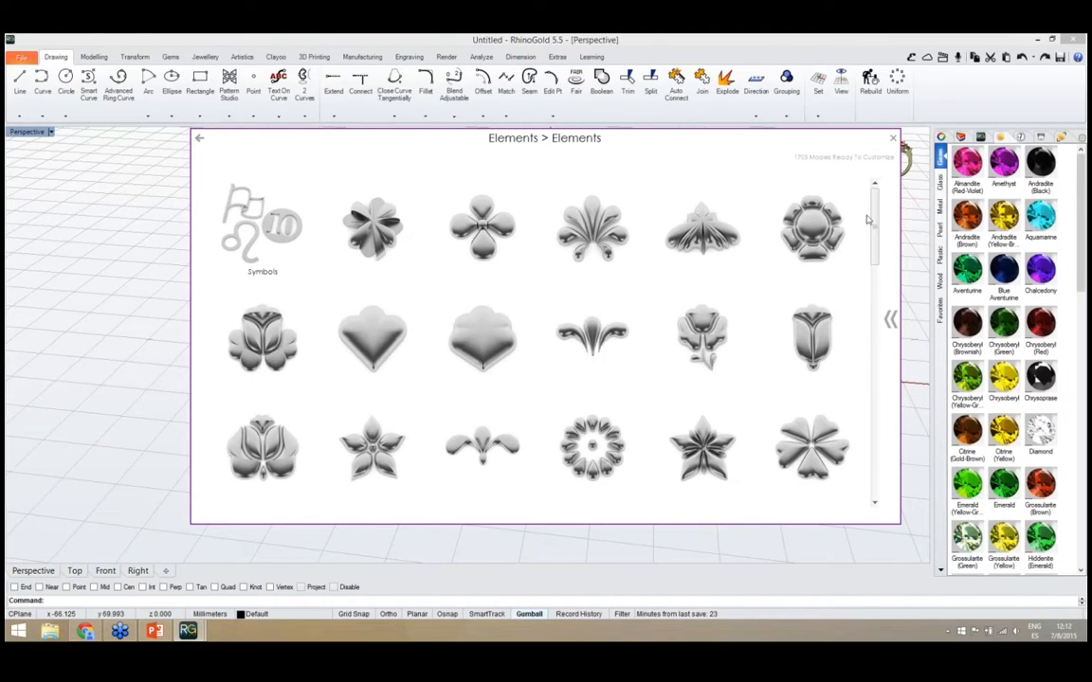
pyautogui.moveTo(873, 210); pyautogui.dragTo(850, 228)
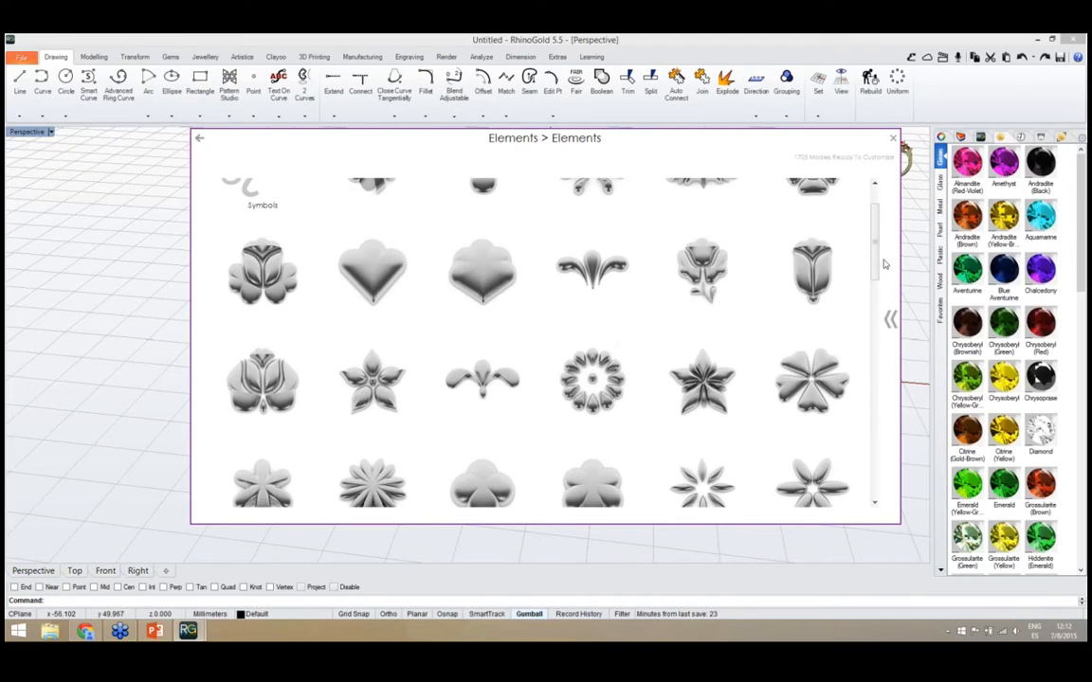
pyautogui.moveTo(877, 265); pyautogui.dragTo(871, 237)
pyautogui.click(244, 214)
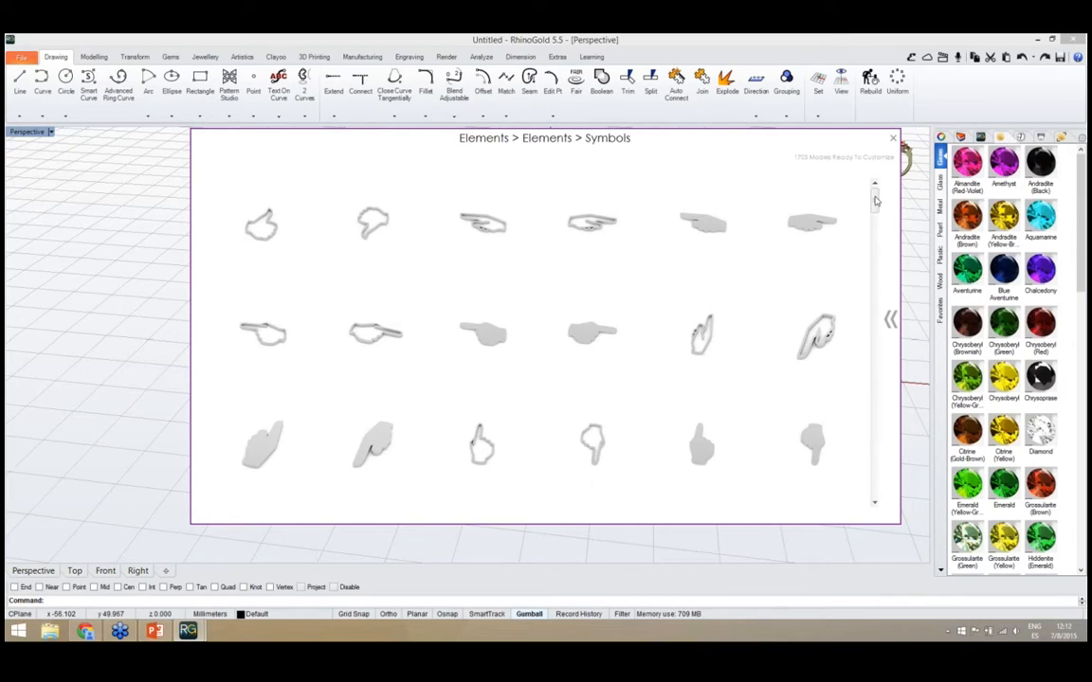
pyautogui.moveTo(876, 202); pyautogui.dragTo(861, 485)
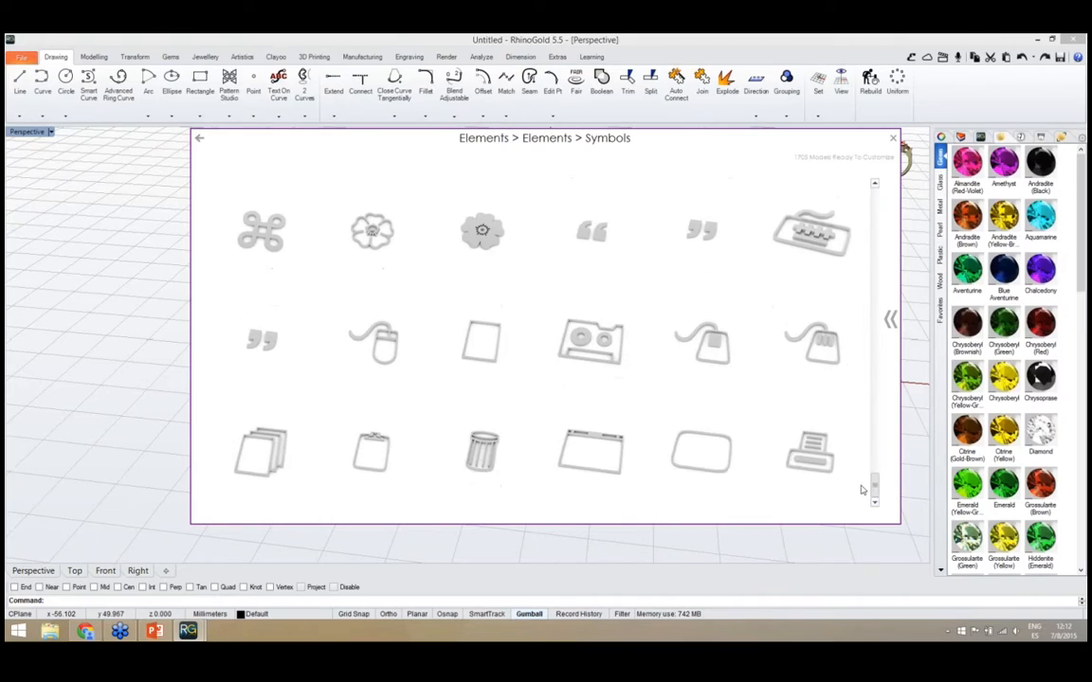
pyautogui.click(199, 140)
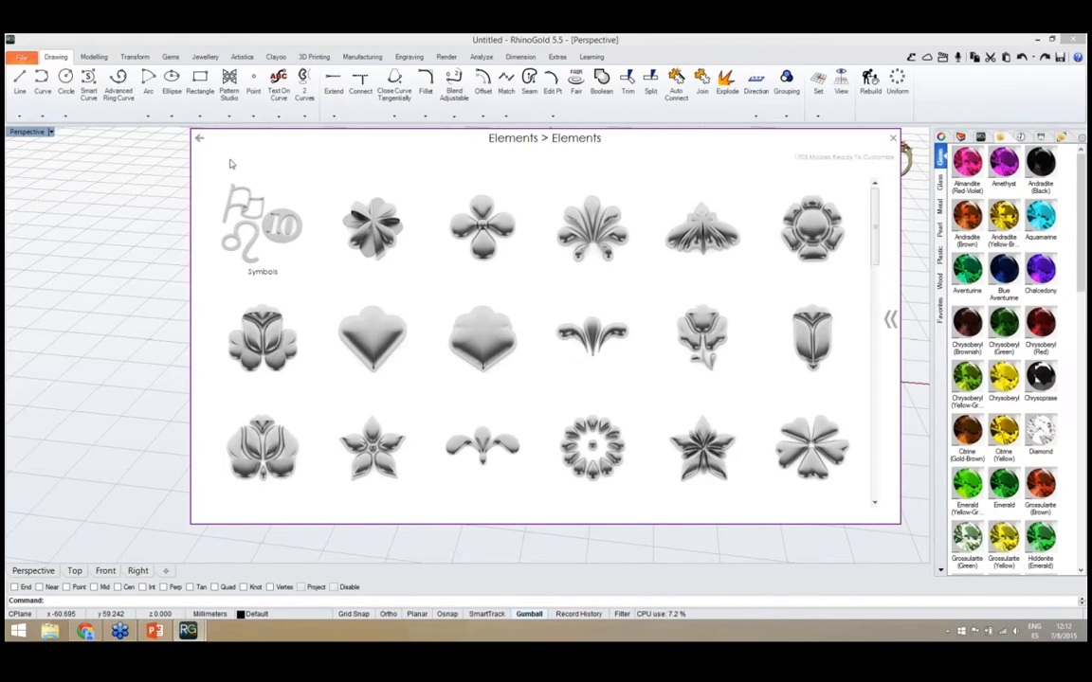
pyautogui.click(198, 140)
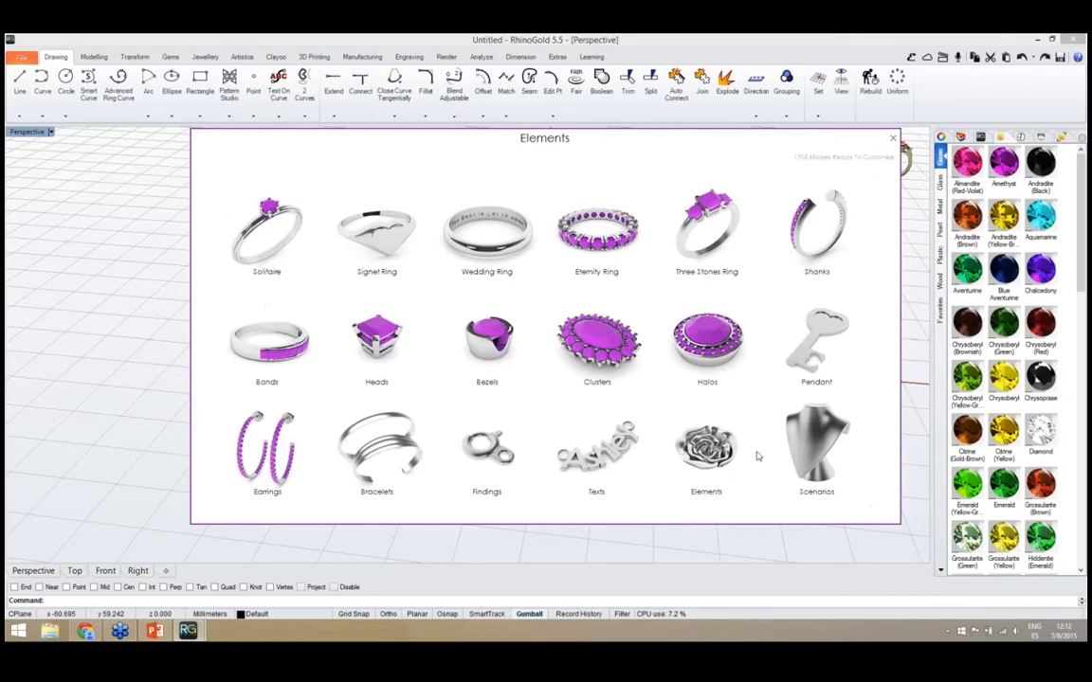
pyautogui.click(826, 460)
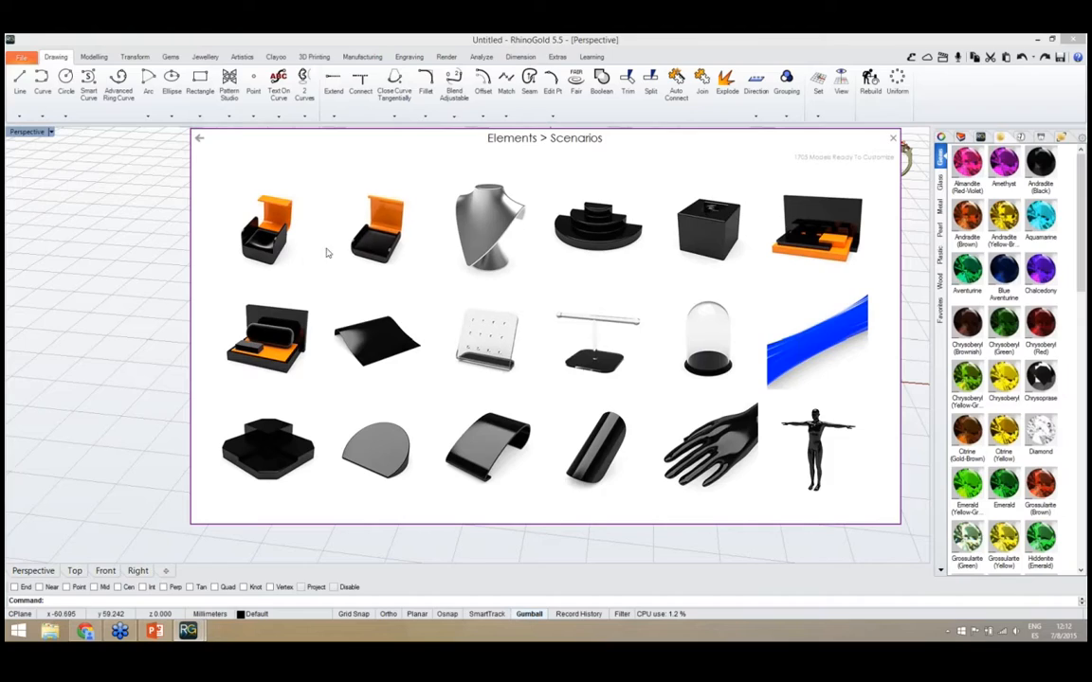
pyautogui.click(198, 139)
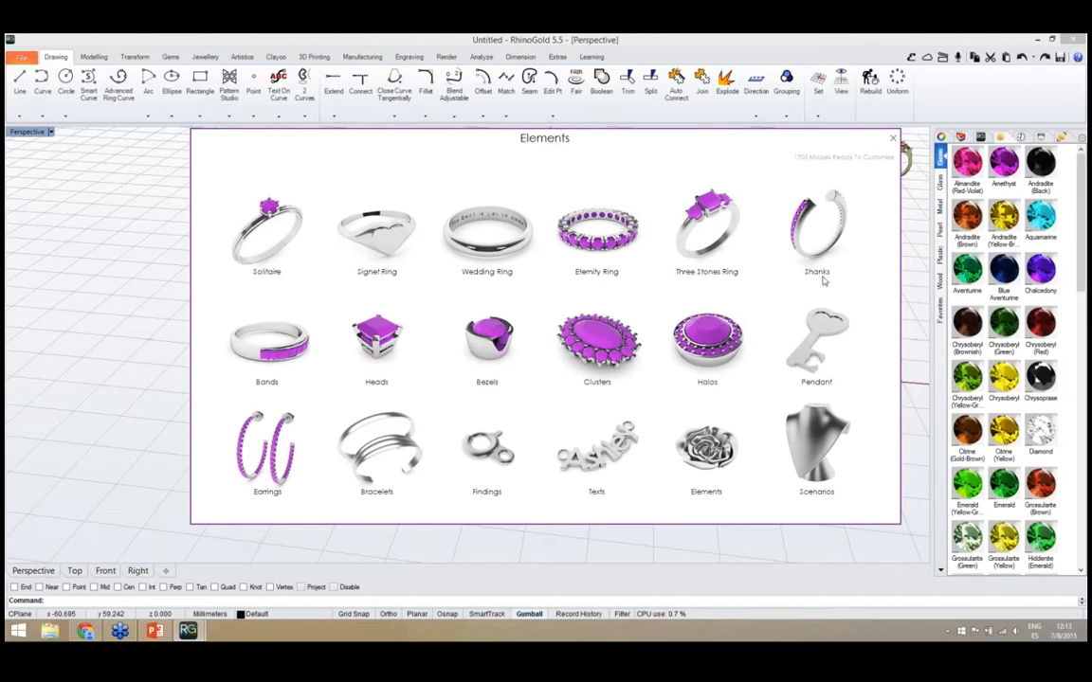
# Insert a round open shank with gem-set shoulders from the Shanks category into the scene
pyautogui.click(818, 232)
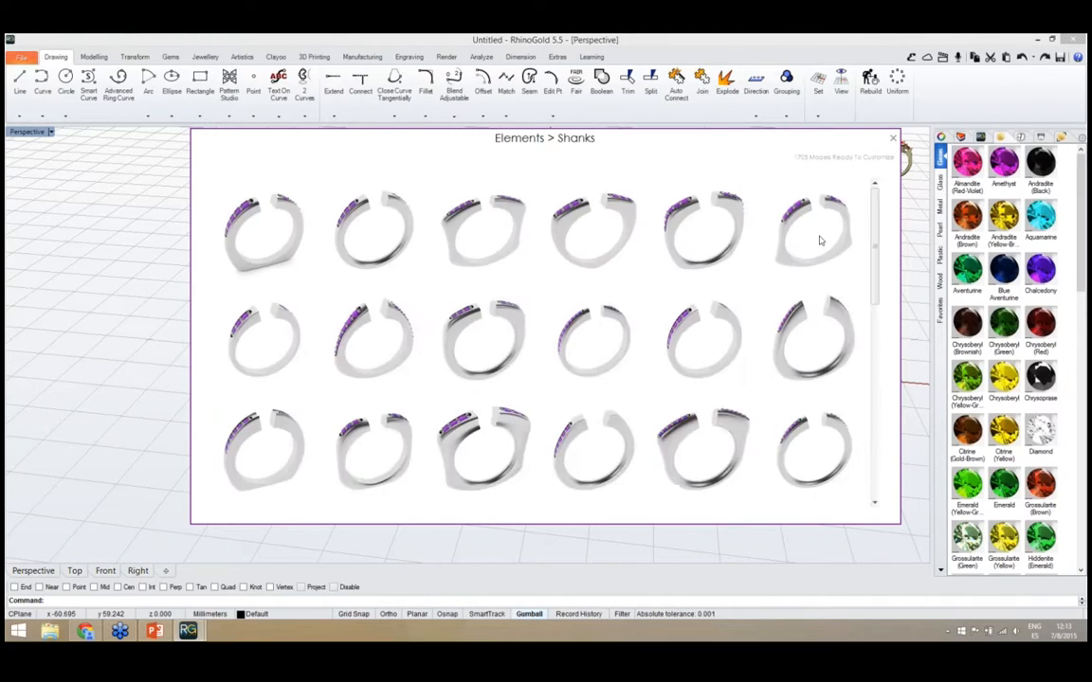
pyautogui.moveTo(878, 204); pyautogui.dragTo(872, 347)
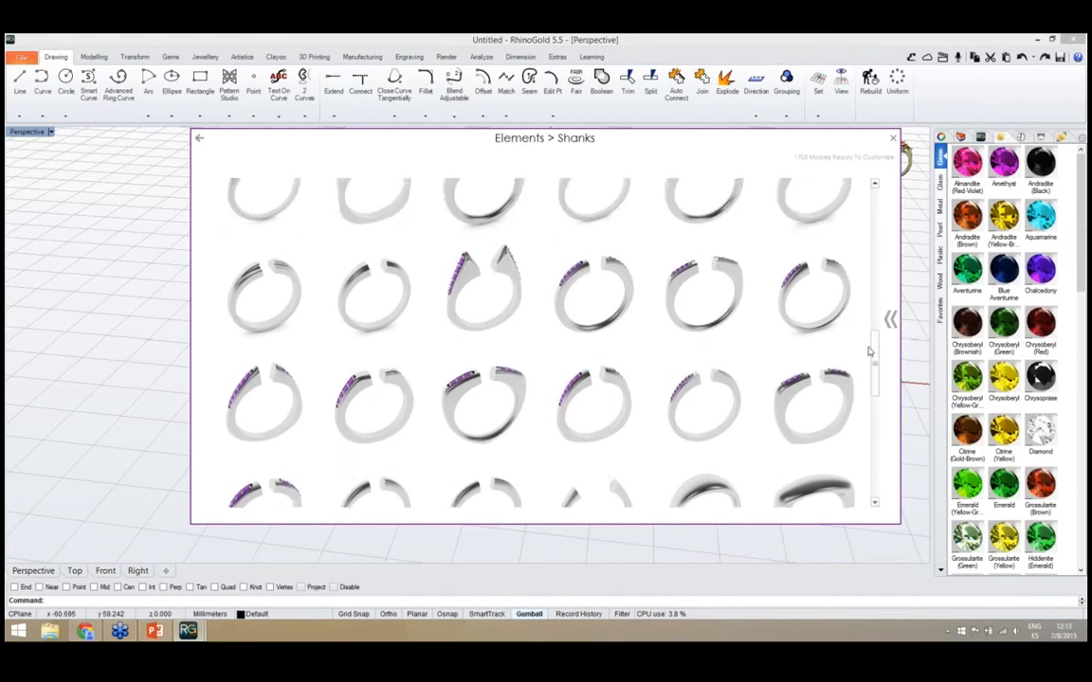
pyautogui.click(593, 298)
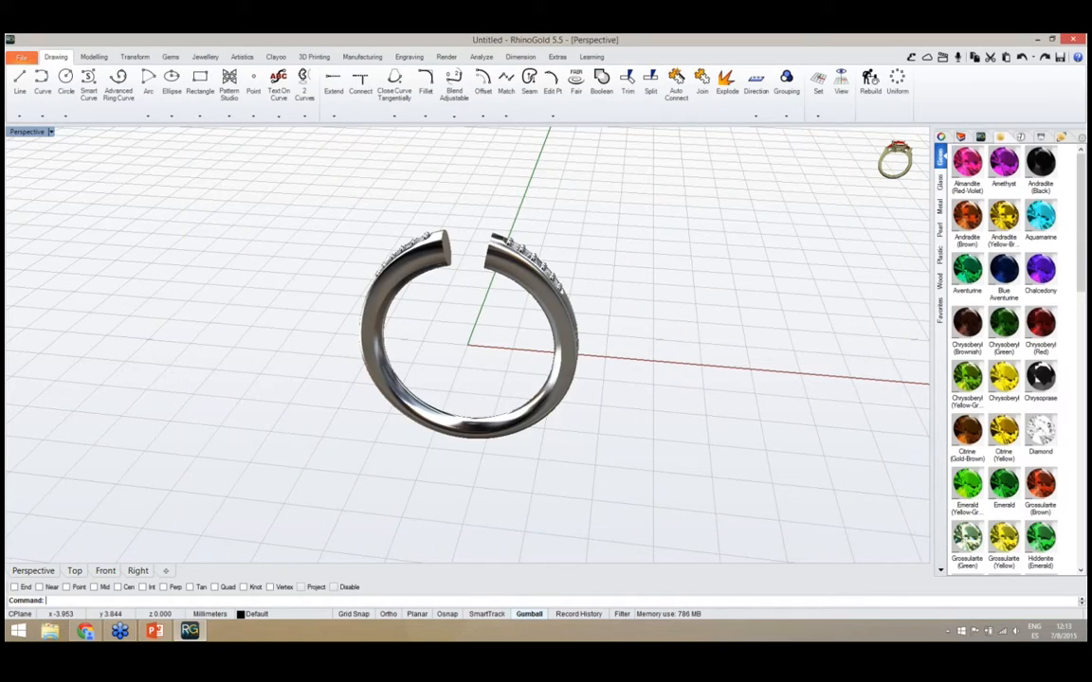
pyautogui.moveTo(588, 379); pyautogui.dragTo(474, 353, button='right')
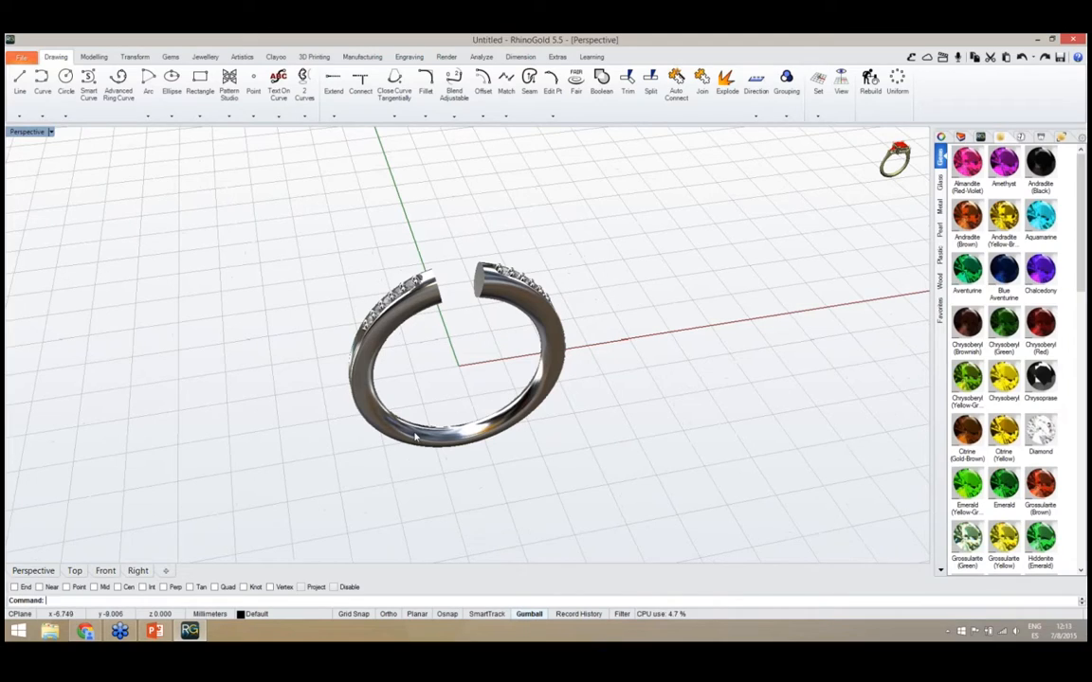
pyautogui.moveTo(419, 412); pyautogui.dragTo(451, 452, button='right')
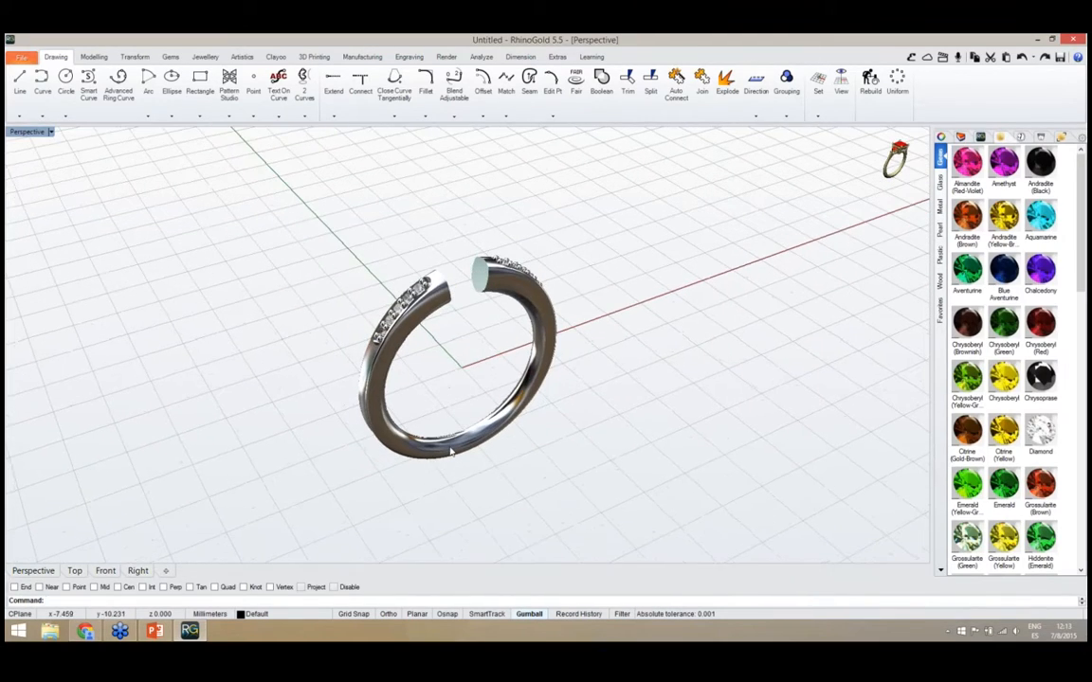
# Open the inserted shank for editing and check the list of European ring sizes, keeping size 20
pyautogui.click(505, 424)
pyautogui.middleClick(505, 424)
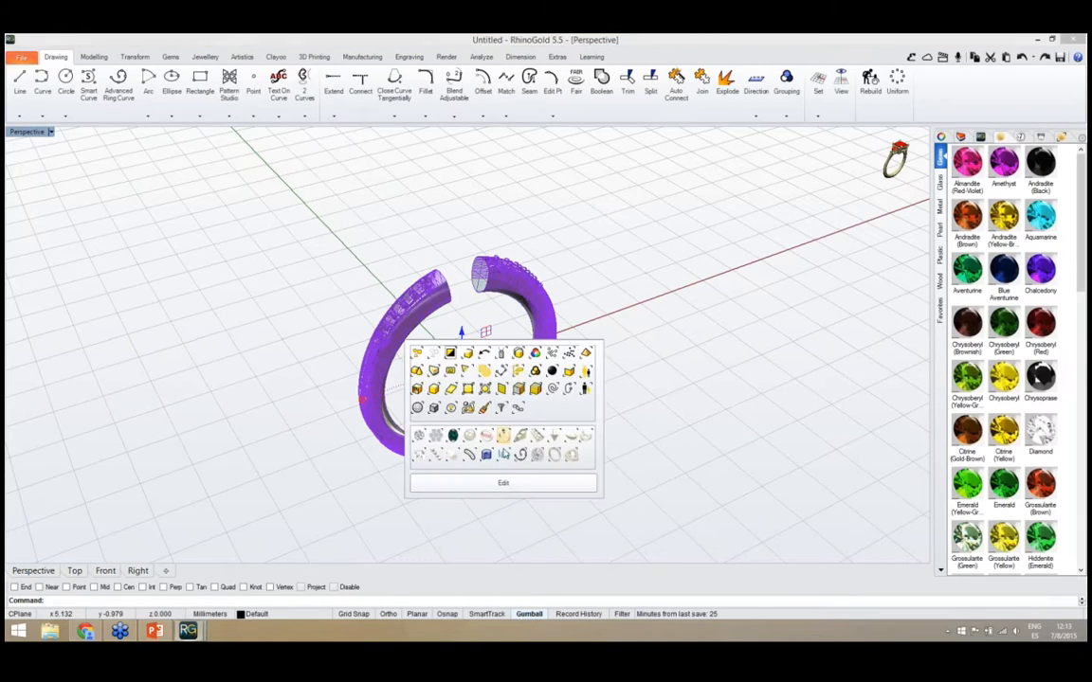
pyautogui.click(503, 484)
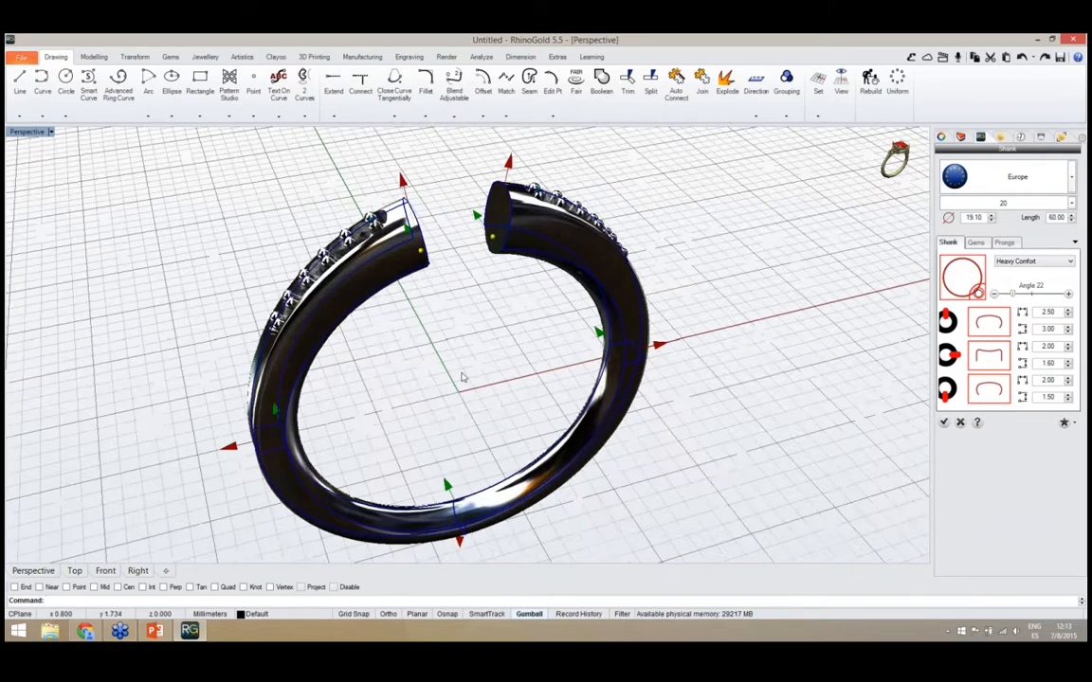
pyautogui.click(996, 202)
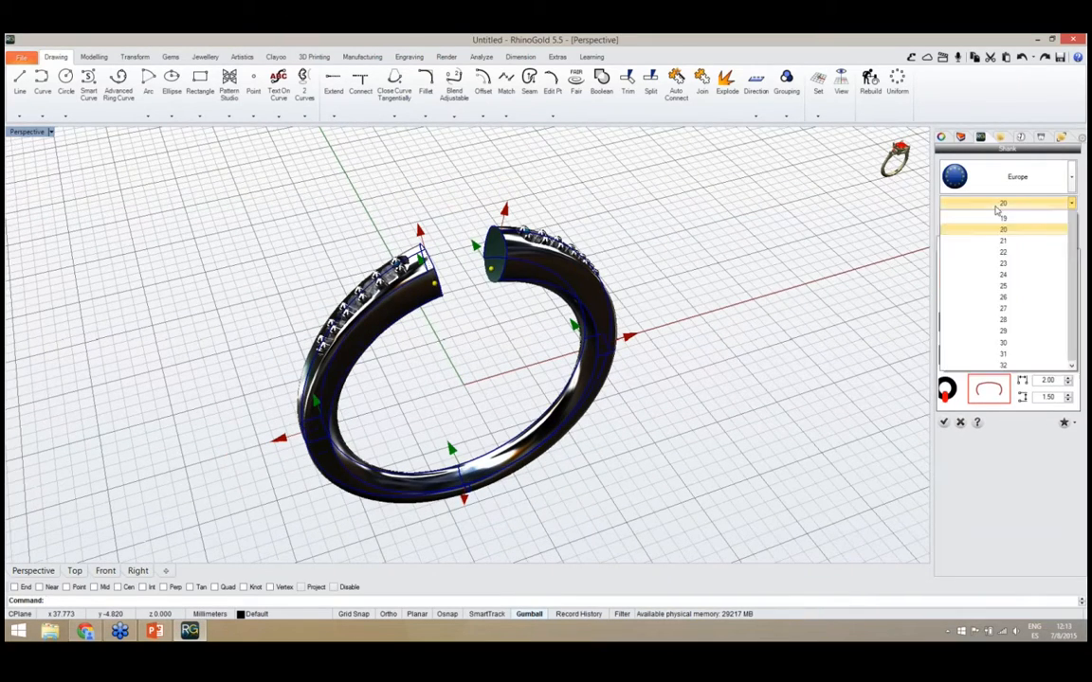
pyautogui.click(997, 203)
pyautogui.moveTo(726, 443); pyautogui.dragTo(455, 346, button='right')
pyautogui.scroll(4, 456, 345)
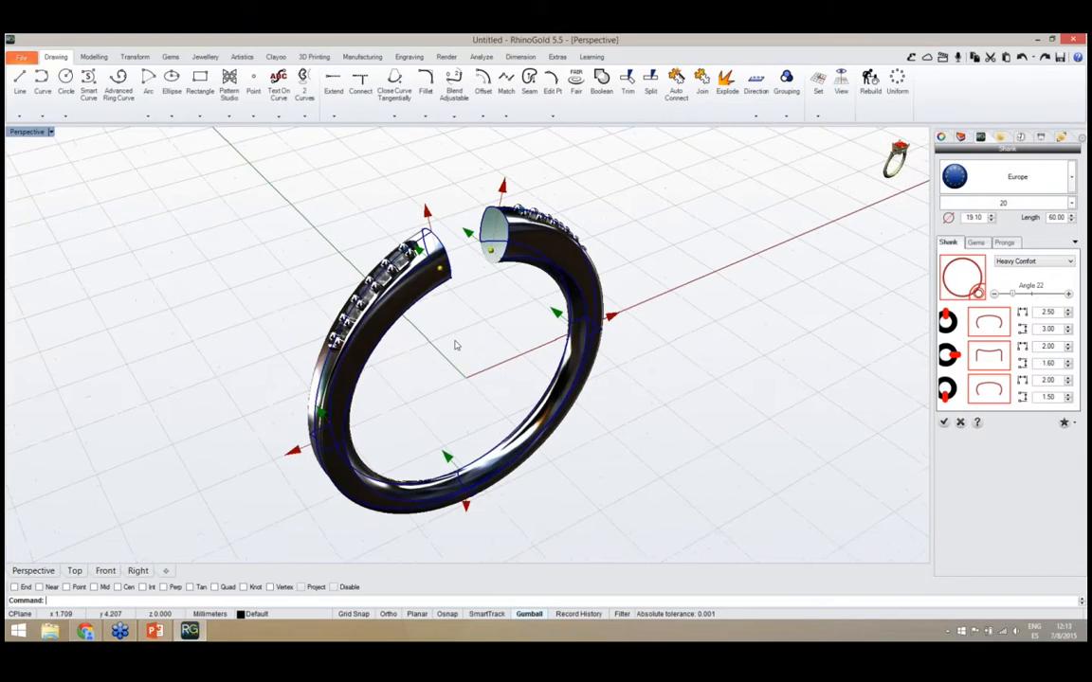
# Widen the profile at the top of the shank to 2.84 mm
pyautogui.moveTo(574, 315); pyautogui.dragTo(567, 329, button='right')
pyautogui.scroll(5, 567, 329)
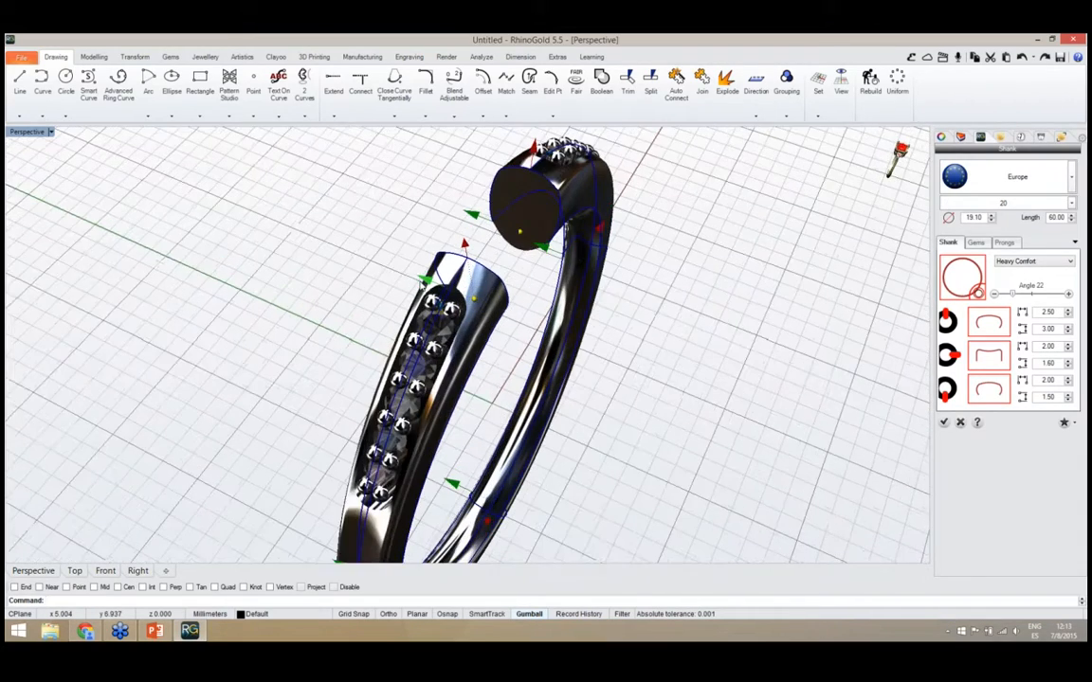
pyautogui.moveTo(430, 282); pyautogui.dragTo(428, 281)
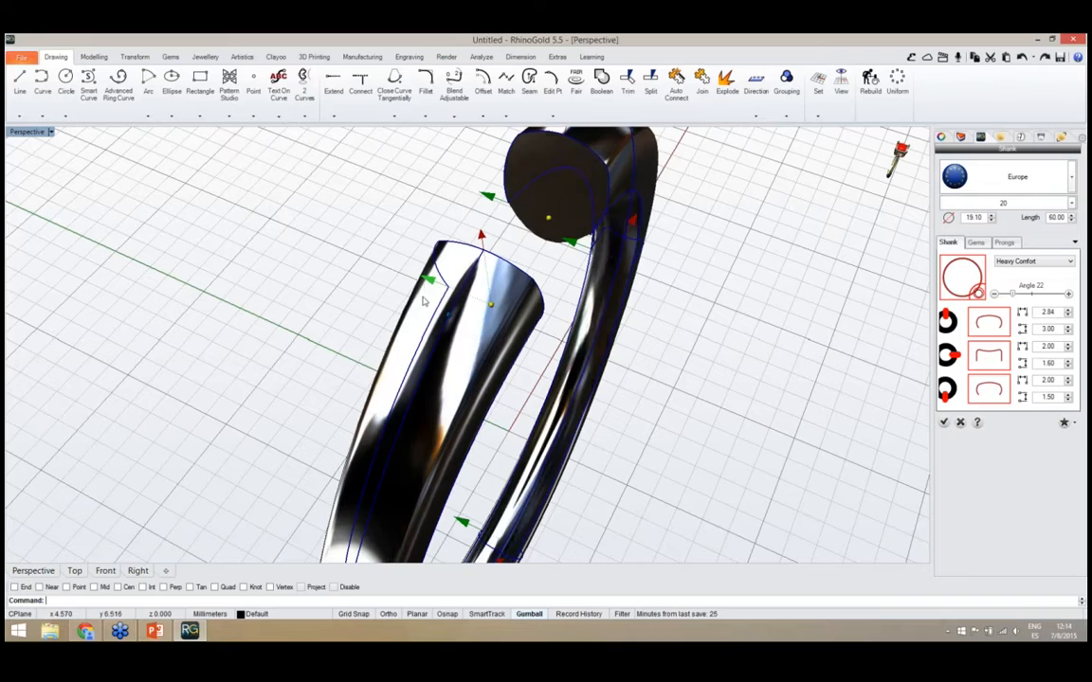
pyautogui.moveTo(429, 284); pyautogui.dragTo(423, 228, button='right')
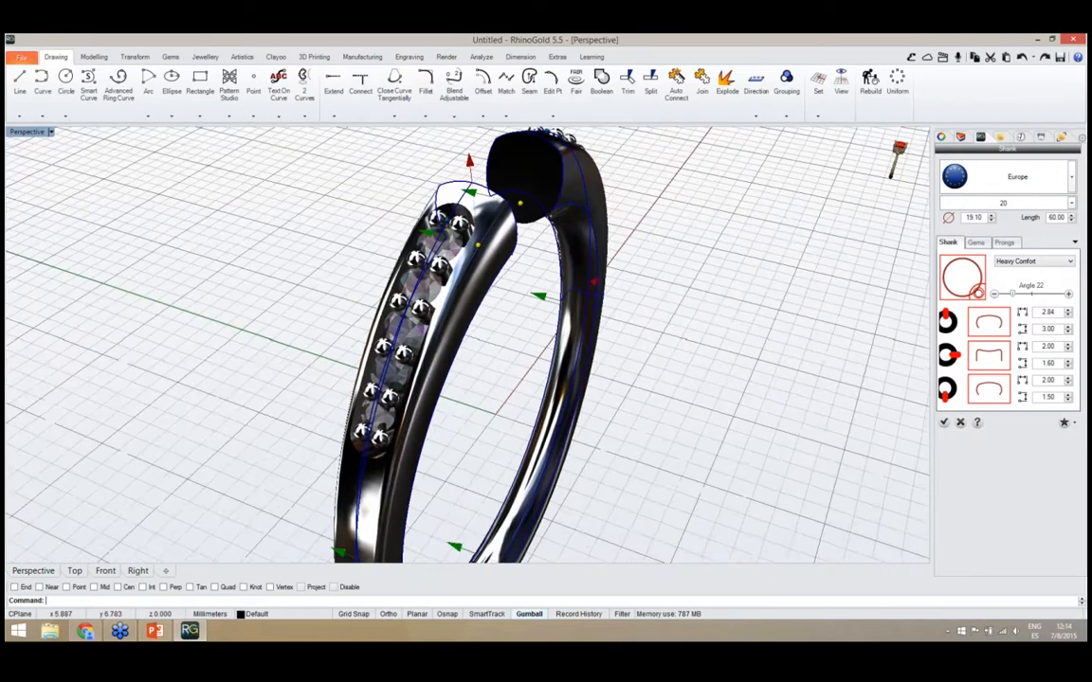
pyautogui.scroll(-2, 430, 299)
pyautogui.moveTo(430, 299); pyautogui.dragTo(474, 337, button='right')
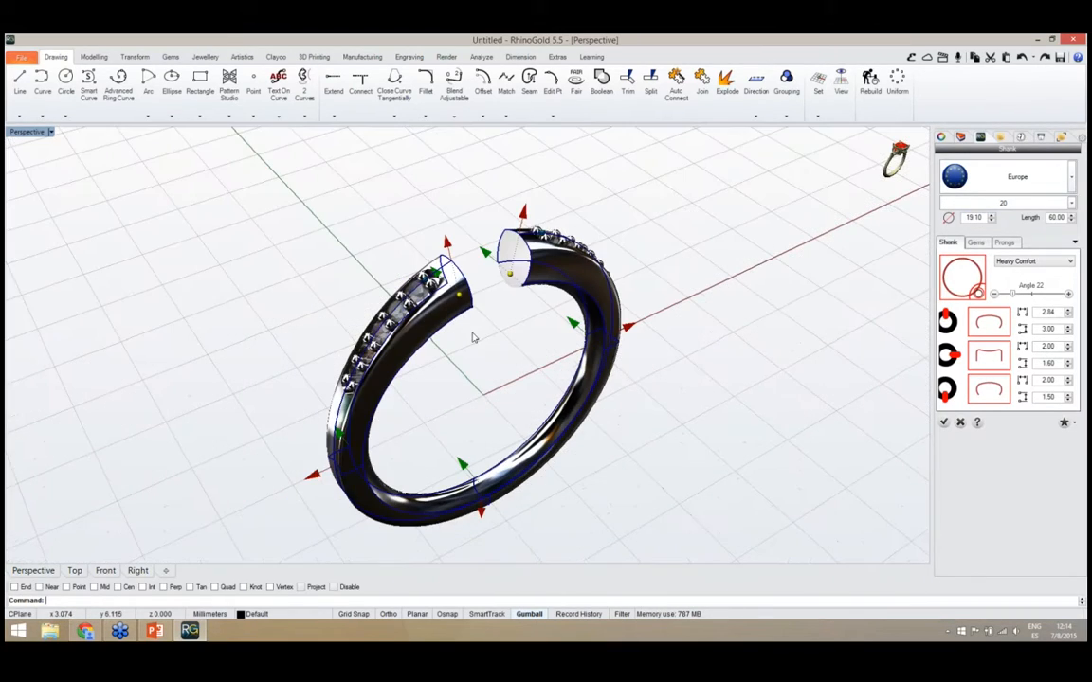
# Widen the opening between the shank's ends to an angle of 33
pyautogui.scroll(2, 474, 338)
pyautogui.moveTo(455, 286); pyautogui.dragTo(440, 299)
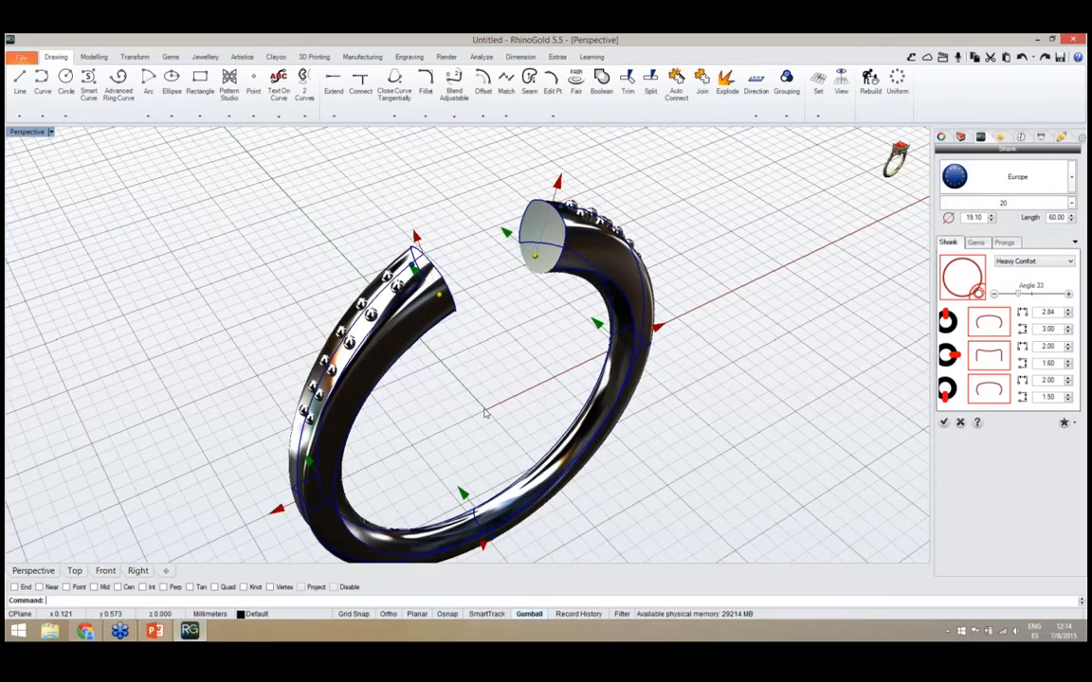
pyautogui.moveTo(488, 418); pyautogui.dragTo(601, 501, button='right')
pyautogui.scroll(-3, 529, 430)
pyautogui.scroll(3, 600, 502)
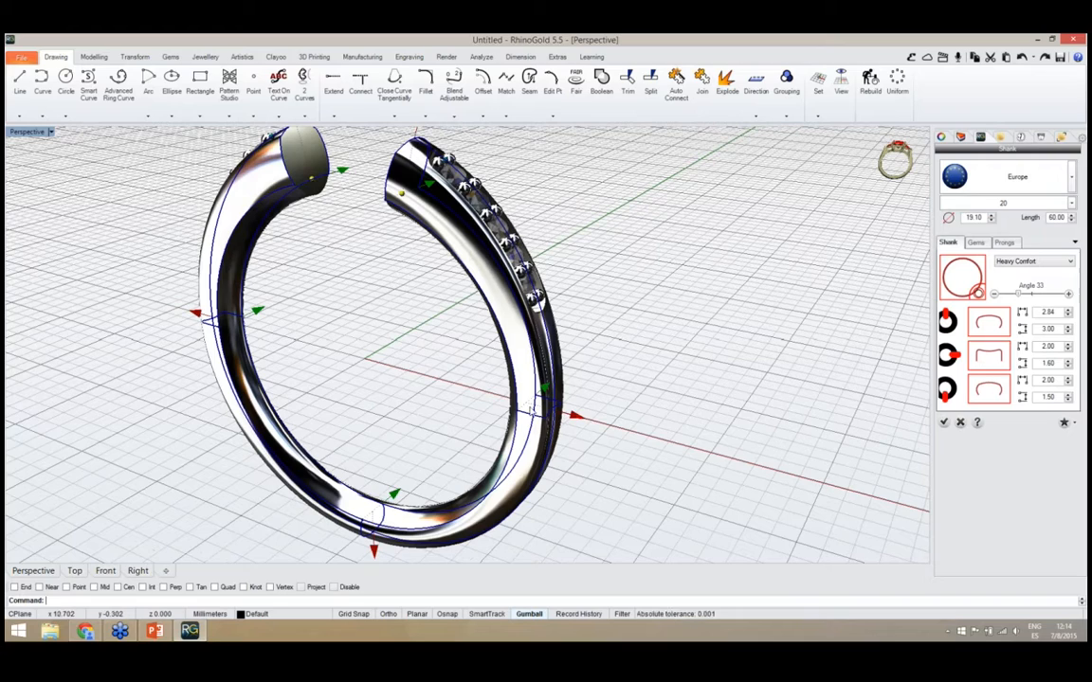
# Change the profile at the shank's sides to profile 009
pyautogui.moveTo(527, 408); pyautogui.dragTo(574, 418, button='right')
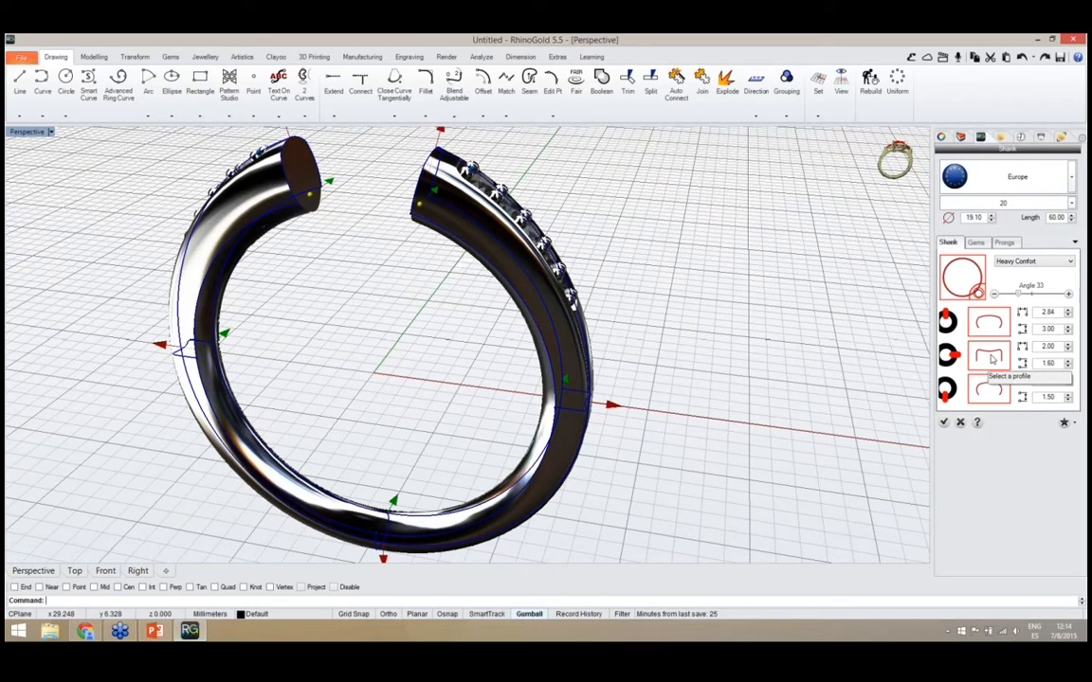
pyautogui.click(989, 356)
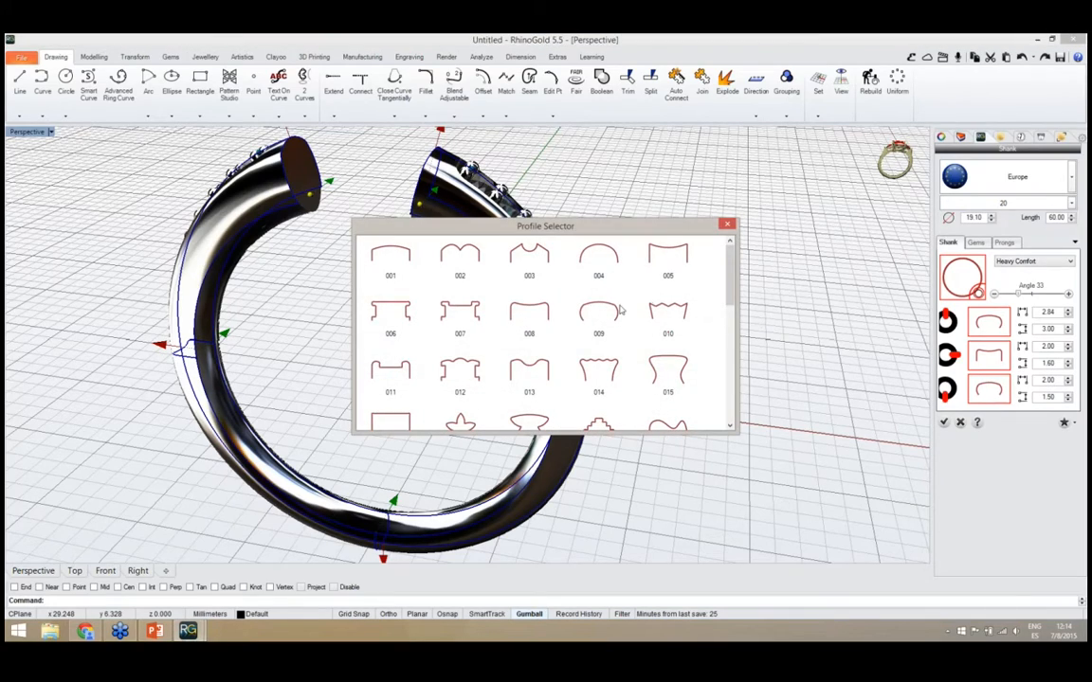
pyautogui.moveTo(677, 234); pyautogui.dragTo(836, 248)
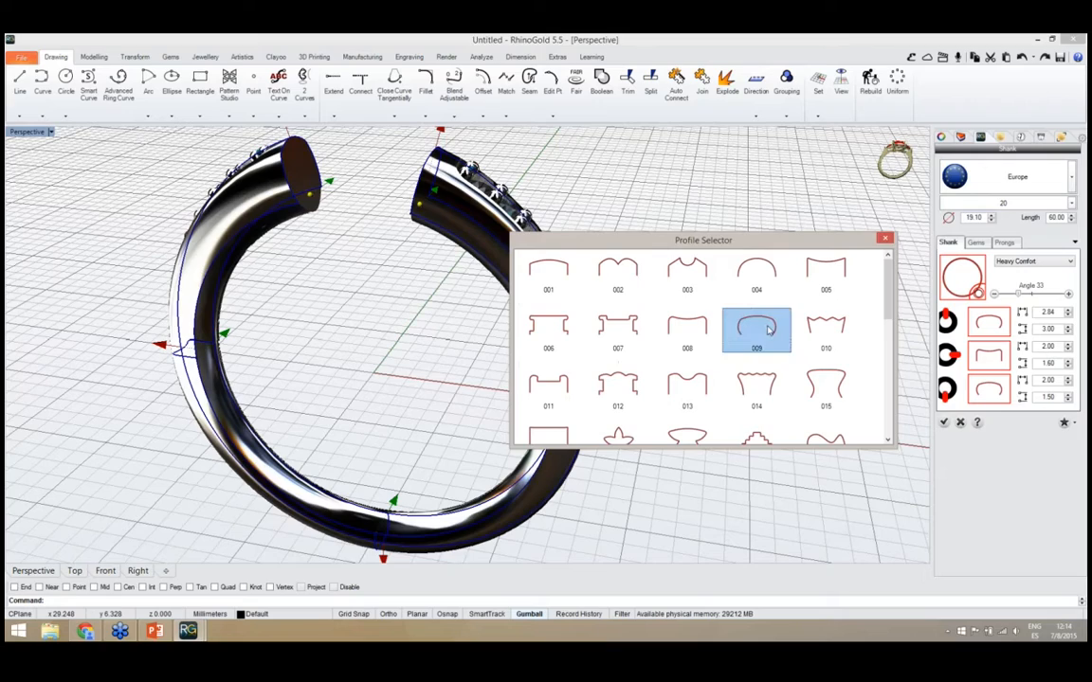
pyautogui.click(769, 329)
pyautogui.moveTo(633, 493); pyautogui.dragTo(542, 413, button='right')
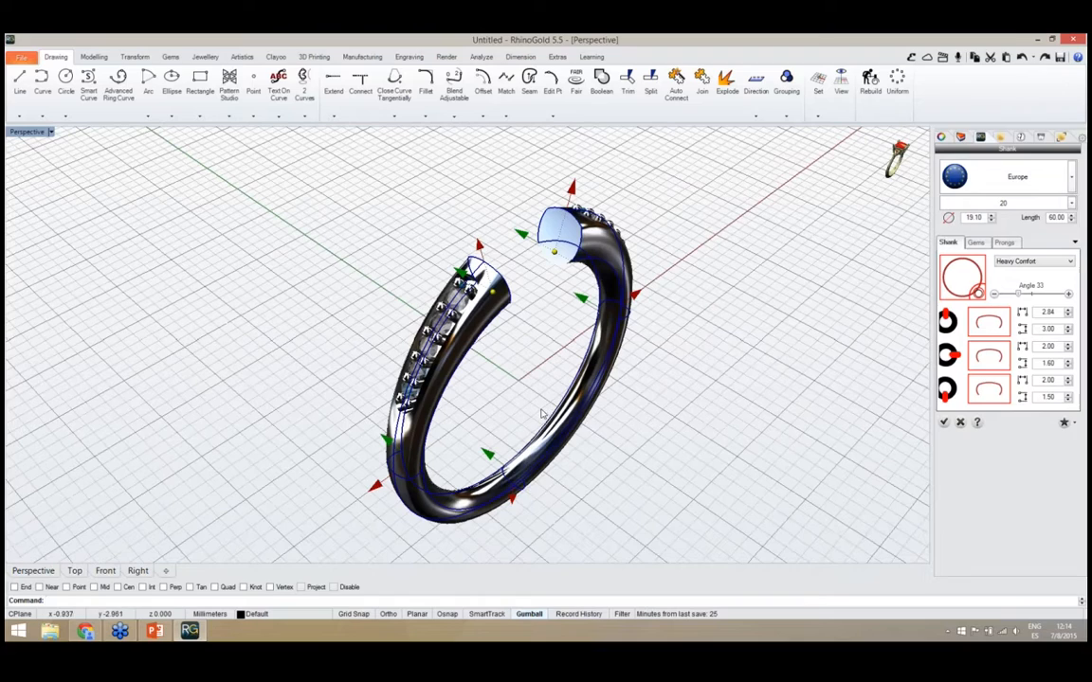
pyautogui.moveTo(560, 368); pyautogui.dragTo(532, 373, button='right')
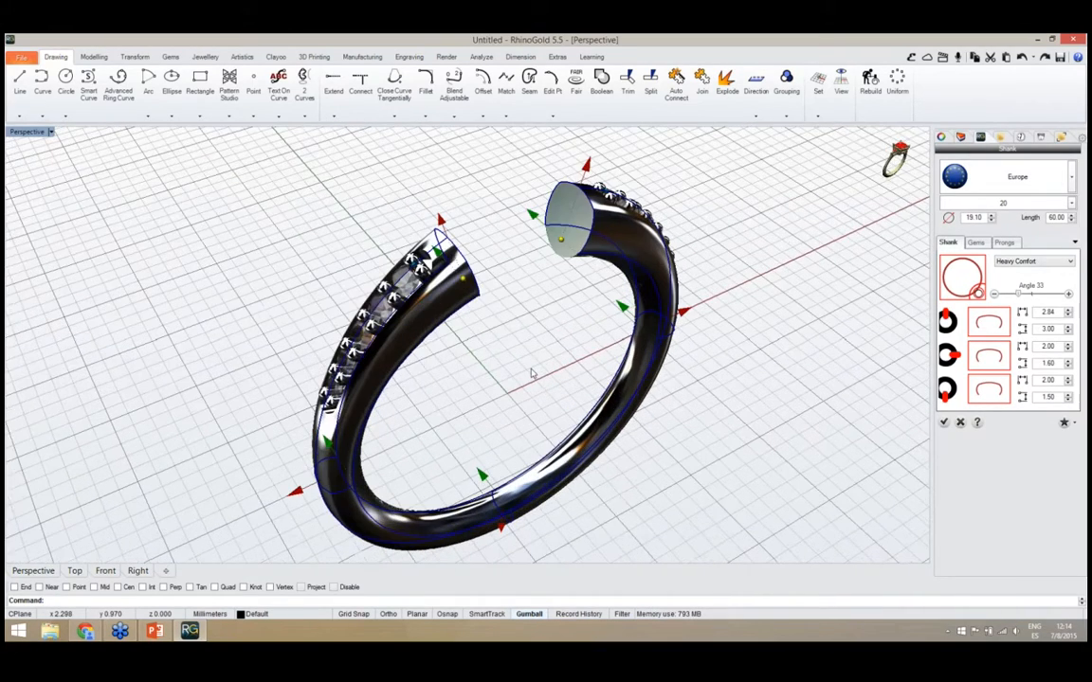
# Examine the shank's gem settings, including gem number, diameters, wall thickness, margin and spacing
pyautogui.click(976, 243)
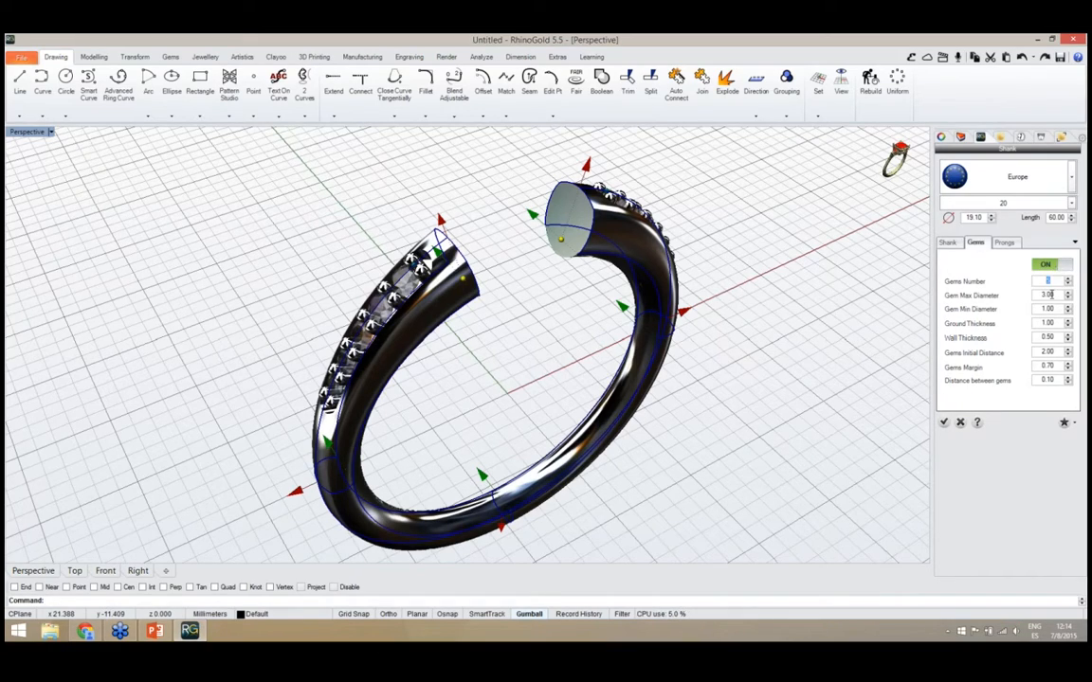
pyautogui.moveTo(572, 390); pyautogui.dragTo(531, 427, button='right')
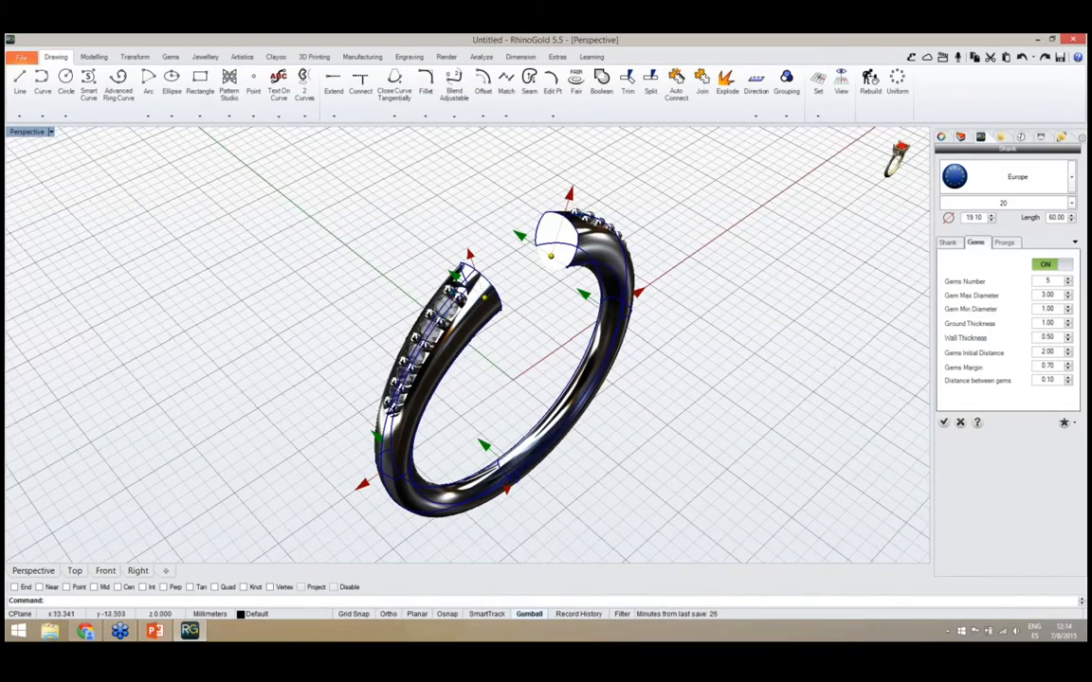
pyautogui.moveTo(664, 379); pyautogui.dragTo(490, 242, button='right')
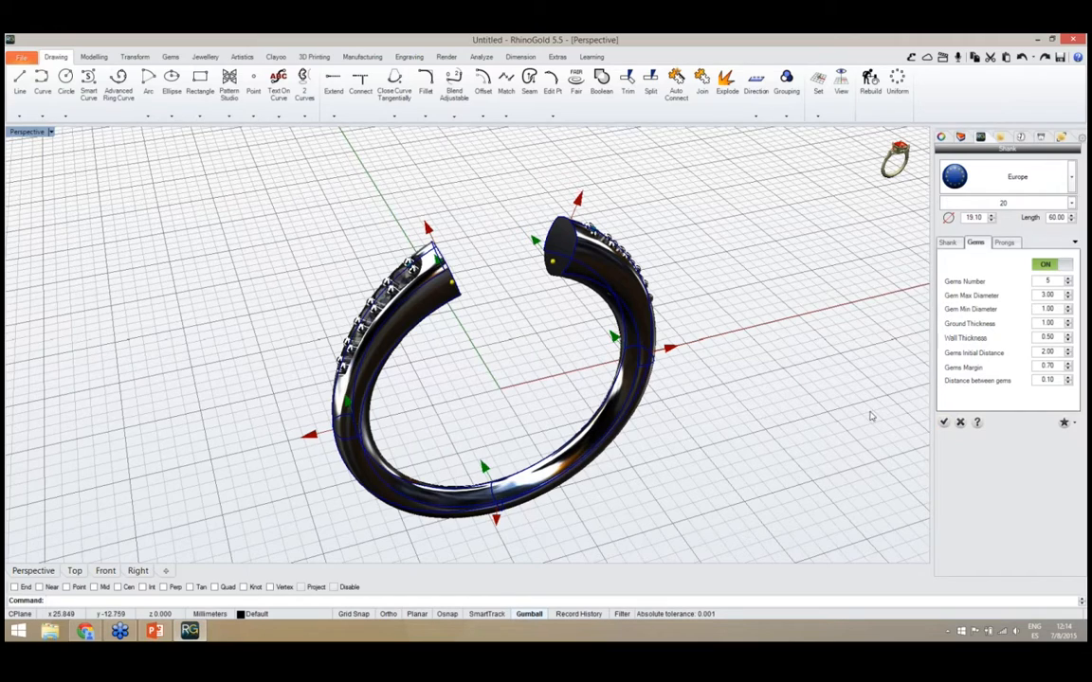
pyautogui.moveTo(527, 390); pyautogui.dragTo(549, 379, button='right')
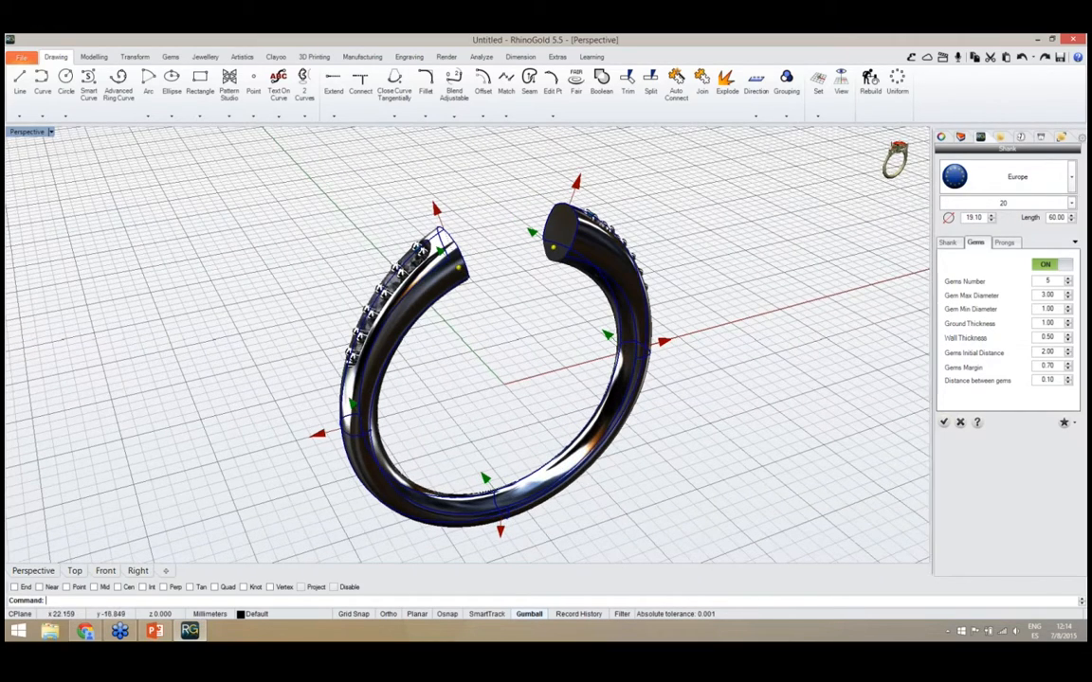
# Accept the shank edits and reopen the Elements library at the category overview
pyautogui.click(943, 422)
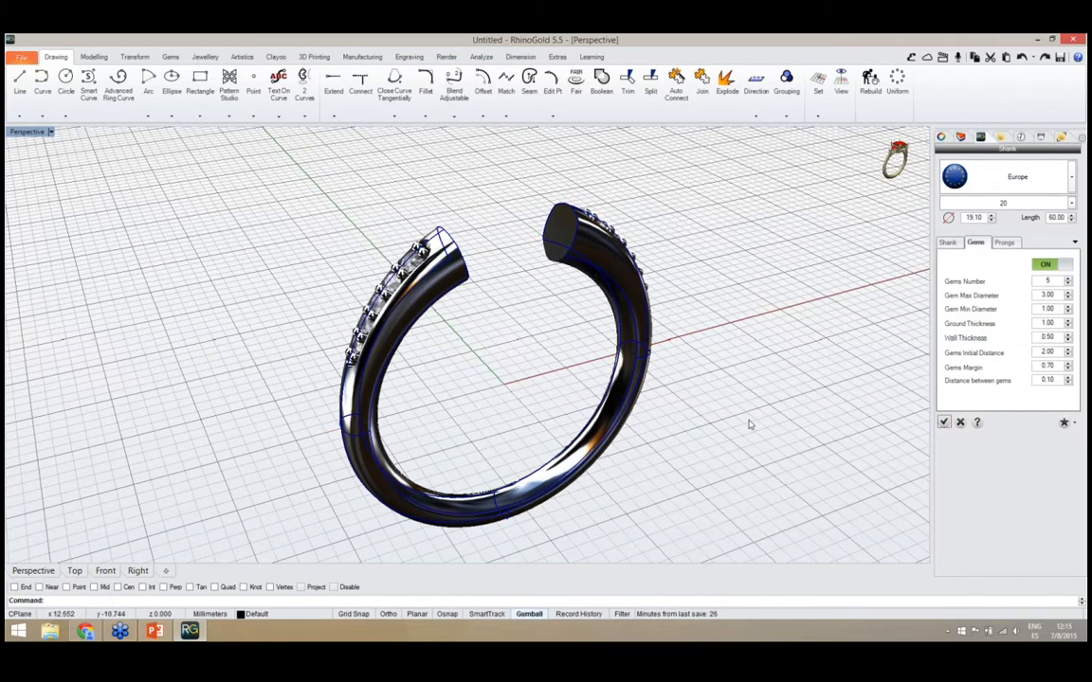
pyautogui.click(511, 393)
pyautogui.moveTo(507, 395); pyautogui.dragTo(468, 393, button='right')
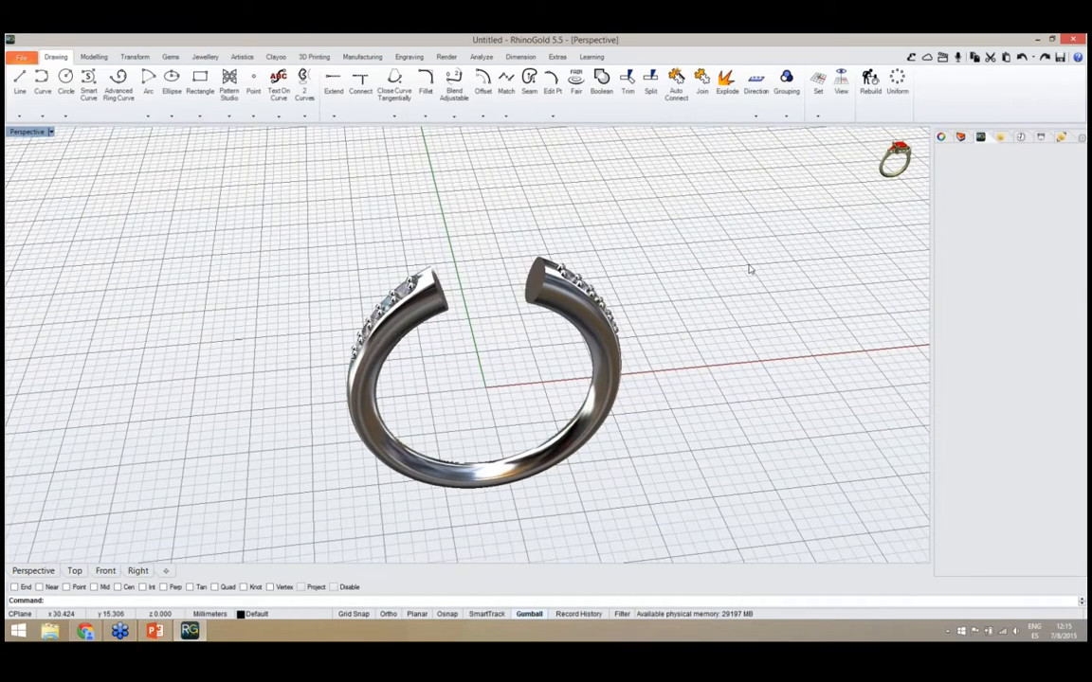
pyautogui.click(909, 58)
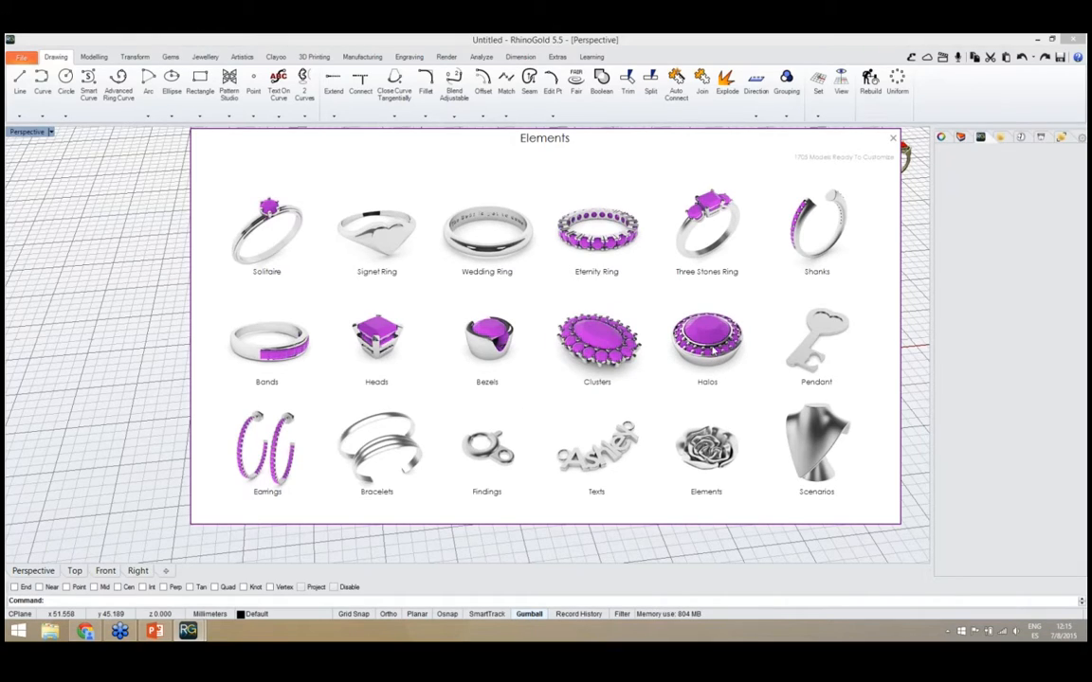
# Insert a round halo with a bezel-set centre gem from the Halos category of the Elements library
pyautogui.click(707, 341)
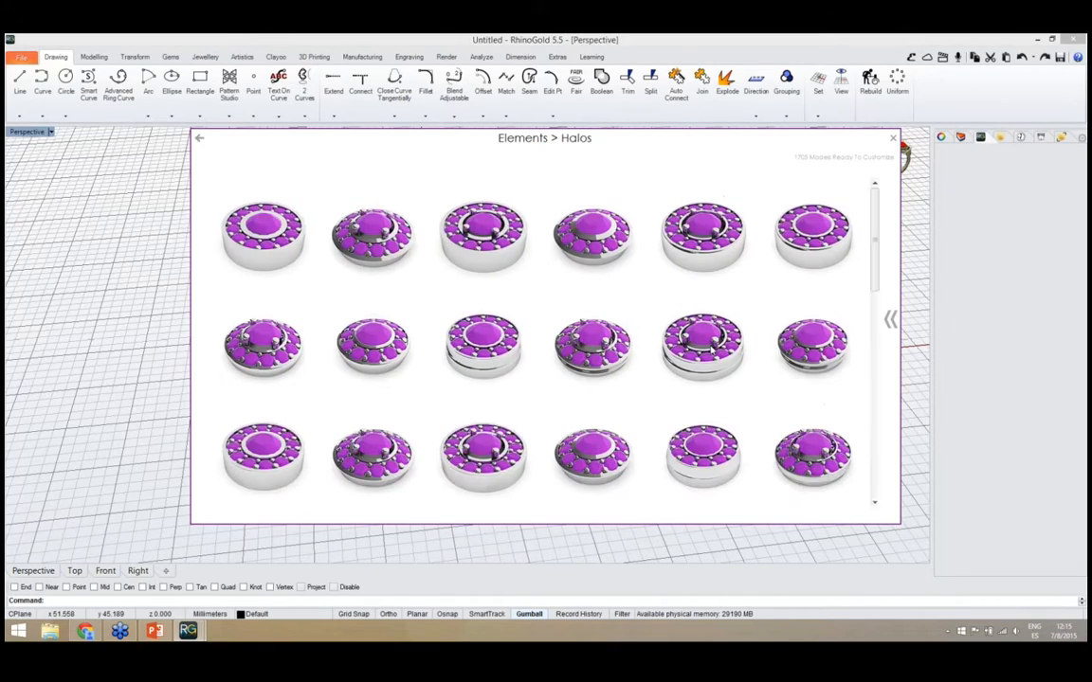
pyautogui.moveTo(876, 236); pyautogui.dragTo(876, 273)
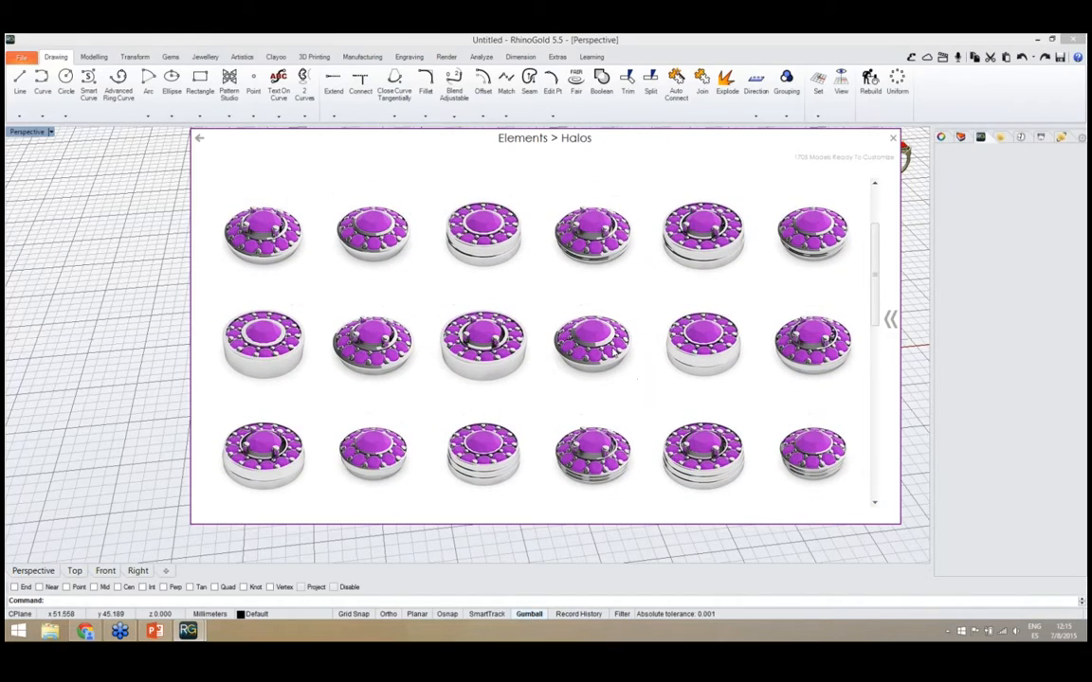
pyautogui.click(612, 352)
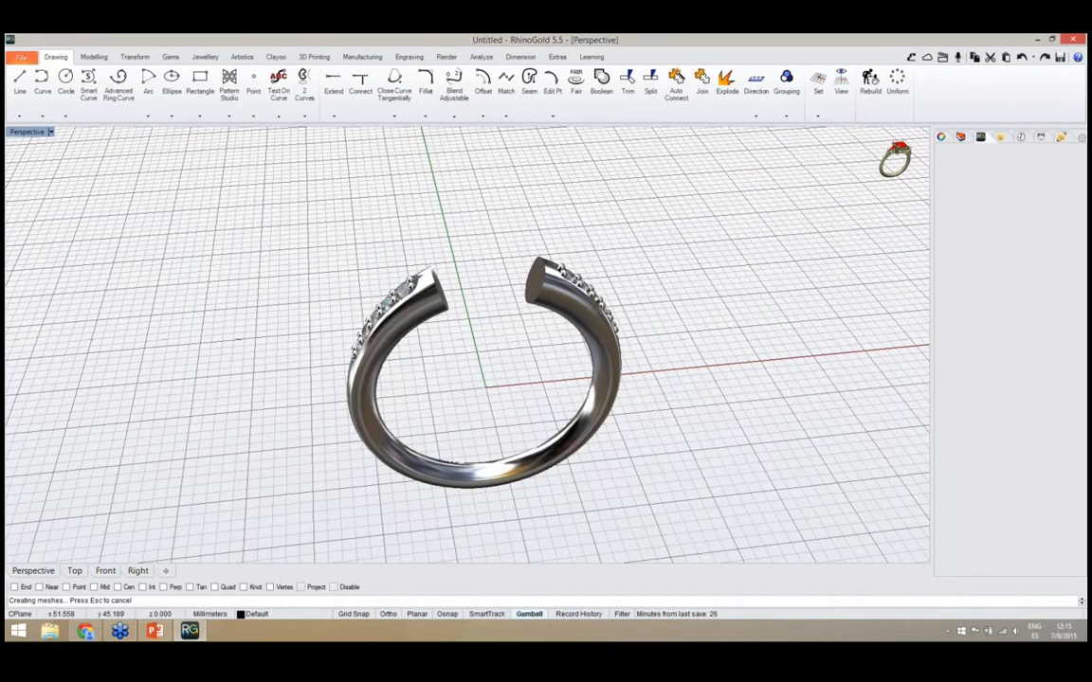
pyautogui.moveTo(525, 402); pyautogui.dragTo(547, 414, button='right')
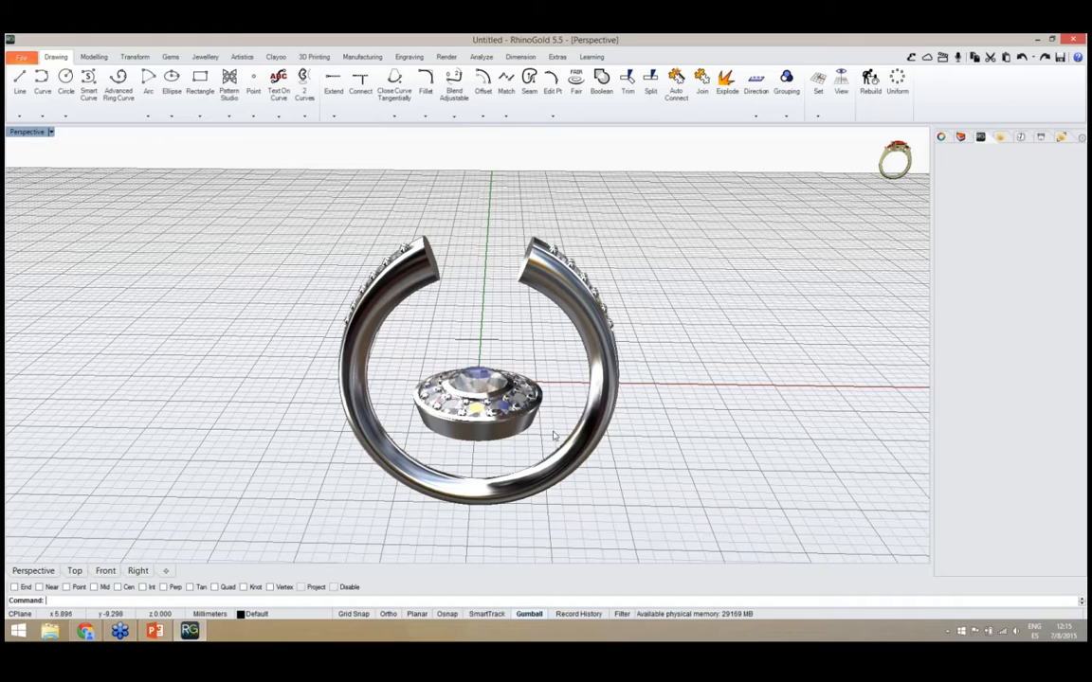
# Move the halo straight up so it sits in the opening between the shank's ends
pyautogui.click(465, 402)
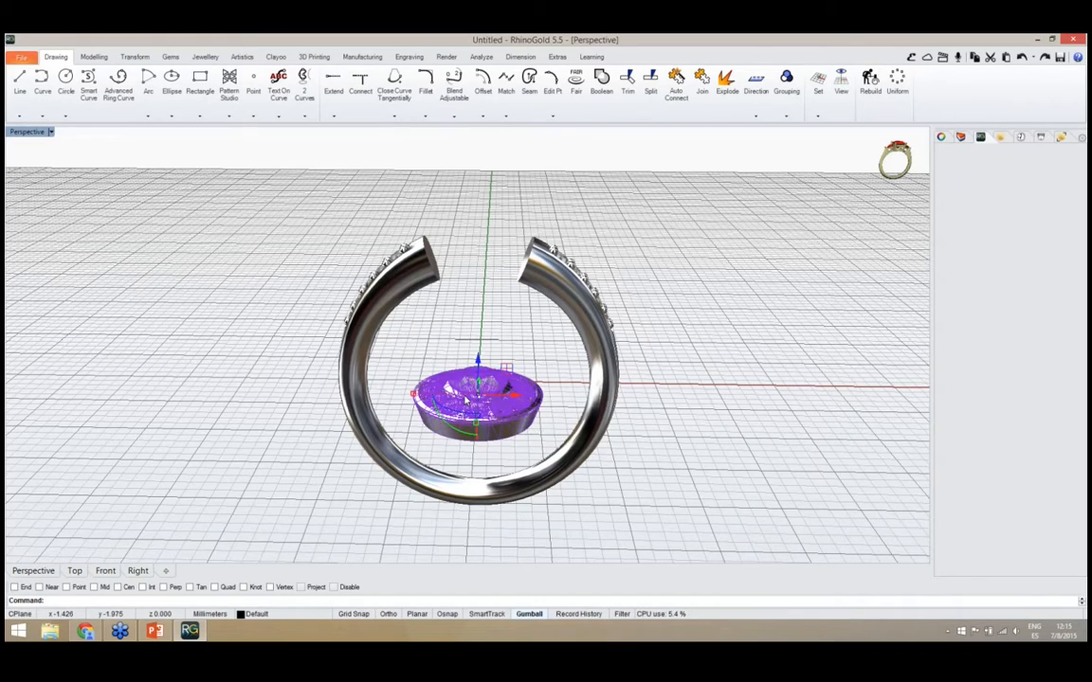
pyautogui.moveTo(469, 411); pyautogui.dragTo(492, 388, button='right')
pyautogui.moveTo(488, 358); pyautogui.dragTo(488, 186)
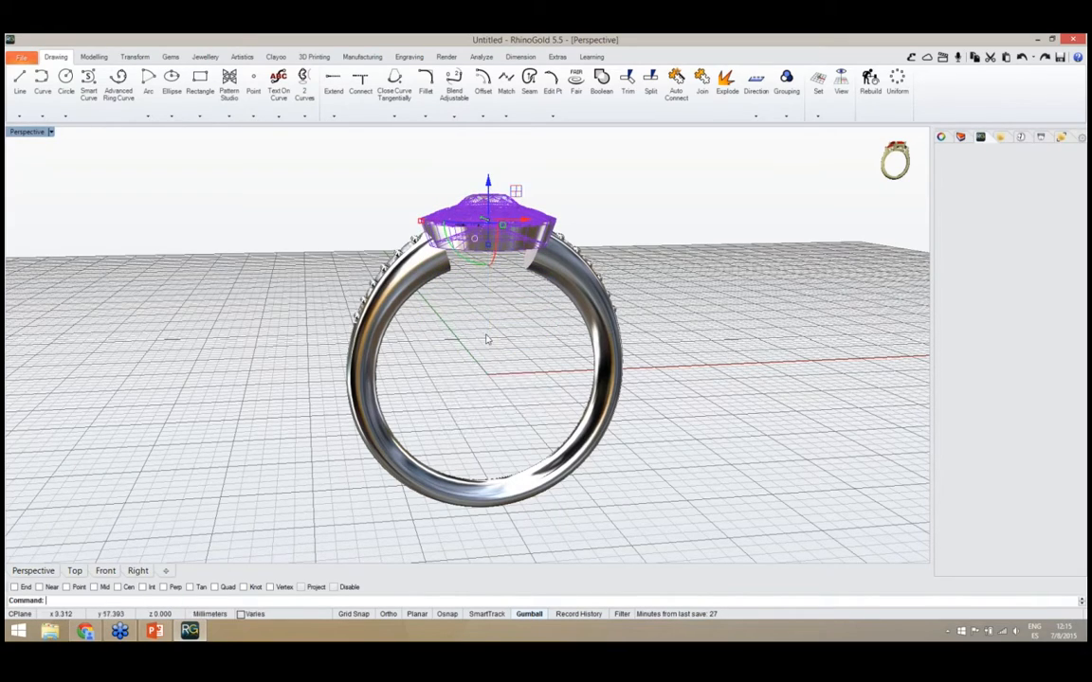
pyautogui.click(504, 356)
pyautogui.moveTo(505, 356); pyautogui.dragTo(471, 402, button='right')
pyautogui.scroll(4, 464, 272)
pyautogui.moveTo(464, 272); pyautogui.dragTo(470, 321, button='right')
pyautogui.scroll(-4, 487, 319)
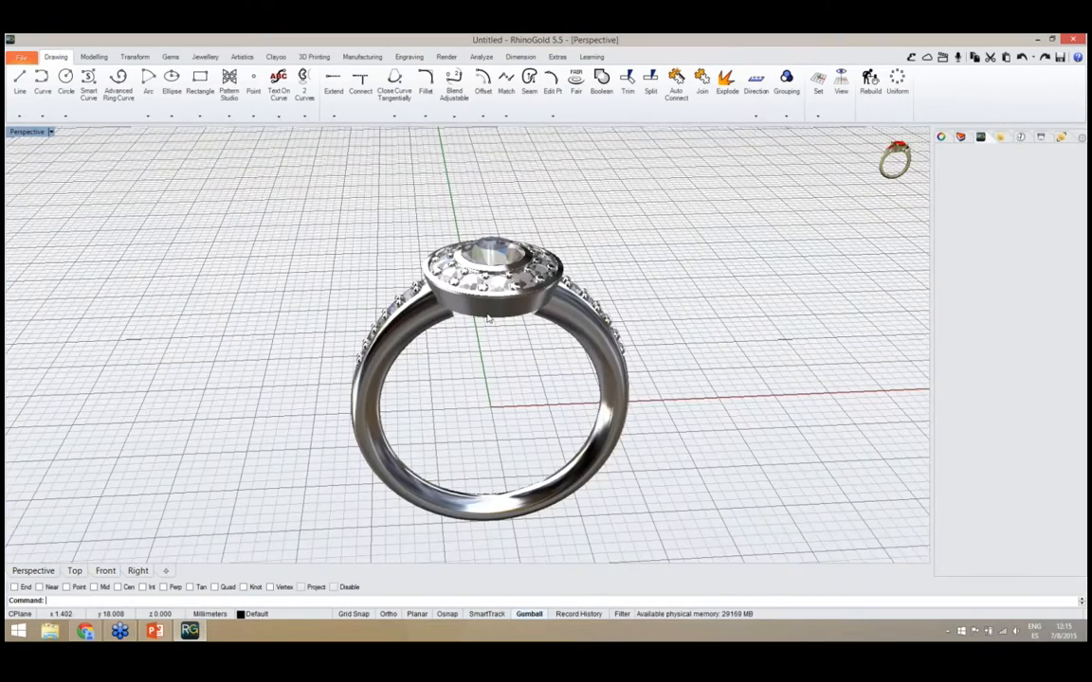
# Reopen the halo for parametric editing and extend its base down to -5.07
pyautogui.click(487, 319)
pyautogui.middleClick(487, 318)
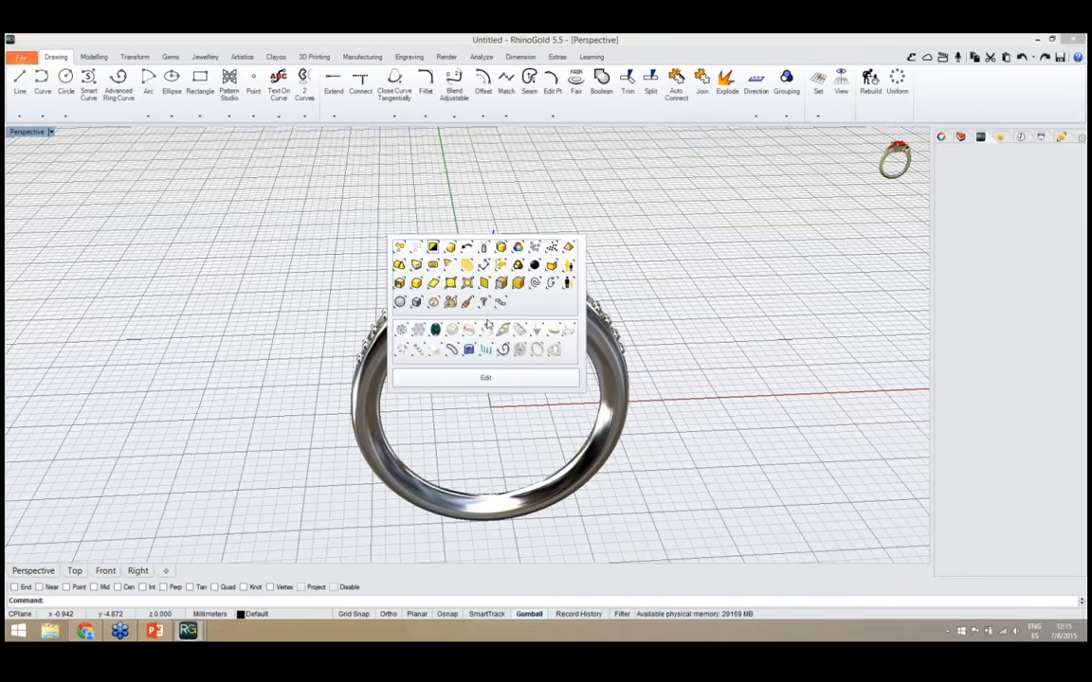
pyautogui.click(503, 383)
pyautogui.moveTo(517, 413); pyautogui.dragTo(440, 421, button='right')
pyautogui.scroll(2, 445, 270)
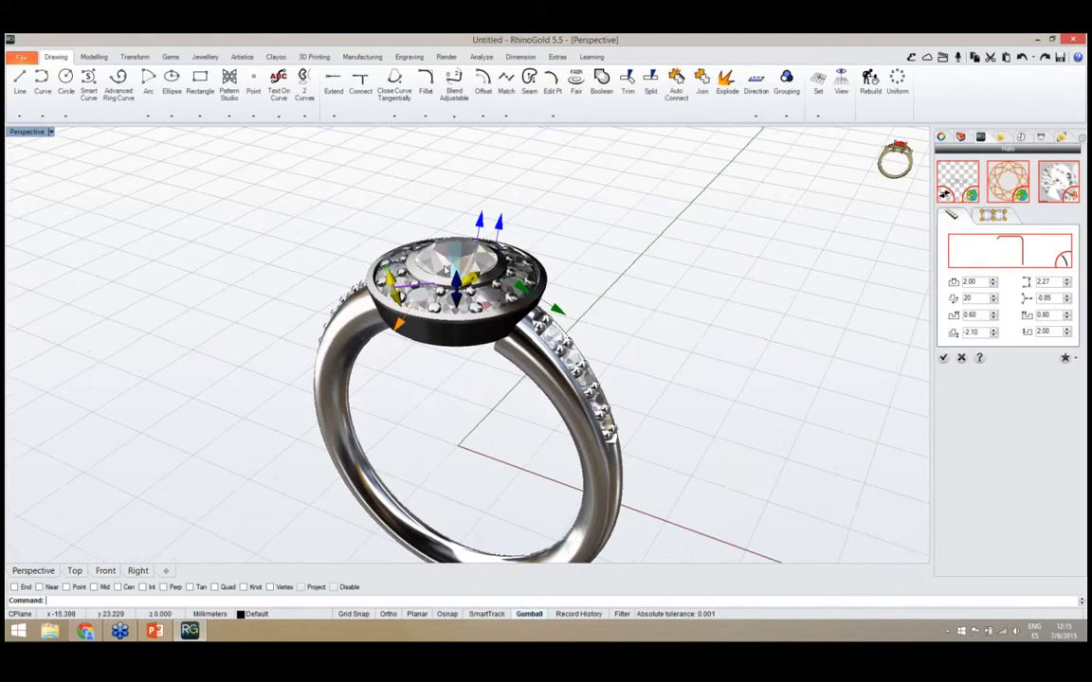
pyautogui.scroll(4, 445, 270)
pyautogui.moveTo(447, 331); pyautogui.dragTo(449, 287, button='right')
pyautogui.moveTo(454, 302); pyautogui.dragTo(455, 345)
pyautogui.moveTo(468, 389); pyautogui.dragTo(467, 394)
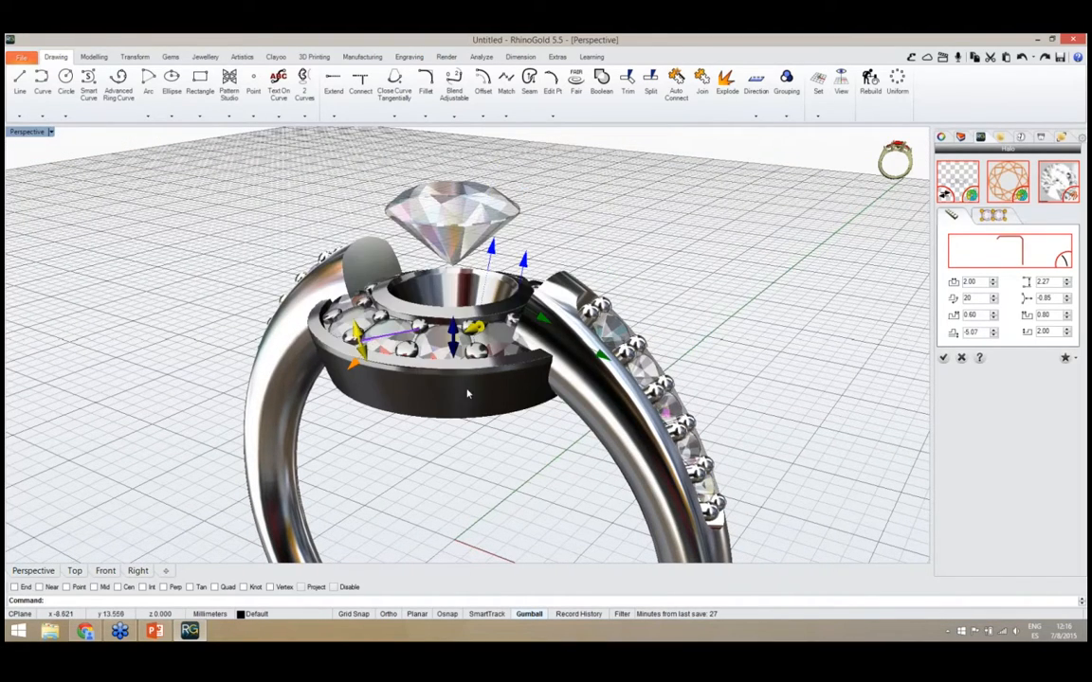
# Raise the halo's side gems and outer wall to heights of 4.76 and 4.50
pyautogui.moveTo(467, 393); pyautogui.dragTo(474, 390, button='right')
pyautogui.moveTo(501, 257); pyautogui.dragTo(519, 199)
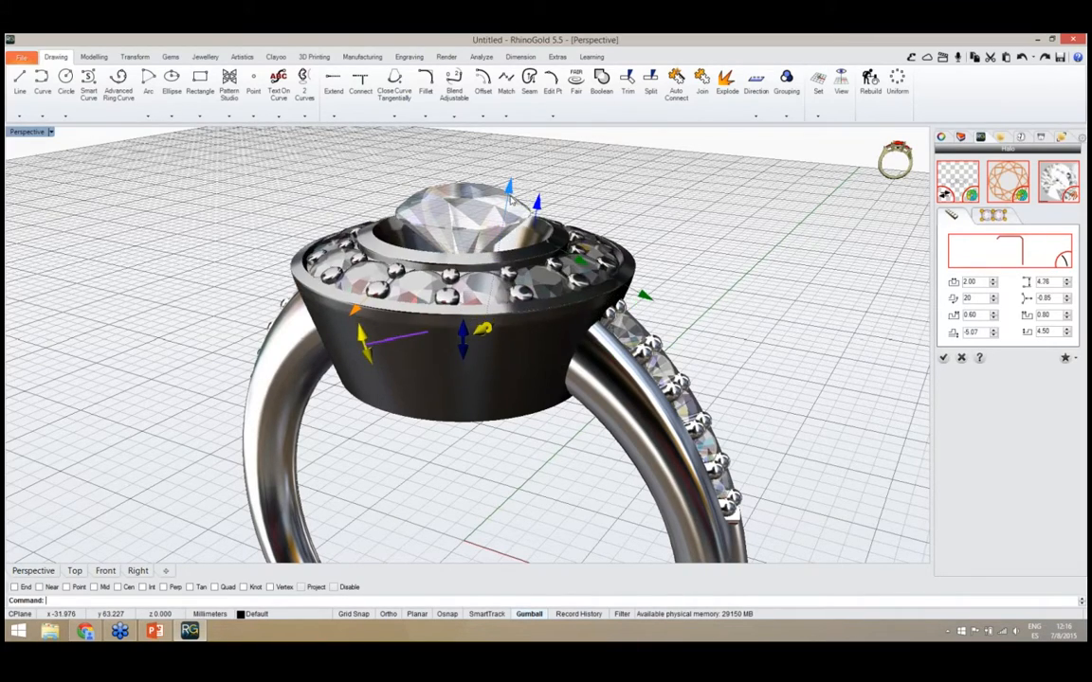
pyautogui.moveTo(520, 201); pyautogui.dragTo(474, 288, button='right')
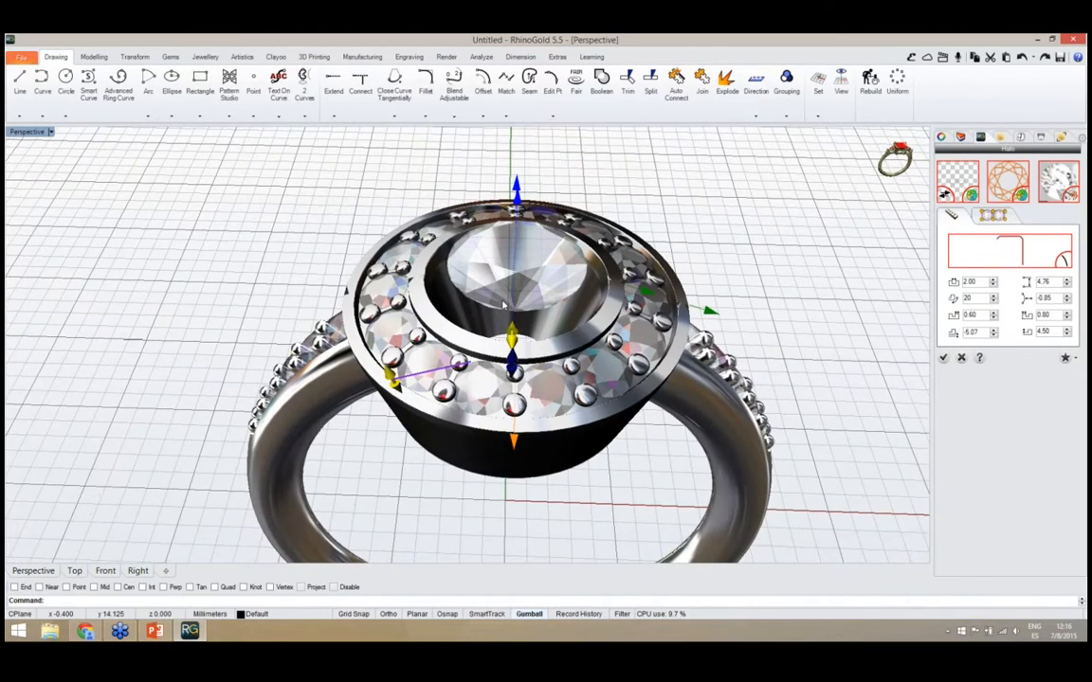
pyautogui.scroll(3, 477, 290)
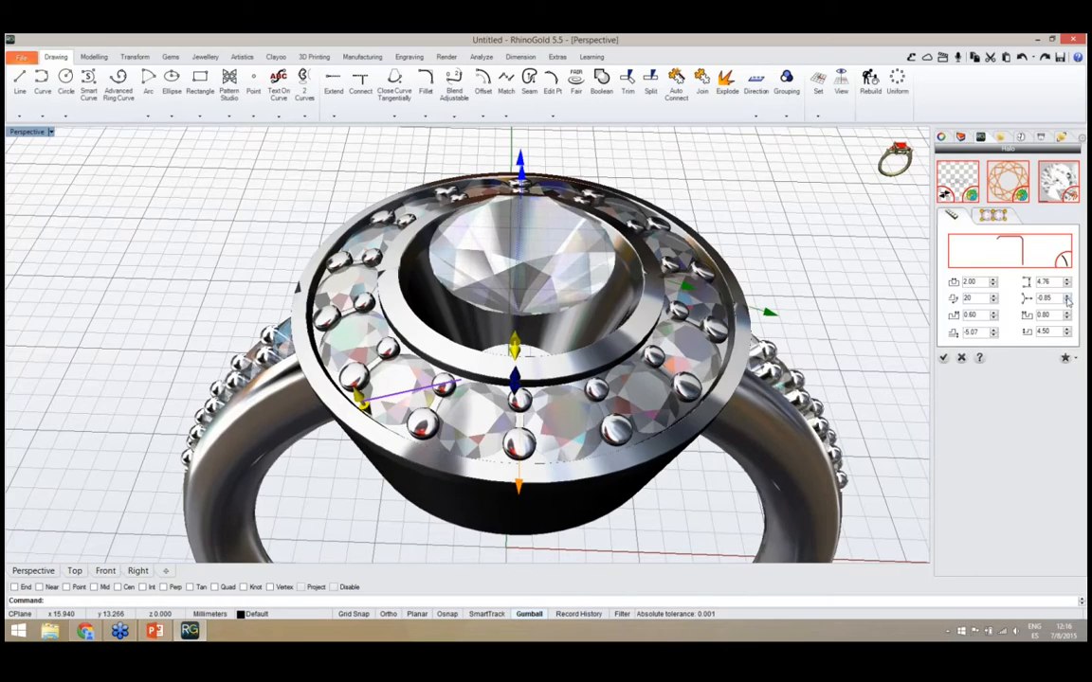
# Tighten the ring of side gems around the centre bezel by setting the halo's offset to -1.30
pyautogui.click(1066, 297)
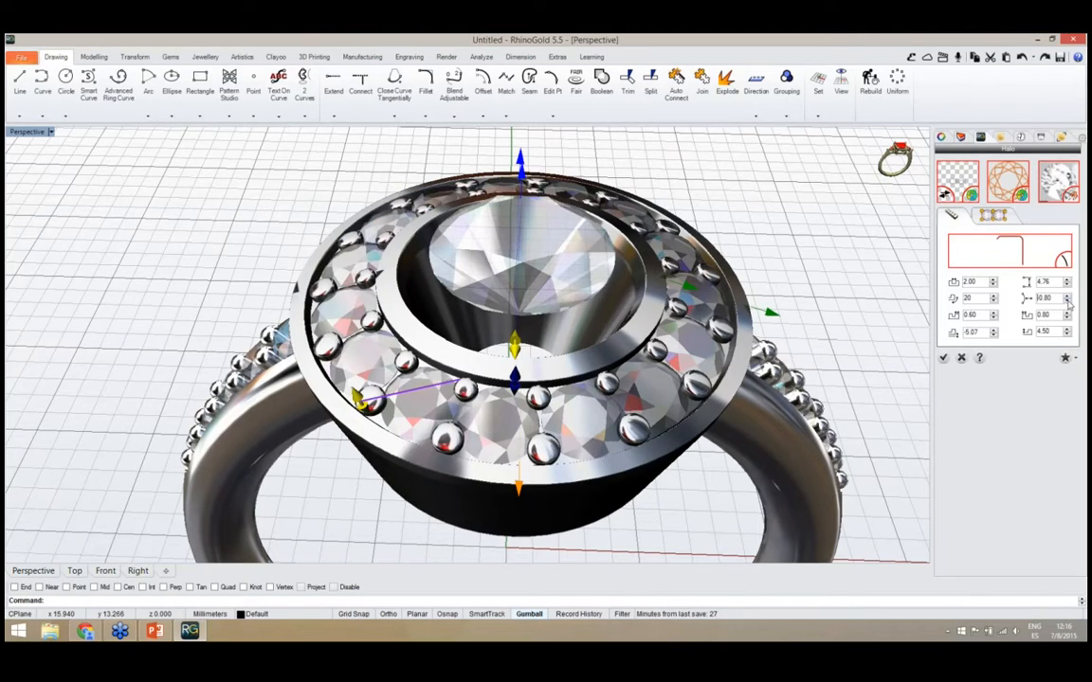
pyautogui.click(1066, 301)
pyautogui.click(1067, 300)
pyautogui.click(1066, 300)
pyautogui.click(1066, 301)
pyautogui.click(1066, 300)
pyautogui.click(1066, 301)
pyautogui.click(1066, 301)
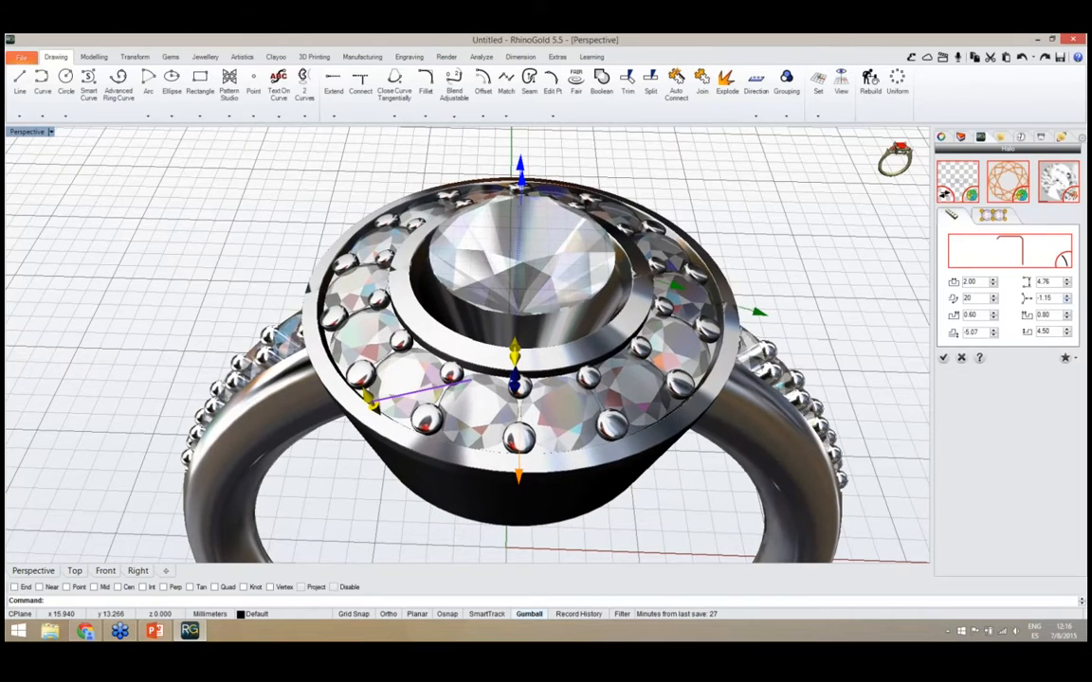
pyautogui.click(1066, 300)
pyautogui.click(1066, 301)
pyautogui.click(1066, 300)
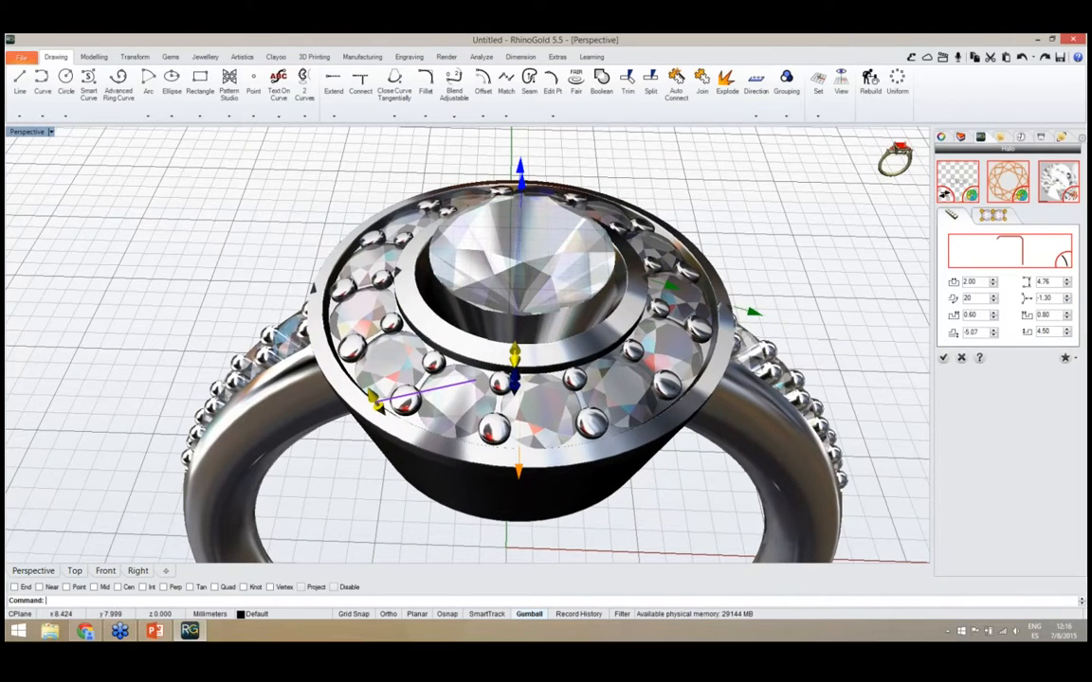
# Raise the halo's ring of side gems to a height of 5.23
pyautogui.moveTo(848, 376); pyautogui.dragTo(606, 313, button='right')
pyautogui.moveTo(618, 246)
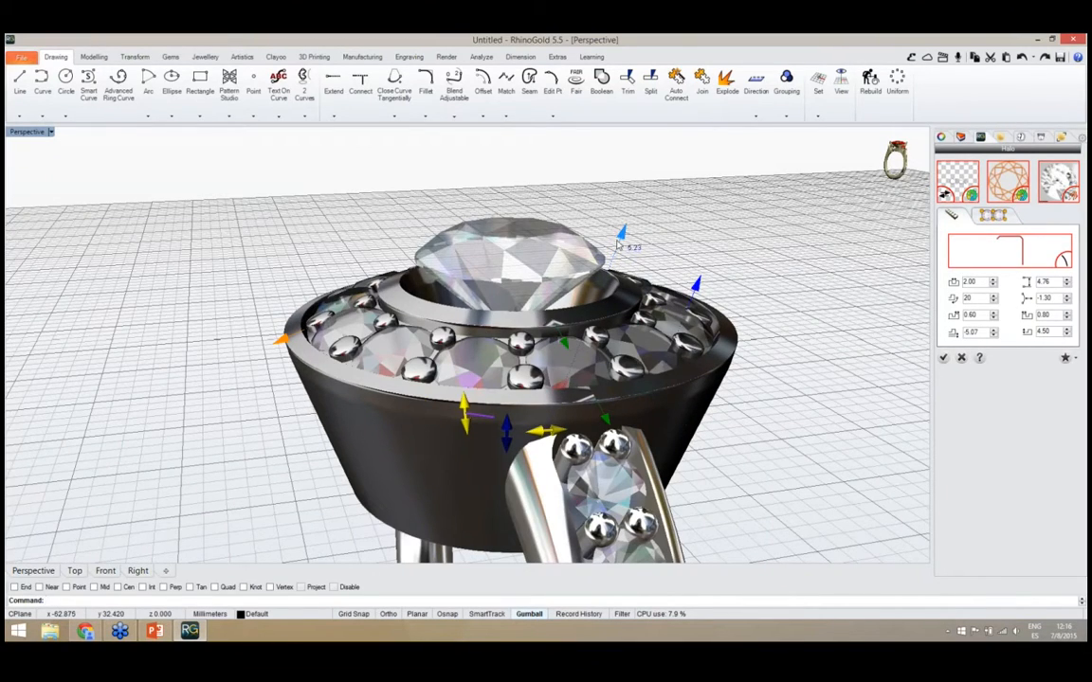
pyautogui.moveTo(618, 245); pyautogui.dragTo(618, 244)
# Bring the side gems closer to the centre bezel by setting the halo's offset to -1.80
pyautogui.moveTo(594, 383); pyautogui.dragTo(791, 459, button='right')
pyautogui.click(1066, 302)
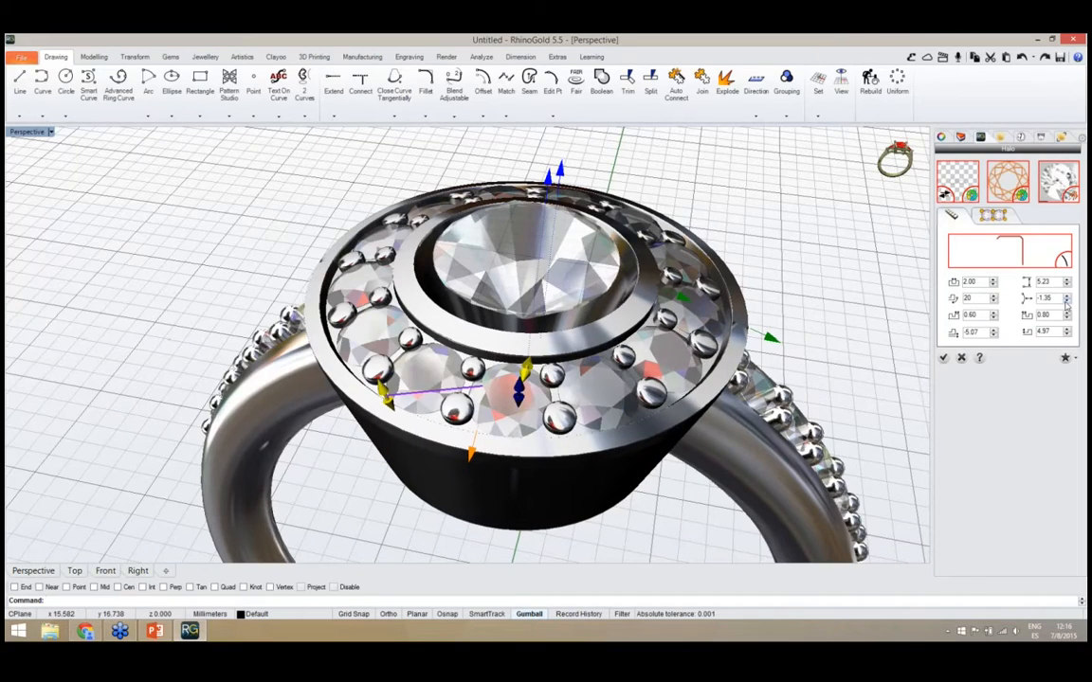
pyautogui.click(1066, 303)
pyautogui.click(1066, 302)
pyautogui.click(1066, 302)
pyautogui.click(1066, 303)
pyautogui.click(1066, 302)
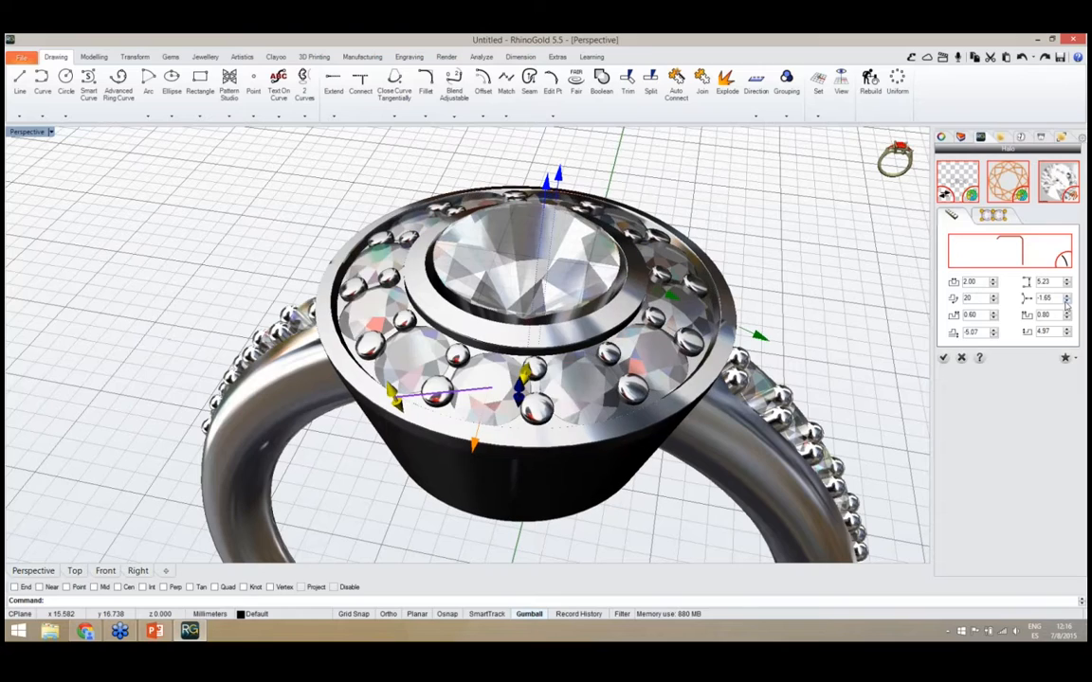
pyautogui.click(1066, 303)
pyautogui.click(1066, 302)
pyautogui.click(1066, 303)
# Raise the halo's side gems to a height of 5.39 and fine-tune their offset to -1.85
pyautogui.moveTo(606, 356); pyautogui.dragTo(613, 234, button='right')
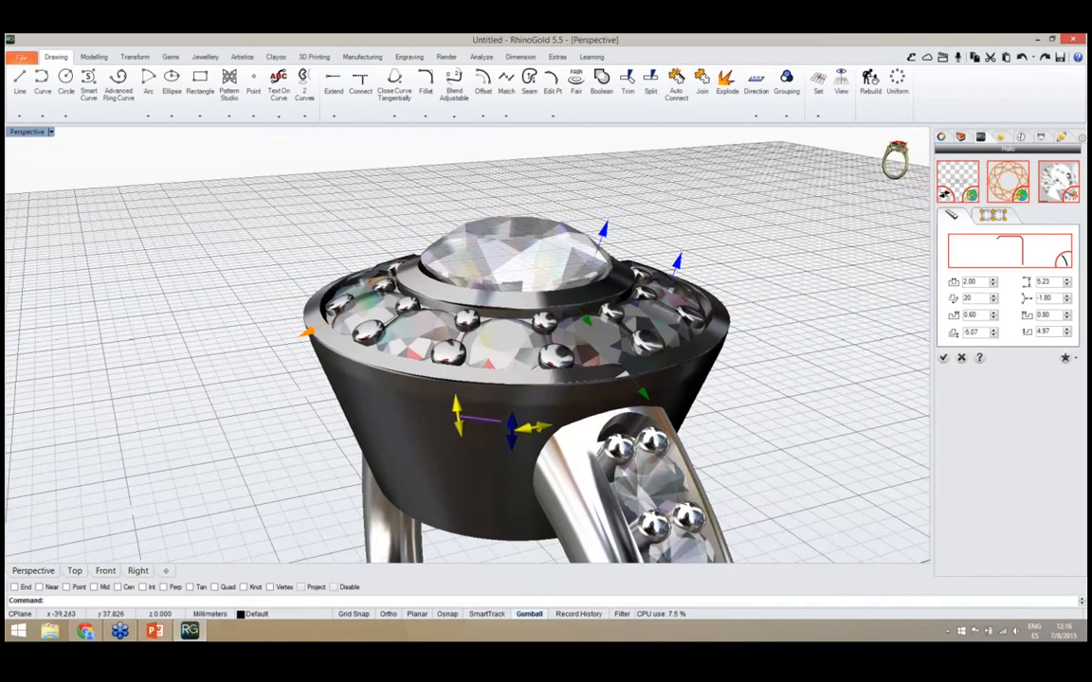
pyautogui.moveTo(610, 233); pyautogui.dragTo(610, 226)
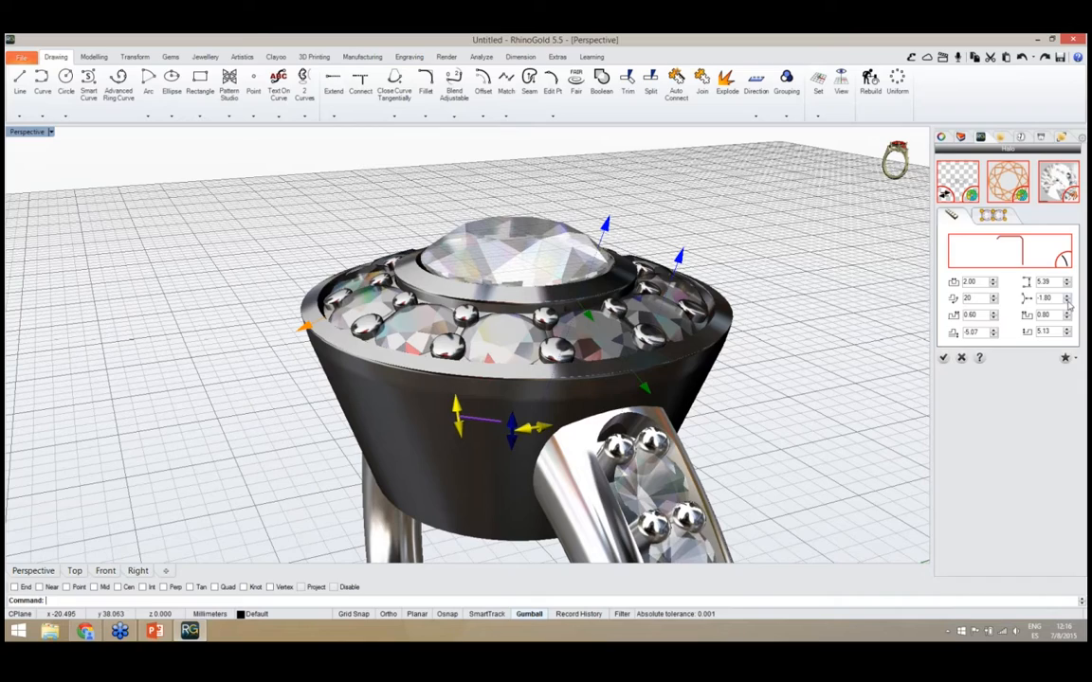
pyautogui.click(1068, 302)
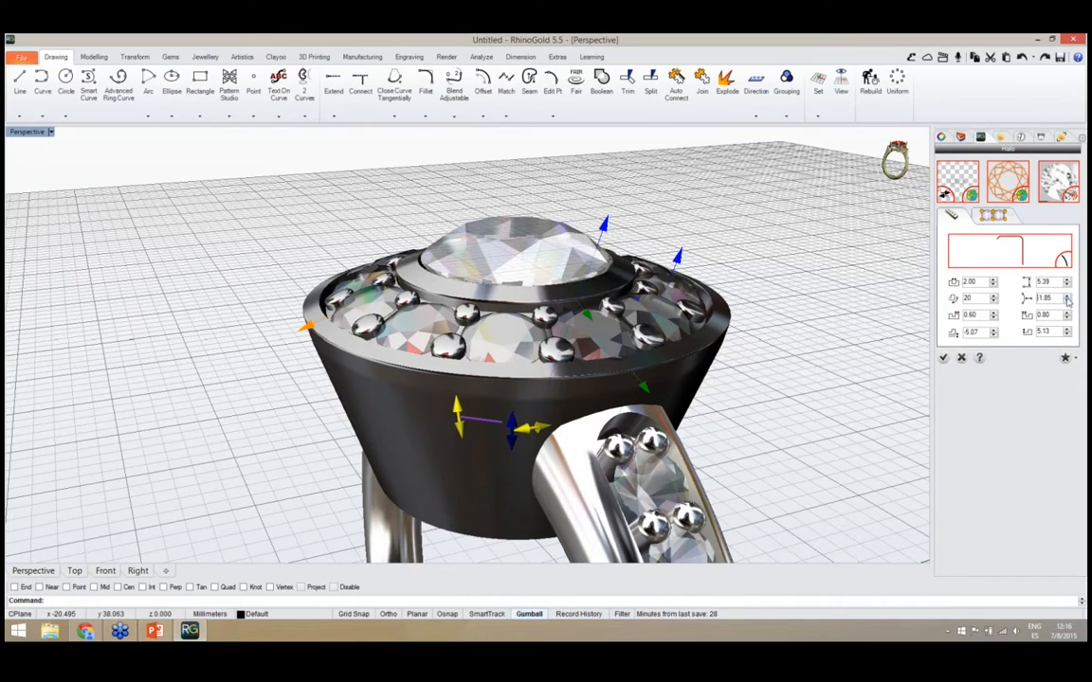
pyautogui.click(1067, 299)
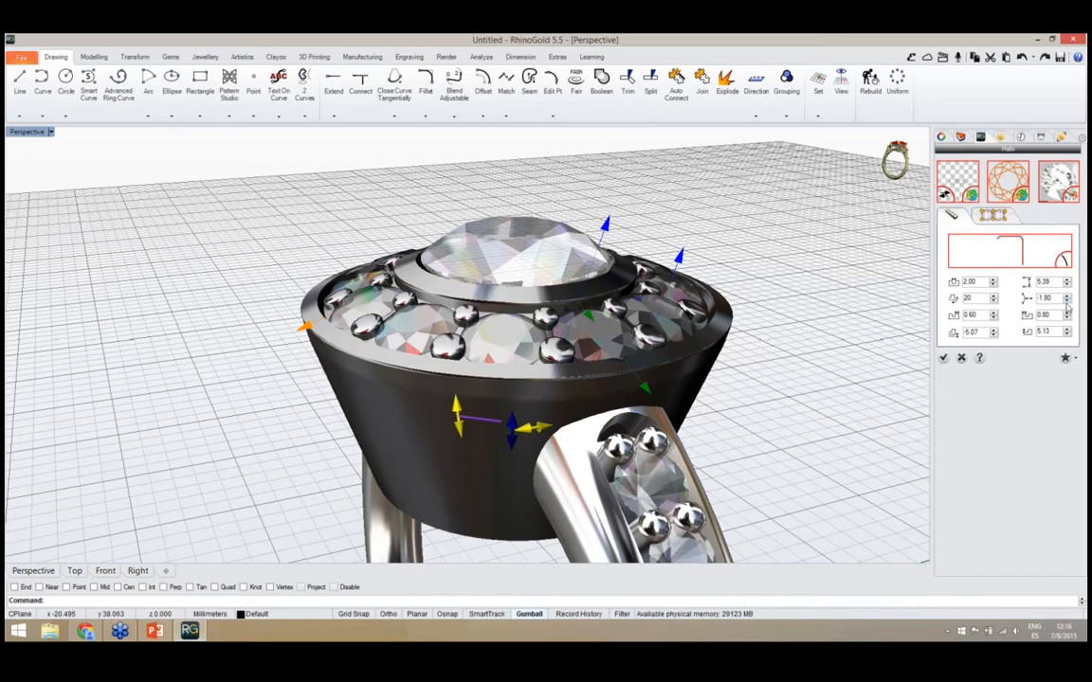
pyautogui.click(1067, 299)
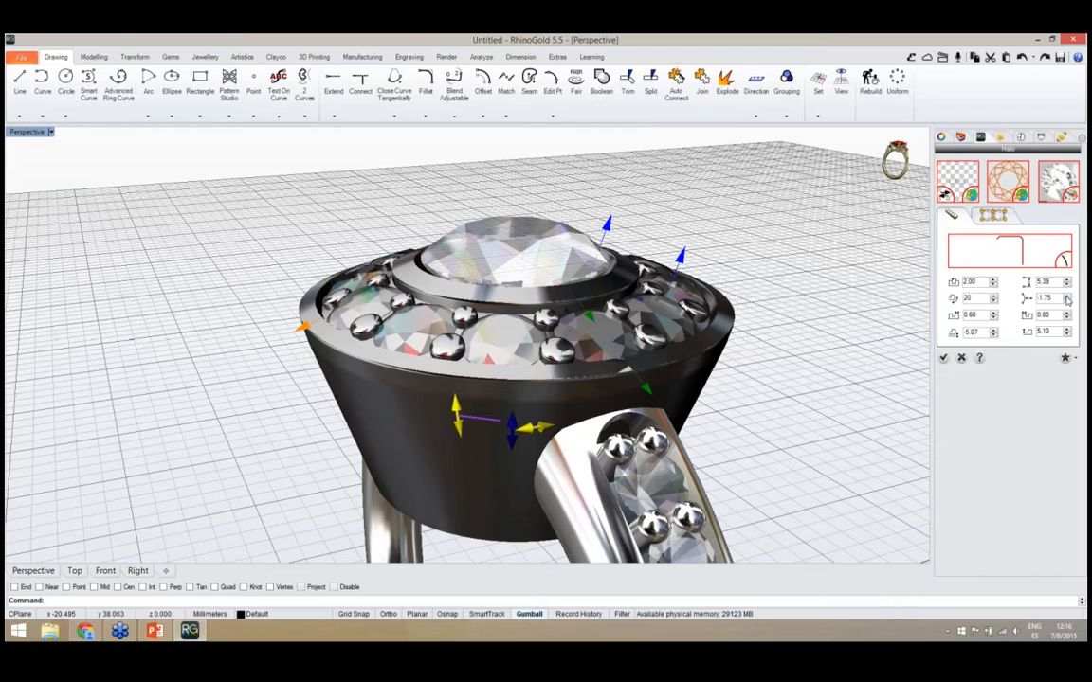
pyautogui.click(1067, 303)
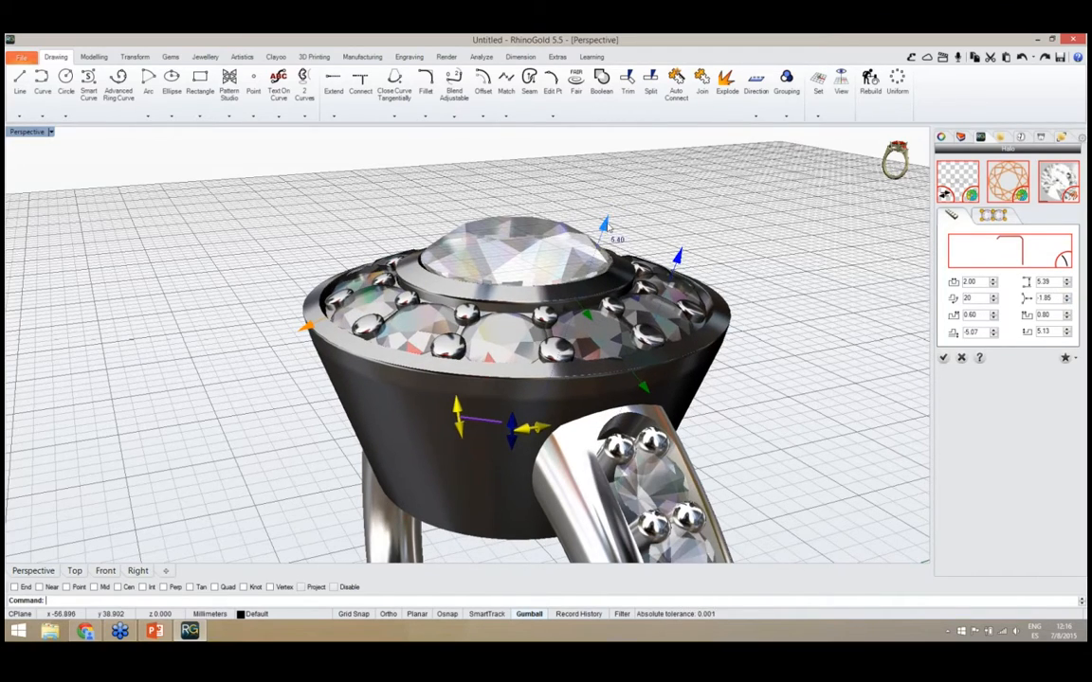
# Raise the halo's side gems to a height of 5.56 and accept the halo edits
pyautogui.moveTo(608, 225); pyautogui.dragTo(608, 224)
pyautogui.moveTo(327, 210); pyautogui.dragTo(497, 342, button='right')
pyautogui.scroll(-5, 448, 261)
pyautogui.scroll(4, 439, 277)
pyautogui.moveTo(493, 272); pyautogui.dragTo(531, 398, button='right')
pyautogui.scroll(-3, 545, 402)
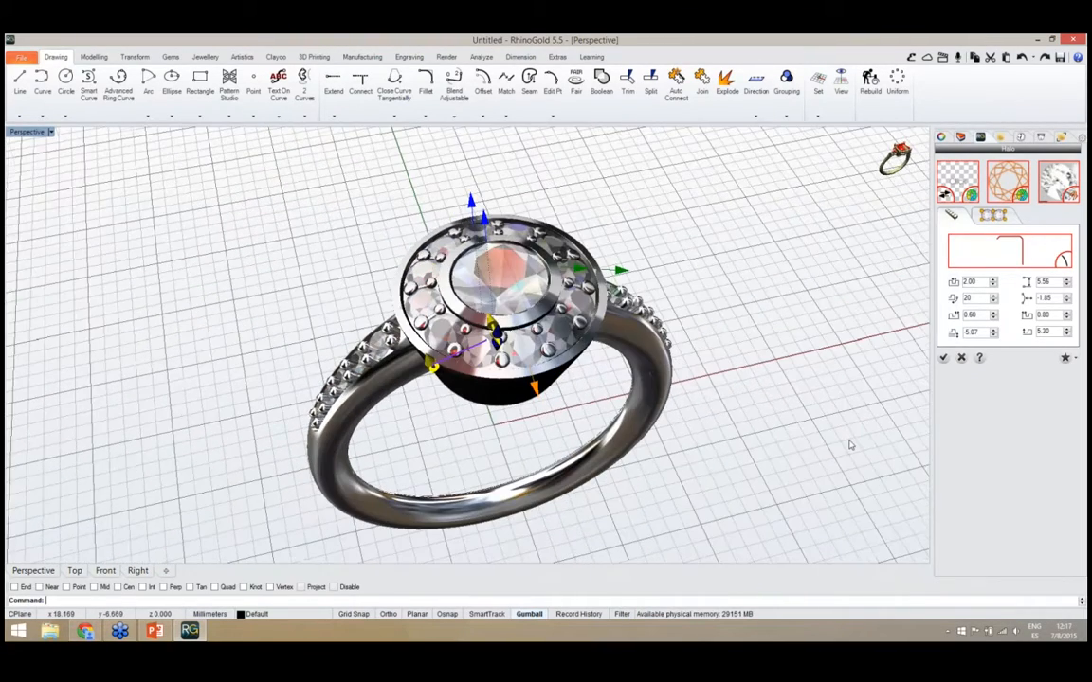
pyautogui.click(943, 358)
# Examine from several angles how the halo meets the ends of the shank
pyautogui.moveTo(692, 420); pyautogui.dragTo(663, 368, button='right')
pyautogui.scroll(-6, 515, 363)
pyautogui.moveTo(509, 390)
pyautogui.mouseDown(button='right')
pyautogui.moveTo(505, 405)
pyautogui.moveTo(531, 417)
pyautogui.moveTo(512, 390)
pyautogui.moveTo(529, 385)
pyautogui.moveTo(502, 391)
pyautogui.mouseUp(button='right')
pyautogui.scroll(4, 493, 381)
pyautogui.scroll(3, 449, 335)
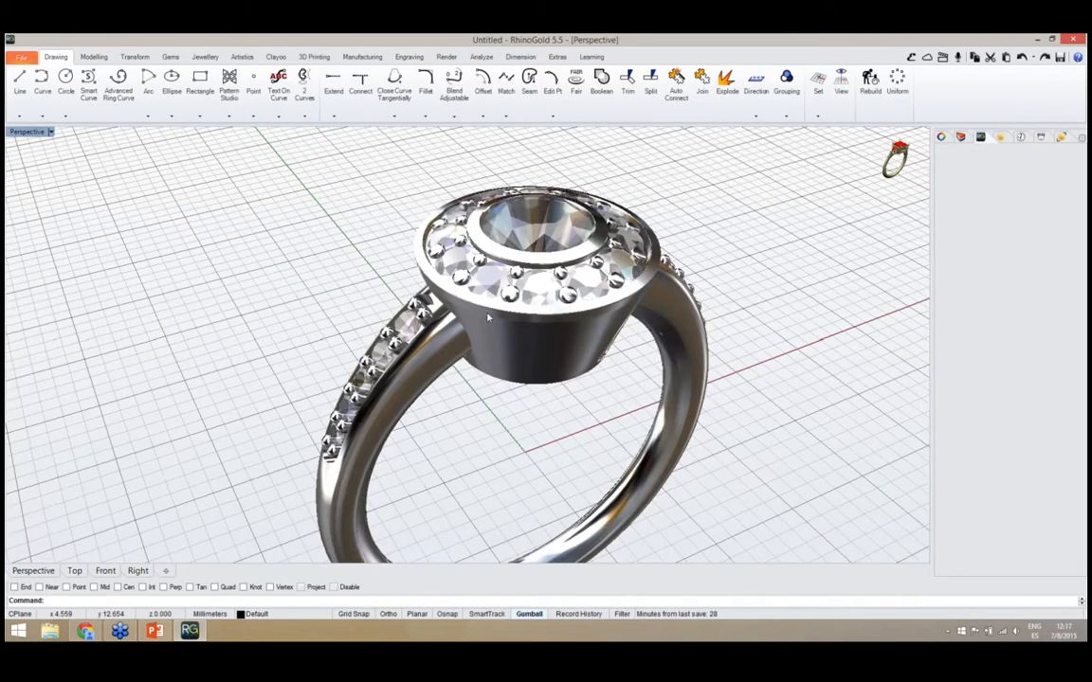
pyautogui.scroll(-4, 487, 316)
pyautogui.moveTo(484, 368)
pyautogui.mouseDown(button='right')
pyautogui.moveTo(464, 373)
pyautogui.moveTo(466, 343)
pyautogui.moveTo(499, 370)
pyautogui.mouseUp(button='right')
pyautogui.scroll(-4, 486, 308)
pyautogui.scroll(3, 520, 353)
# Reopen the shank for editing, widen its opening to an angle of 45 and accept the change
pyautogui.click(410, 330)
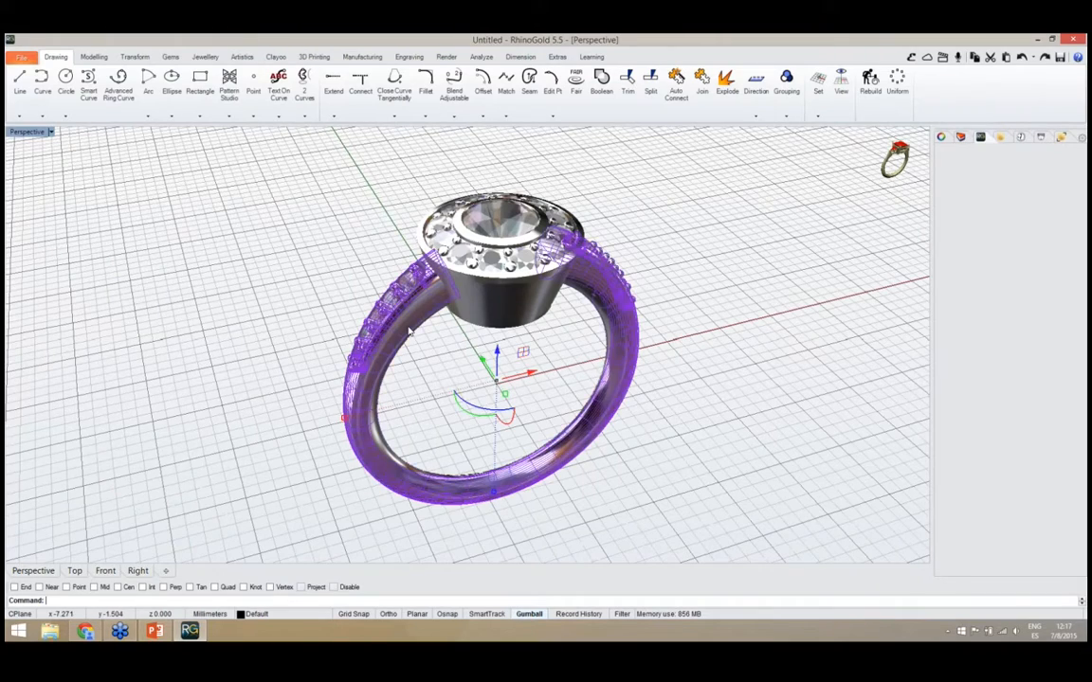
pyautogui.middleClick(409, 329)
pyautogui.click(417, 389)
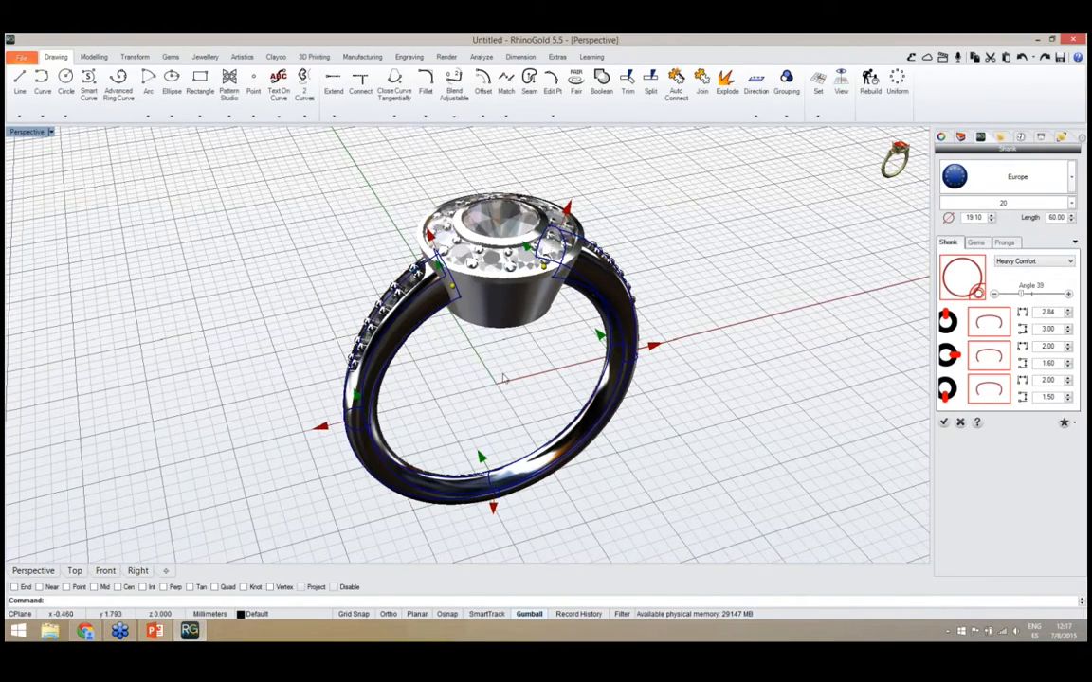
pyautogui.moveTo(453, 342); pyautogui.dragTo(473, 324, button='right')
pyautogui.scroll(3, 451, 286)
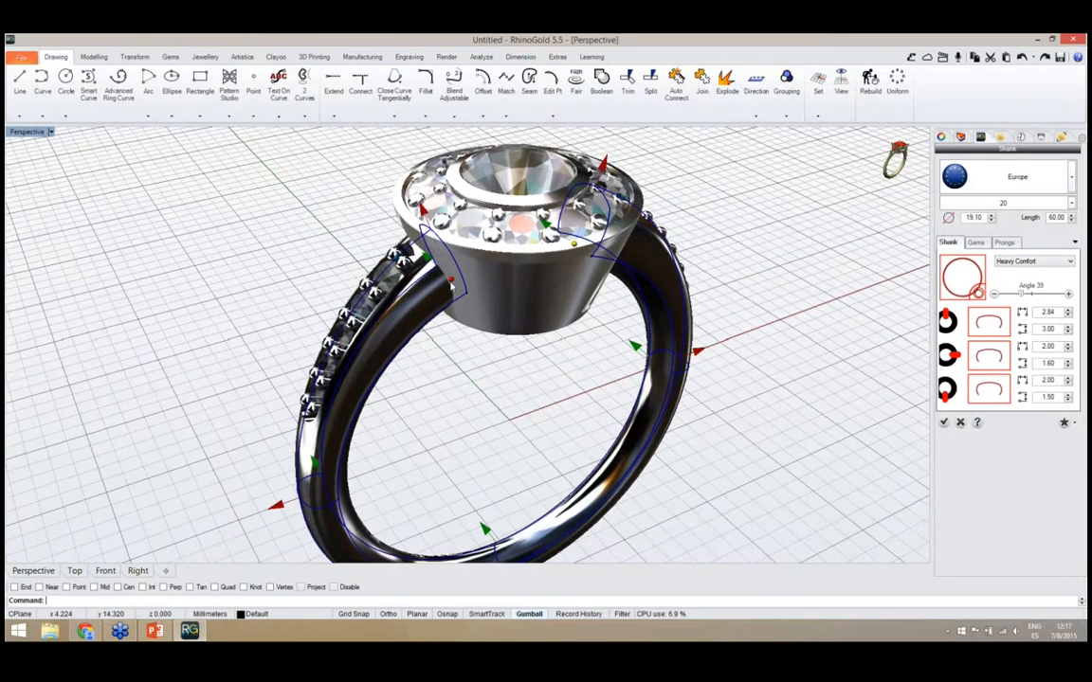
pyautogui.moveTo(451, 285); pyautogui.dragTo(442, 292)
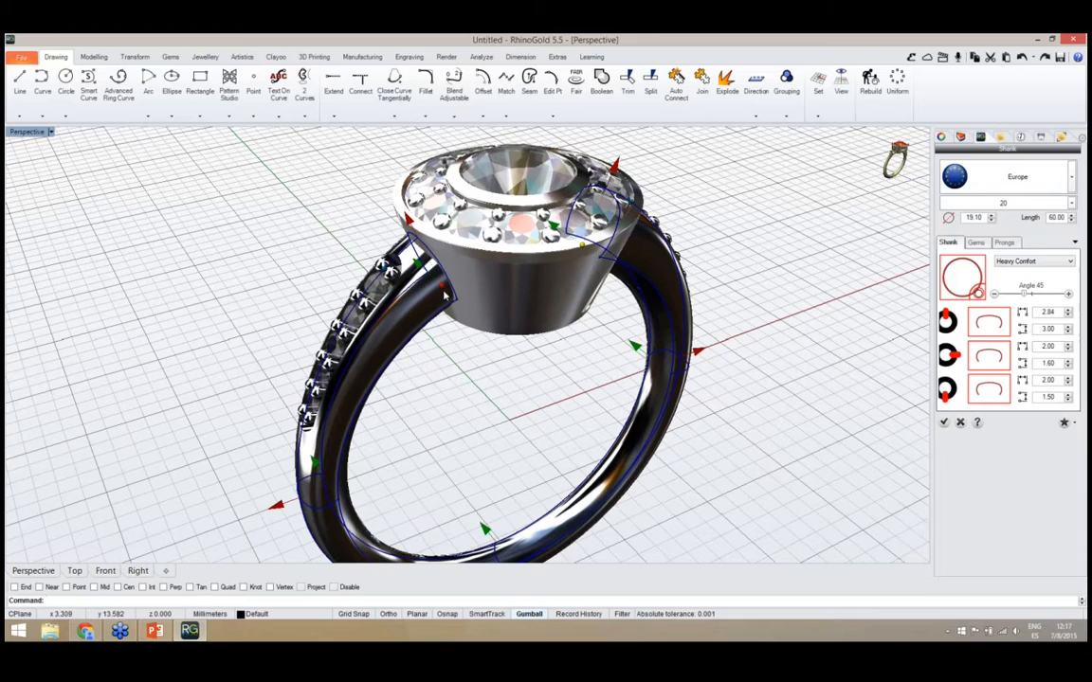
pyautogui.moveTo(404, 316); pyautogui.dragTo(788, 428, button='right')
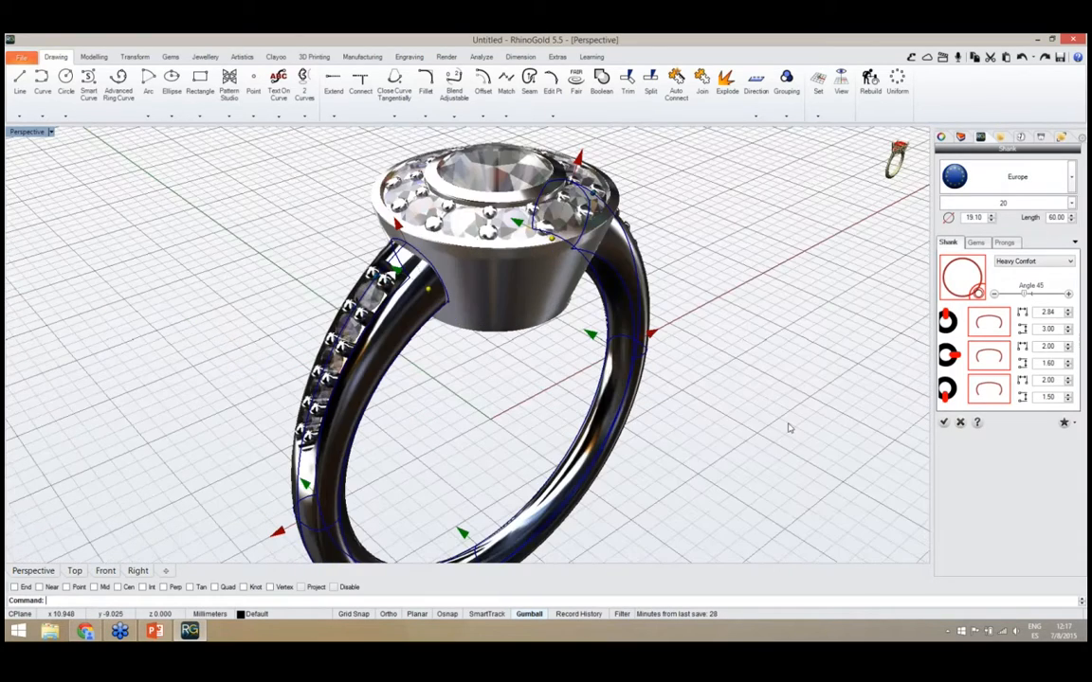
pyautogui.click(944, 423)
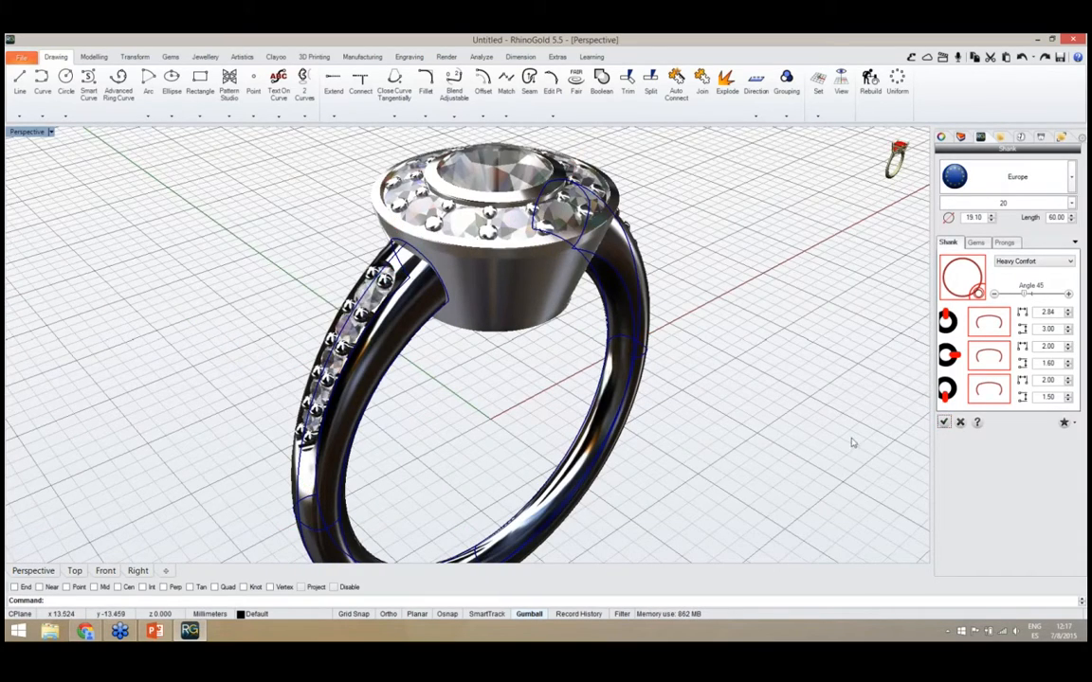
# Add a ring gauge circle in European size 20 to the ring and accept it
pyautogui.moveTo(839, 442); pyautogui.dragTo(422, 311, button='right')
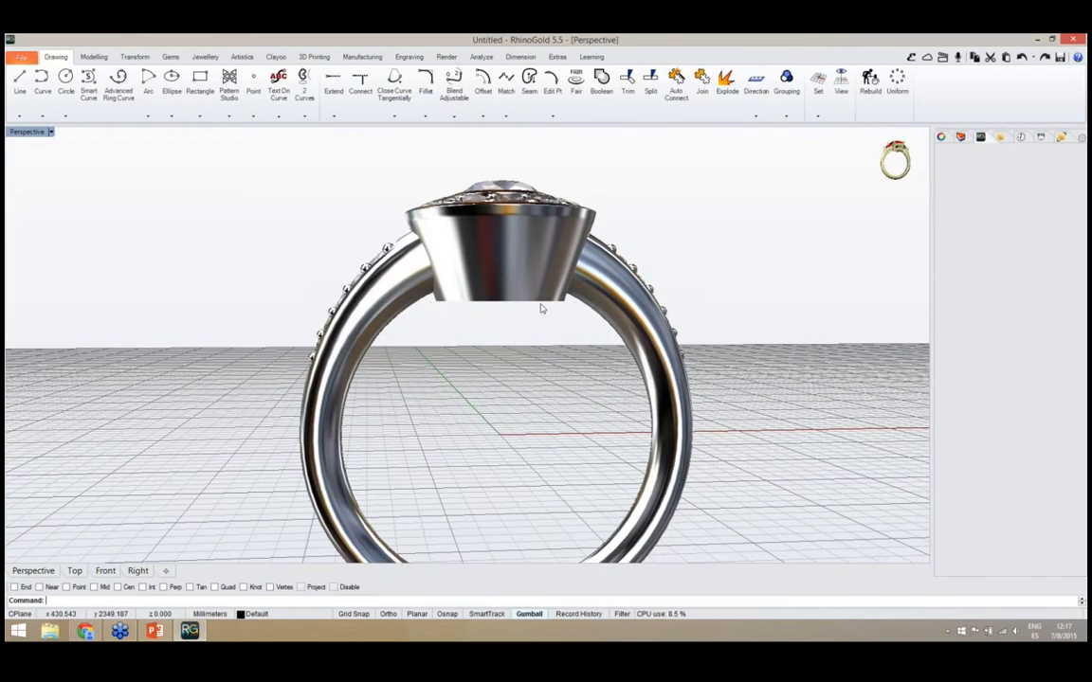
pyautogui.moveTo(457, 305)
pyautogui.mouseDown(button='right')
pyautogui.moveTo(460, 342)
pyautogui.moveTo(469, 313)
pyautogui.mouseUp(button='right')
pyautogui.click(204, 59)
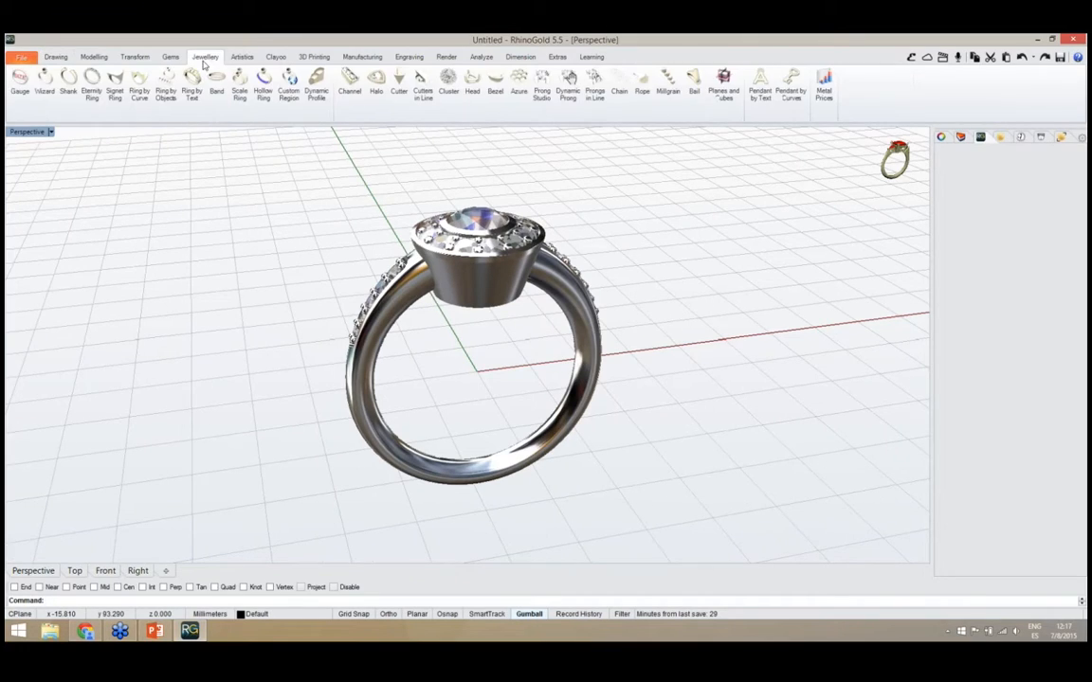
pyautogui.click(20, 80)
pyautogui.moveTo(446, 407); pyautogui.dragTo(391, 293, button='right')
pyautogui.scroll(4, 492, 410)
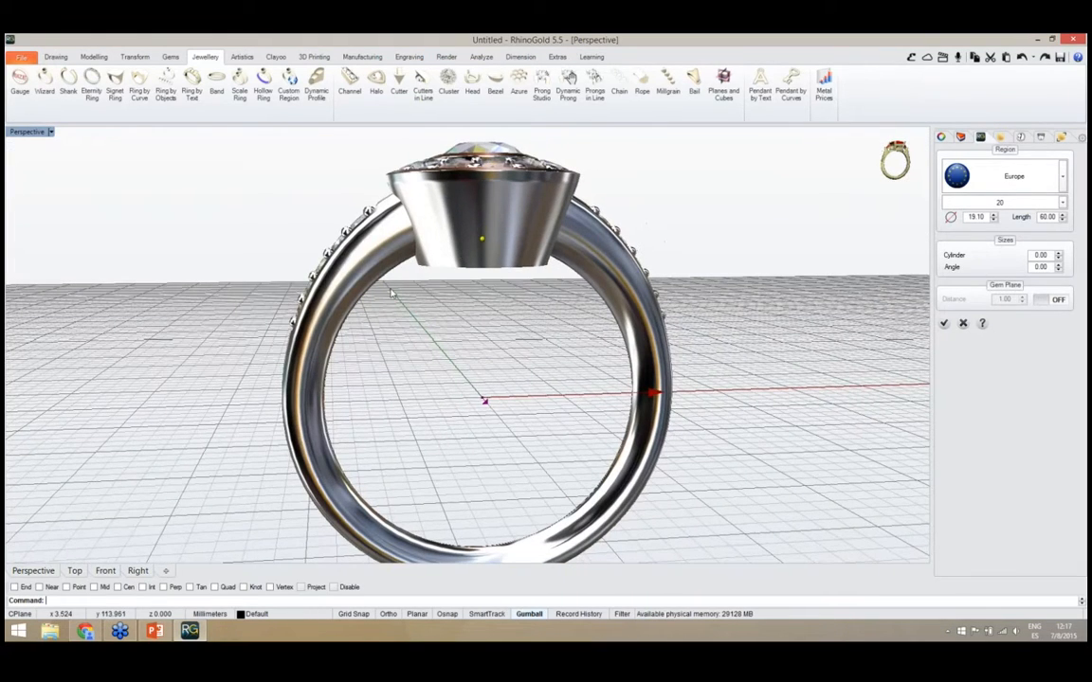
pyautogui.moveTo(527, 368); pyautogui.dragTo(768, 270, button='right')
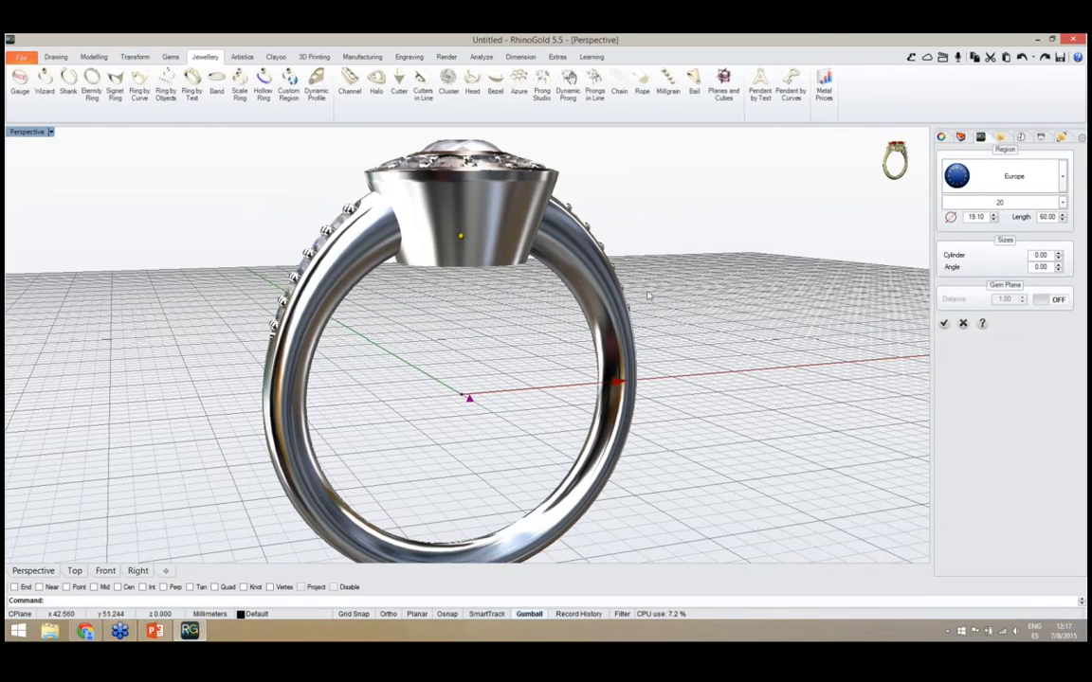
pyautogui.click(944, 323)
# Cut off the base of the halo along the ring gauge circle with Auto Cut
pyautogui.moveTo(570, 361); pyautogui.dragTo(619, 536, button='right')
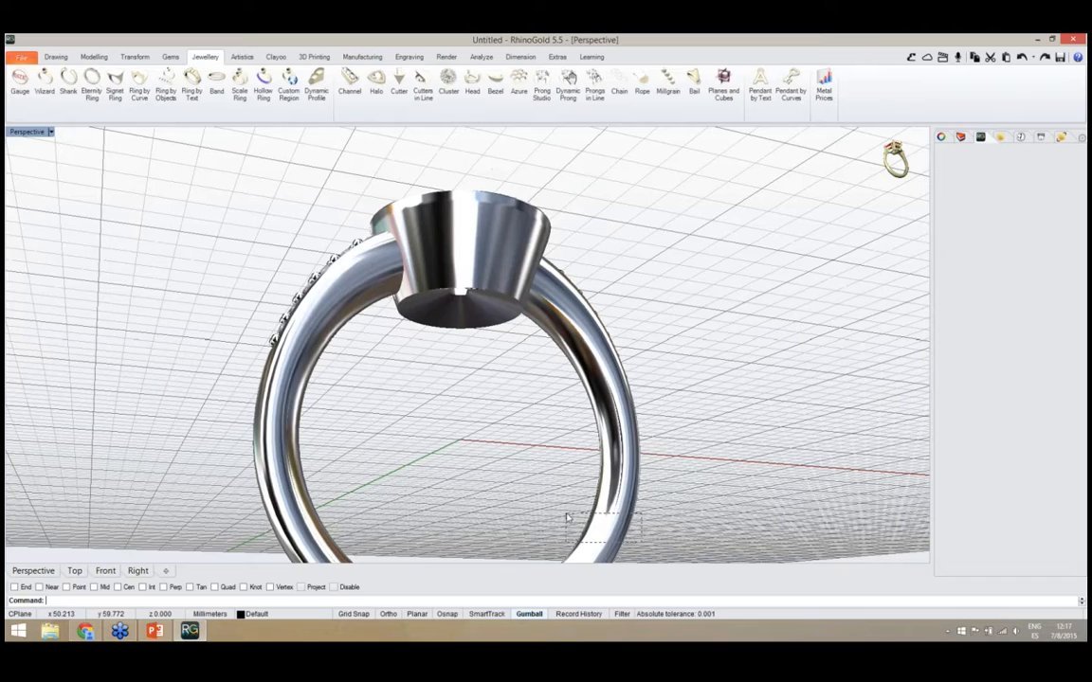
pyautogui.moveTo(568, 517); pyautogui.dragTo(594, 520)
pyautogui.keyDown('ctrl'); pyautogui.click(600, 542); pyautogui.keyUp('ctrl')
pyautogui.moveTo(538, 442); pyautogui.dragTo(536, 334, button='right')
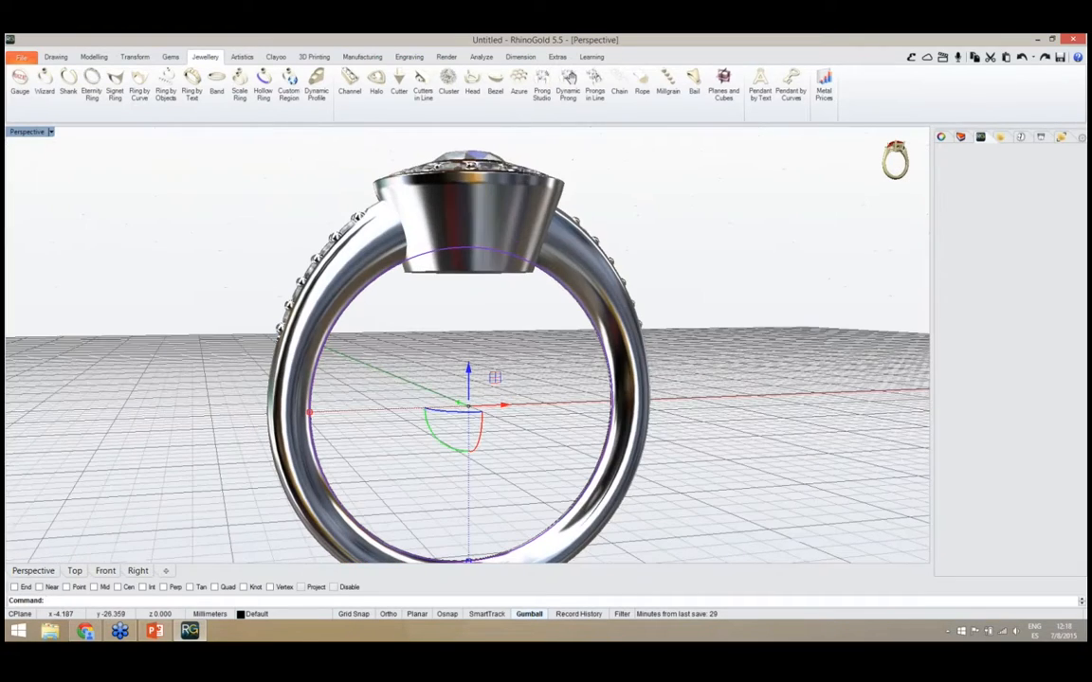
pyautogui.moveTo(566, 426); pyautogui.dragTo(373, 336, button='right')
pyautogui.scroll(-2, 424, 370)
pyautogui.moveTo(424, 370); pyautogui.dragTo(477, 389, button='right')
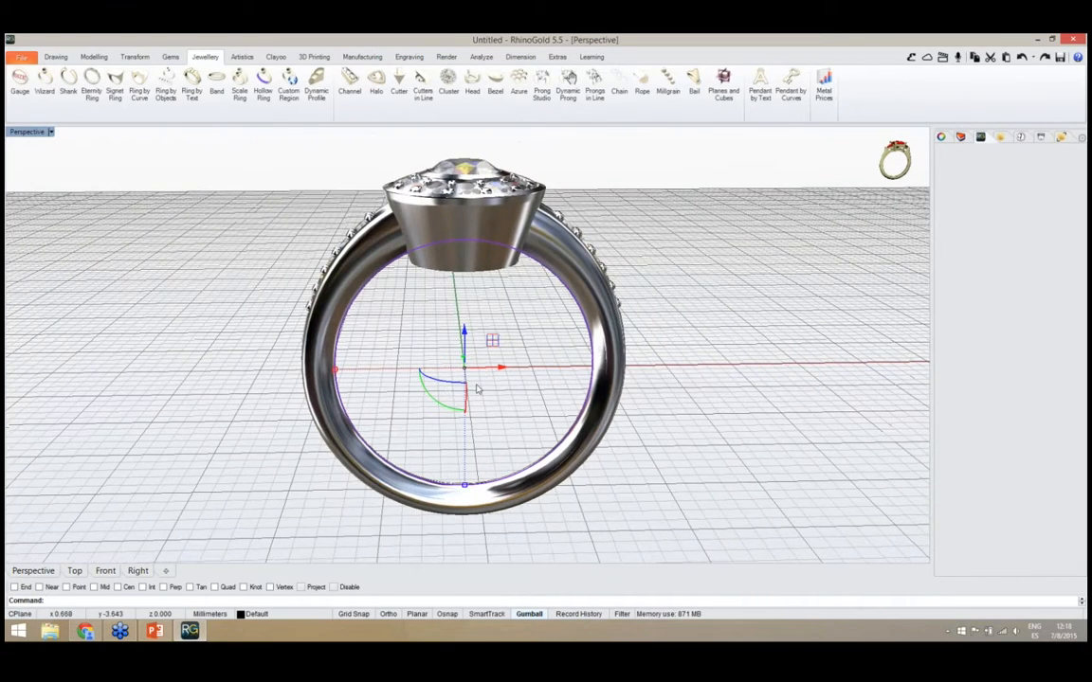
pyautogui.click(94, 57)
pyautogui.click(644, 83)
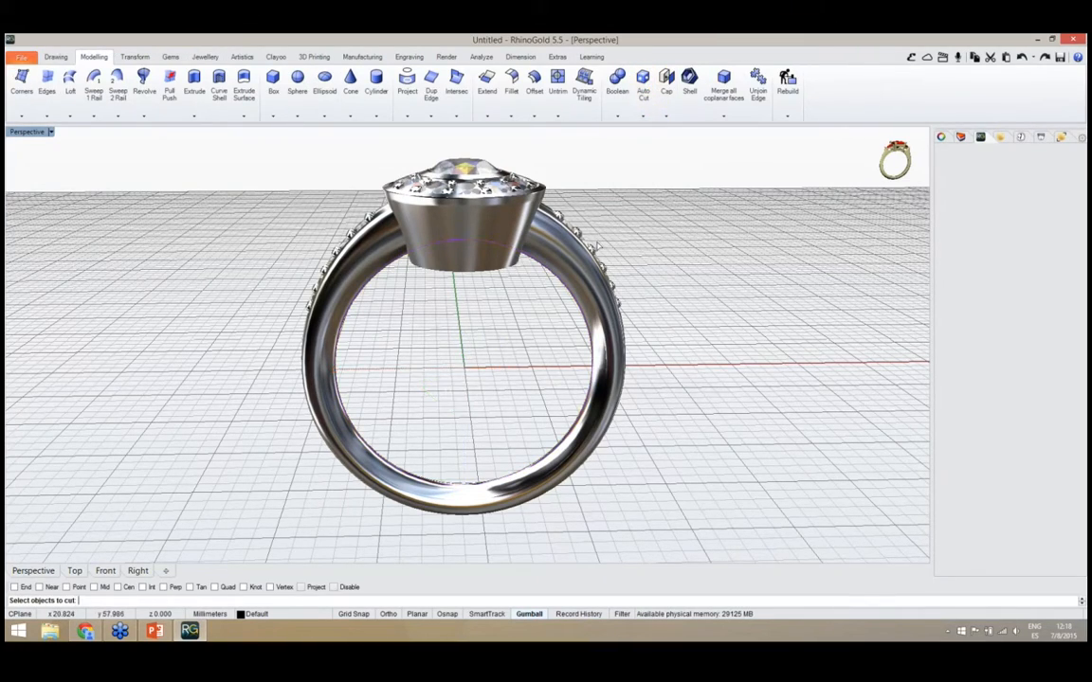
pyautogui.click(462, 275)
pyautogui.press('Return')
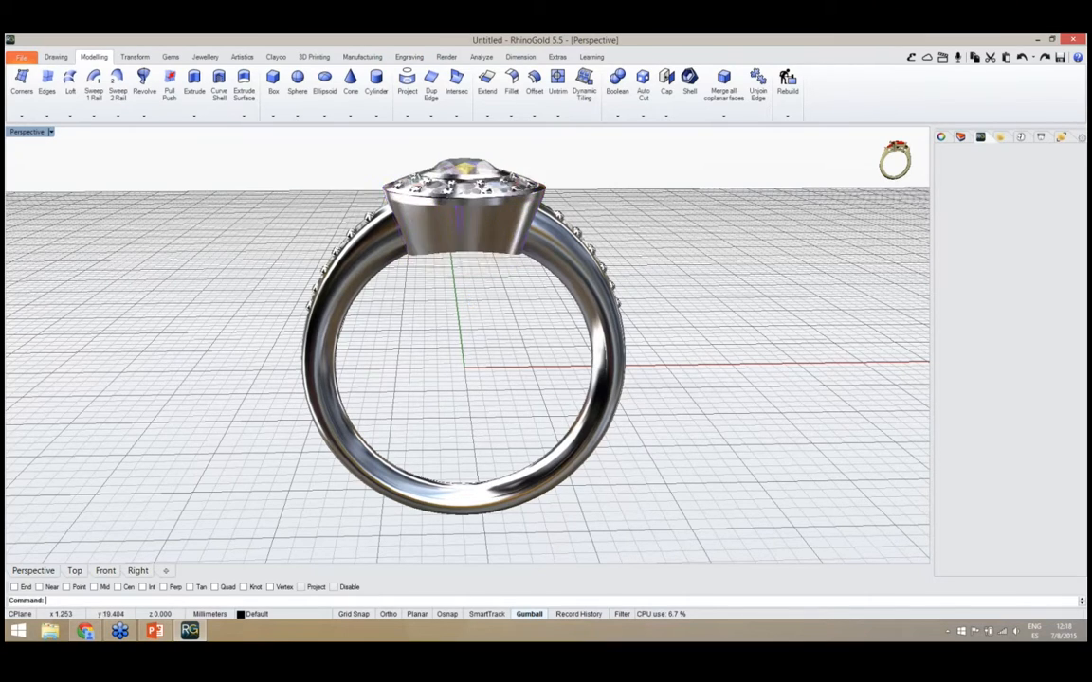
# Examine the assembled ring from several angles, checking the trimmed halo base and its fit on the shank
pyautogui.moveTo(423, 299); pyautogui.dragTo(403, 360, button='right')
pyautogui.scroll(-4, 501, 333)
pyautogui.scroll(-4, 403, 362)
pyautogui.moveTo(445, 321); pyautogui.dragTo(377, 296, button='right')
pyautogui.scroll(4, 478, 361)
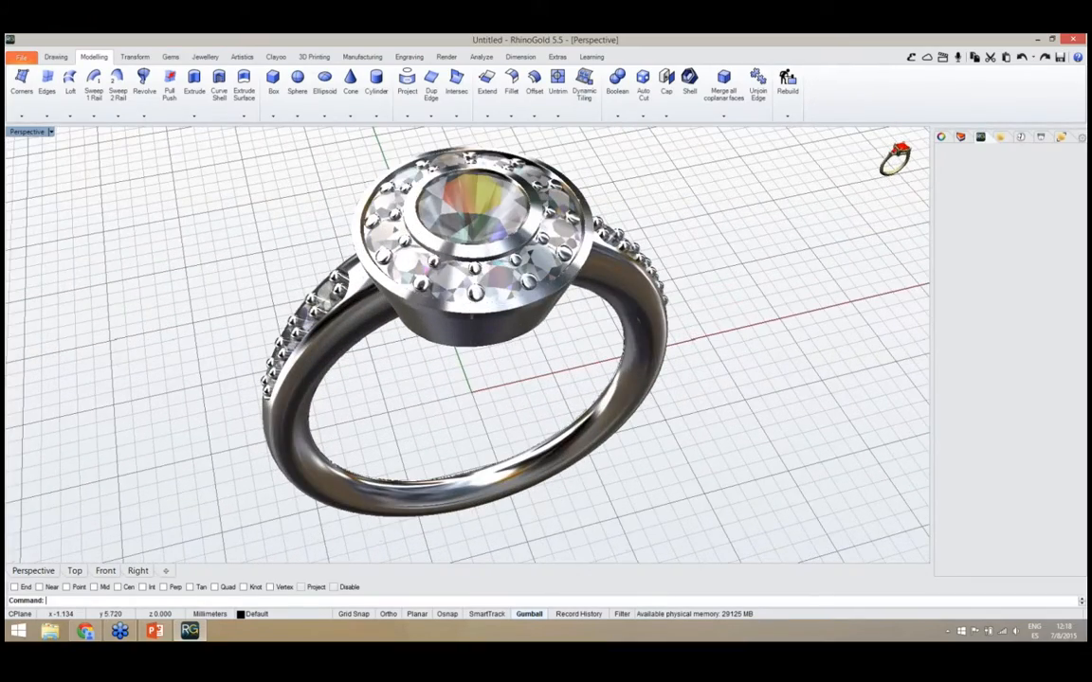
pyautogui.moveTo(446, 327); pyautogui.dragTo(402, 349, button='right')
pyautogui.scroll(-4, 401, 351)
pyautogui.moveTo(493, 336); pyautogui.dragTo(425, 379, button='right')
pyautogui.scroll(2, 424, 379)
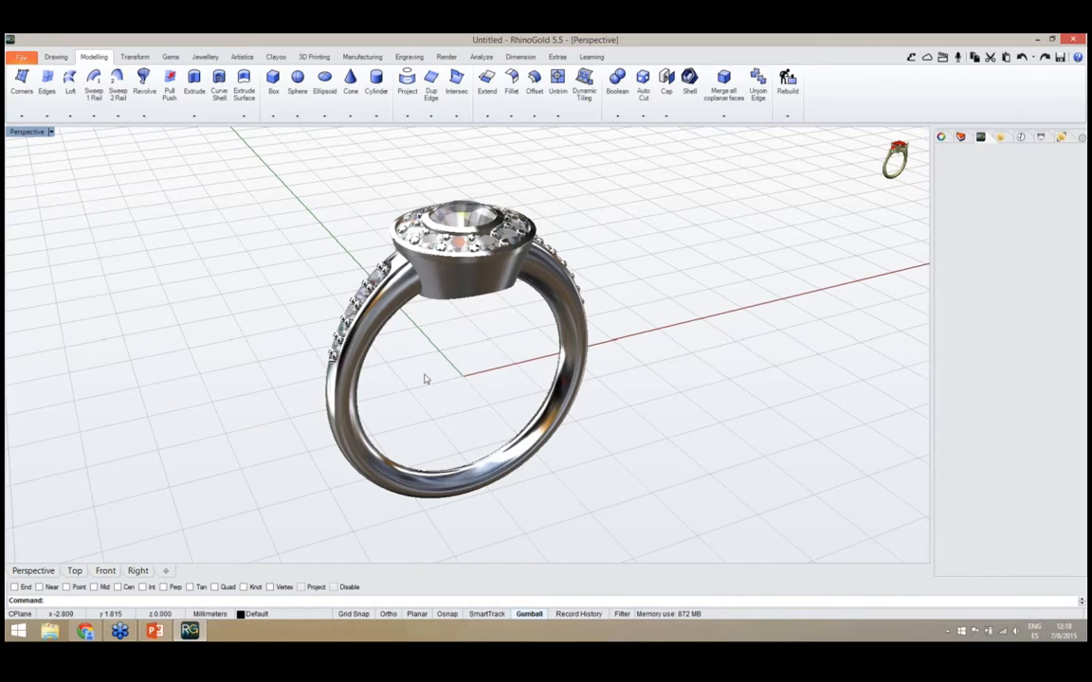
pyautogui.moveTo(411, 387); pyautogui.dragTo(423, 355, button='right')
pyautogui.scroll(2, 423, 356)
pyautogui.moveTo(479, 318); pyautogui.dragTo(408, 394, button='right')
pyautogui.scroll(-3, 481, 379)
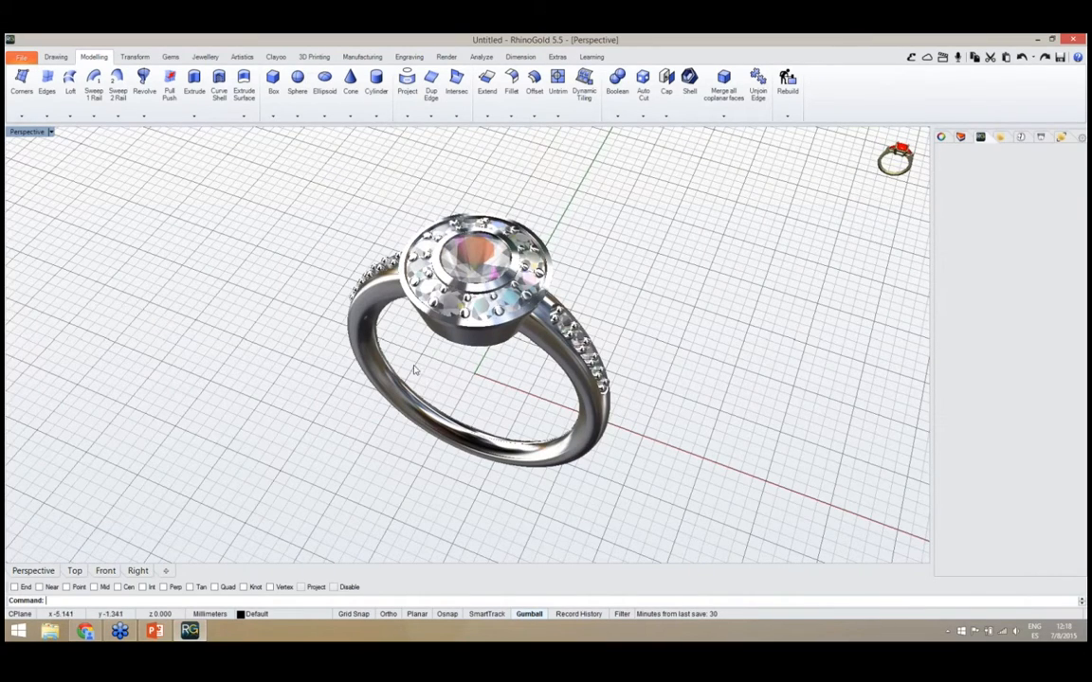
pyautogui.moveTo(382, 255); pyautogui.dragTo(469, 341, button='right')
pyautogui.scroll(2, 473, 341)
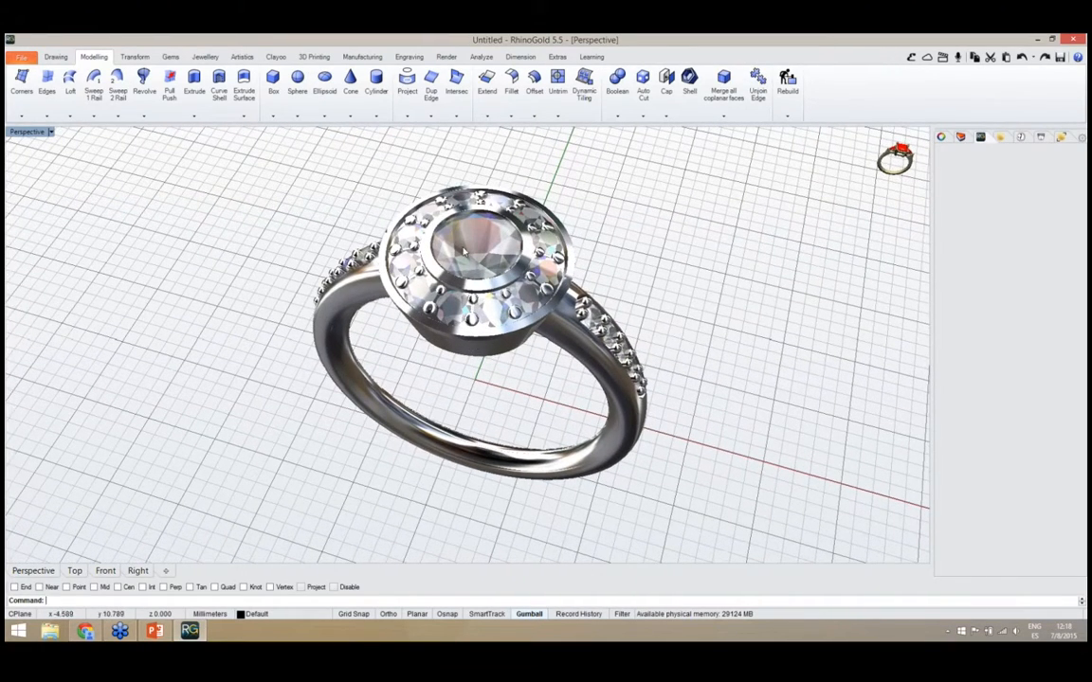
# Open Render Studio with its material library for the ring
pyautogui.click(447, 57)
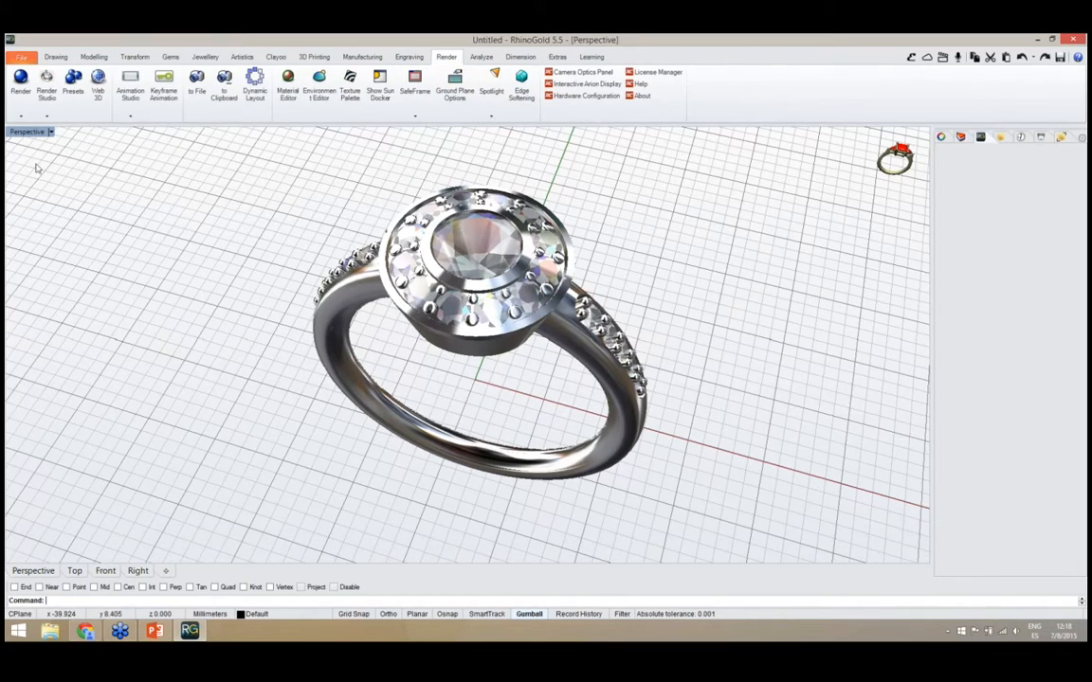
pyautogui.click(44, 98)
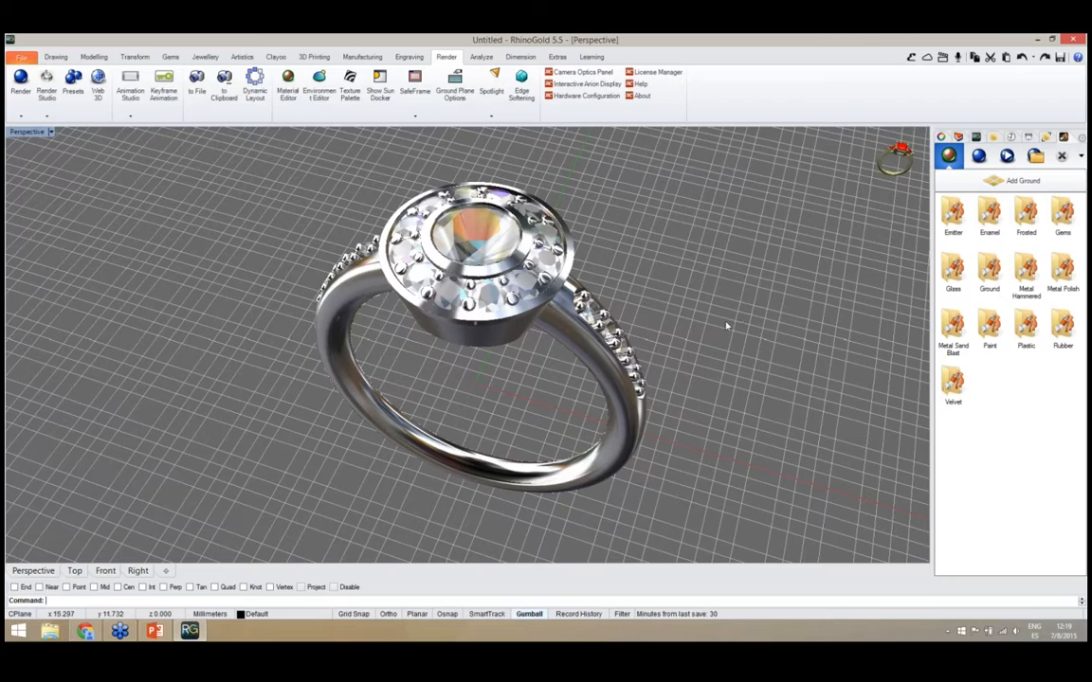
pyautogui.moveTo(699, 357); pyautogui.dragTo(674, 304, button='right')
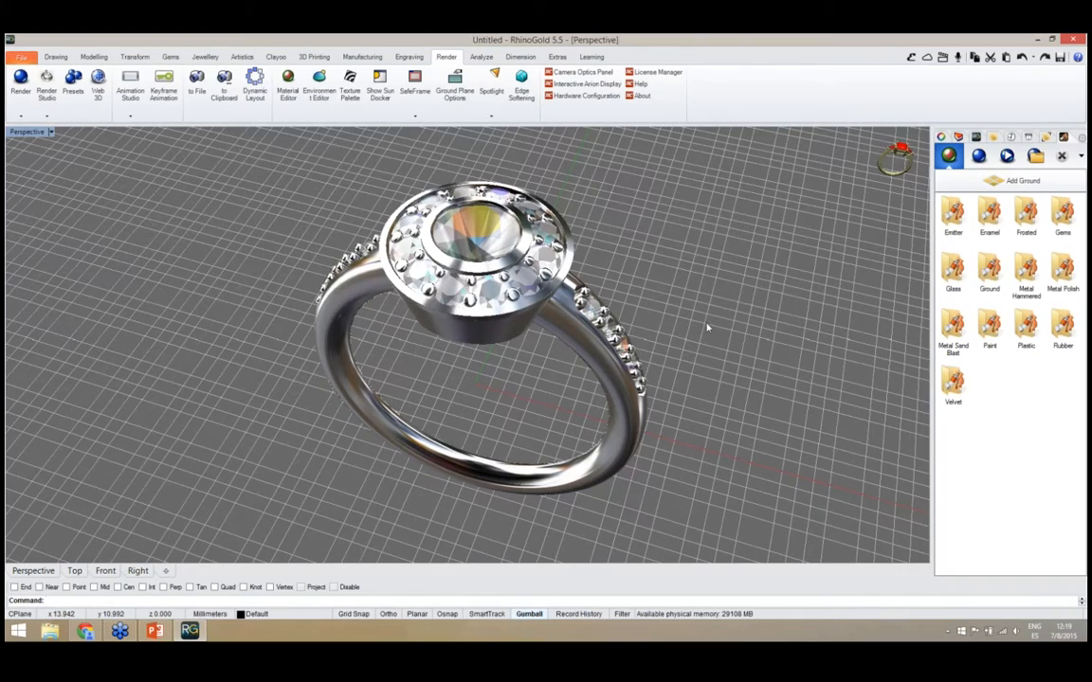
# Apply the Andradite (Black) gem material to the ring of small gems around the halo
pyautogui.doubleClick(1064, 213)
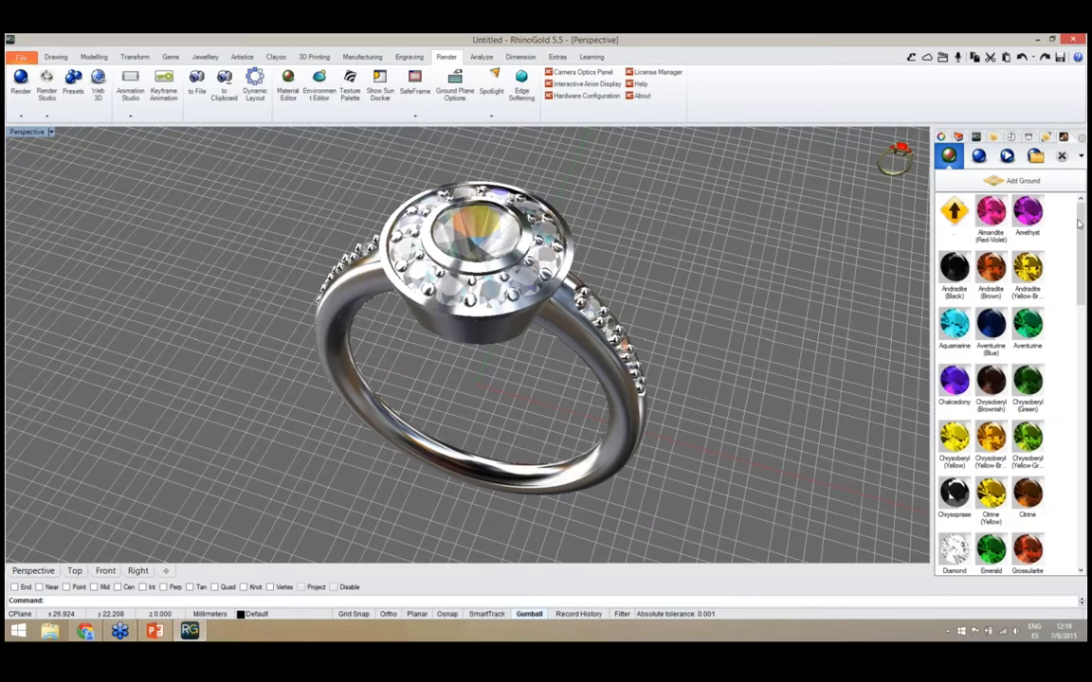
pyautogui.moveTo(1078, 221); pyautogui.dragTo(1081, 248)
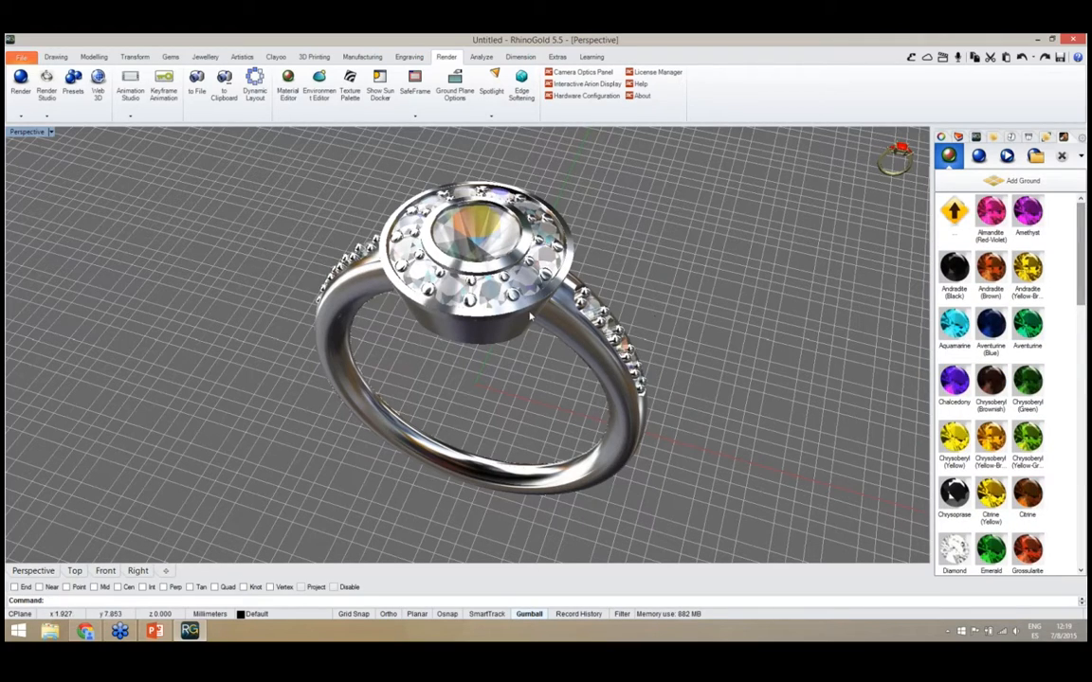
pyautogui.click(448, 272)
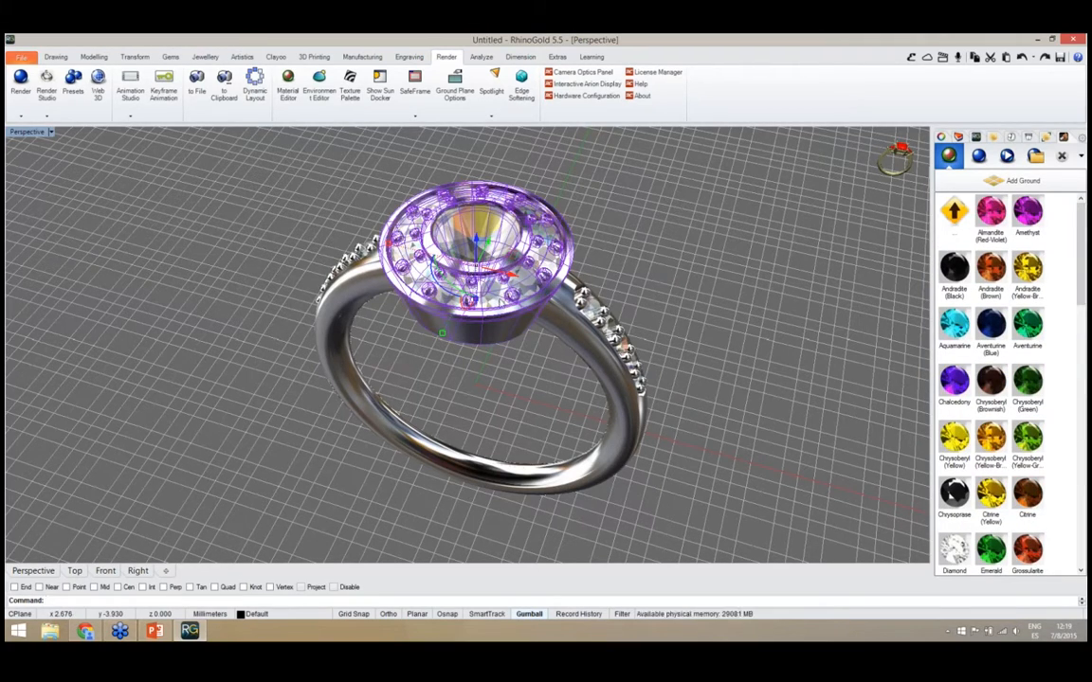
pyautogui.press('Escape')
pyautogui.click(513, 314)
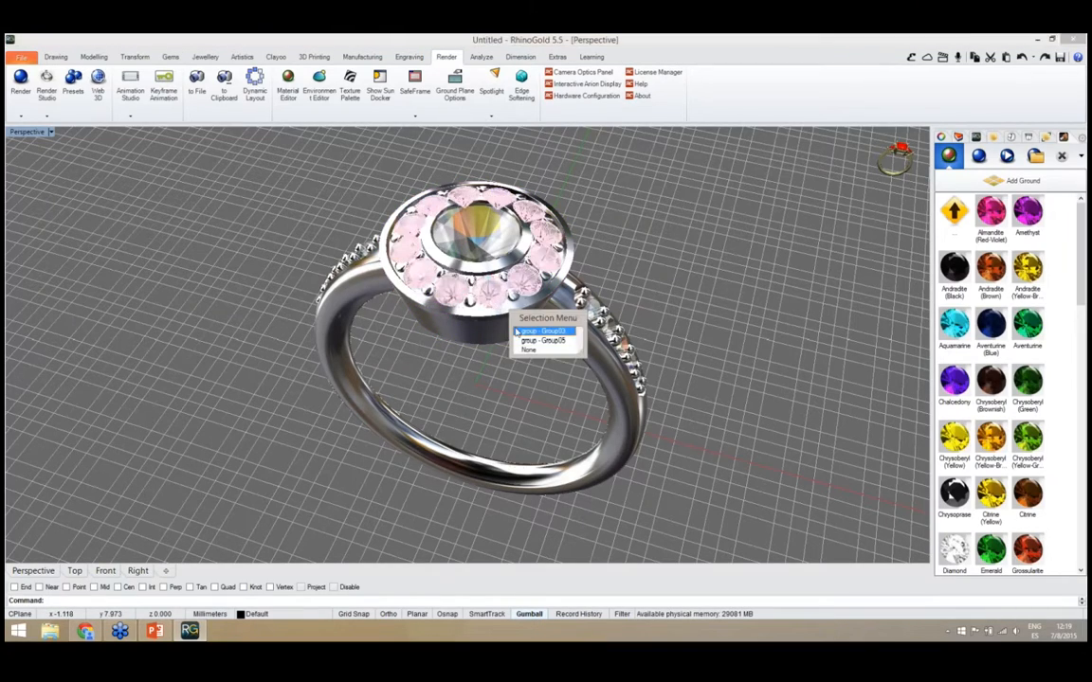
pyautogui.click(527, 331)
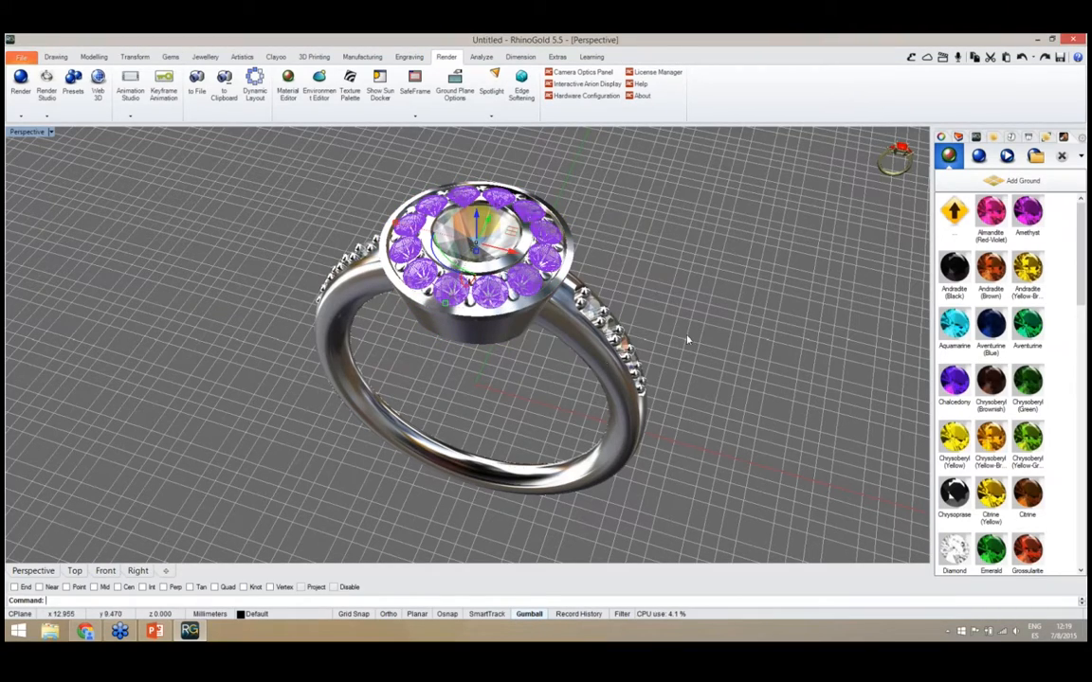
pyautogui.click(960, 272)
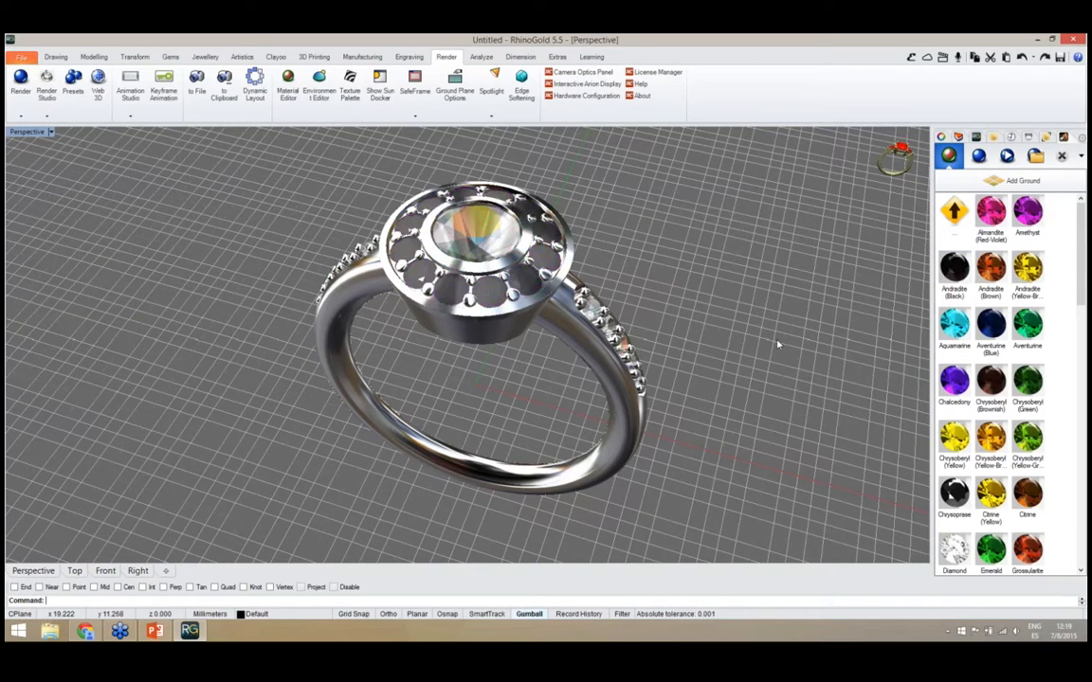
# Apply the Andradite (Black) gem material to the small gems along both sides of the shank
pyautogui.moveTo(776, 344); pyautogui.dragTo(615, 323, button='right')
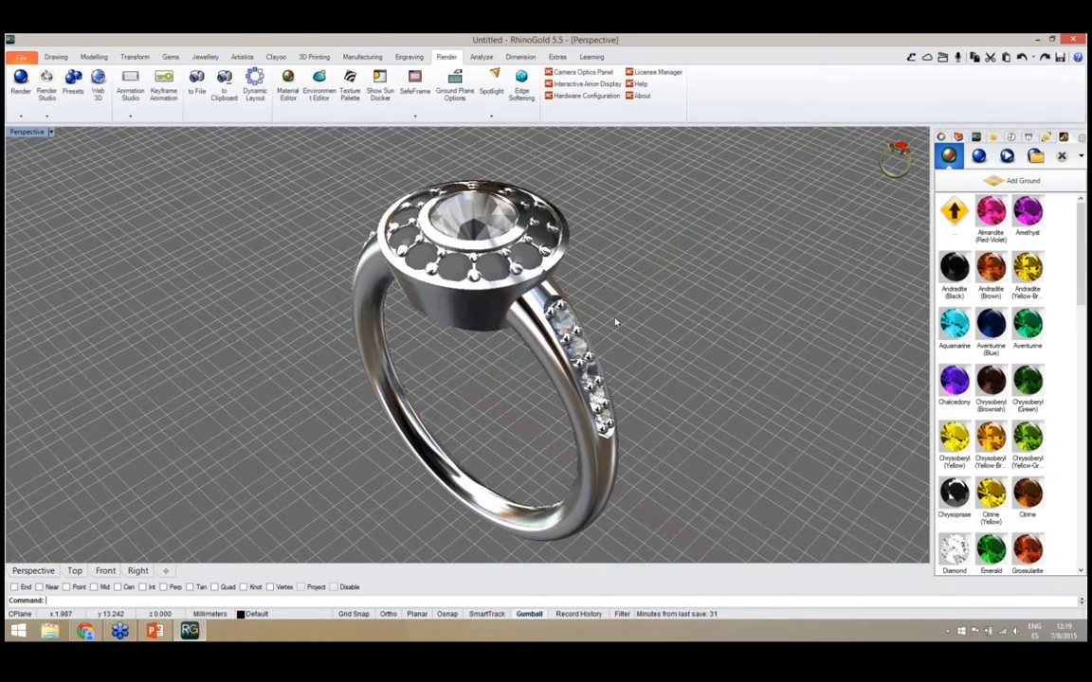
pyautogui.click(580, 333)
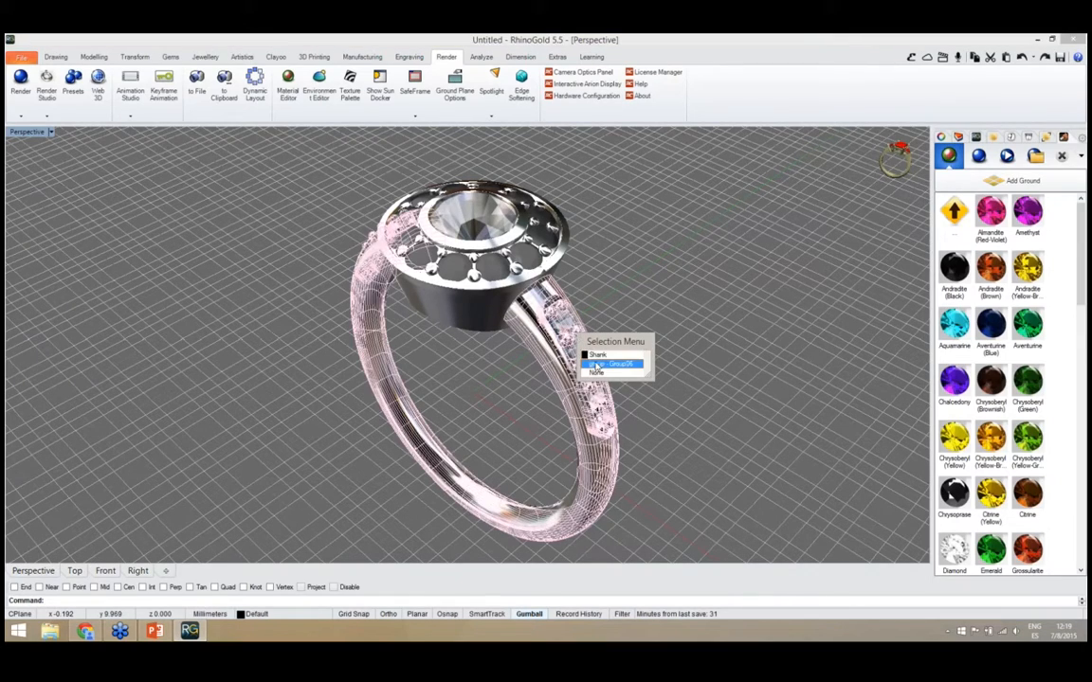
pyautogui.click(595, 364)
pyautogui.moveTo(639, 329); pyautogui.dragTo(672, 357, button='right')
pyautogui.scroll(2, 652, 333)
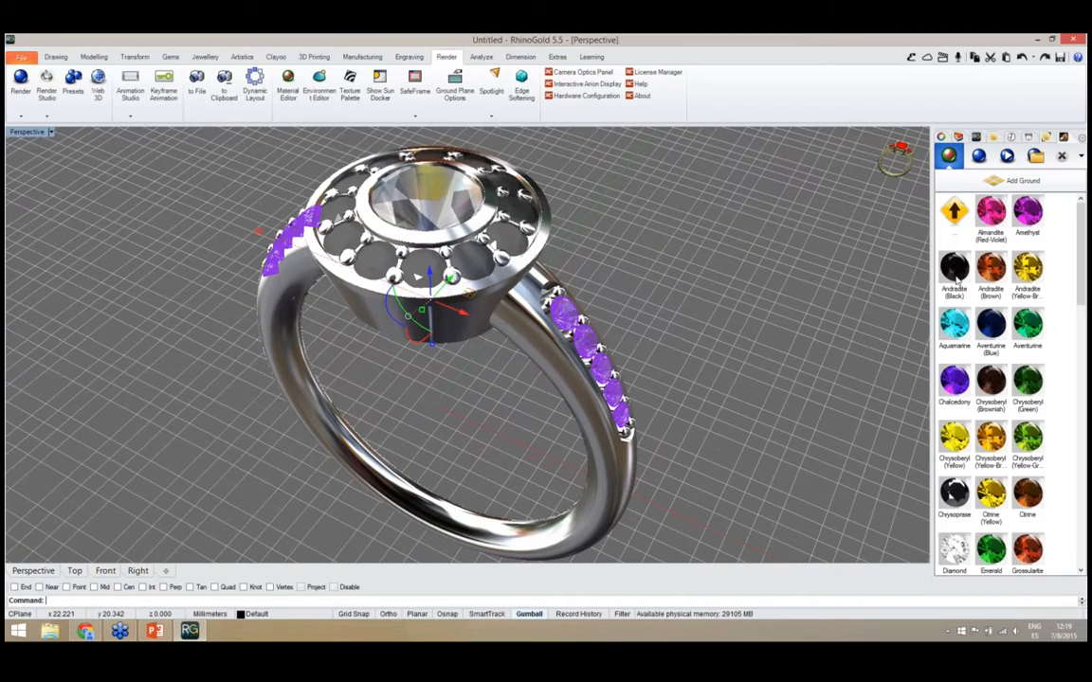
pyautogui.doubleClick(956, 277)
pyautogui.click(807, 343)
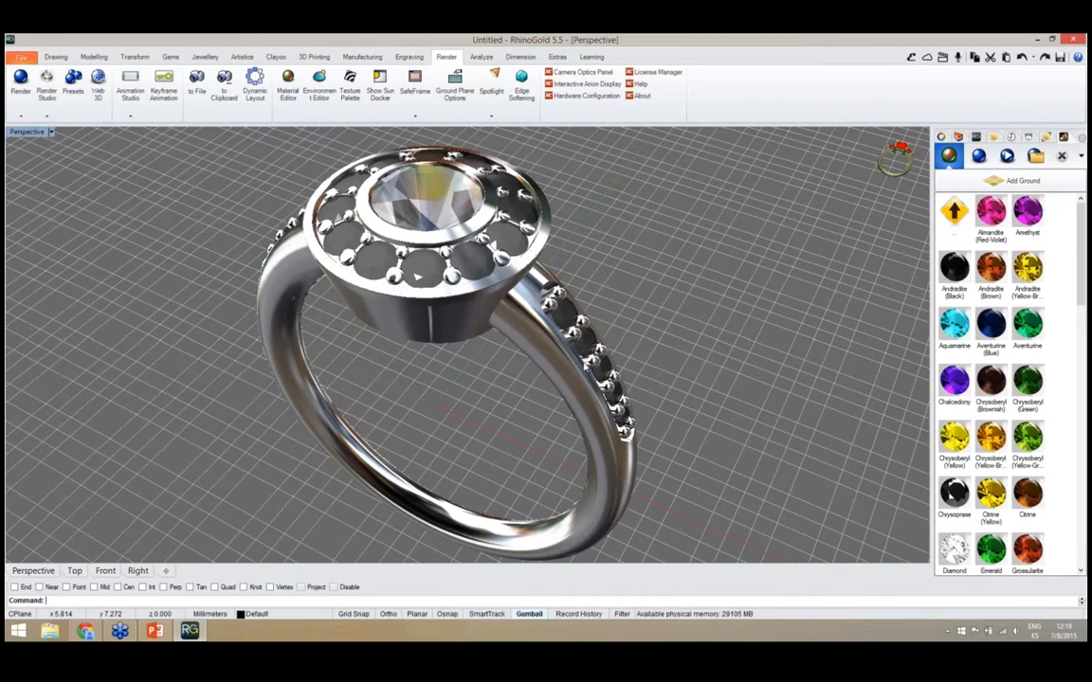
# Apply the Ruby gem material to the halo's centre stone
pyautogui.moveTo(417, 275); pyautogui.dragTo(489, 263, button='right')
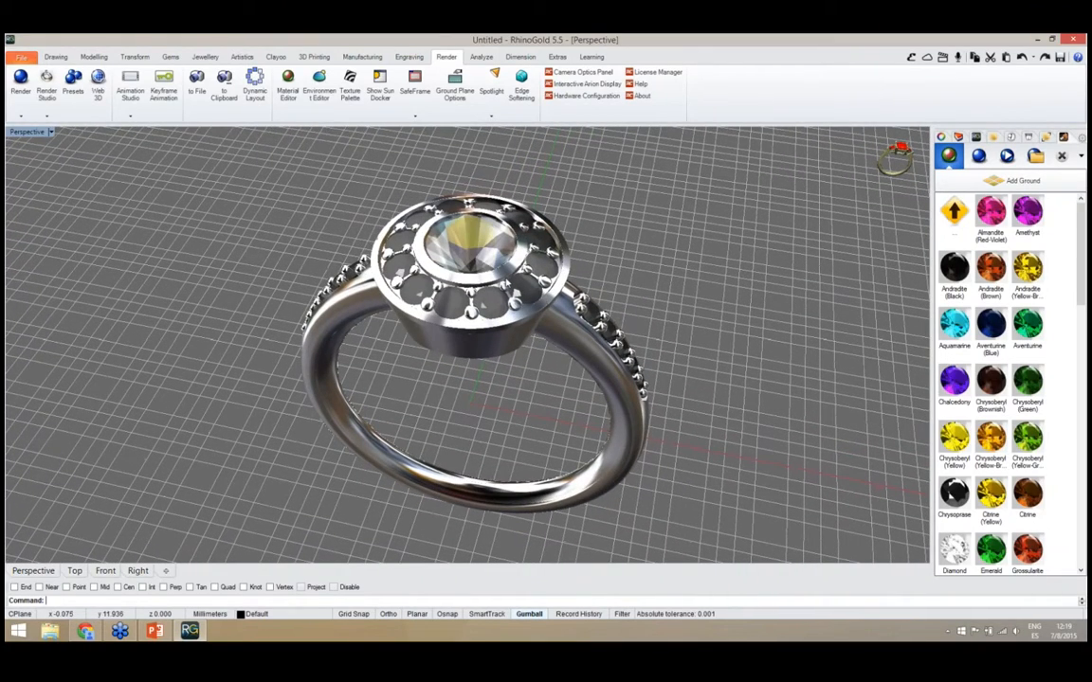
pyautogui.click(485, 261)
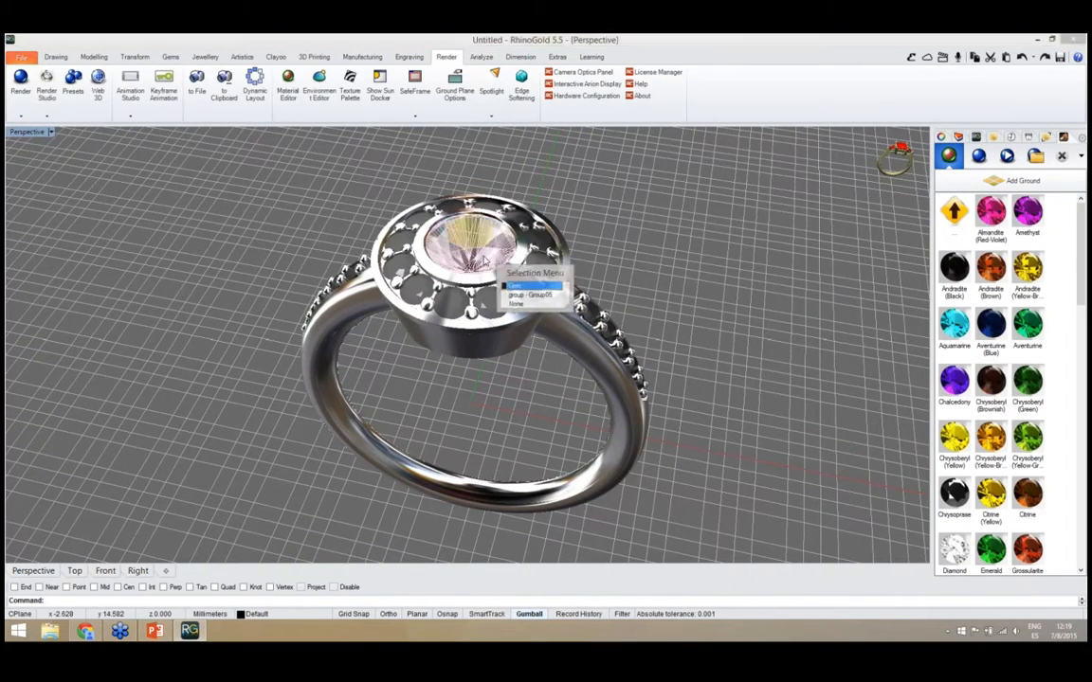
pyautogui.click(522, 285)
pyautogui.scroll(-10, 1047, 361)
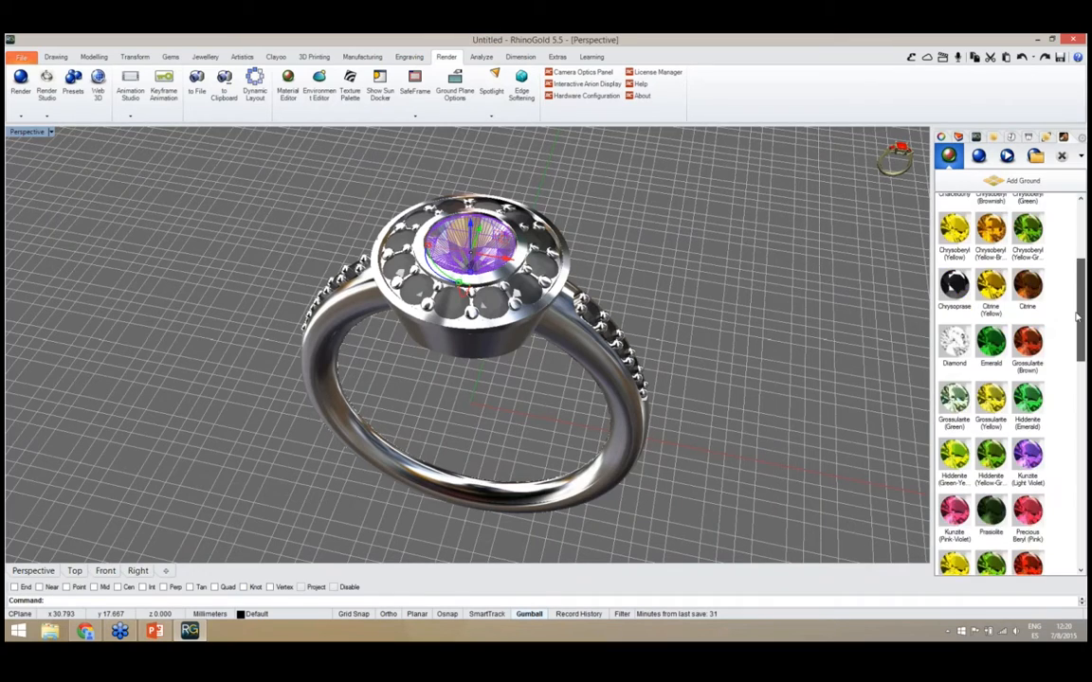
pyautogui.click(1027, 358)
pyautogui.click(779, 387)
pyautogui.moveTo(585, 385)
pyautogui.mouseDown(button='right')
pyautogui.moveTo(653, 390)
pyautogui.moveTo(566, 390)
pyautogui.mouseUp(button='right')
# Select the metal of the halo and shank together and apply White Gold from the Metal Polish materials
pyautogui.click(451, 336)
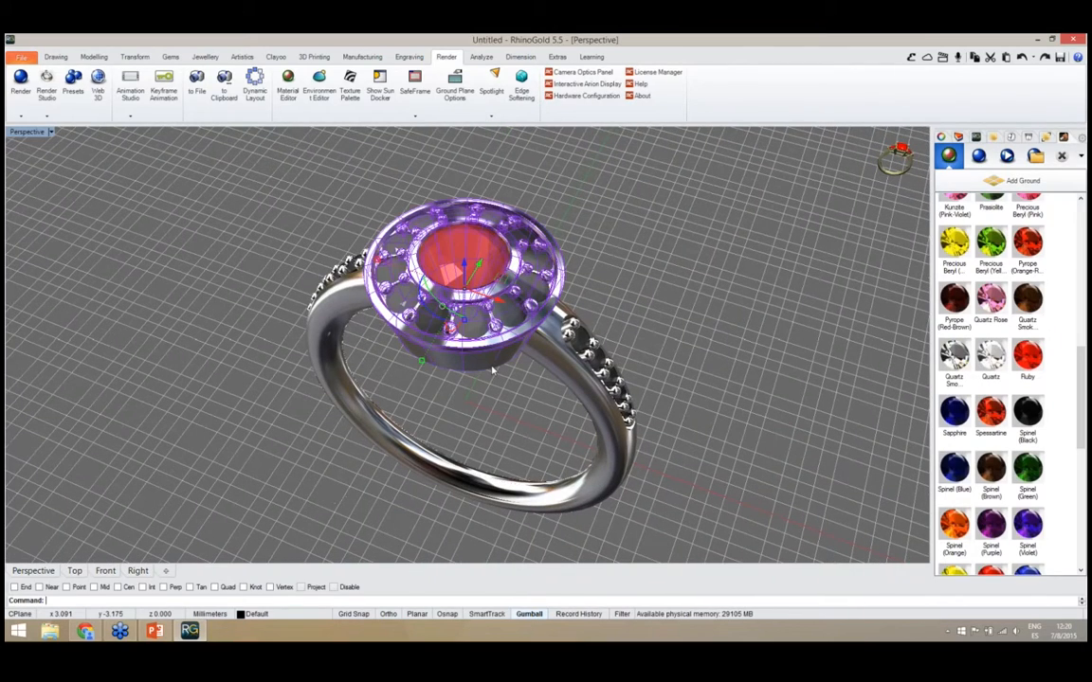
pyautogui.keyDown('shift'); pyautogui.click(558, 380); pyautogui.keyUp('shift')
pyautogui.moveTo(549, 414); pyautogui.dragTo(620, 377, button='right')
pyautogui.scroll(10, 949, 229)
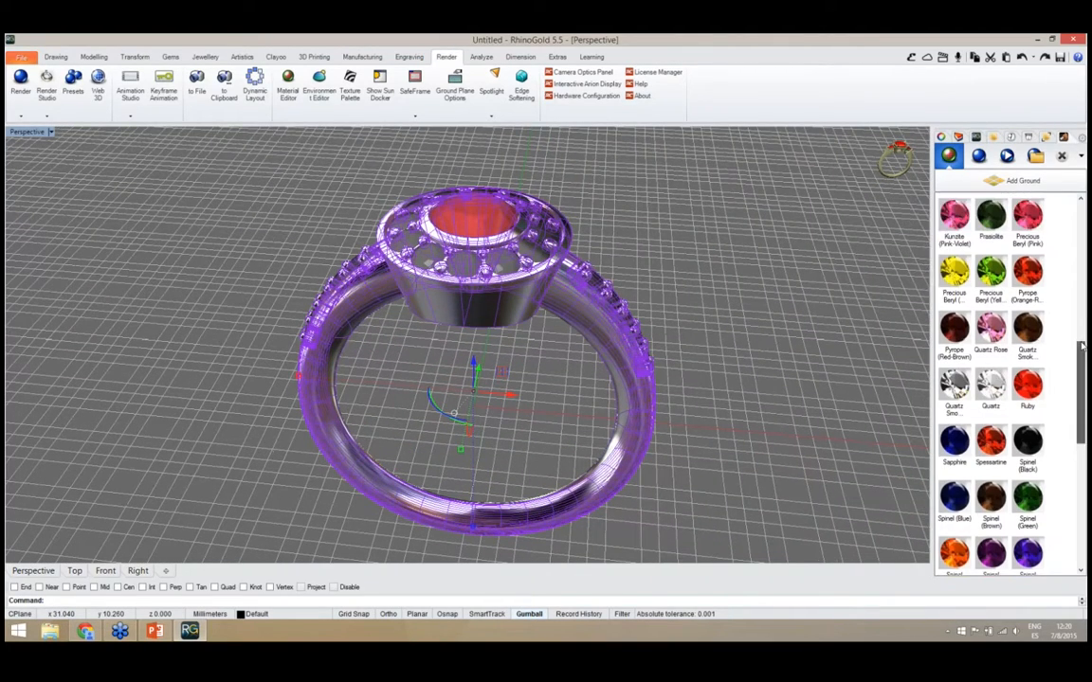
pyautogui.click(954, 214)
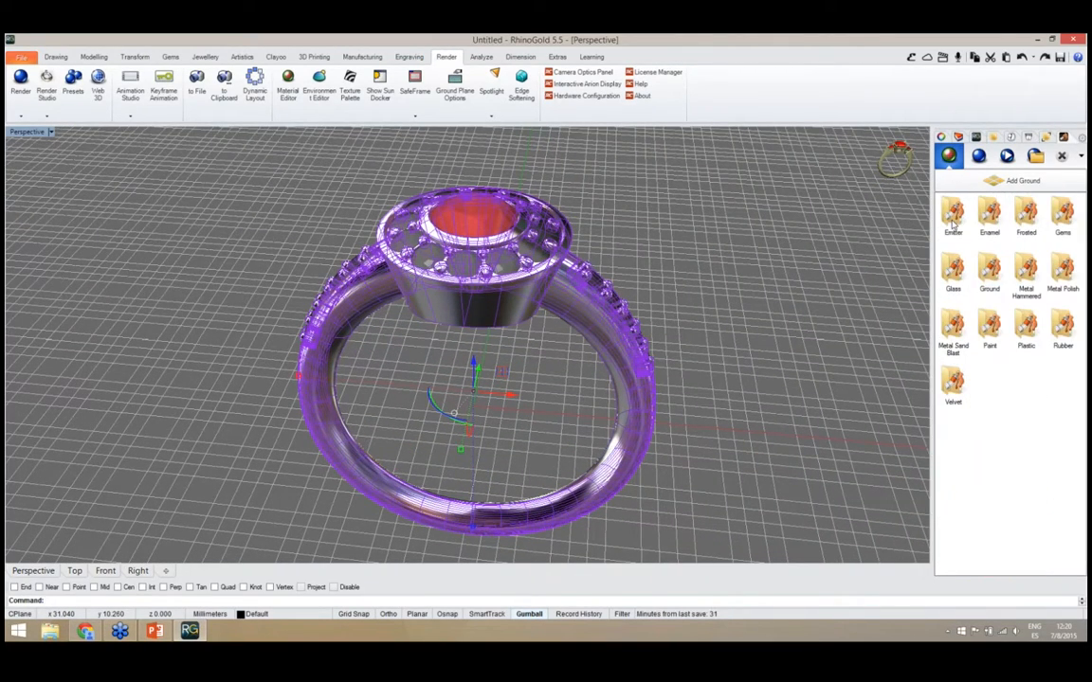
pyautogui.doubleClick(1063, 272)
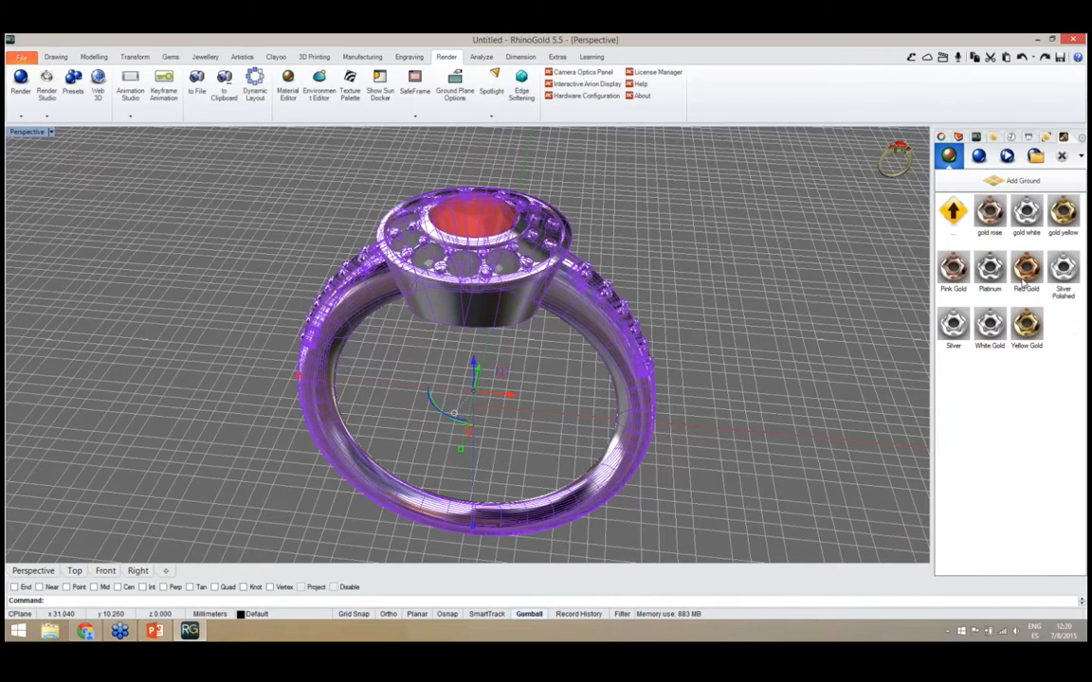
pyautogui.moveTo(803, 376); pyautogui.dragTo(766, 417, button='right')
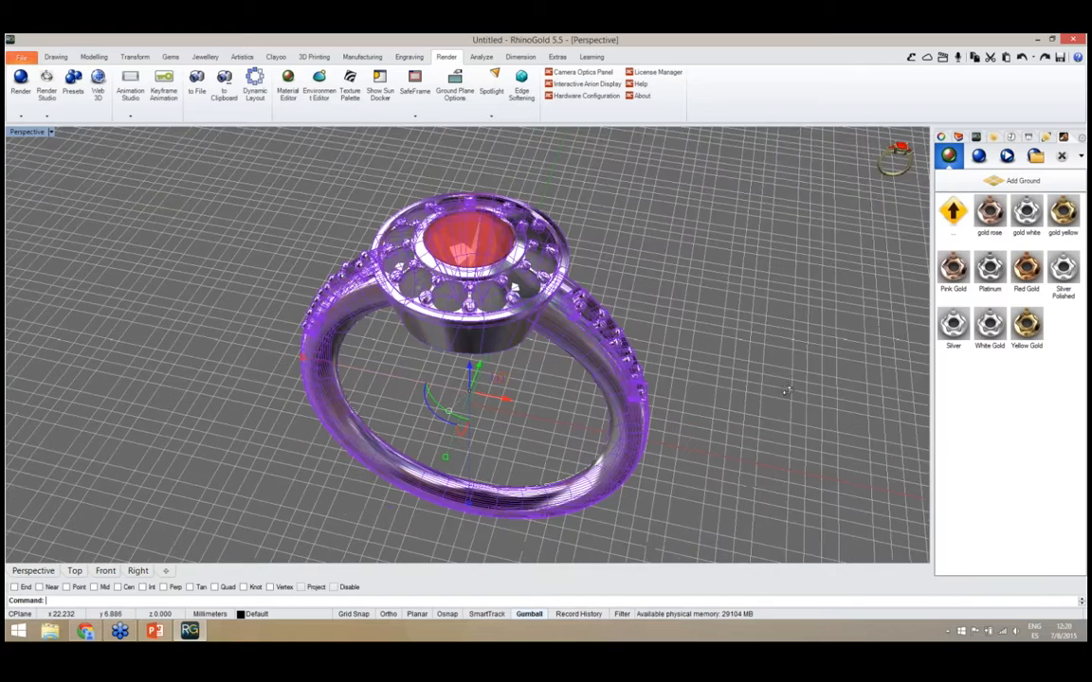
pyautogui.doubleClick(996, 331)
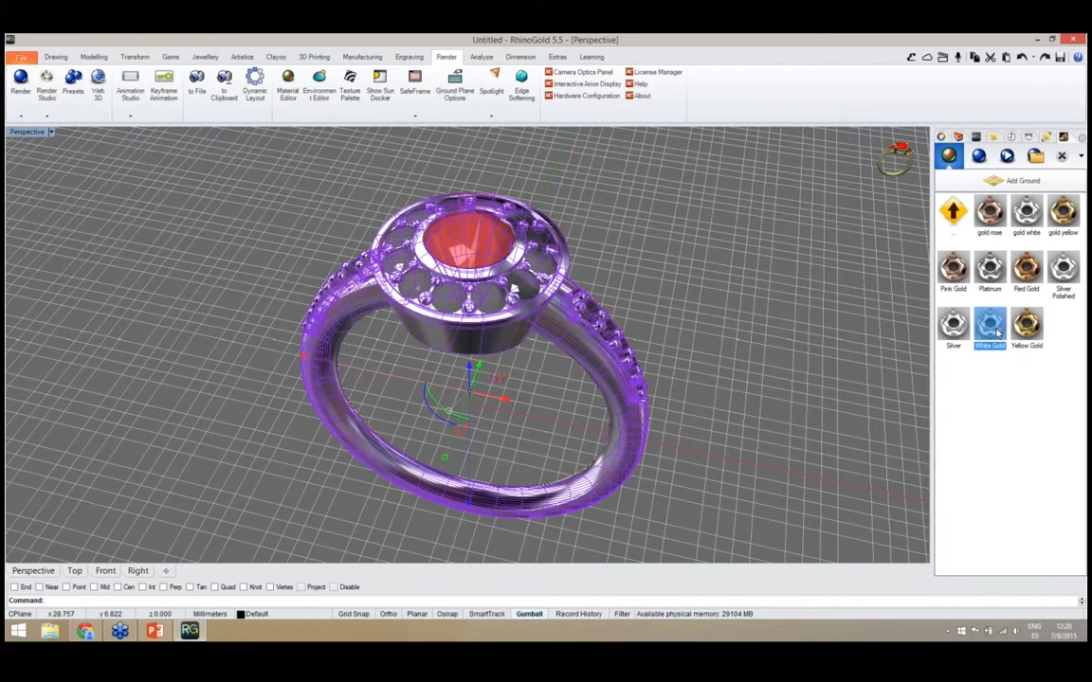
# Clear the metal selection and set the render resolution to 640x480
pyautogui.click(780, 381)
pyautogui.moveTo(470, 371); pyautogui.dragTo(442, 364, button='right')
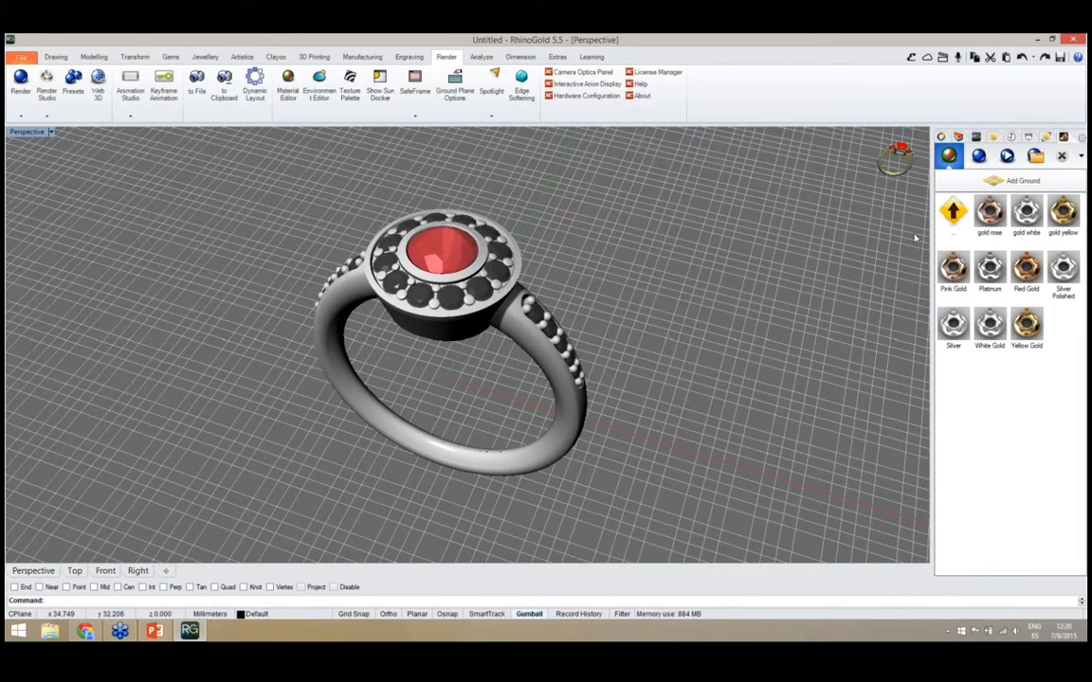
pyautogui.click(979, 157)
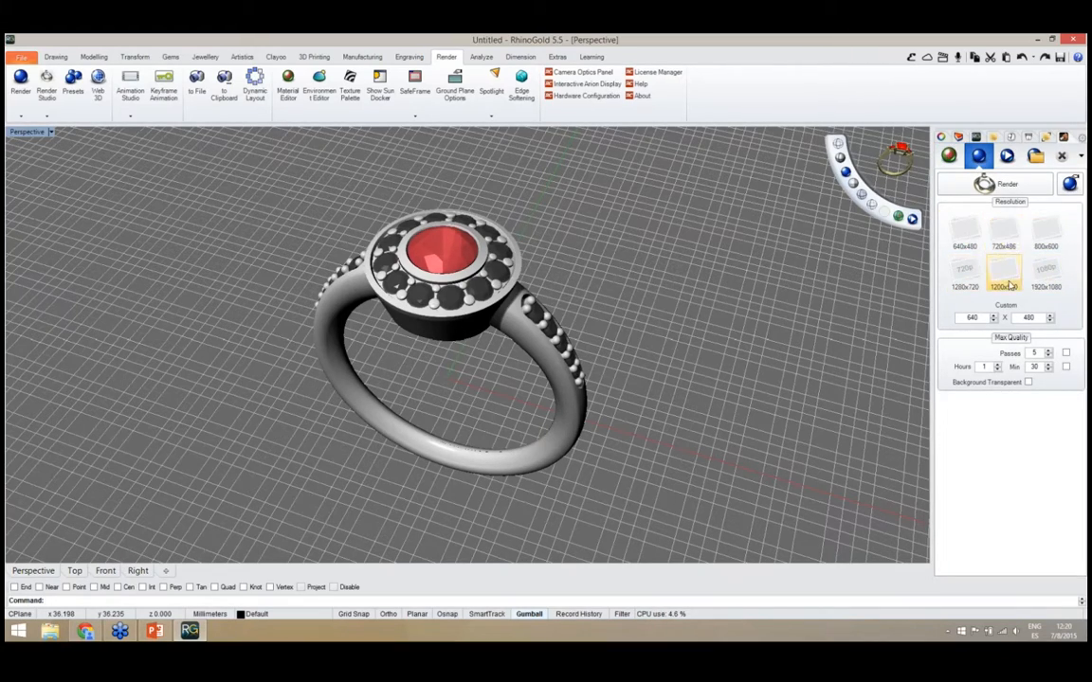
pyautogui.click(976, 277)
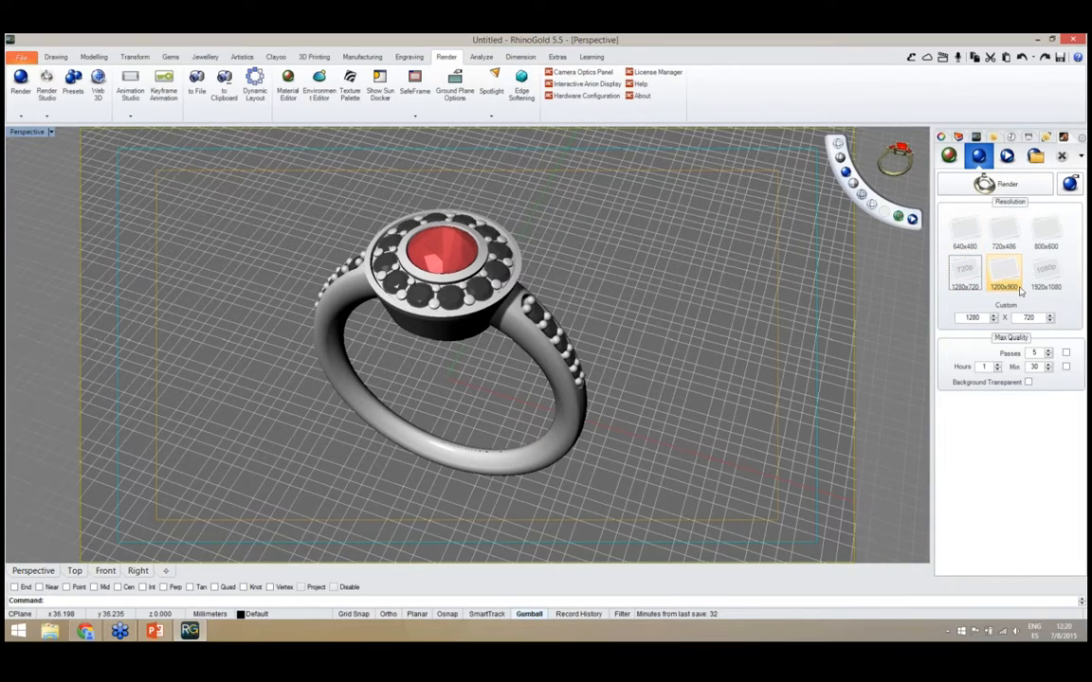
pyautogui.click(967, 233)
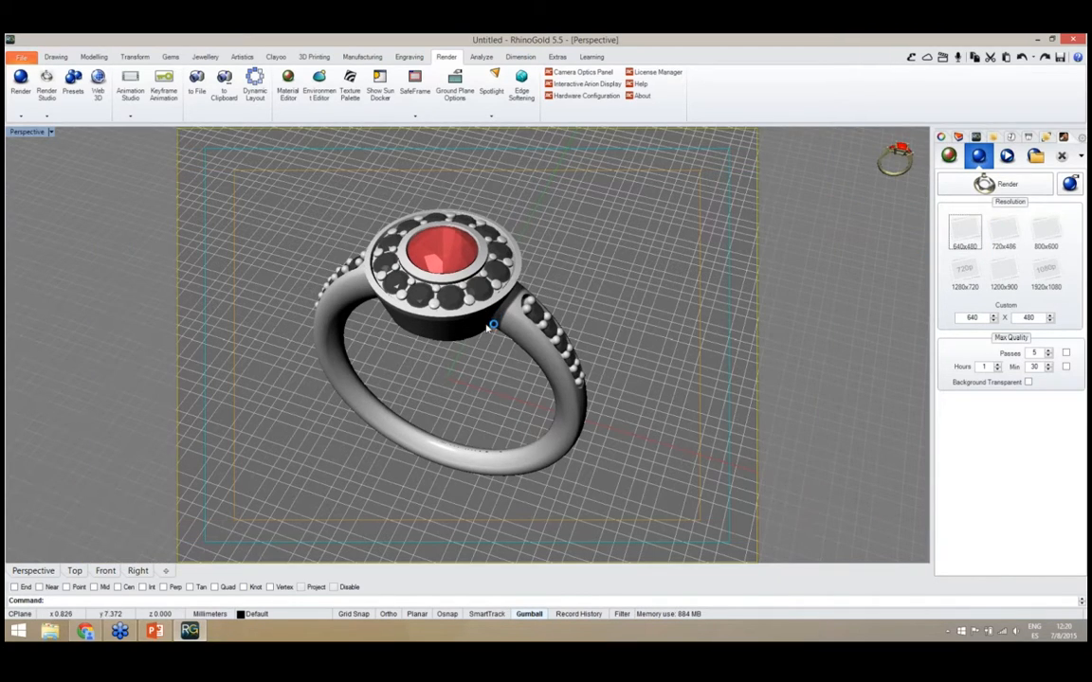
# Frame the whole ring at an angle inside the perspective view's render frame and start rendering it
pyautogui.moveTo(476, 357); pyautogui.dragTo(463, 385, button='right')
pyautogui.scroll(-2, 495, 333)
pyautogui.scroll(2, 451, 380)
pyautogui.scroll(2, 463, 379)
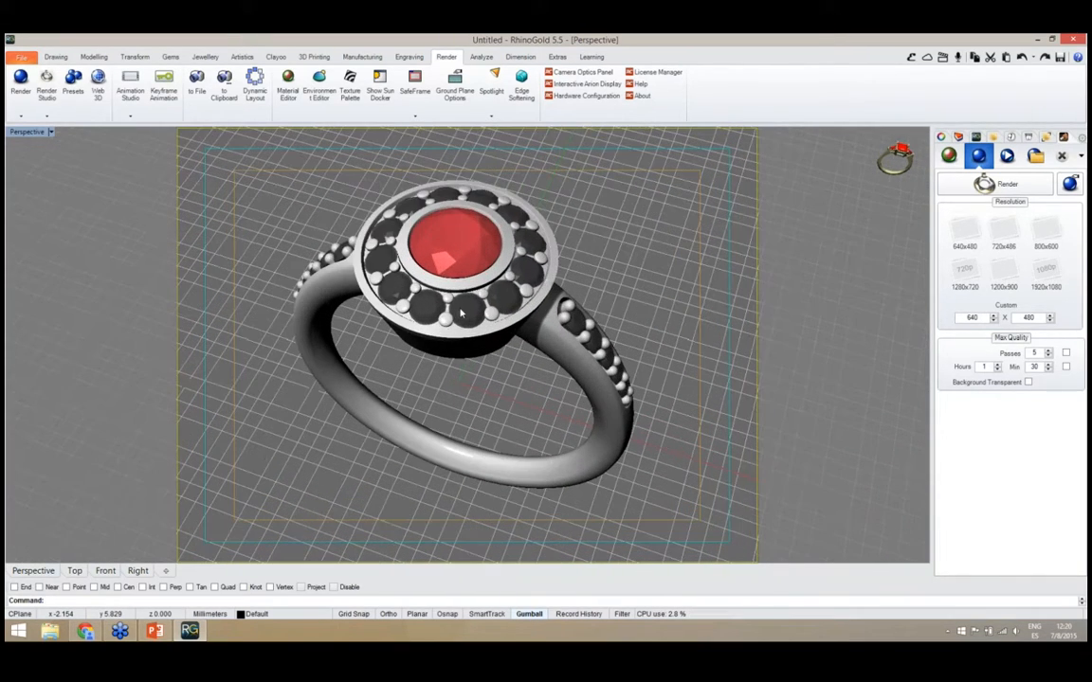
pyautogui.scroll(-2, 461, 334)
pyautogui.moveTo(460, 363)
pyautogui.mouseDown(button='right')
pyautogui.moveTo(462, 337)
pyautogui.moveTo(451, 355)
pyautogui.moveTo(469, 360)
pyautogui.mouseUp(button='right')
pyautogui.scroll(-2, 462, 347)
pyautogui.scroll(2, 457, 350)
pyautogui.moveTo(421, 324); pyautogui.dragTo(475, 366, button='right')
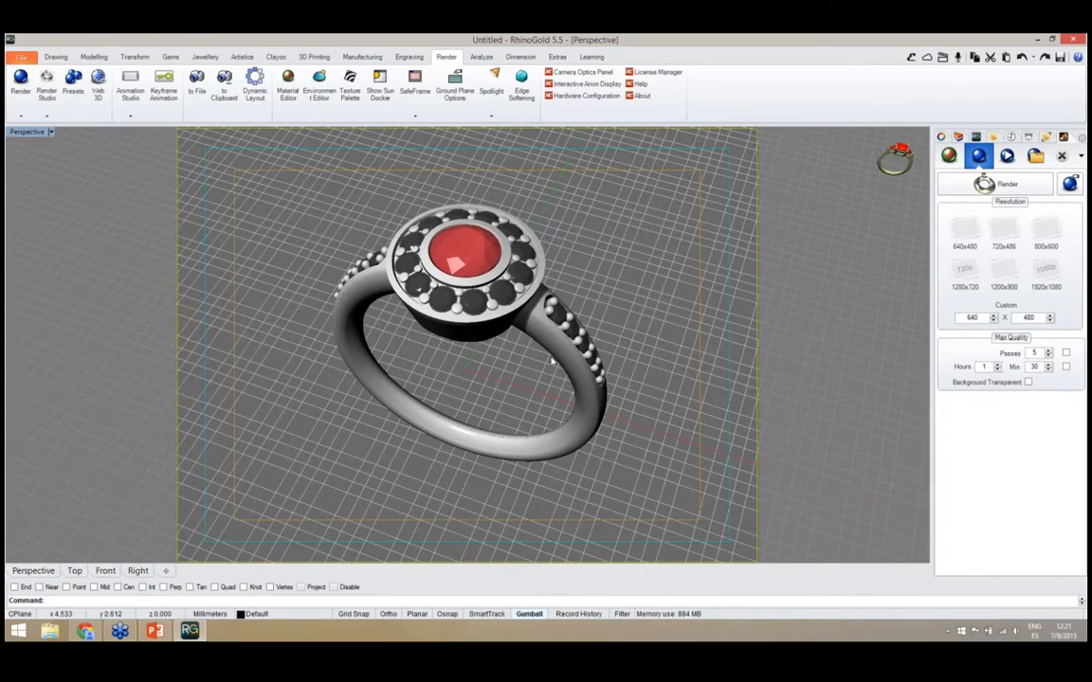
pyautogui.click(985, 183)
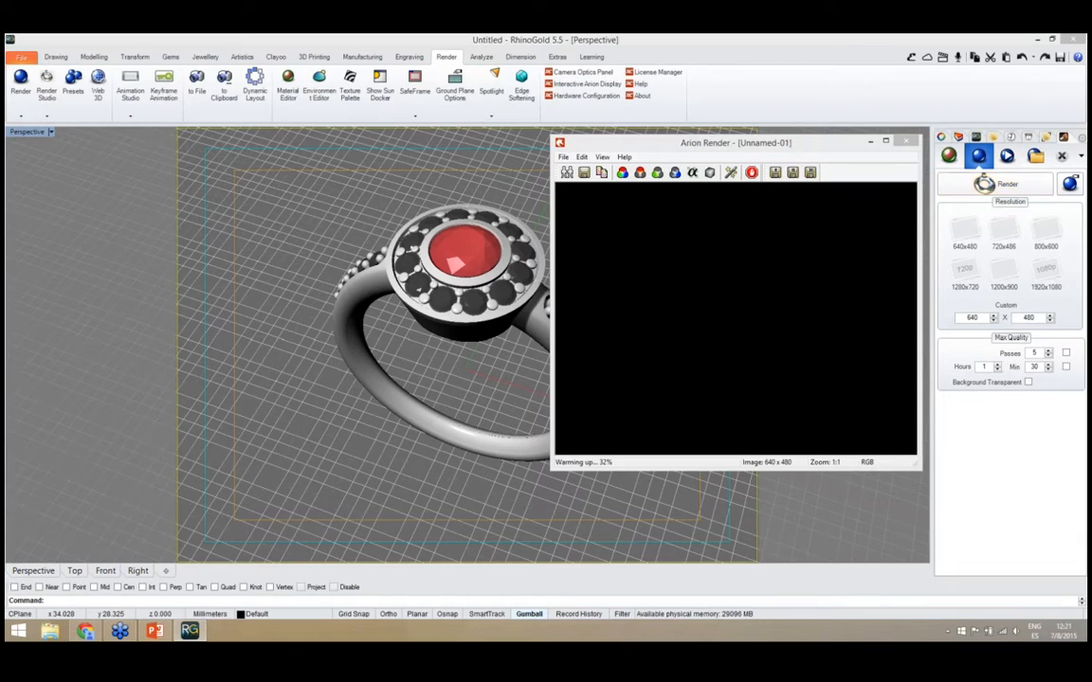
# Move the Arion Render window away from the render settings and stop the rendering
pyautogui.moveTo(812, 145); pyautogui.dragTo(318, 160)
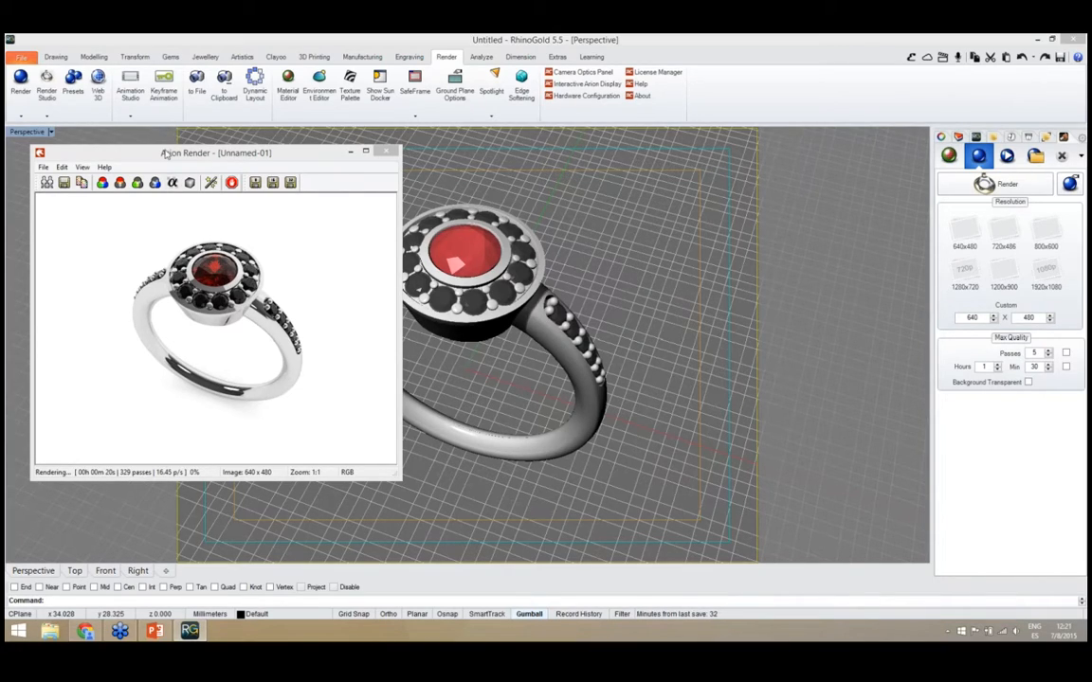
pyautogui.moveTo(176, 149); pyautogui.dragTo(187, 144)
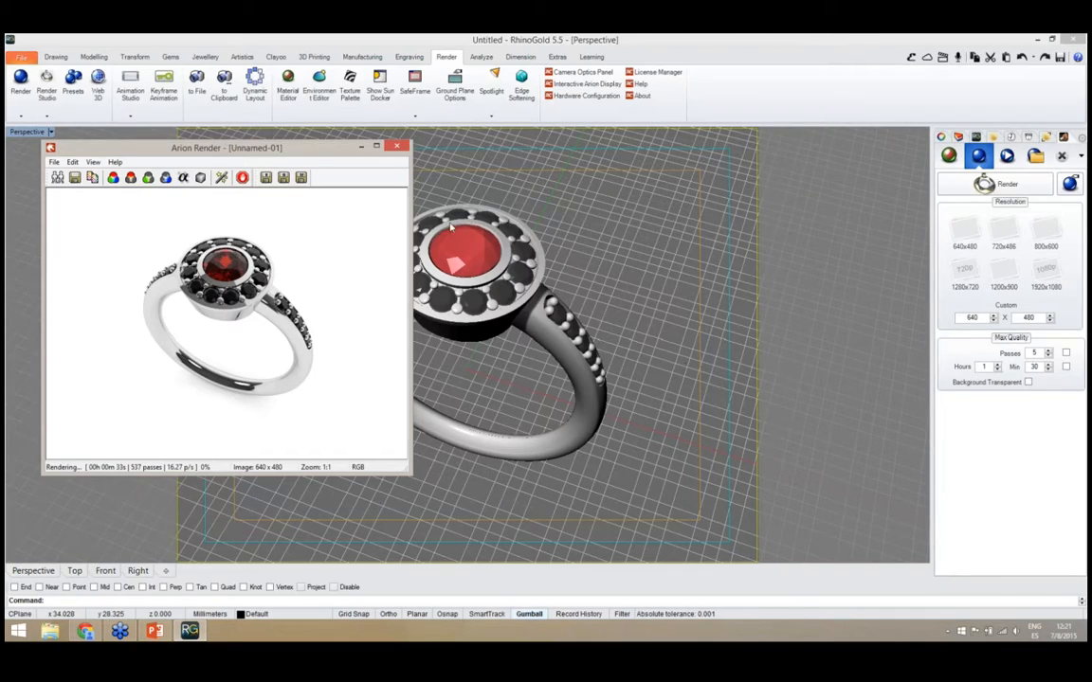
pyautogui.moveTo(372, 149); pyautogui.dragTo(393, 148)
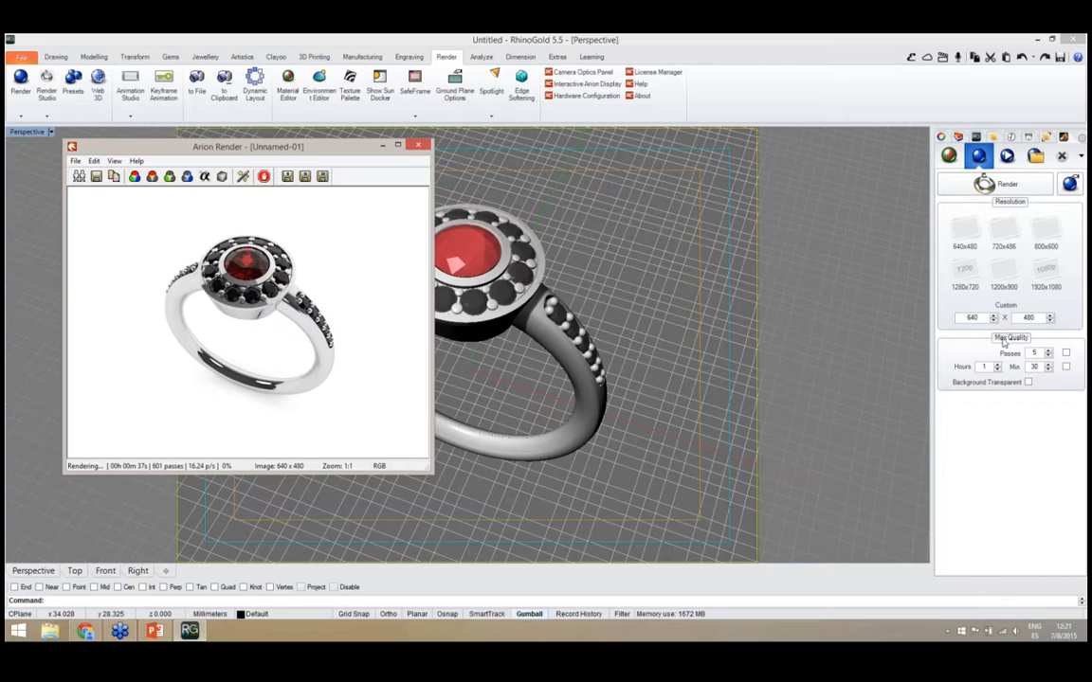
pyautogui.moveTo(344, 156); pyautogui.dragTo(316, 168)
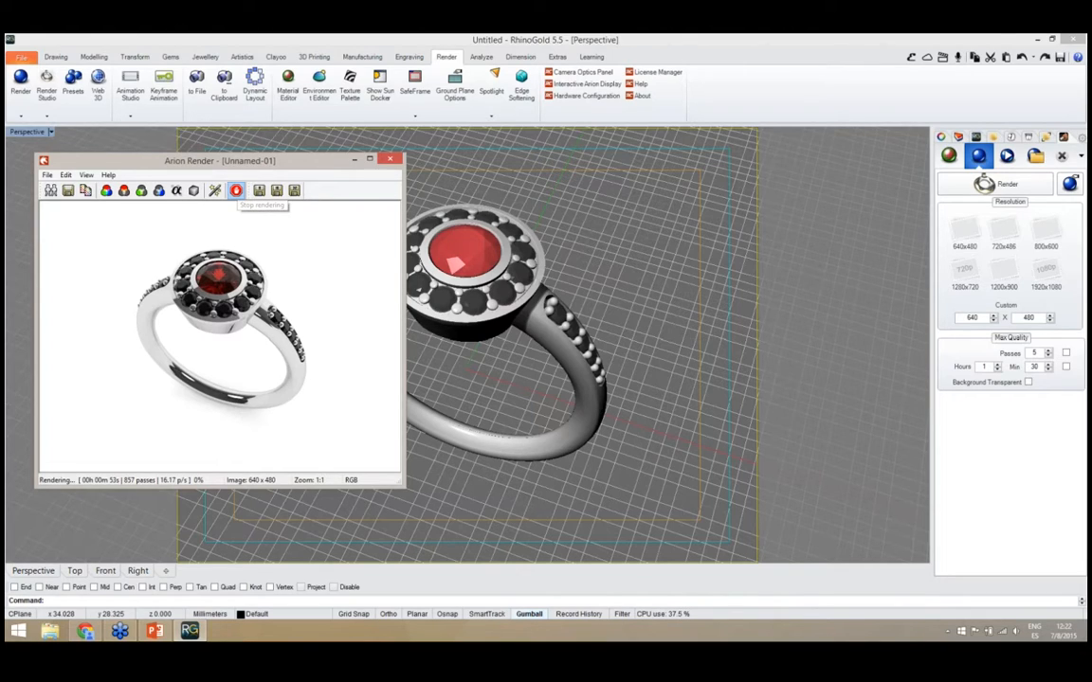
pyautogui.click(236, 190)
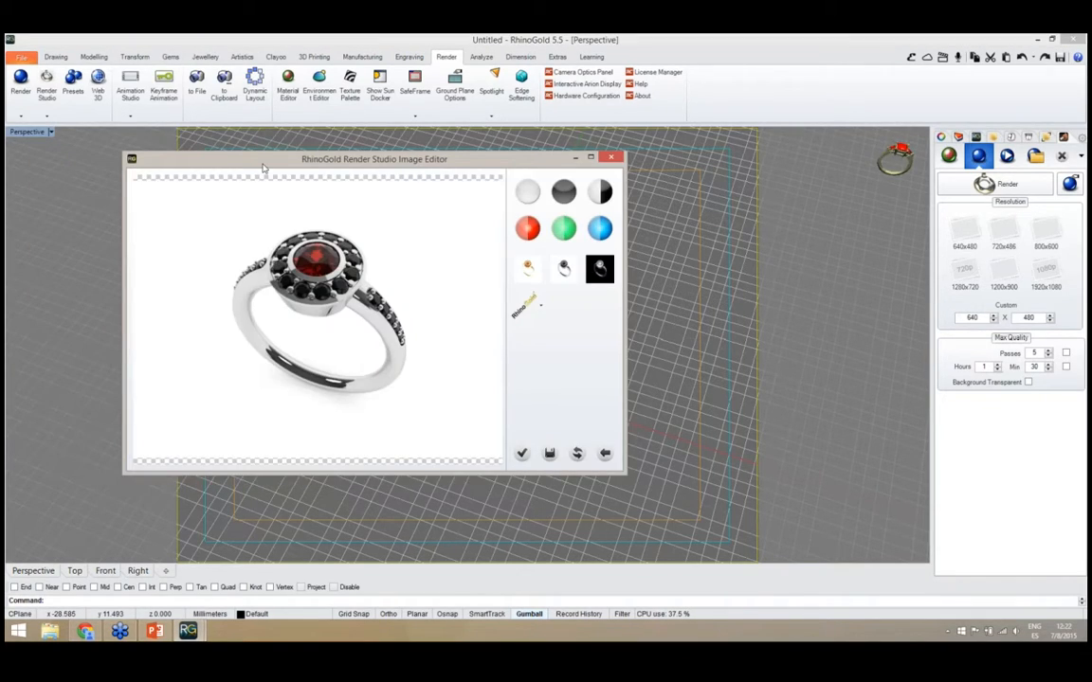
# Save the rendered image to the Desktop as a JPEG named rend, then close the image editor
pyautogui.moveTo(262, 168); pyautogui.dragTo(190, 158)
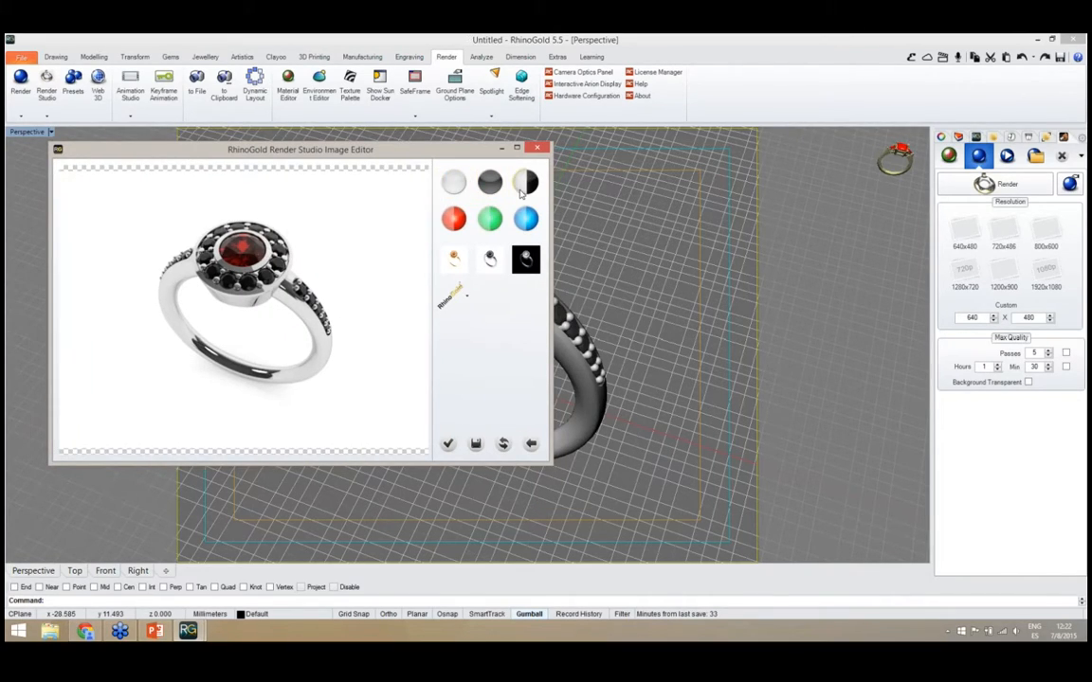
pyautogui.click(468, 300)
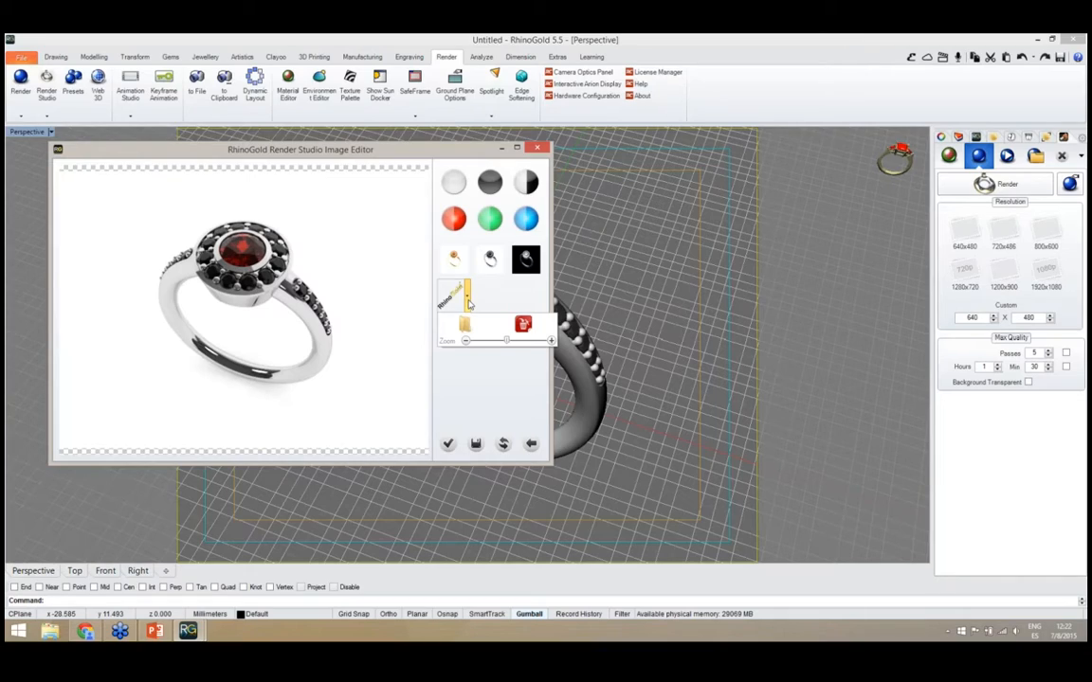
pyautogui.click(468, 301)
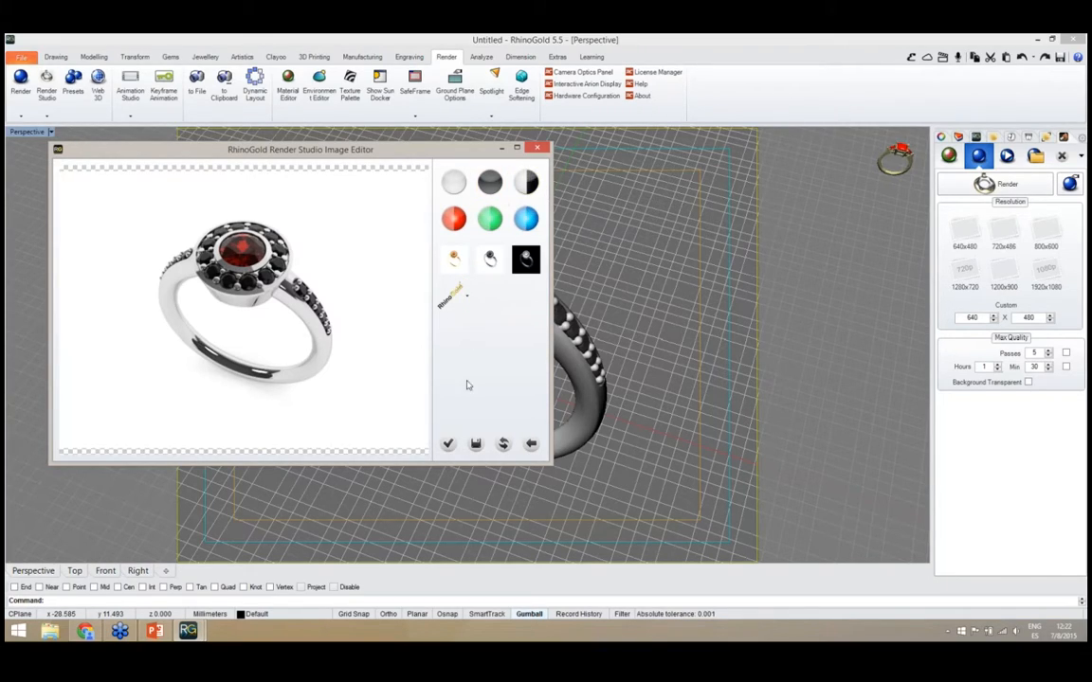
pyautogui.click(476, 445)
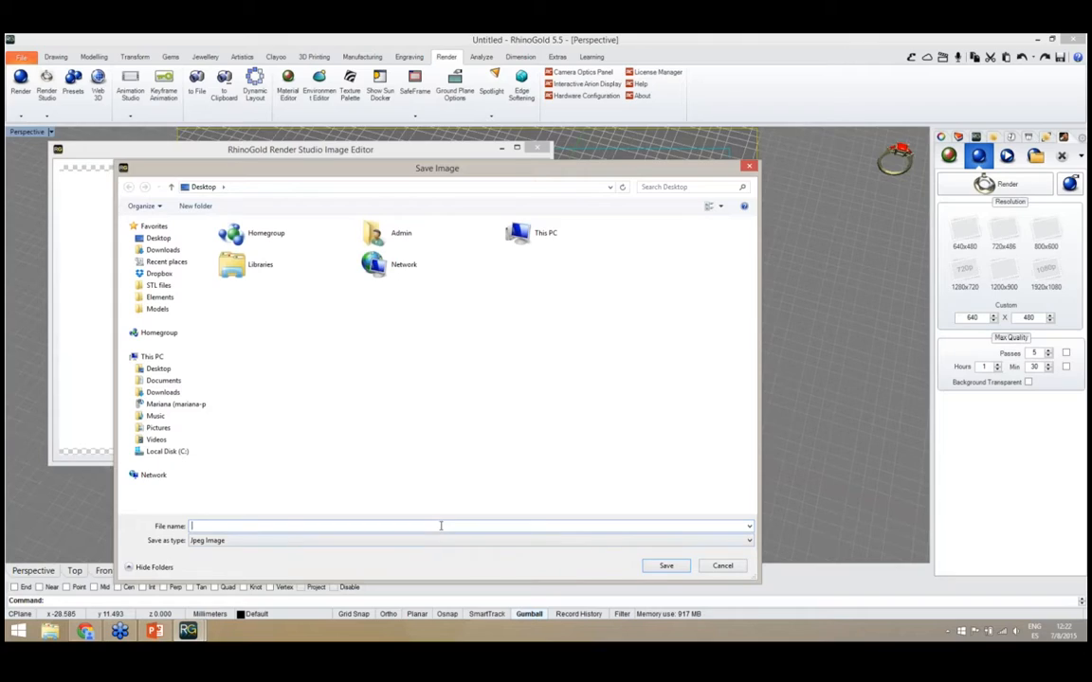
pyautogui.write('rend')
pyautogui.click(664, 566)
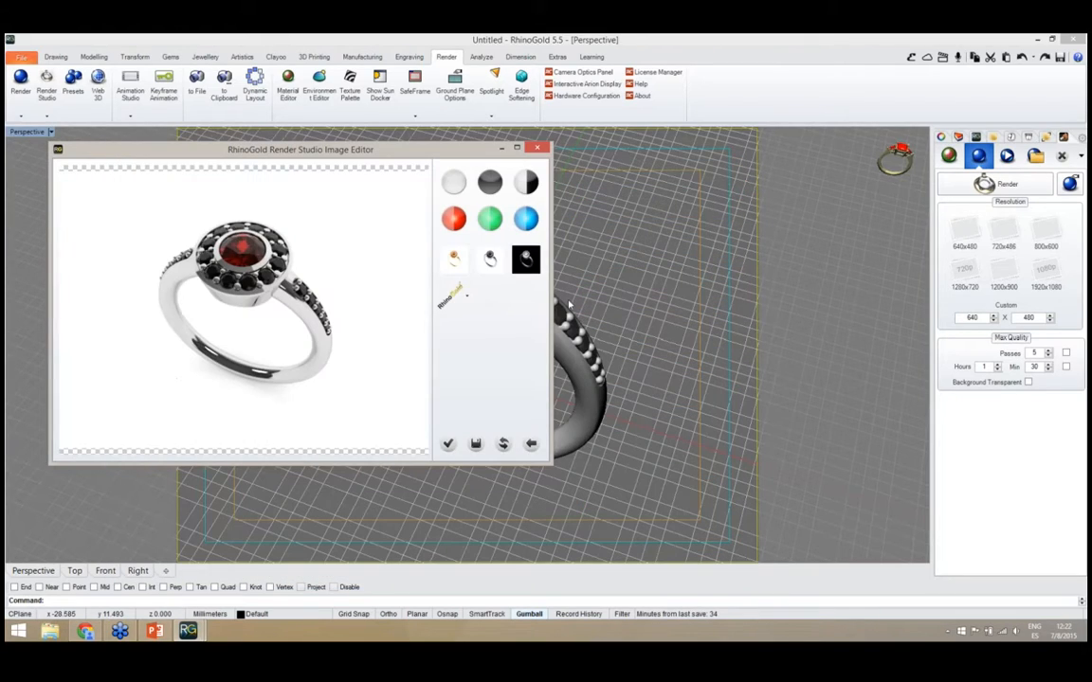
pyautogui.click(537, 148)
# Select the entire ring and rotate it in the Right view so it lies on its side, resting on the halo's edge and shank
pyautogui.scroll(-2, 516, 375)
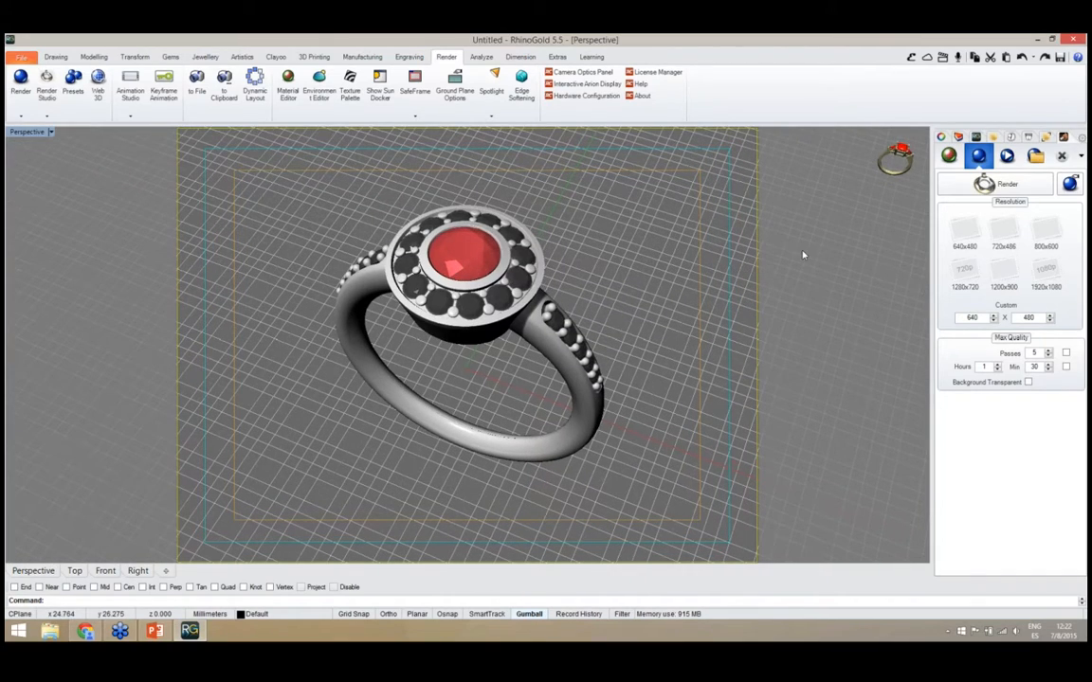
pyautogui.click(105, 570)
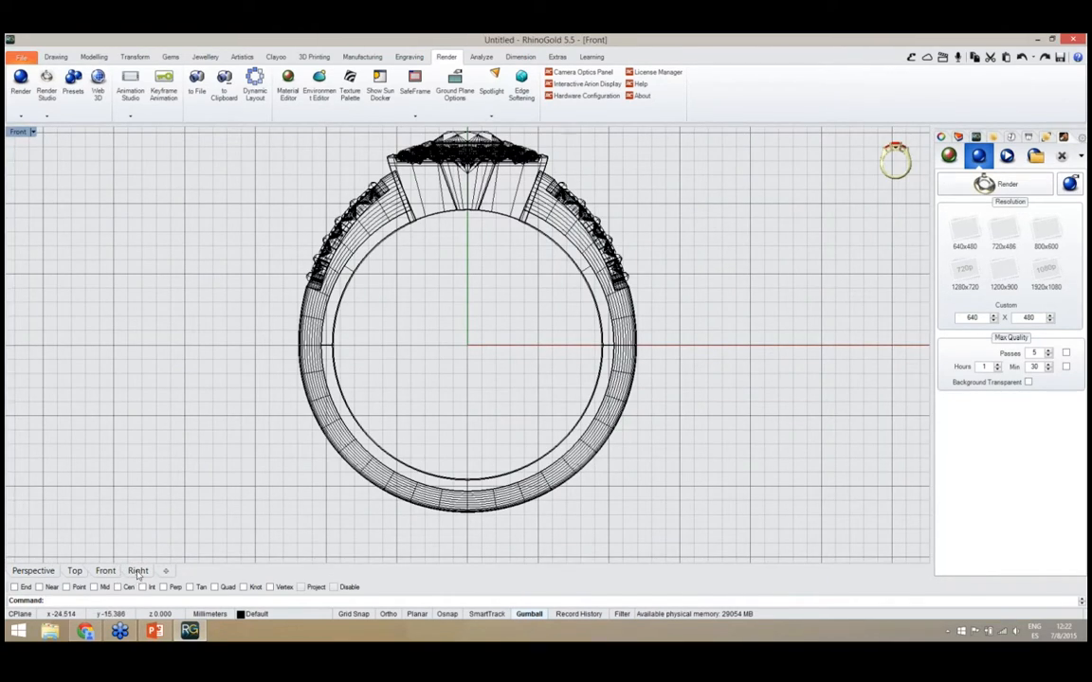
pyautogui.click(137, 572)
pyautogui.scroll(-4, 379, 398)
pyautogui.moveTo(358, 342); pyautogui.dragTo(382, 373, button='right')
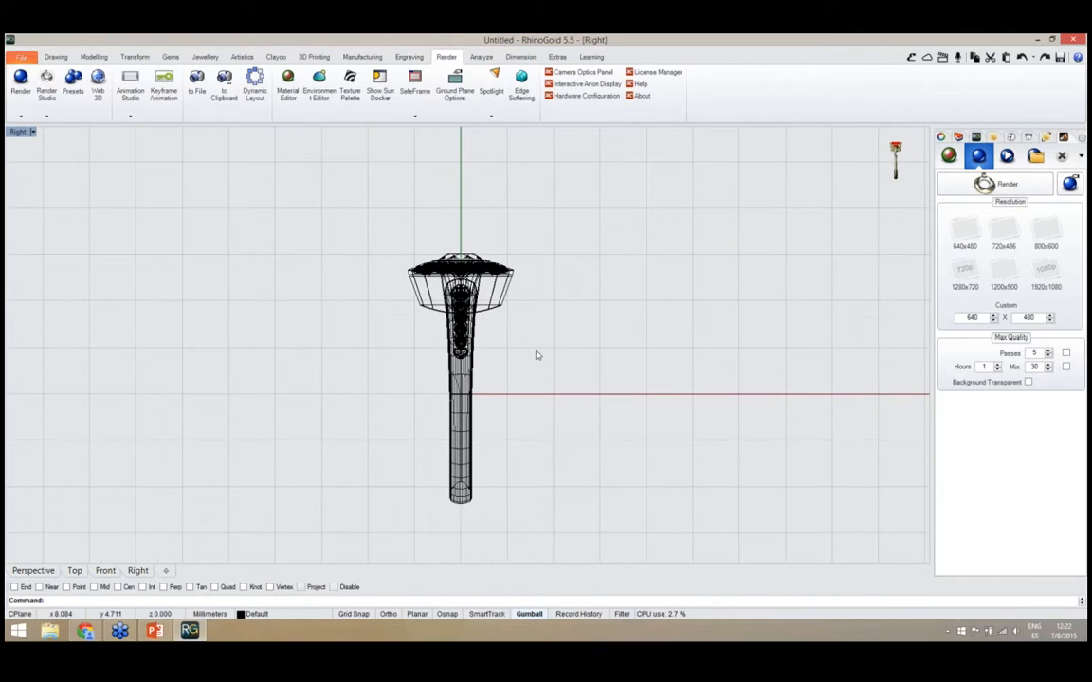
pyautogui.moveTo(557, 393); pyautogui.dragTo(347, 217)
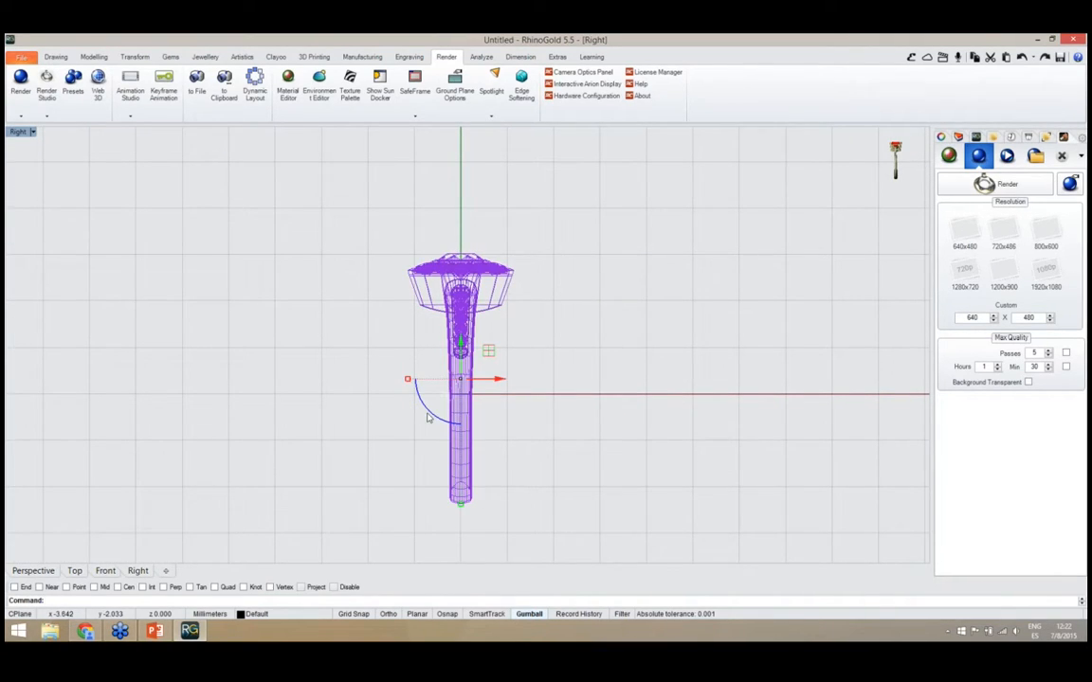
pyautogui.moveTo(427, 417); pyautogui.dragTo(483, 422)
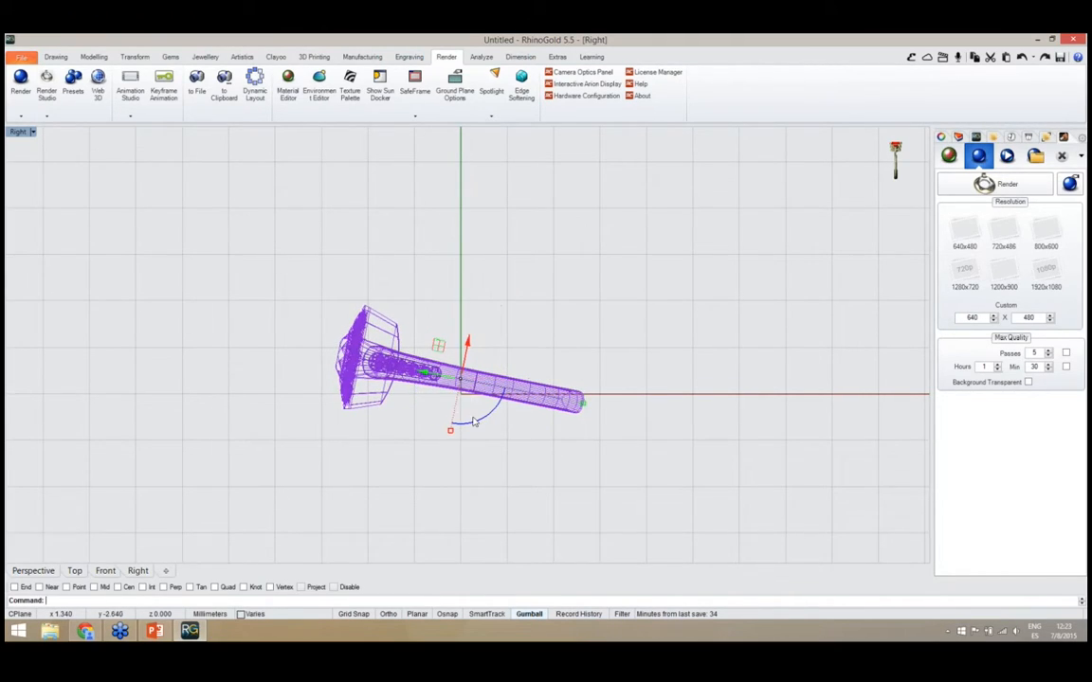
pyautogui.scroll(4, 473, 420)
pyautogui.moveTo(464, 373); pyautogui.dragTo(464, 374)
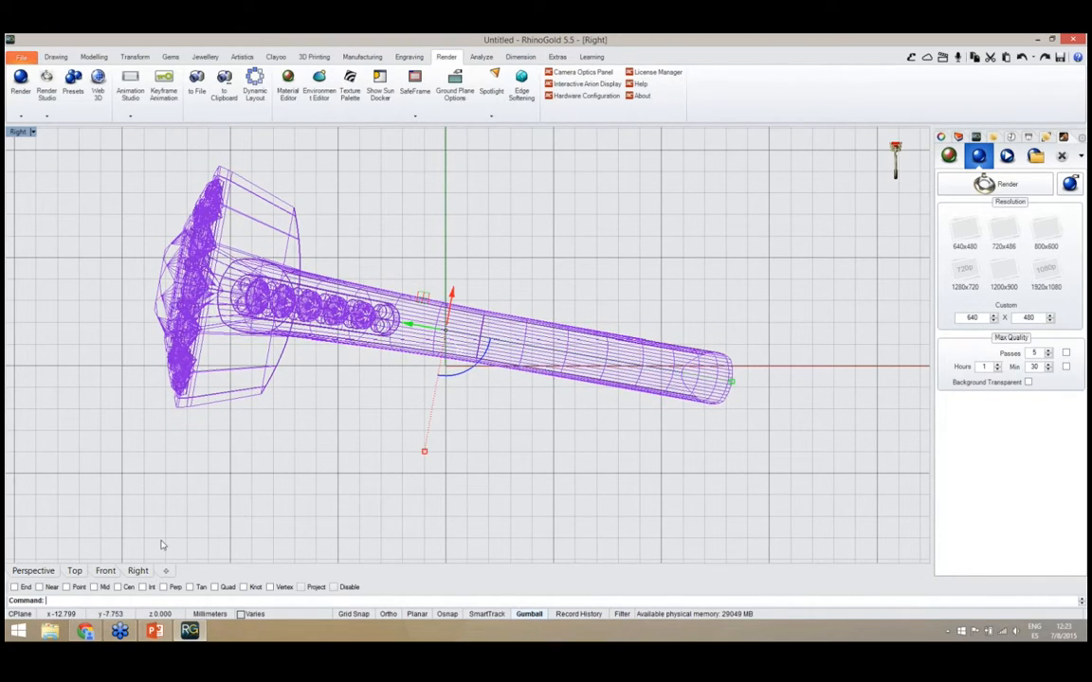
# Apply the Yellow Gold metal material to the halo, leaving the shank in White Gold
pyautogui.click(33, 570)
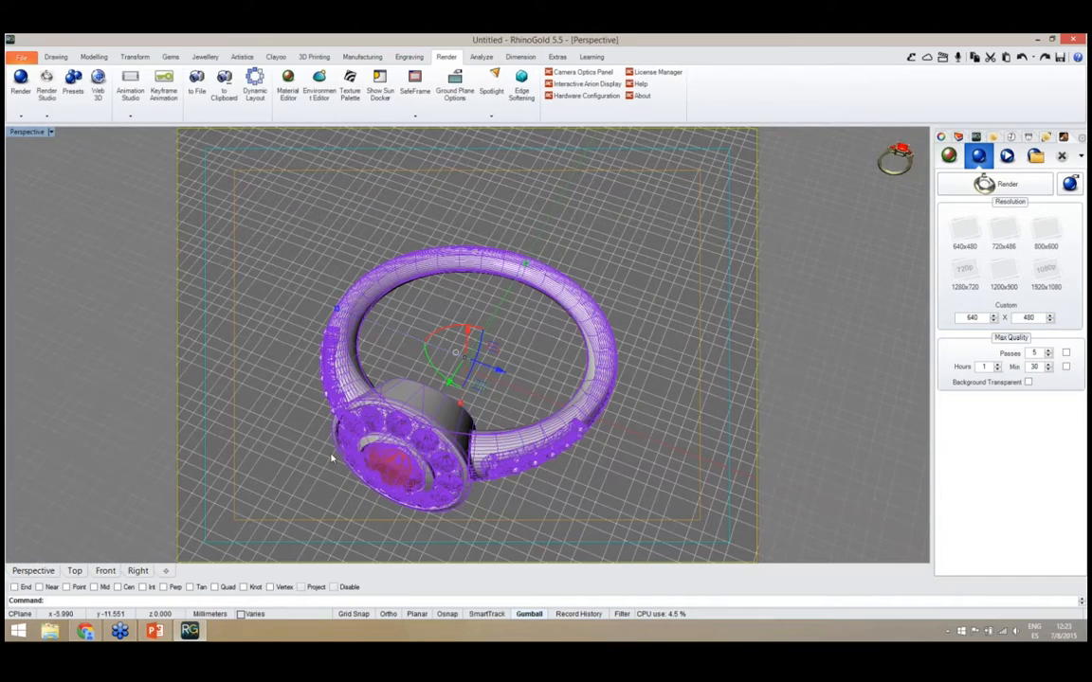
pyautogui.click(310, 458)
pyautogui.moveTo(310, 458); pyautogui.dragTo(473, 331, button='right')
pyautogui.scroll(3, 350, 438)
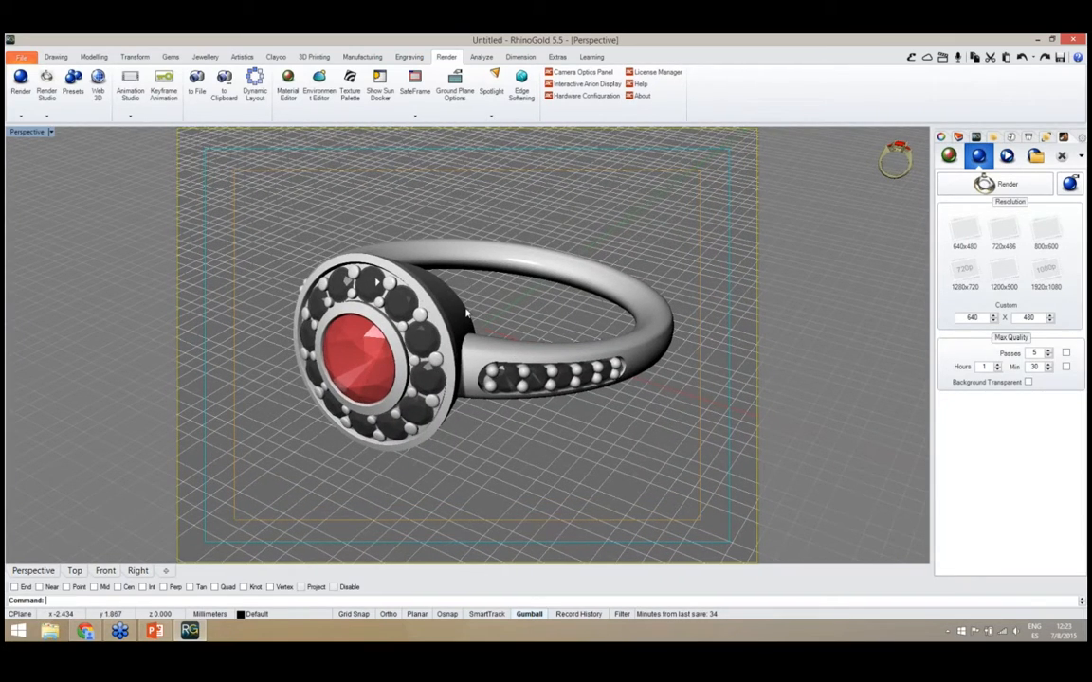
pyautogui.click(414, 277)
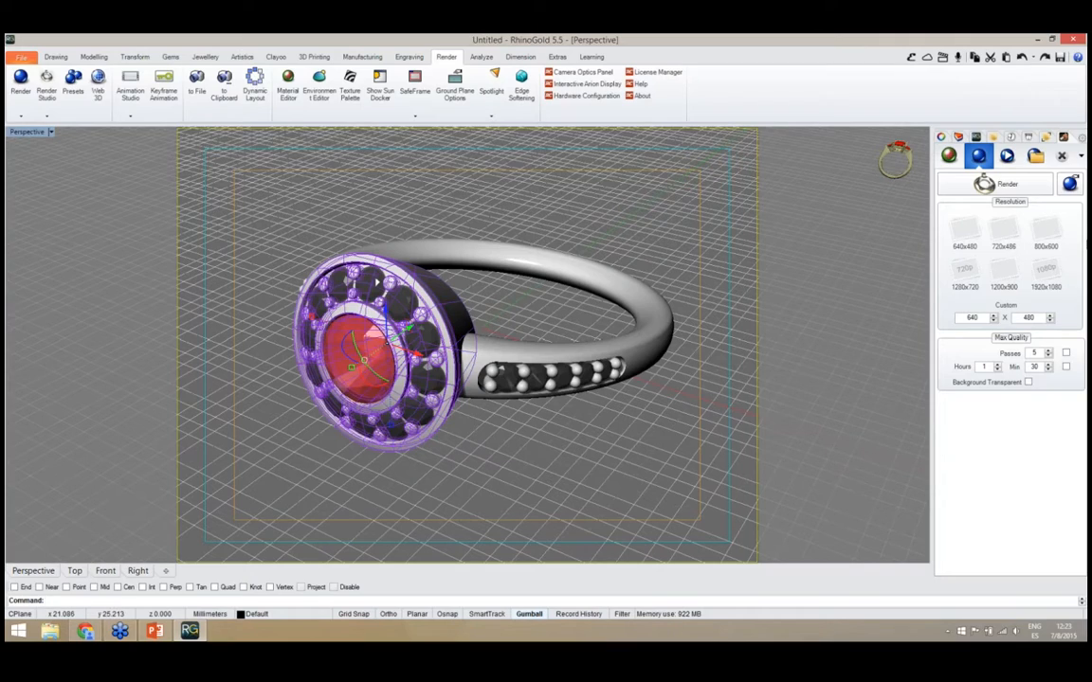
pyautogui.click(949, 155)
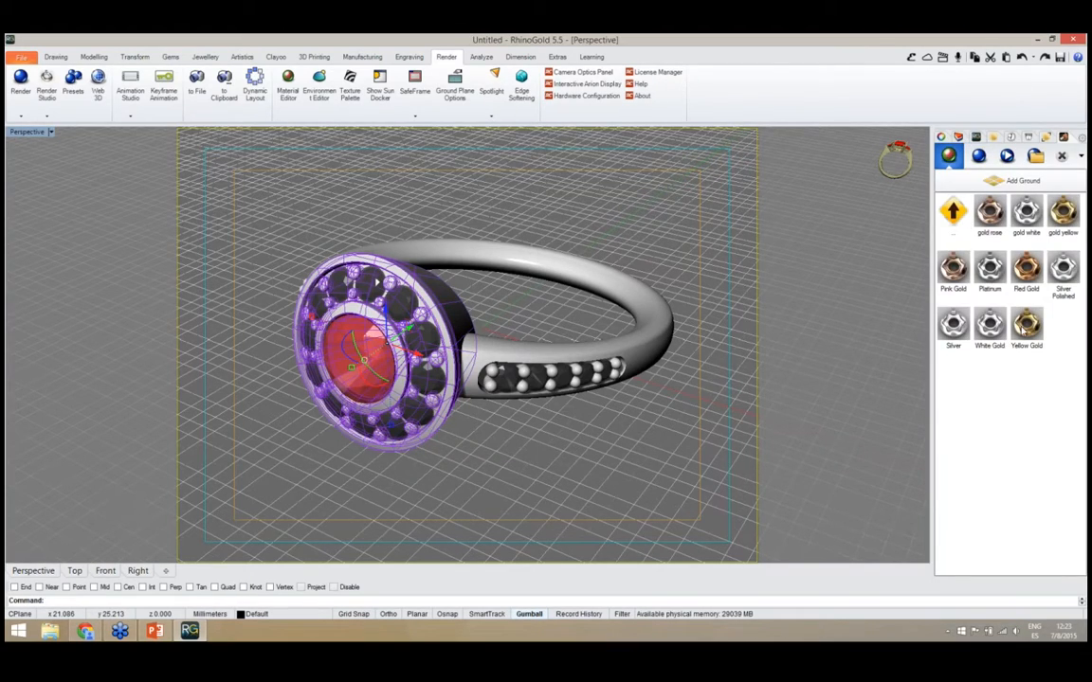
pyautogui.click(1025, 327)
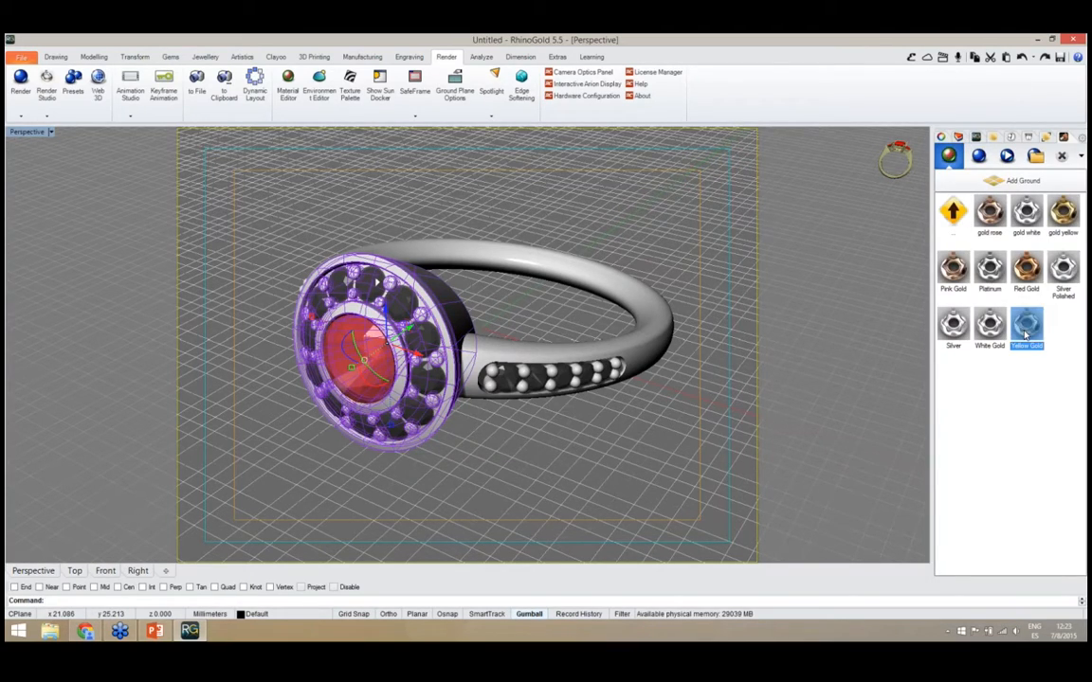
pyautogui.click(814, 402)
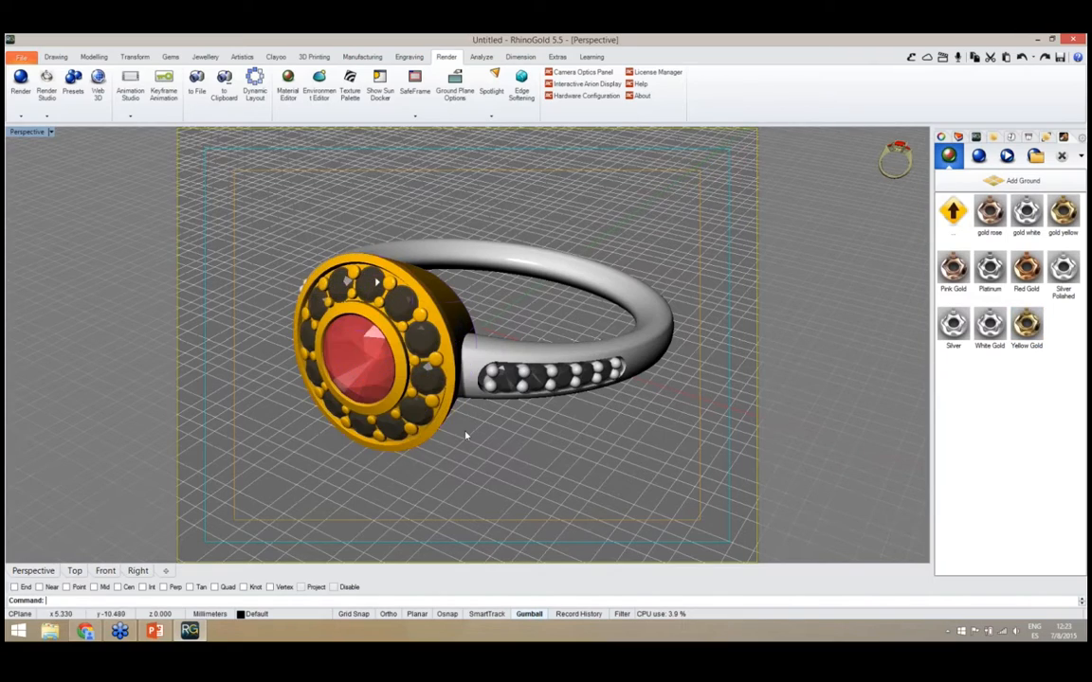
# Add a ground plane beneath the ring and apply the Black - Reflective ground material to it
pyautogui.click(978, 155)
pyautogui.click(949, 155)
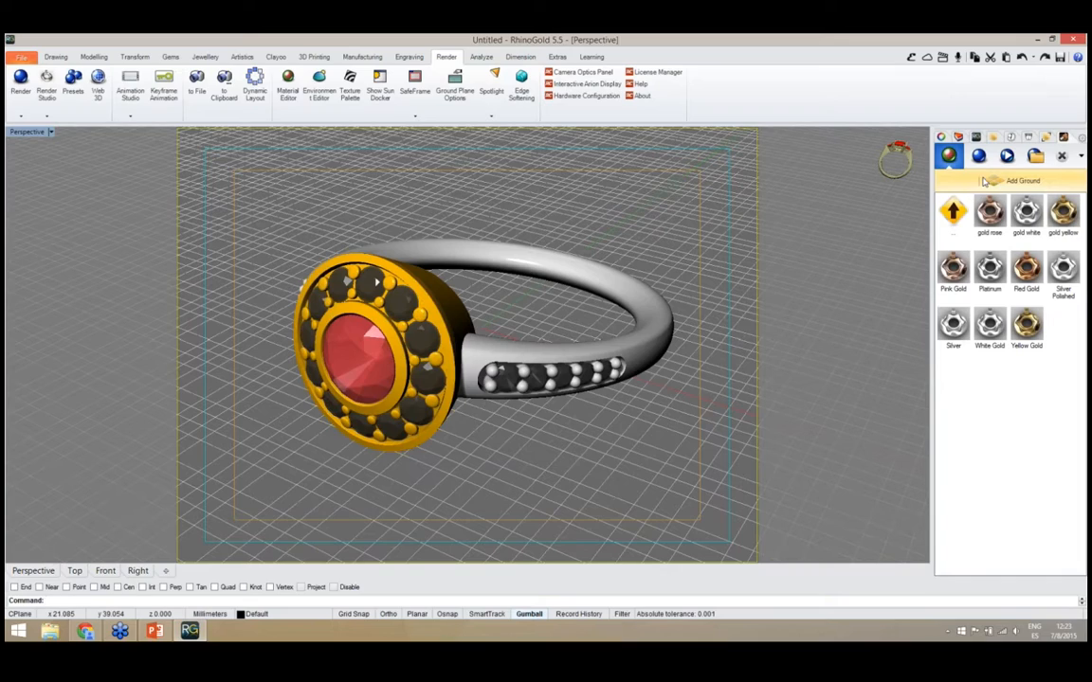
pyautogui.click(983, 181)
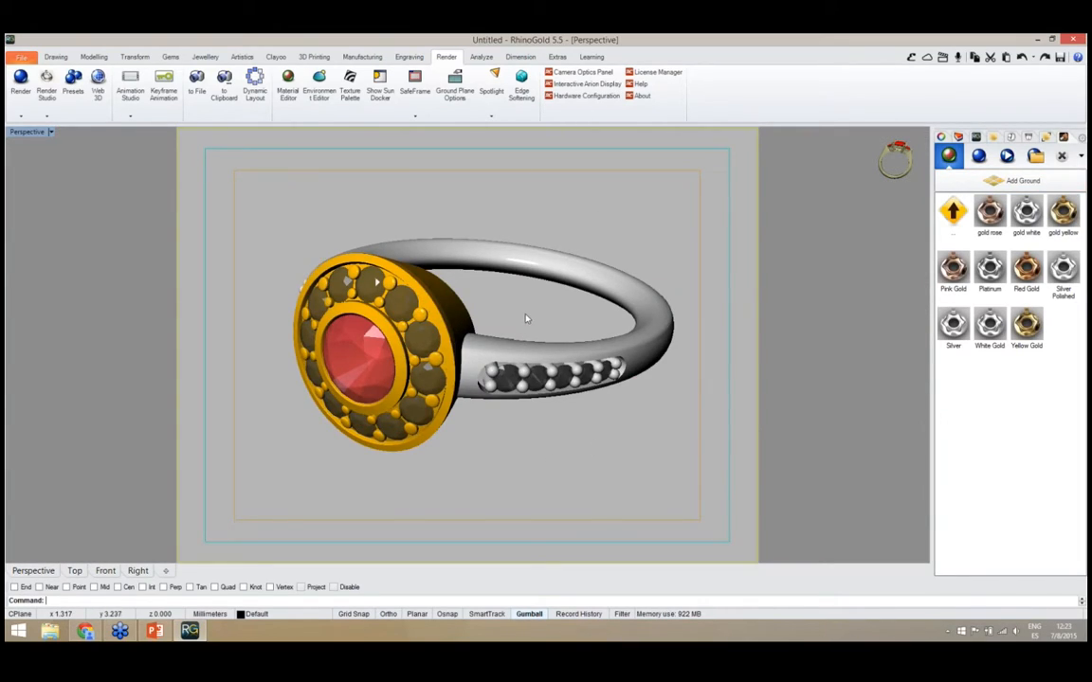
pyautogui.click(527, 423)
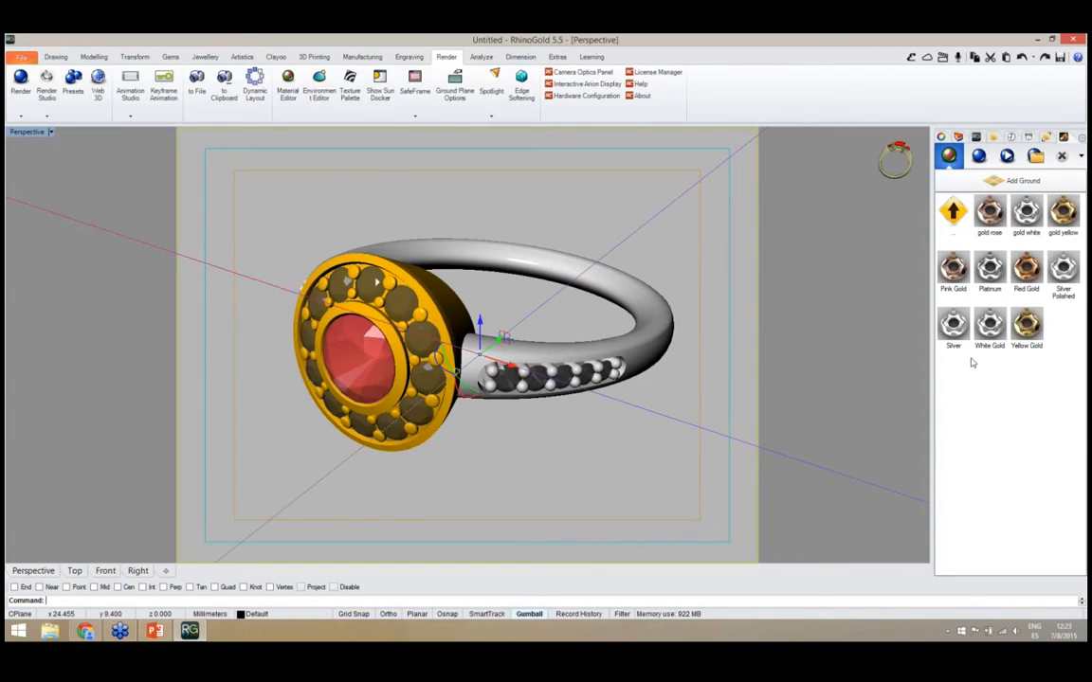
pyautogui.click(955, 213)
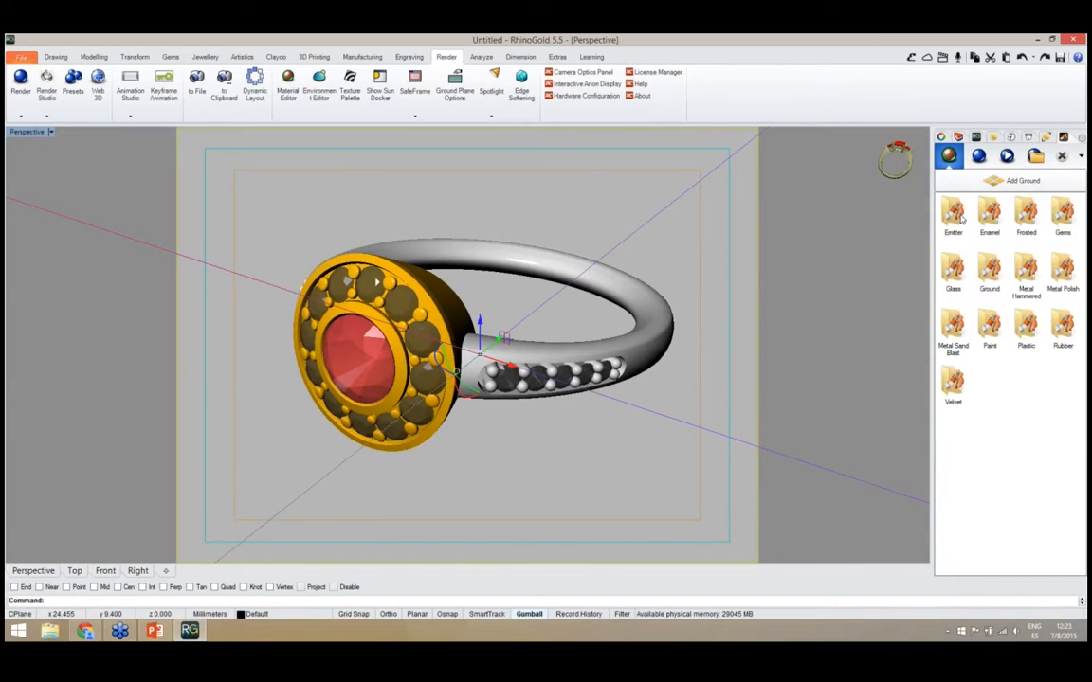
pyautogui.click(989, 268)
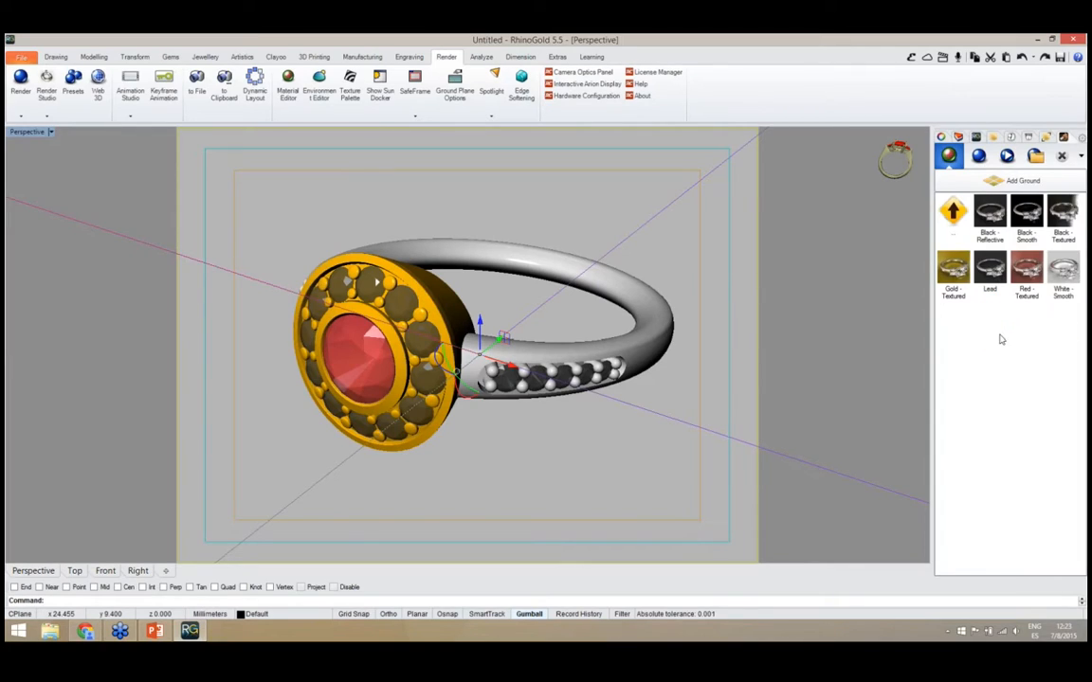
pyautogui.doubleClick(995, 216)
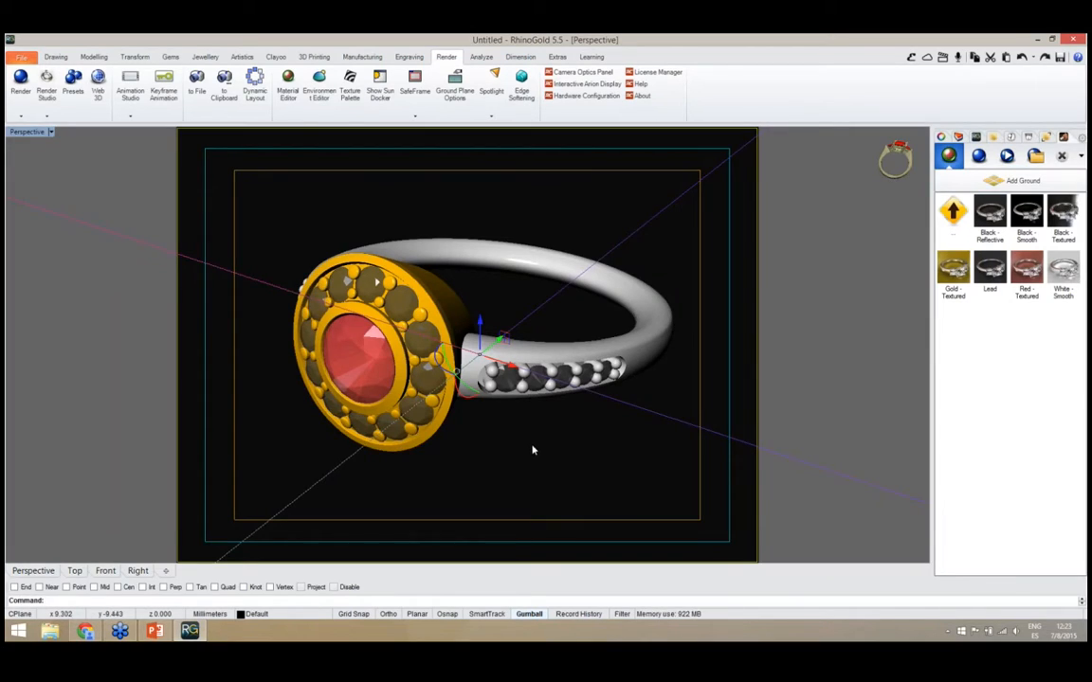
# Render the ring at 640x480 with the new ground material, view the image, and close the render
pyautogui.click(978, 157)
pyautogui.click(965, 232)
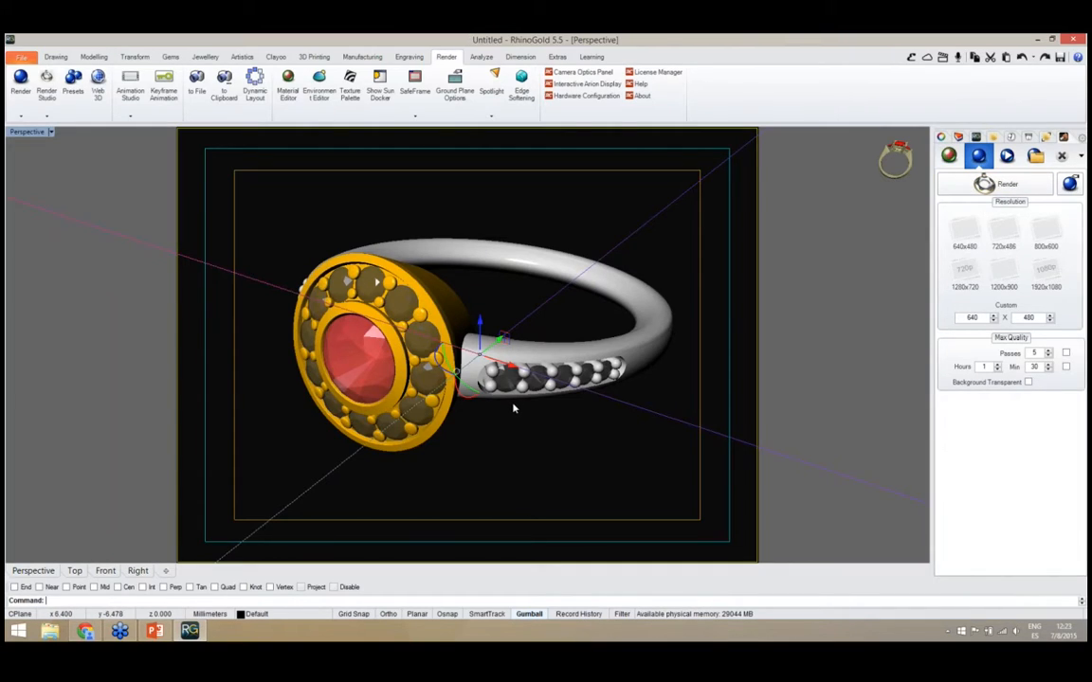
pyautogui.moveTo(512, 409); pyautogui.dragTo(507, 402, button='right')
pyautogui.click(983, 184)
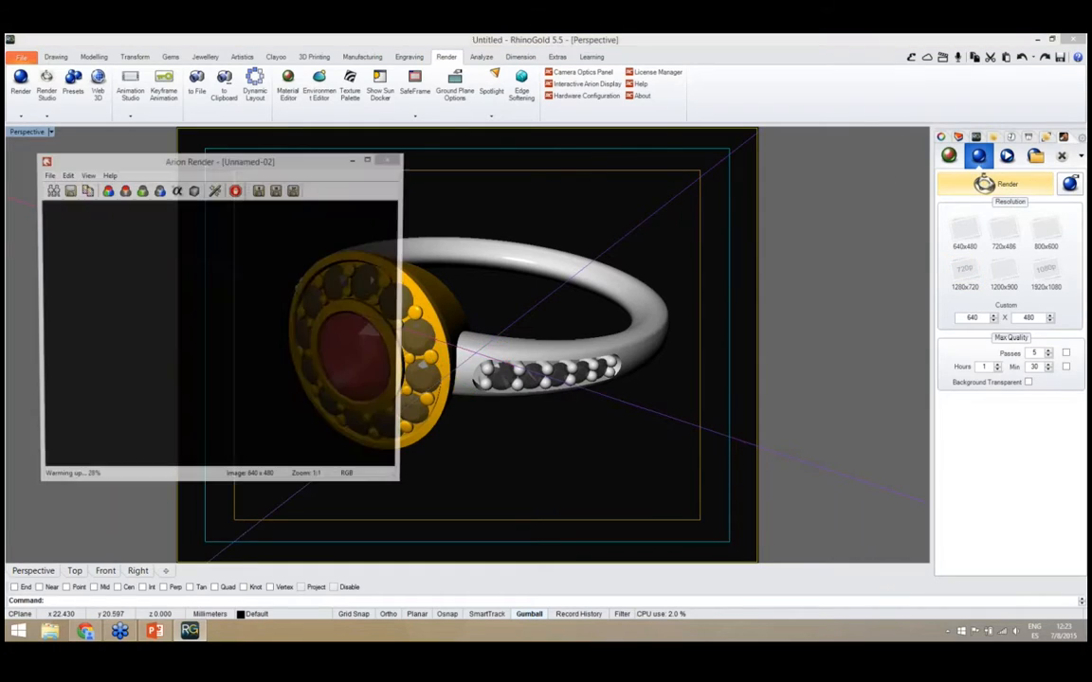
pyautogui.moveTo(289, 166); pyautogui.dragTo(293, 149)
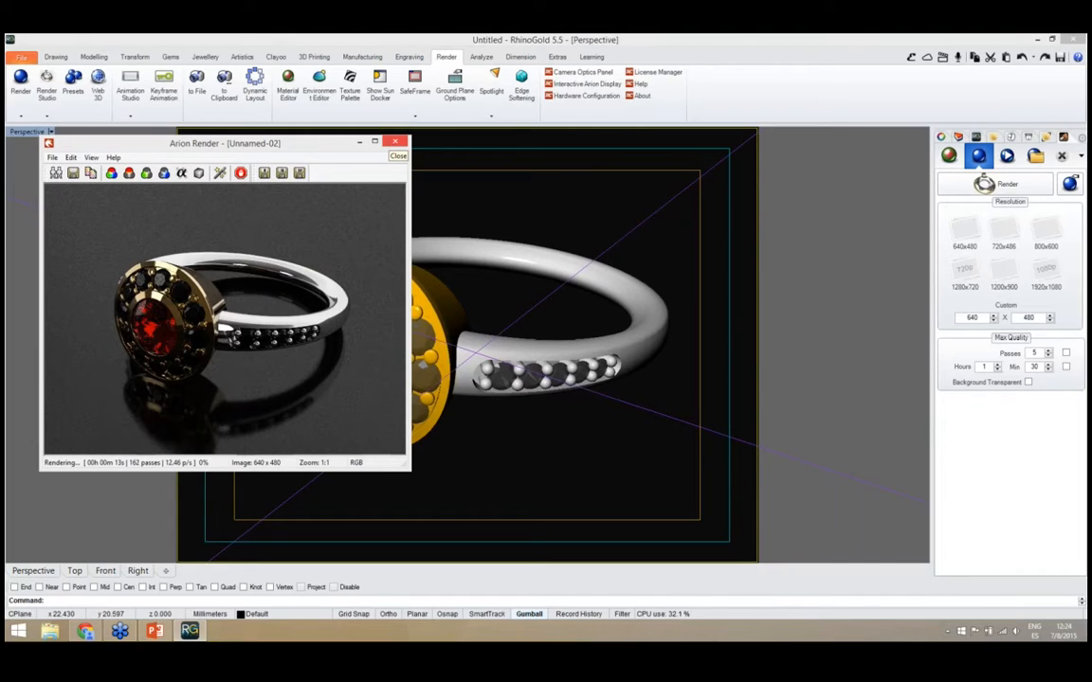
pyautogui.click(395, 141)
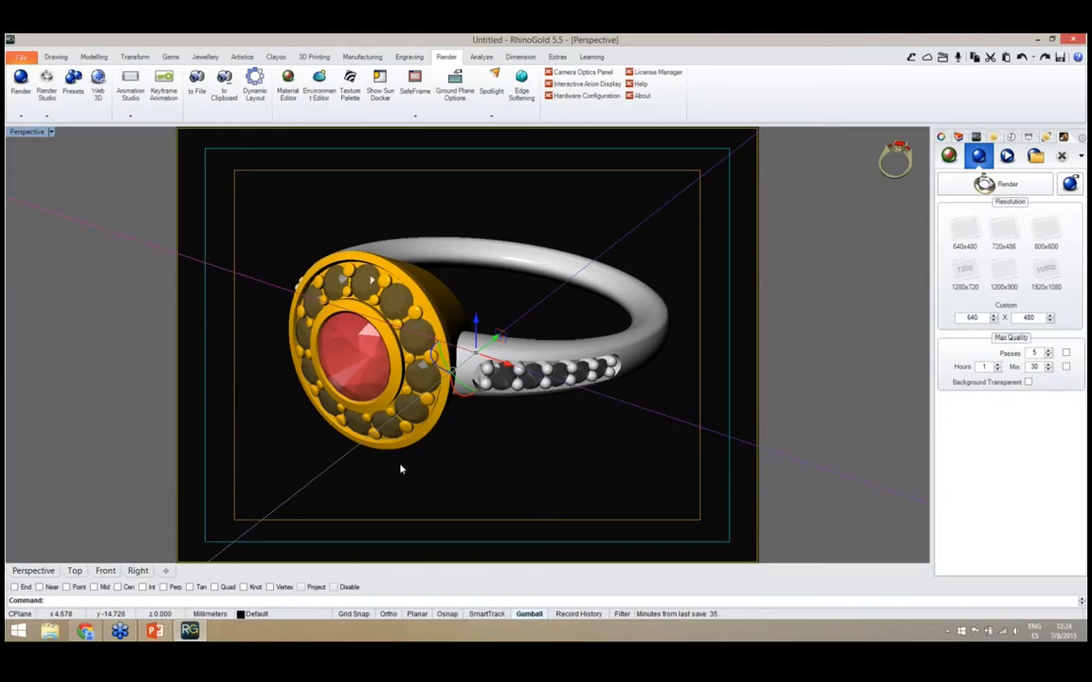
# Start a new document without saving the current ring, maximize the Perspective view, and close the render settings
pyautogui.click(23, 59)
pyautogui.click(28, 75)
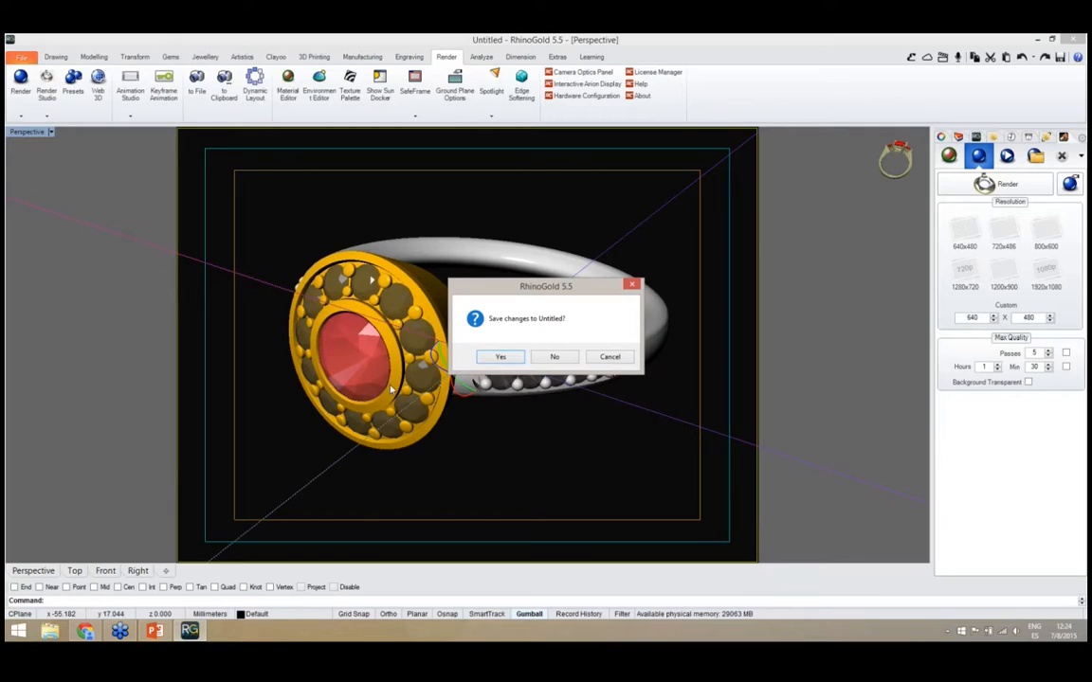
pyautogui.moveTo(483, 297); pyautogui.dragTo(541, 272)
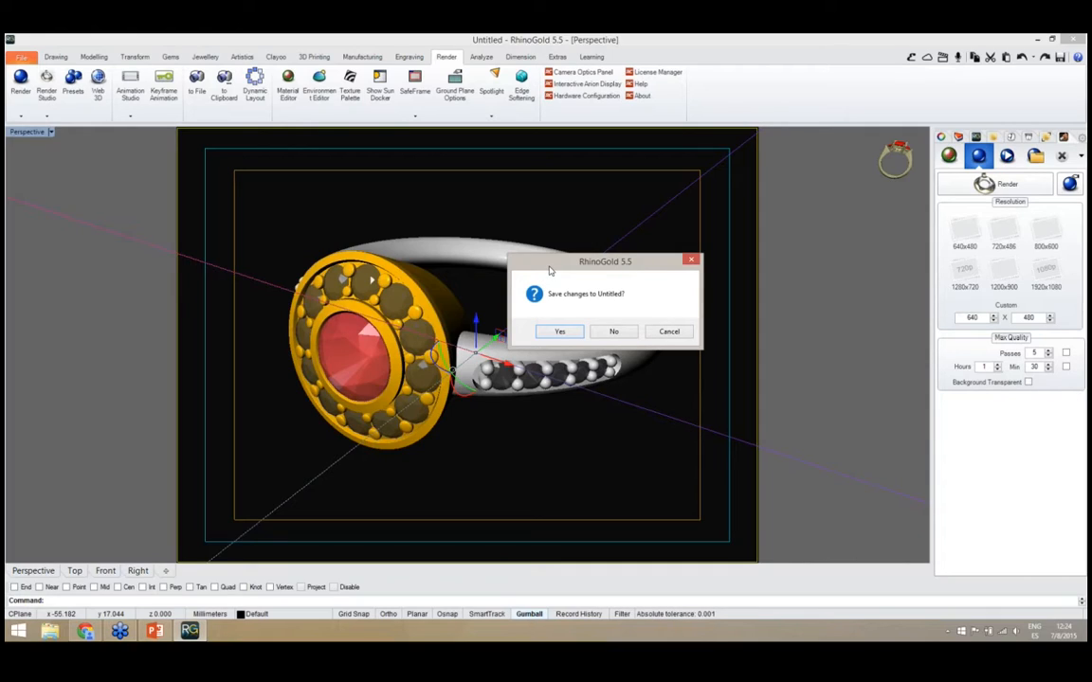
pyautogui.click(612, 332)
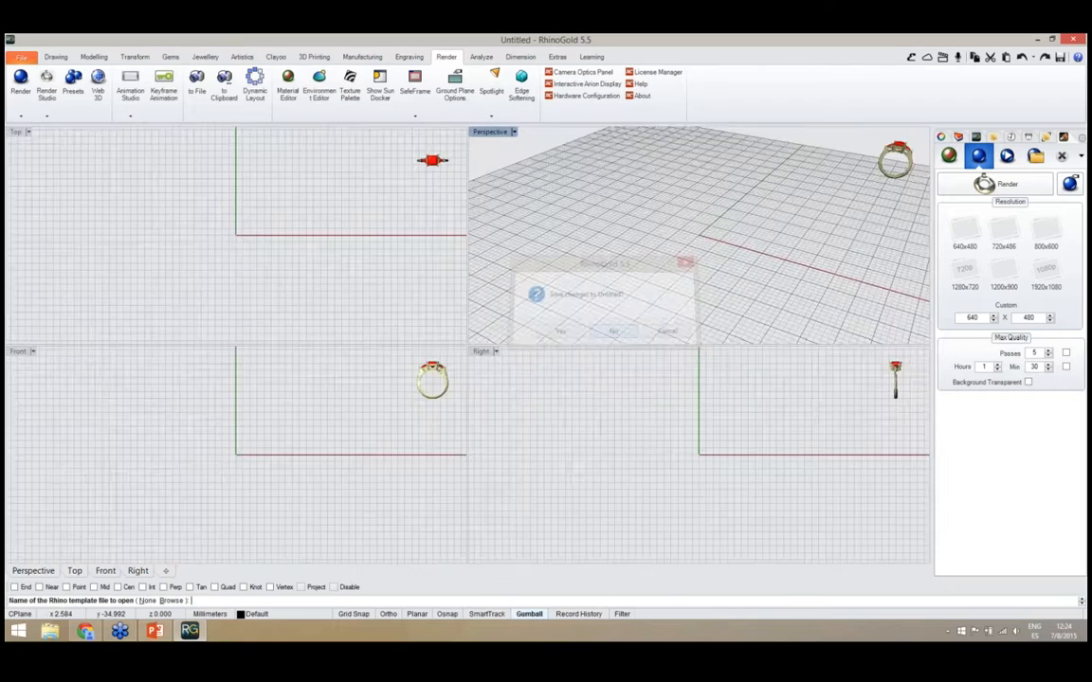
pyautogui.doubleClick(489, 133)
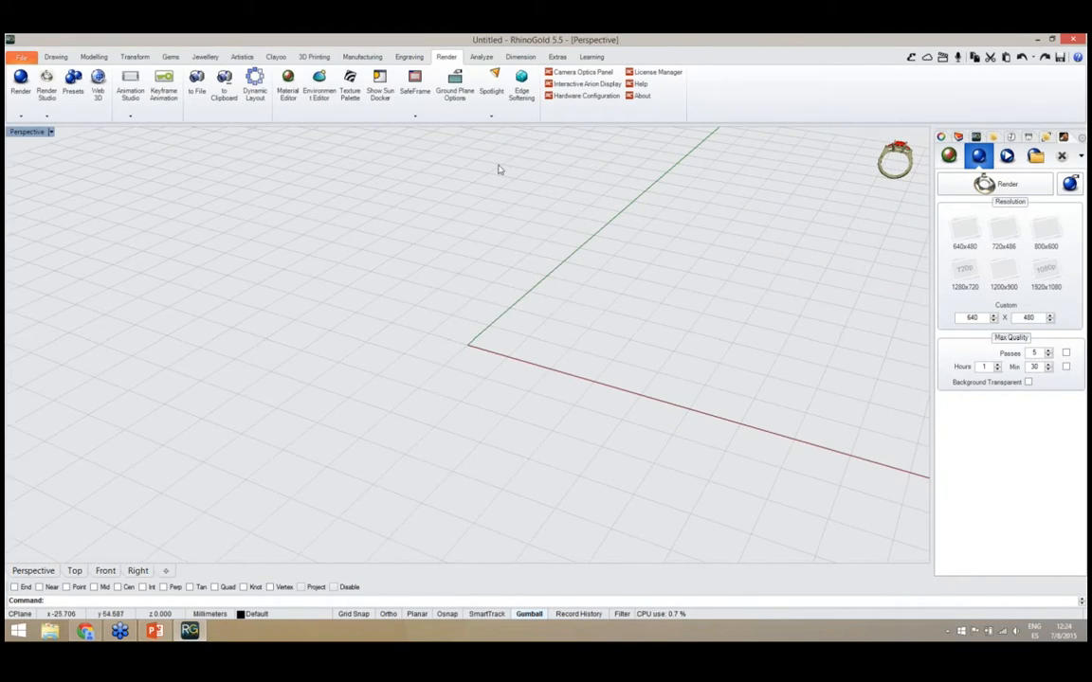
pyautogui.click(1063, 157)
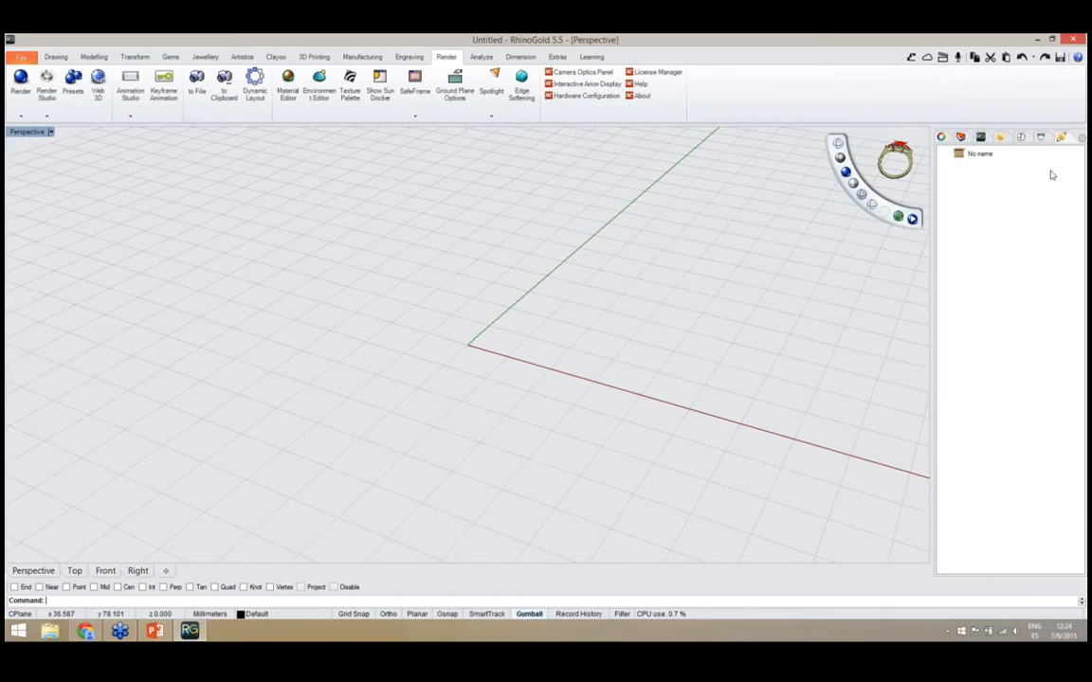
# Insert a signet ring with a flat, rounded-square top from the Elements library
pyautogui.click(910, 58)
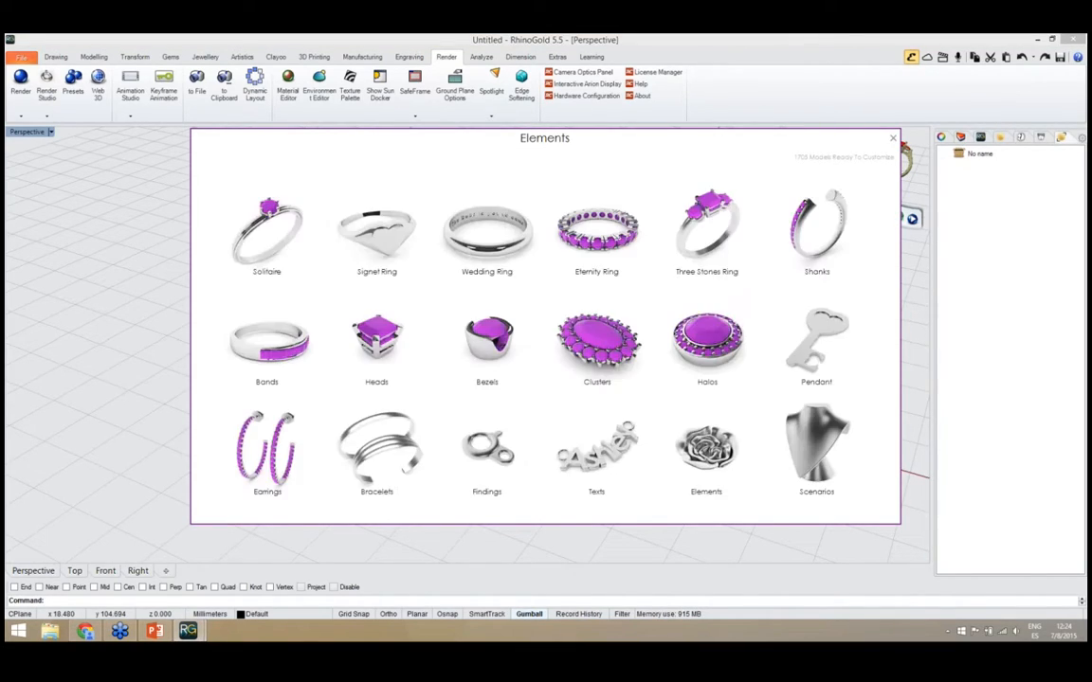
pyautogui.moveTo(626, 142); pyautogui.dragTo(653, 146)
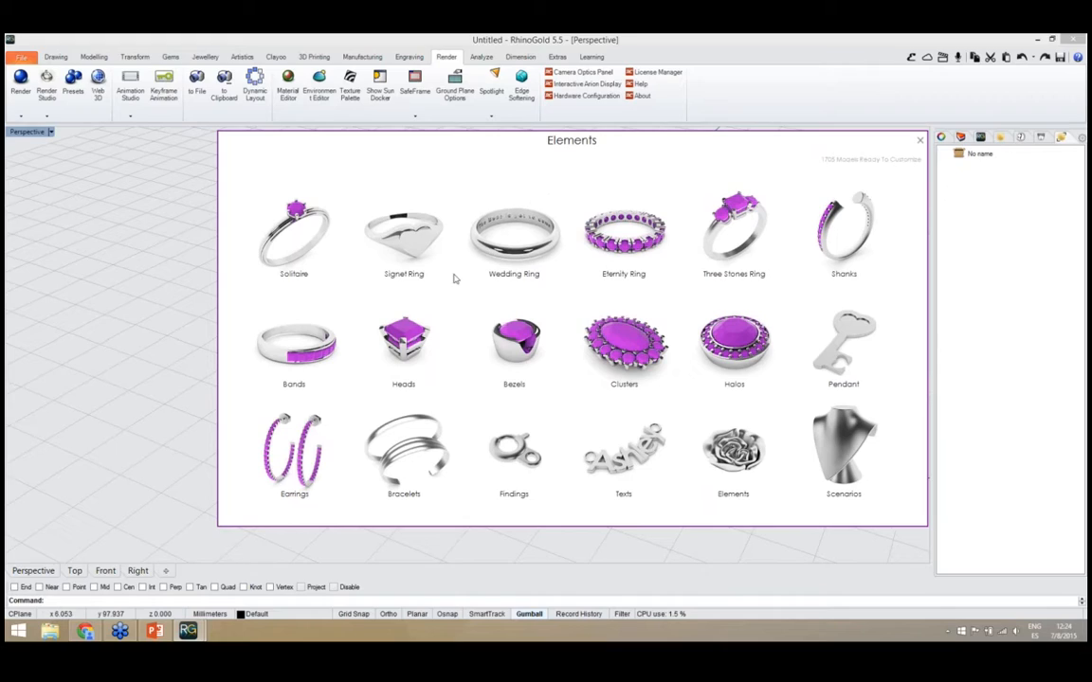
pyautogui.click(422, 257)
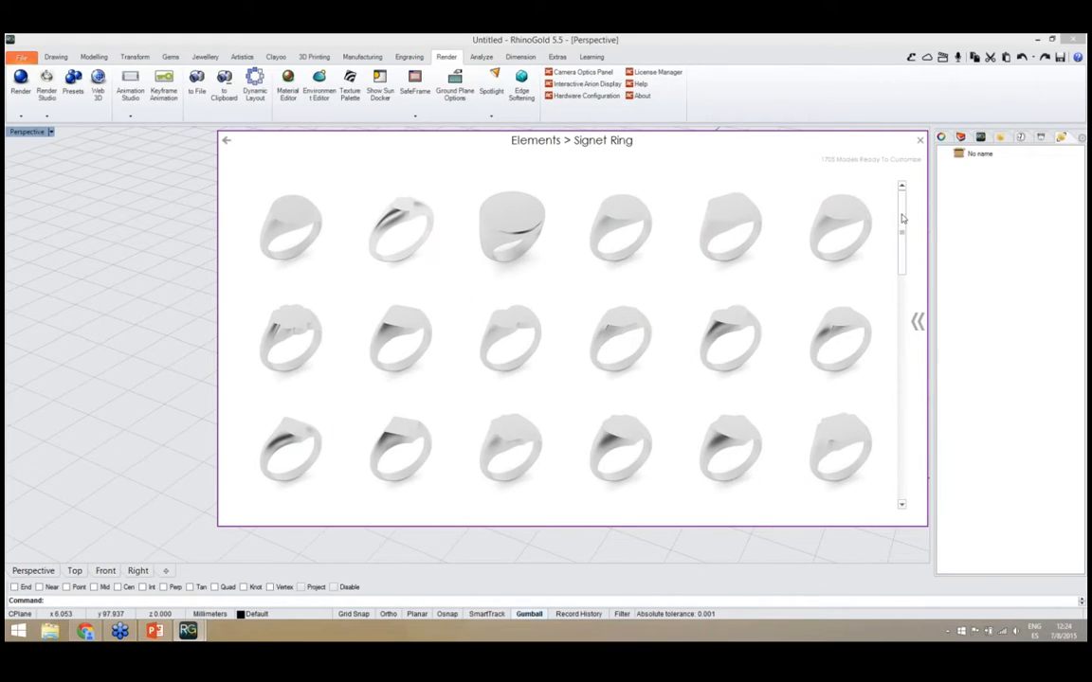
pyautogui.moveTo(903, 219)
pyautogui.mouseDown()
pyautogui.moveTo(902, 267)
pyautogui.moveTo(900, 242)
pyautogui.mouseUp()
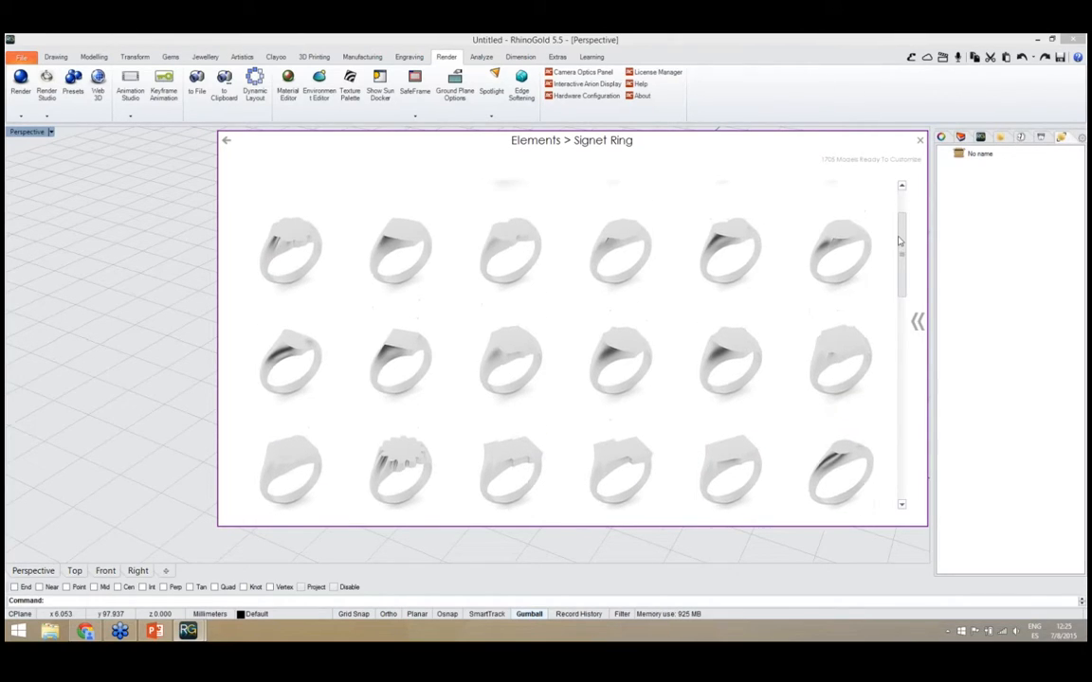
pyautogui.click(392, 251)
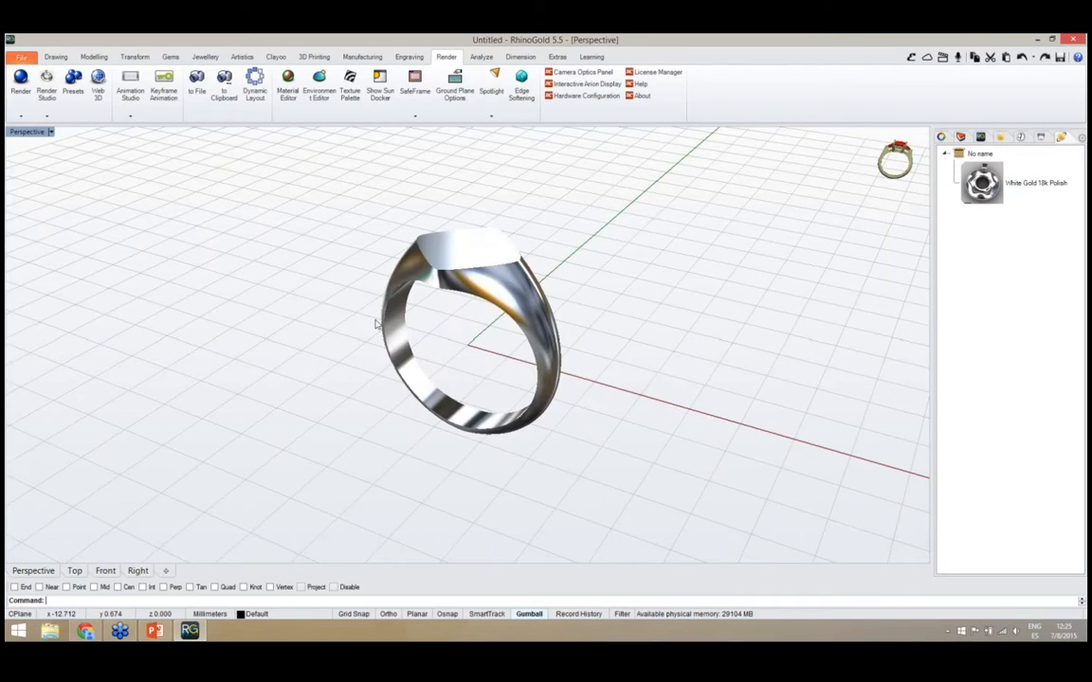
pyautogui.moveTo(377, 325); pyautogui.dragTo(526, 389, button='right')
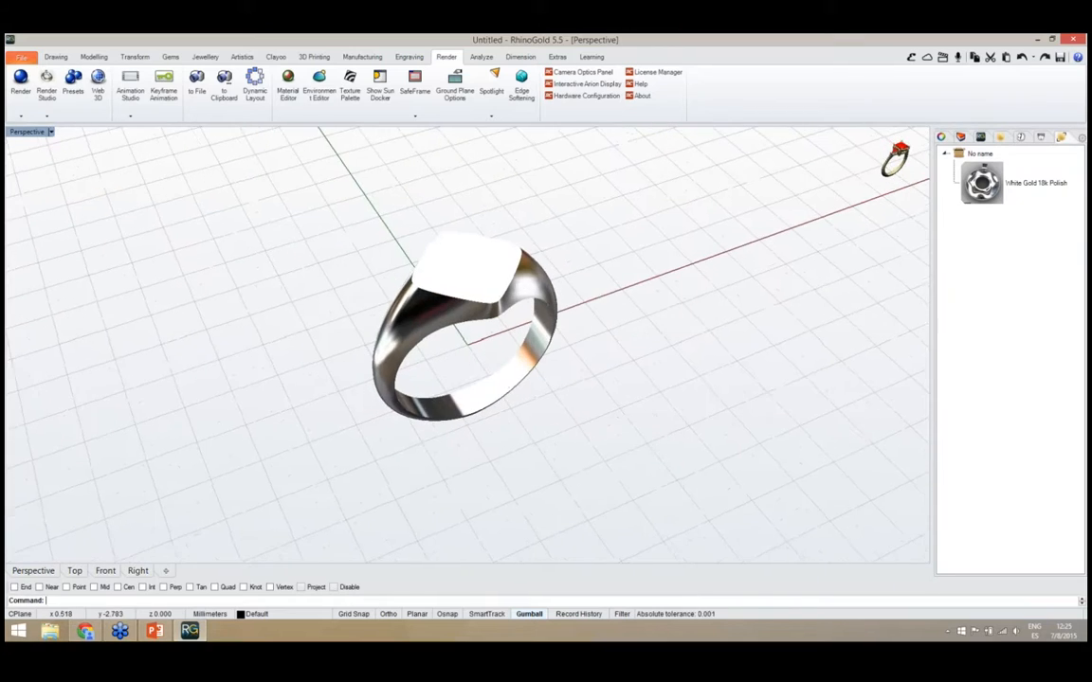
# Open the signet ring for editing and set its European ring size to 18
pyautogui.click(474, 302)
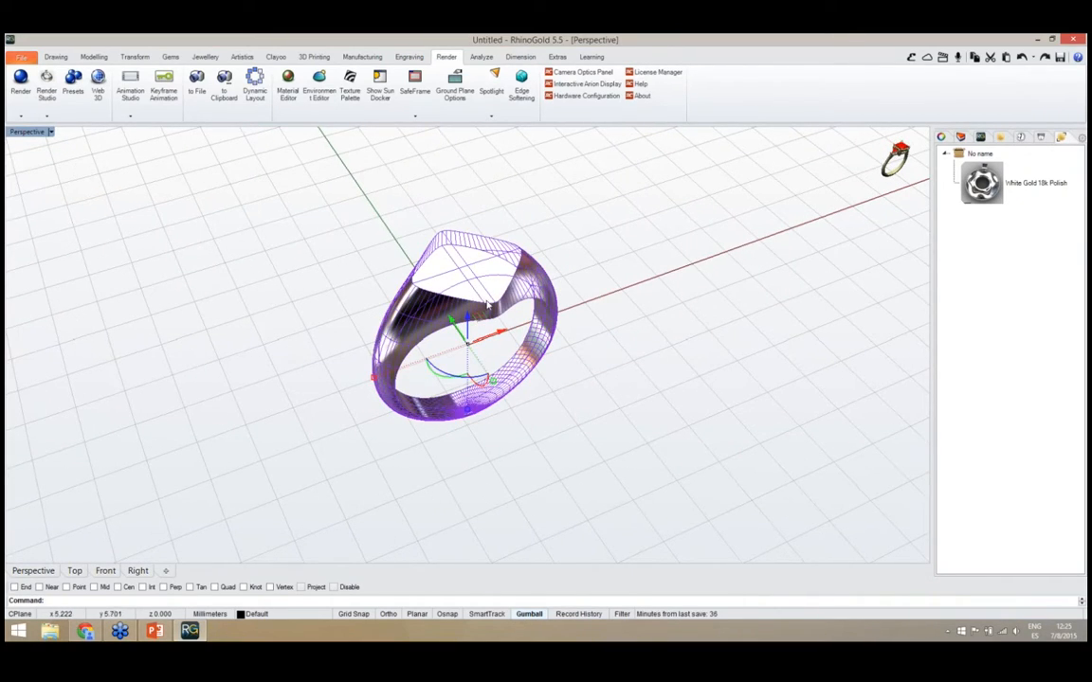
pyautogui.moveTo(569, 409); pyautogui.dragTo(566, 395, button='right')
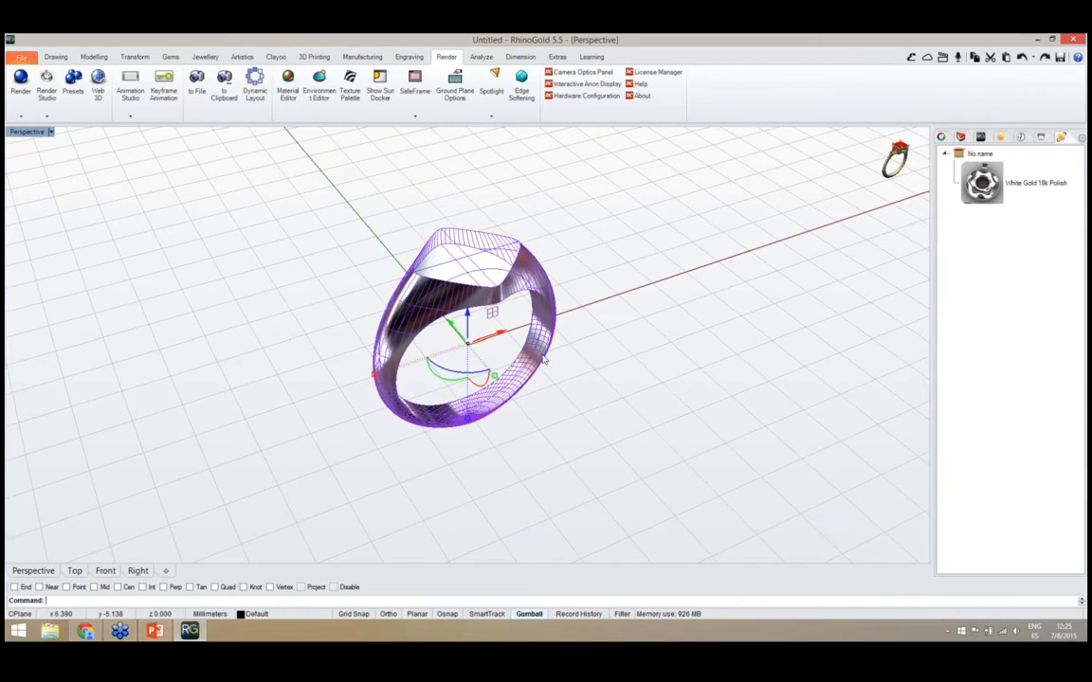
pyautogui.middleClick(544, 359)
pyautogui.click(558, 417)
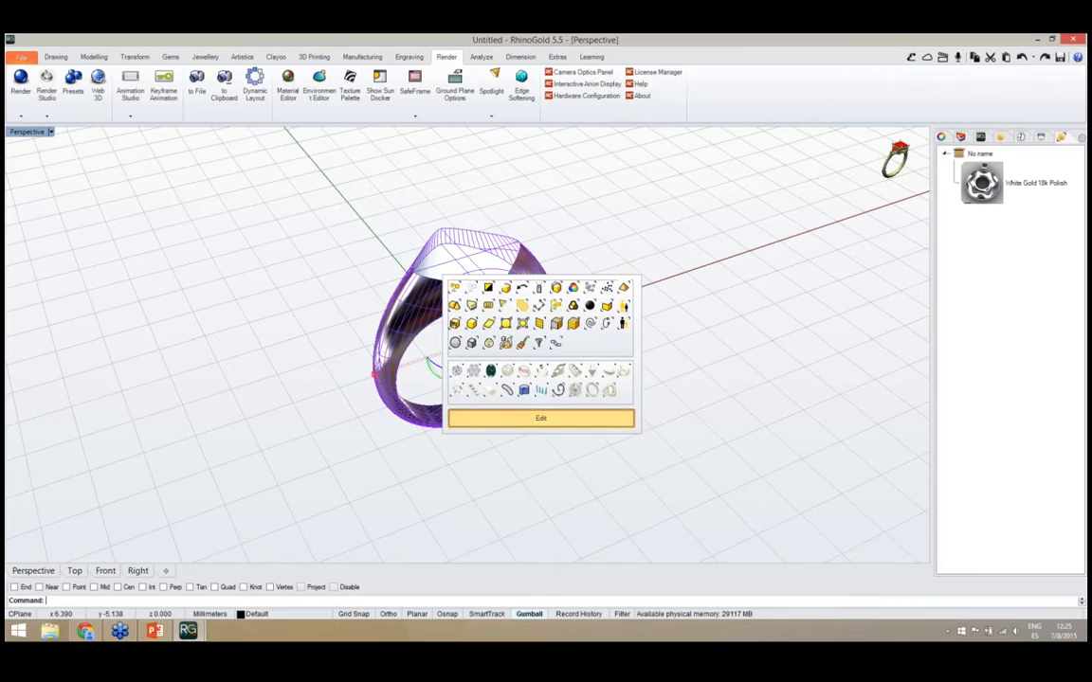
pyautogui.moveTo(668, 441); pyautogui.dragTo(645, 361, button='right')
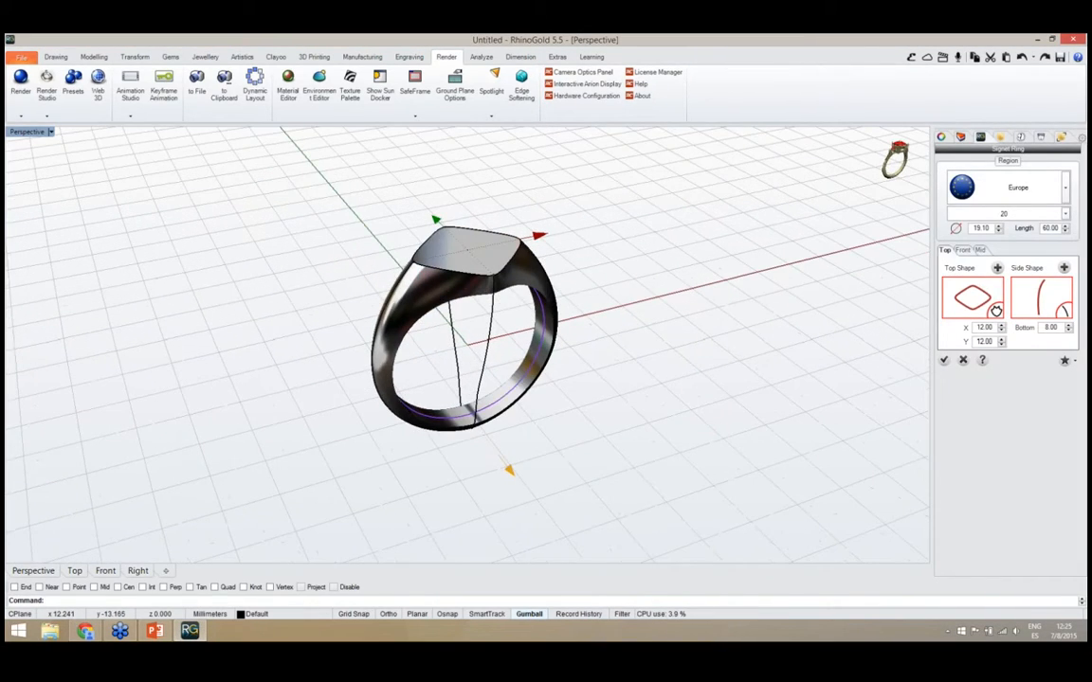
pyautogui.click(970, 216)
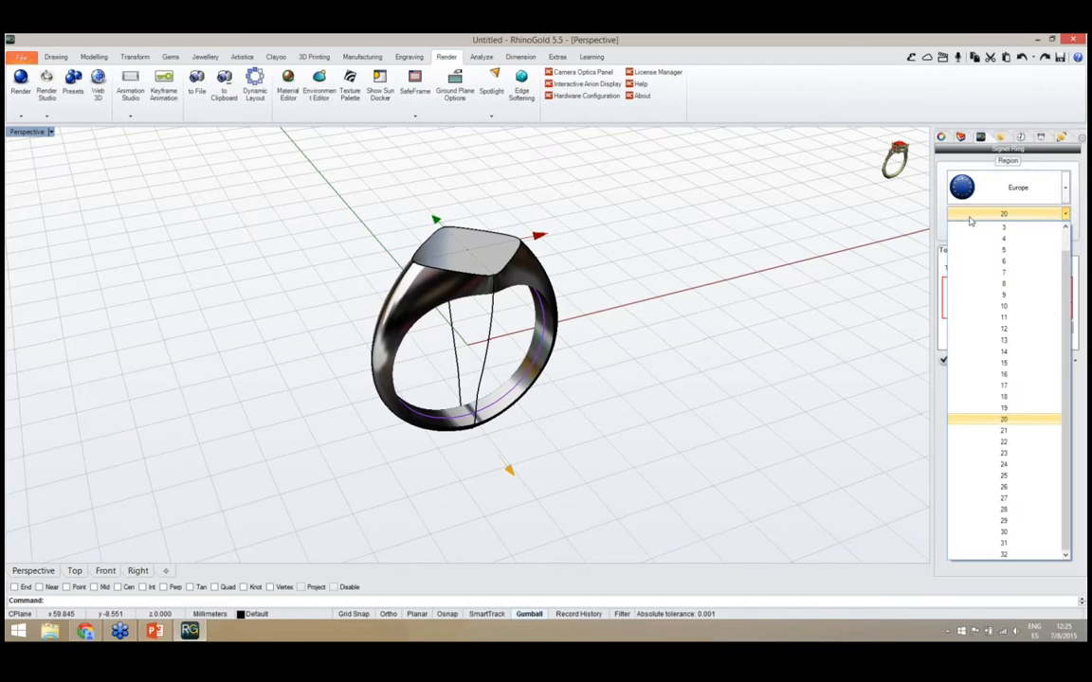
pyautogui.click(1003, 419)
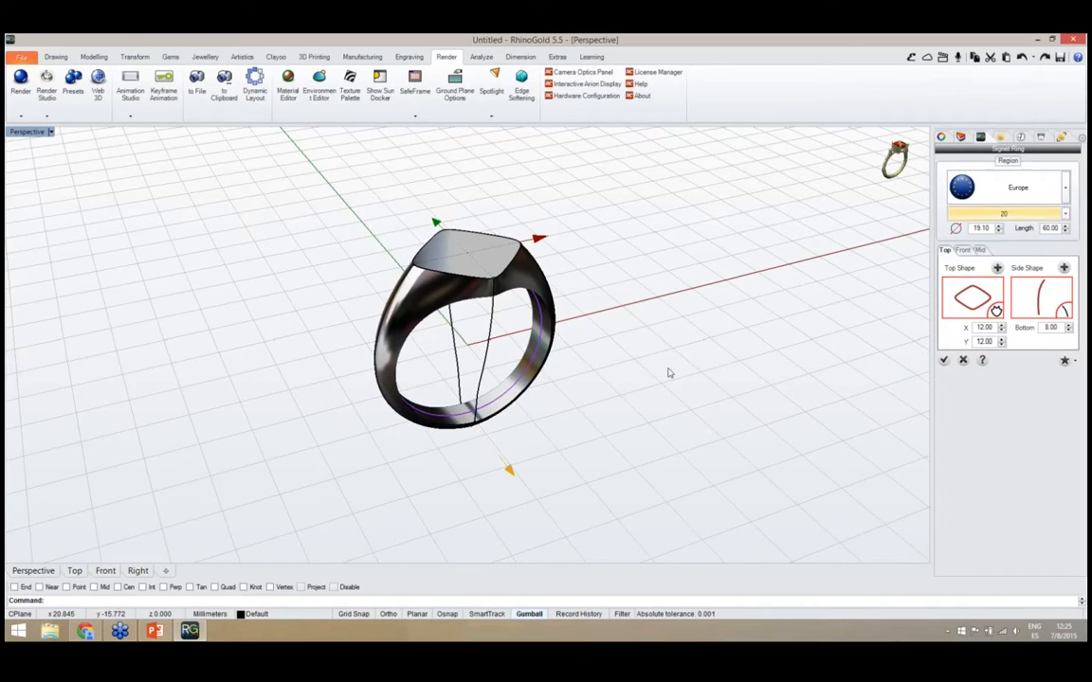
pyautogui.scroll(6, 478, 263)
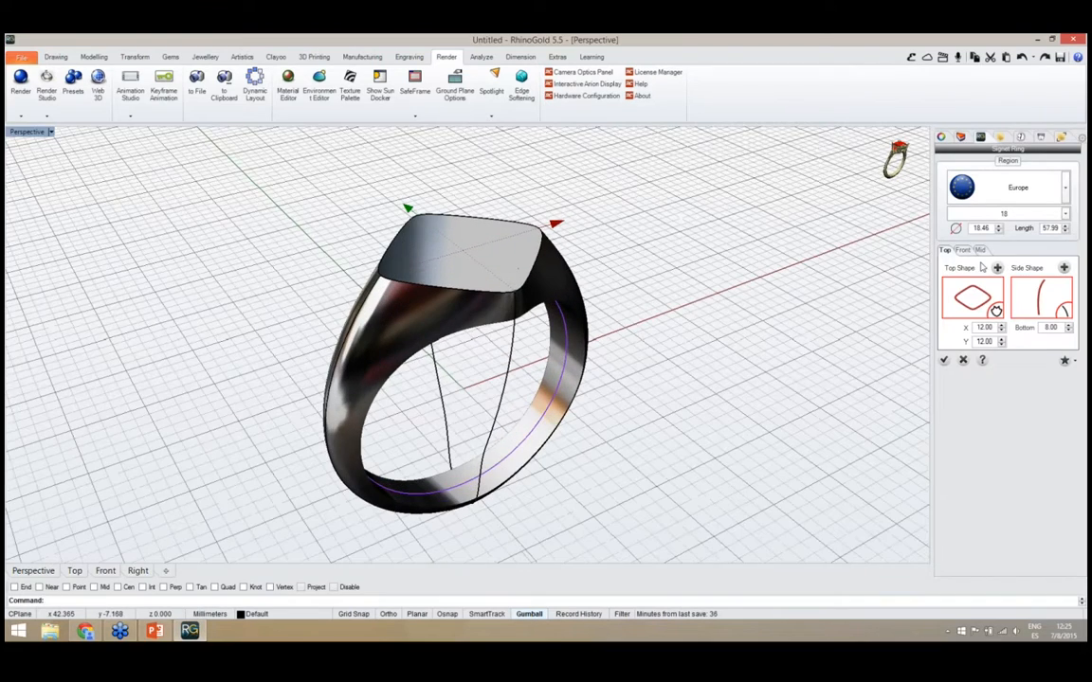
# Set the signet ring's top thickness to 3.00 mm in its front profile and accept the edits
pyautogui.click(963, 250)
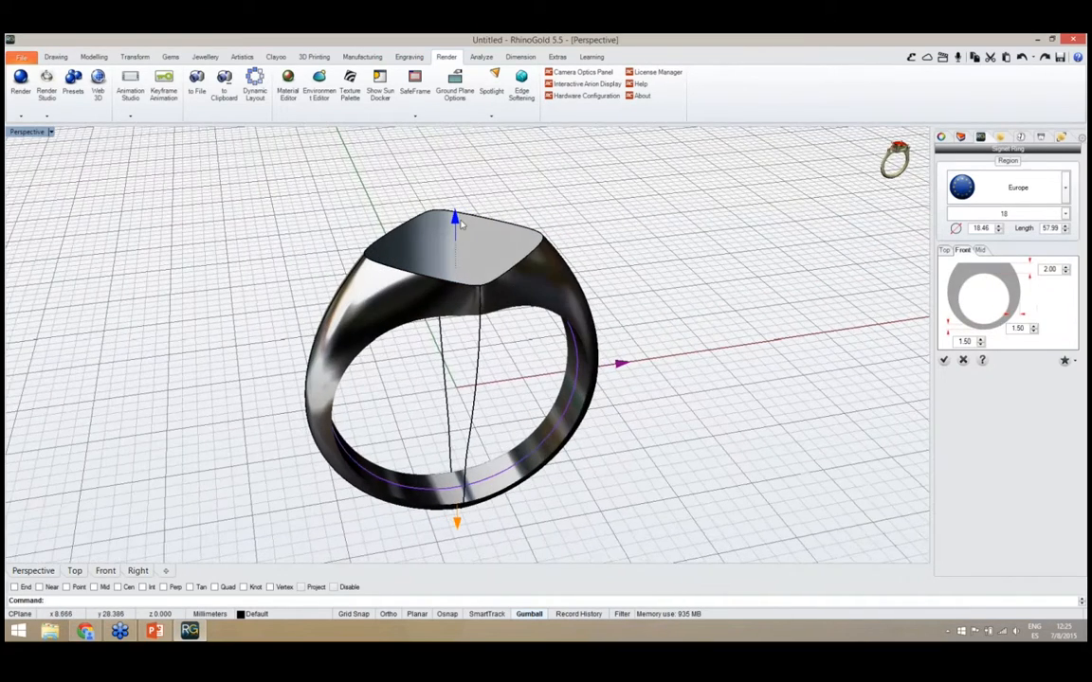
pyautogui.moveTo(458, 223); pyautogui.dragTo(458, 215)
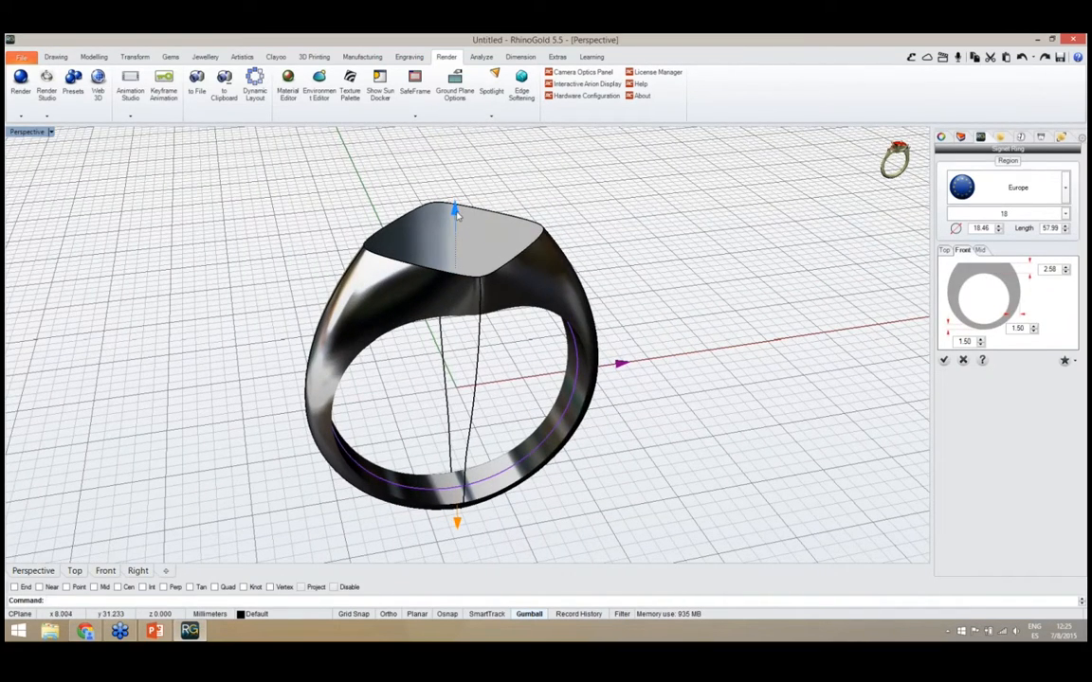
pyautogui.click(456, 212)
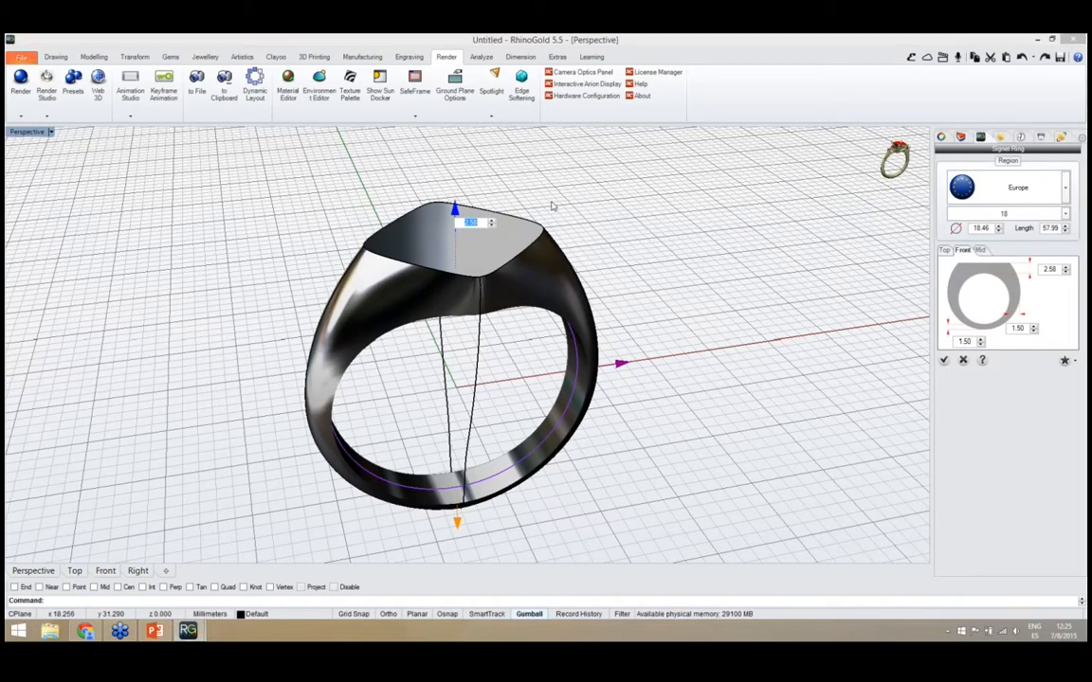
pyautogui.write('3')
pyautogui.press('Return')
pyautogui.moveTo(504, 316); pyautogui.dragTo(618, 417, button='right')
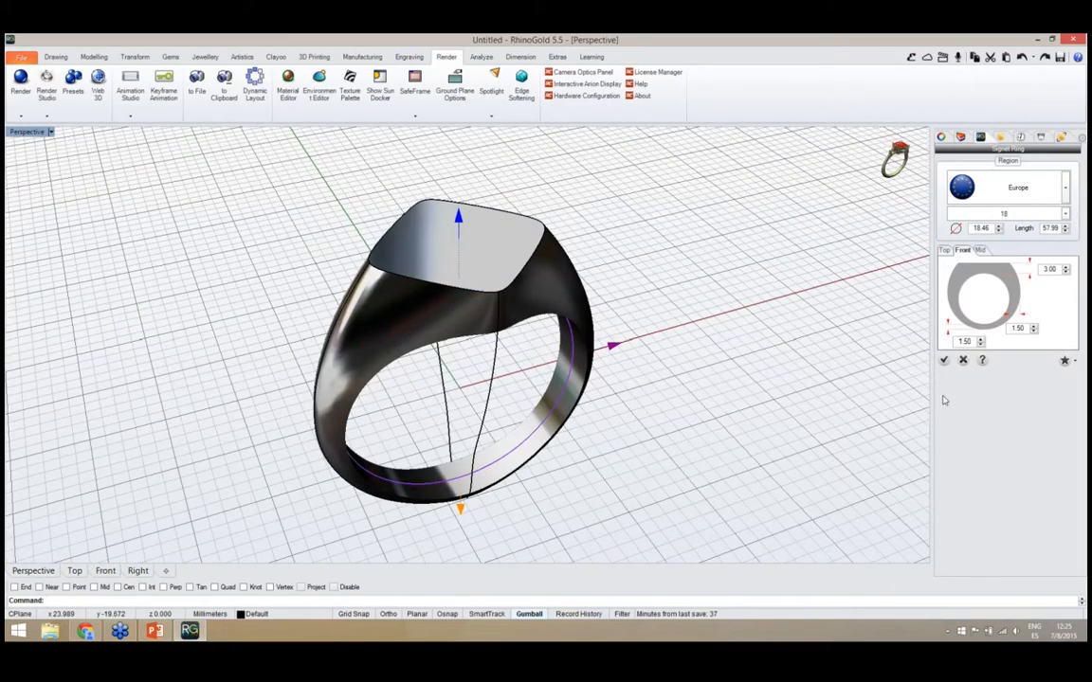
pyautogui.moveTo(695, 378); pyautogui.dragTo(513, 373, button='right')
pyautogui.moveTo(572, 417); pyautogui.dragTo(836, 453, button='right')
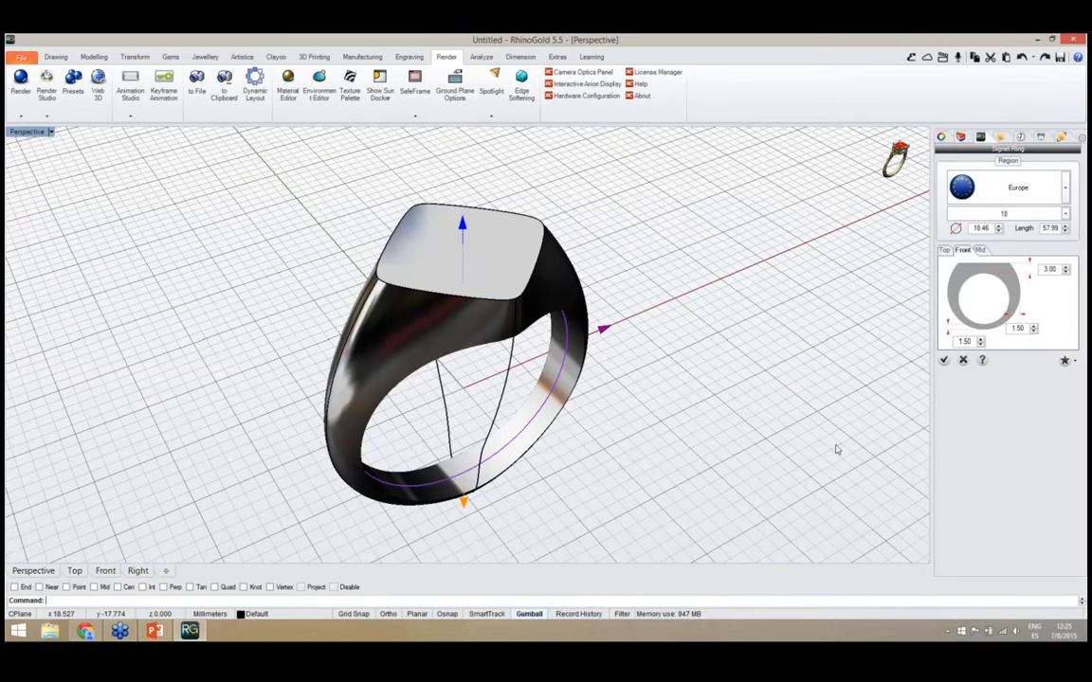
pyautogui.click(943, 362)
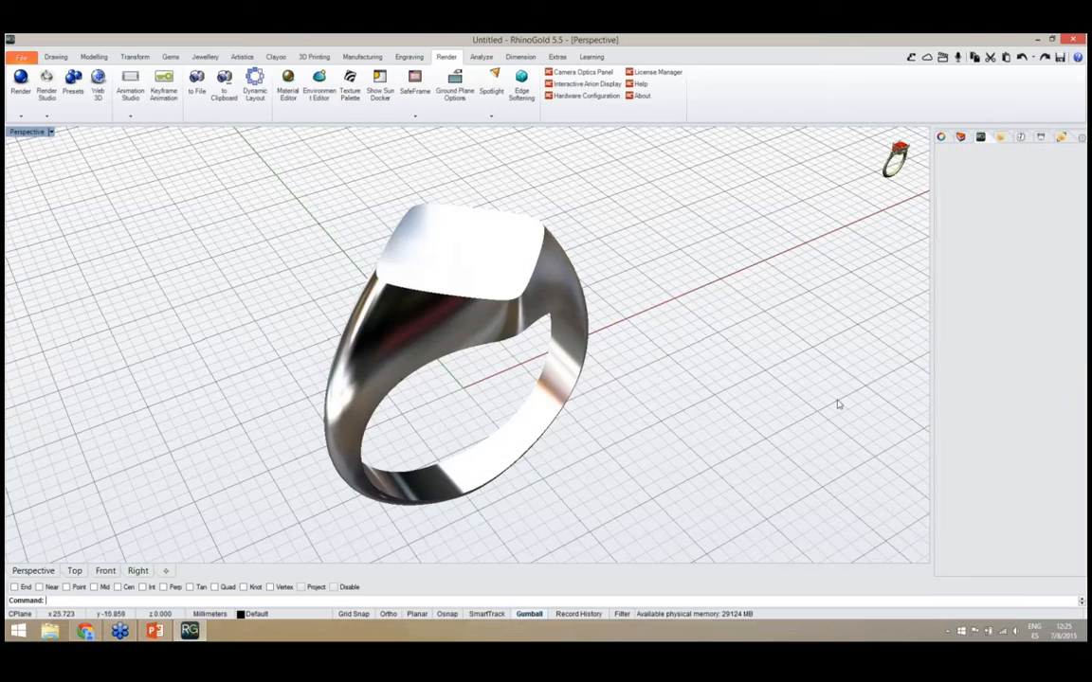
# Insert the fleur-de-lis ornament from the Elements category of the Elements library
pyautogui.moveTo(713, 426); pyautogui.dragTo(448, 366, button='right')
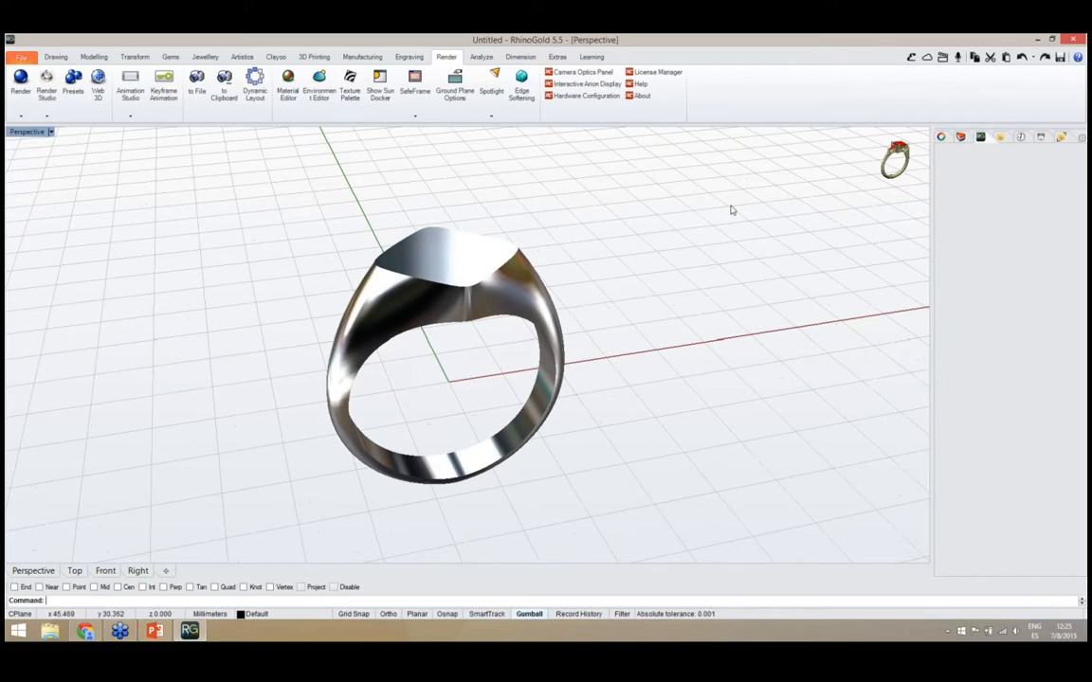
pyautogui.click(910, 58)
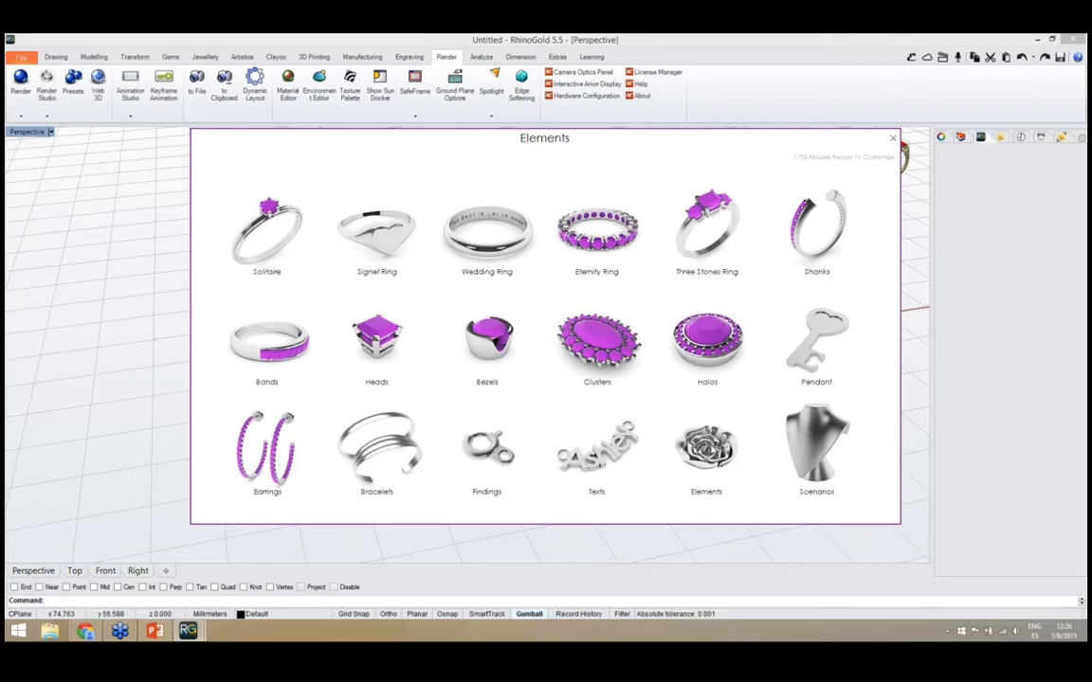
pyautogui.click(713, 450)
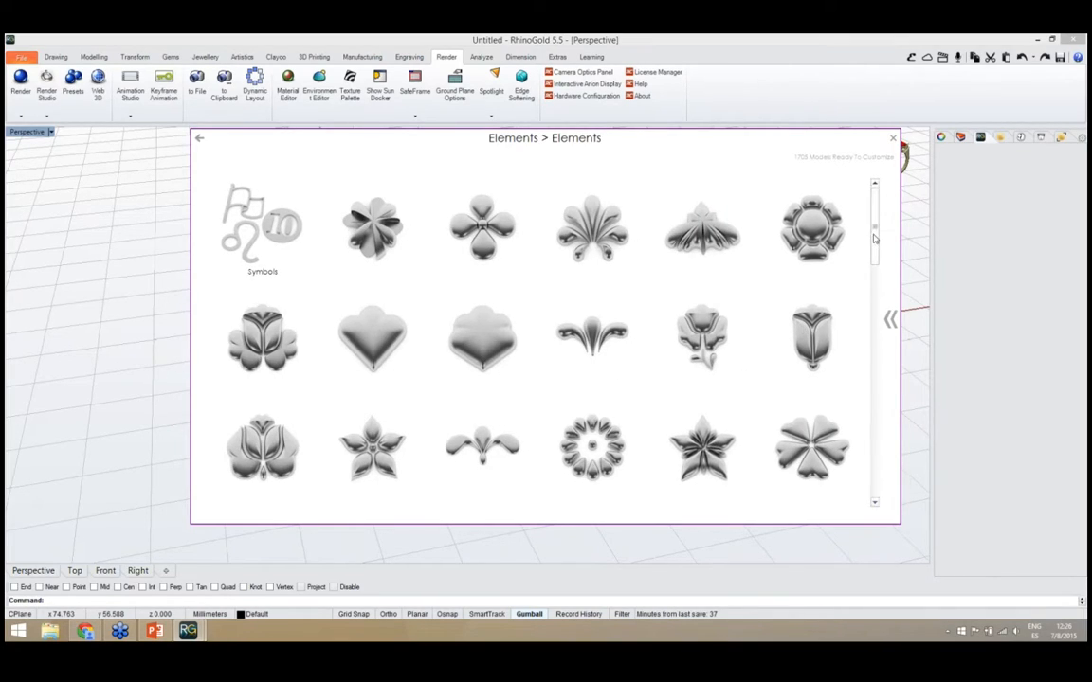
pyautogui.moveTo(875, 235); pyautogui.dragTo(868, 437)
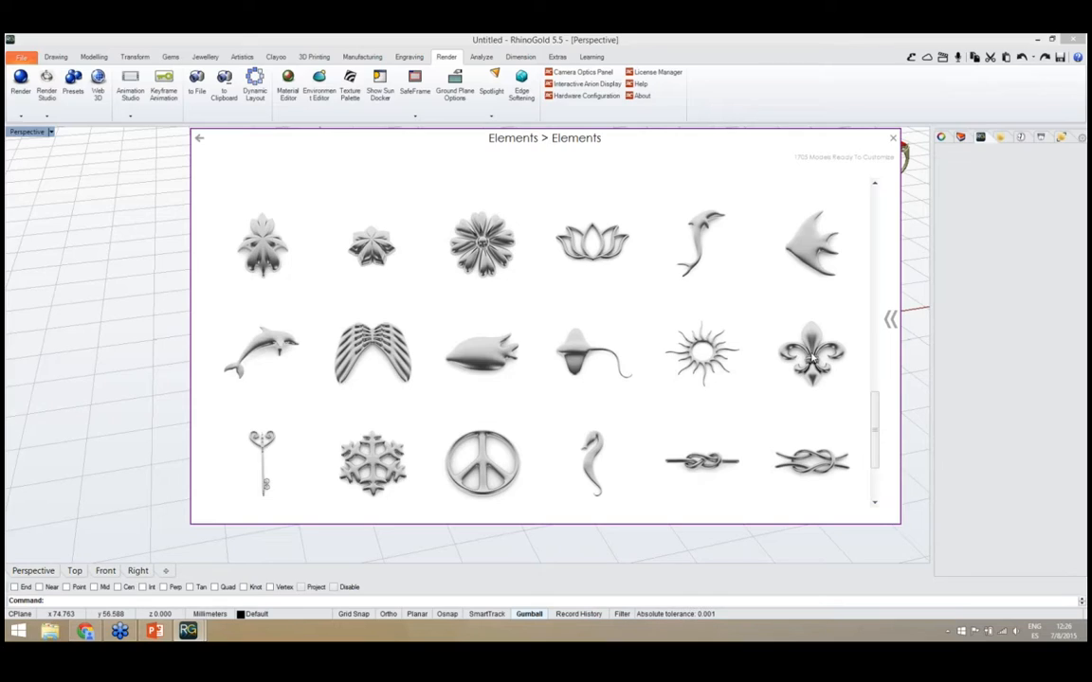
pyautogui.click(811, 357)
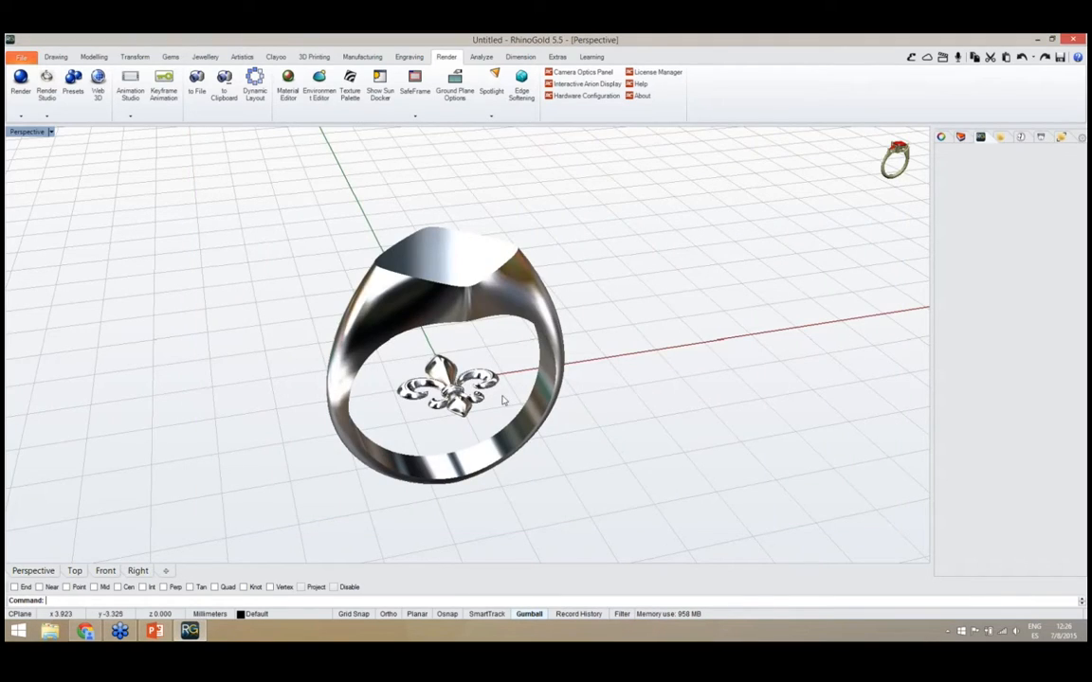
# Move the fleur-de-lis ornament straight up from the ring's centre onto the signet's flat top face
pyautogui.moveTo(532, 428); pyautogui.dragTo(459, 352, button='right')
pyautogui.scroll(2, 433, 381)
pyautogui.click(442, 389)
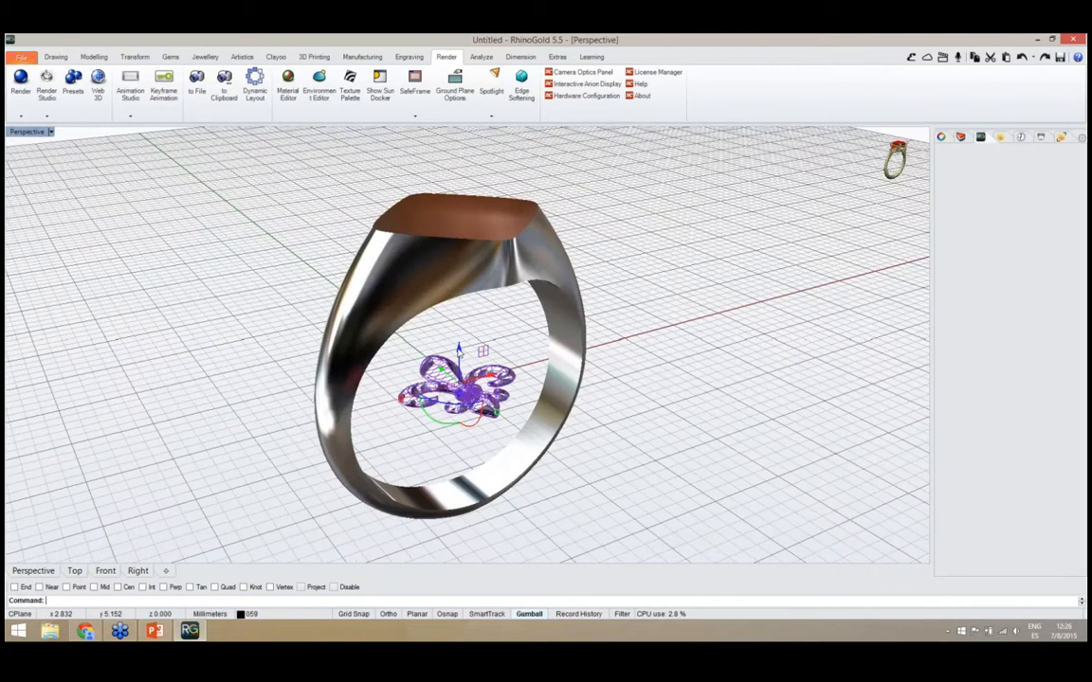
pyautogui.moveTo(459, 351); pyautogui.dragTo(477, 173)
pyautogui.click(577, 226)
pyautogui.moveTo(577, 226); pyautogui.dragTo(608, 351, button='right')
pyautogui.scroll(4, 512, 355)
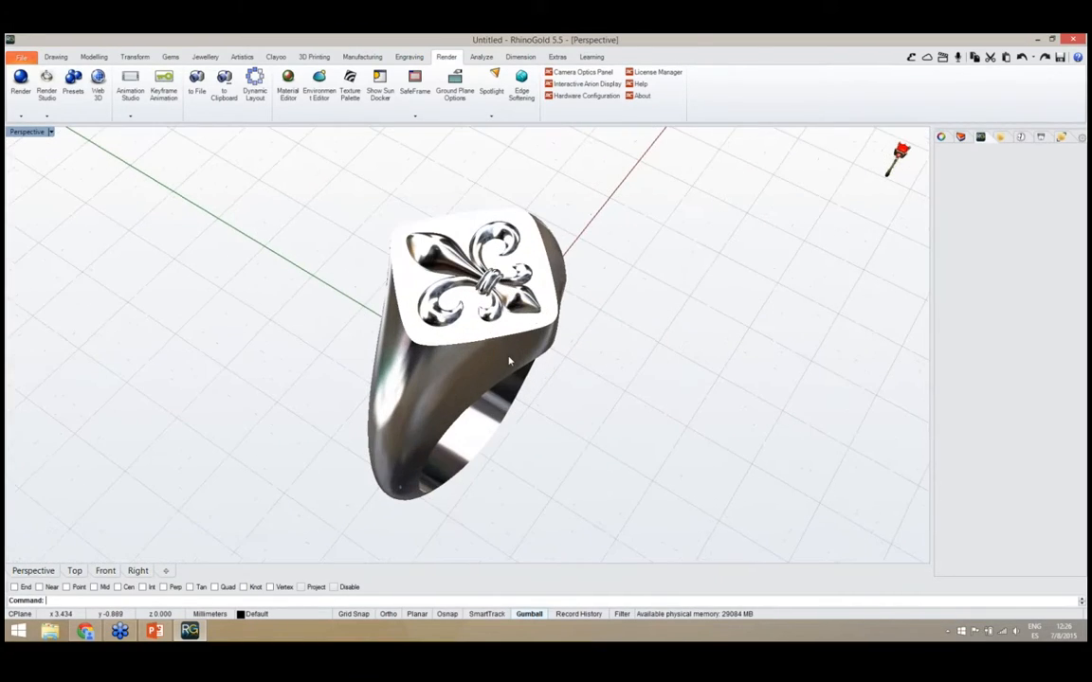
# Examine the signet ring from several angles, checking how the fleur-de-lis sits on its flat top face
pyautogui.moveTo(514, 362); pyautogui.dragTo(410, 368, button='right')
pyautogui.scroll(-2, 433, 345)
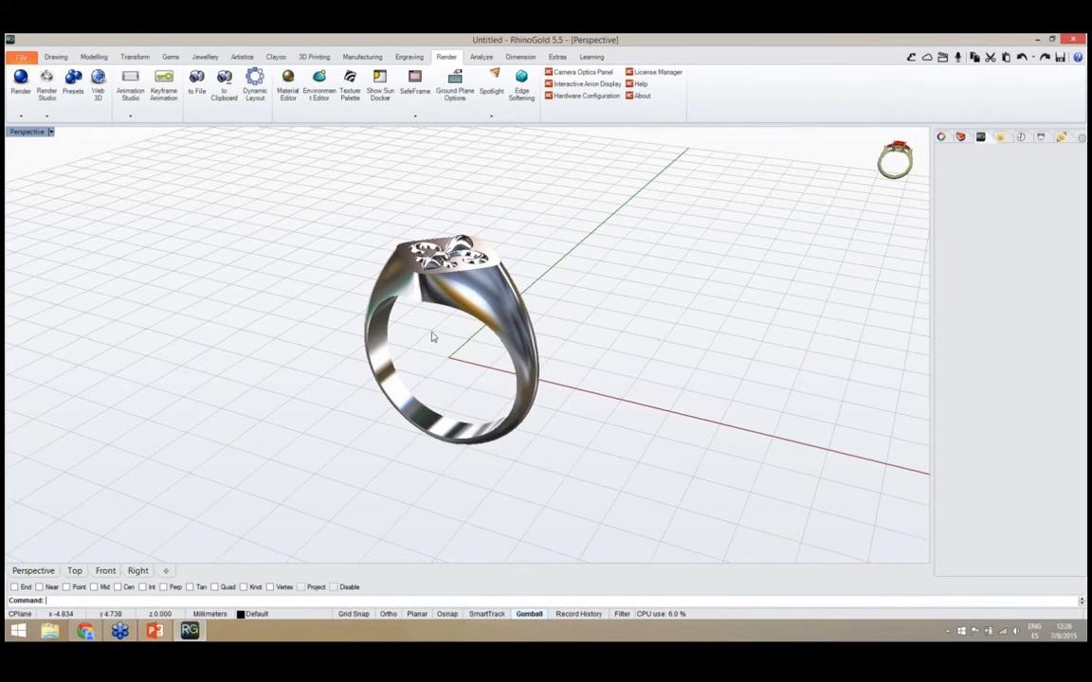
pyautogui.moveTo(434, 337)
pyautogui.mouseDown(button='right')
pyautogui.moveTo(509, 352)
pyautogui.moveTo(423, 321)
pyautogui.mouseUp(button='right')
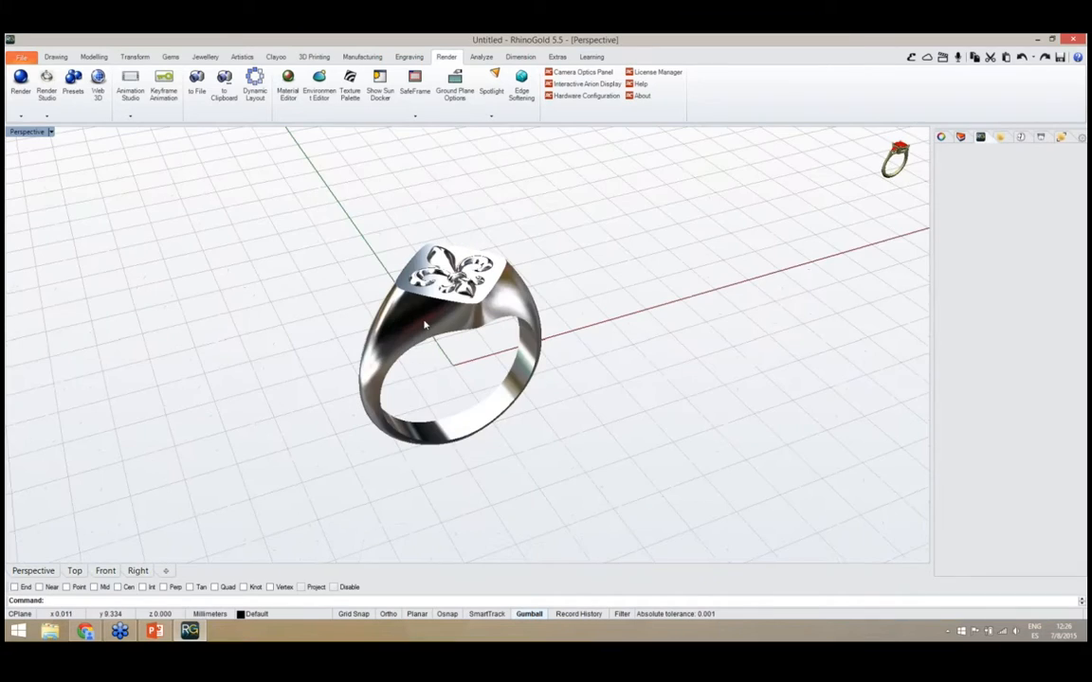
pyautogui.scroll(6, 423, 321)
pyautogui.scroll(-4, 423, 312)
pyautogui.moveTo(424, 312); pyautogui.dragTo(425, 337, button='right')
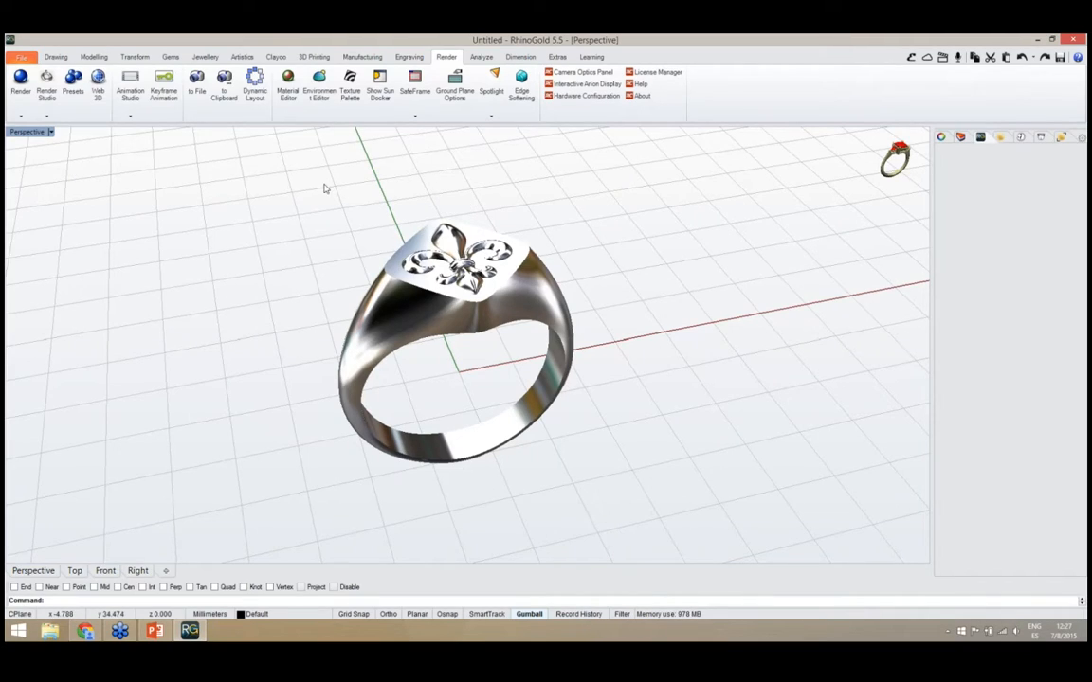
pyautogui.click(207, 57)
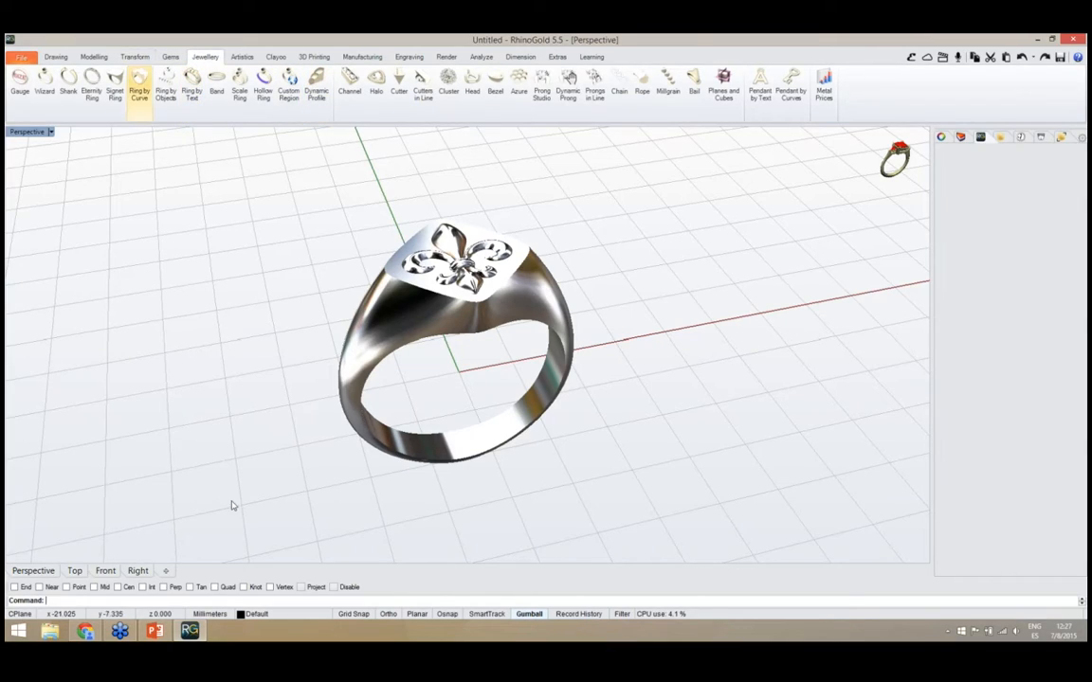
pyautogui.moveTo(356, 453); pyautogui.dragTo(407, 445, button='right')
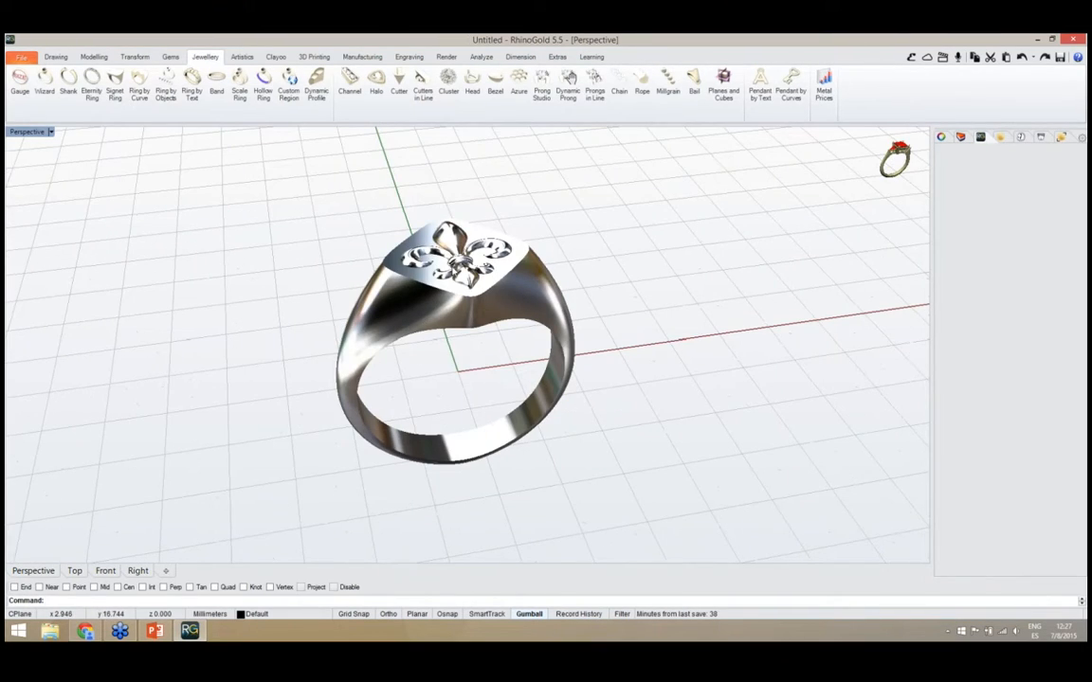
pyautogui.scroll(5, 408, 246)
pyautogui.scroll(-2, 454, 320)
pyautogui.moveTo(454, 319); pyautogui.dragTo(462, 400, button='right')
pyautogui.scroll(-2, 449, 350)
pyautogui.scroll(4, 442, 361)
pyautogui.scroll(-2, 469, 336)
pyautogui.moveTo(468, 337); pyautogui.dragTo(428, 347, button='right')
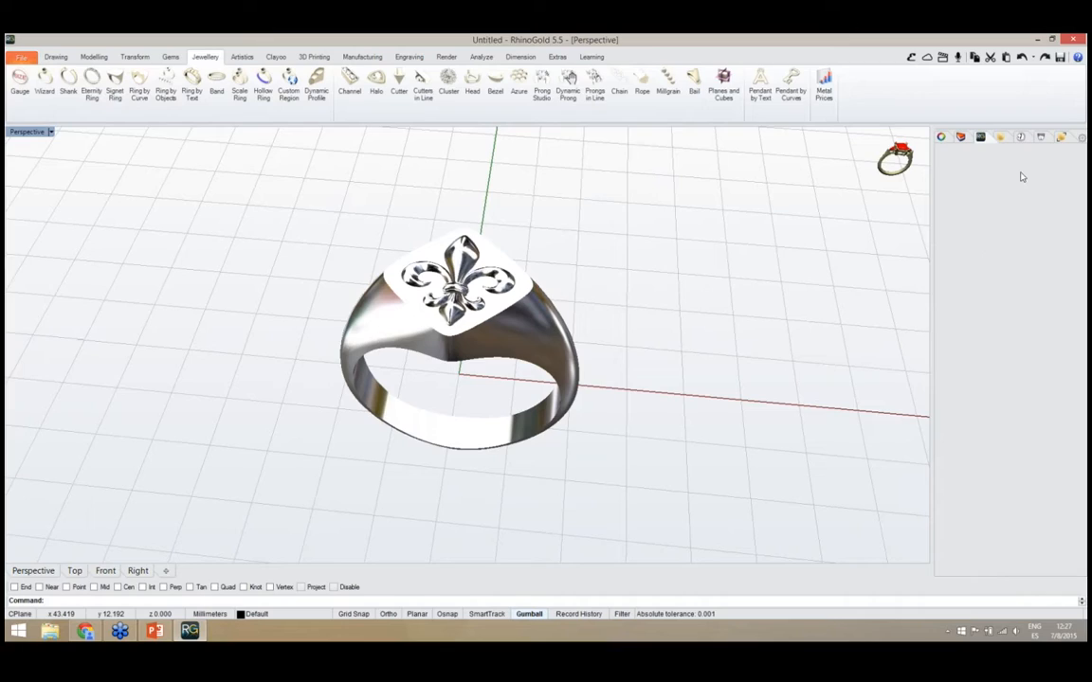
# Calculate the metal weights for the signet ring together with its fleur-de-lis ornament
pyautogui.click(1040, 138)
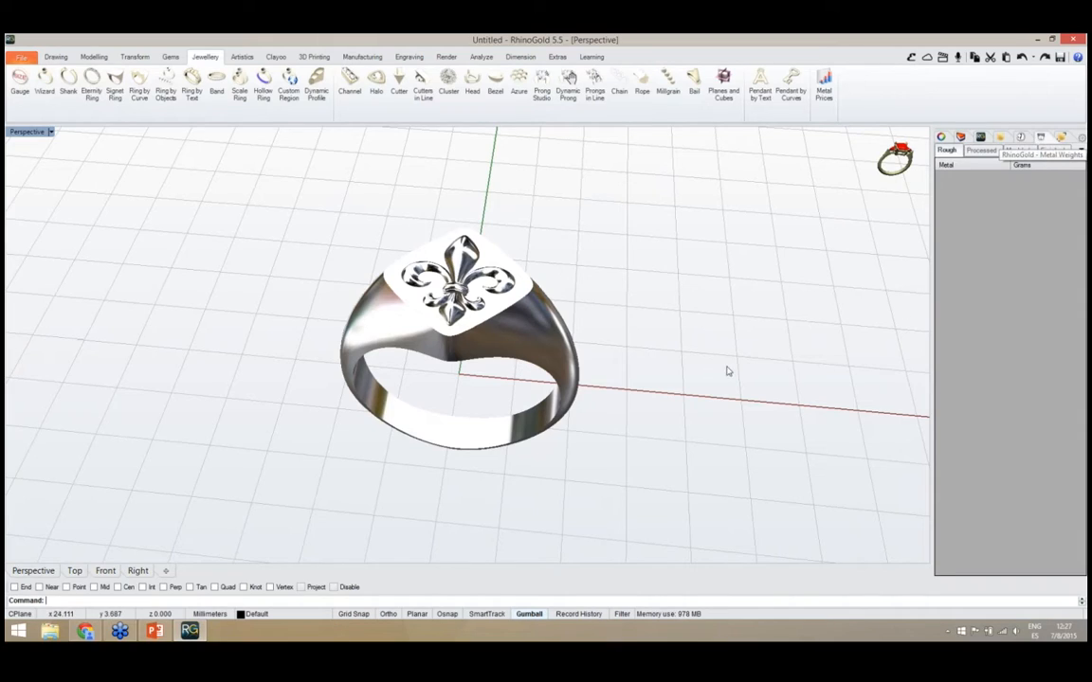
pyautogui.moveTo(630, 356); pyautogui.dragTo(394, 217)
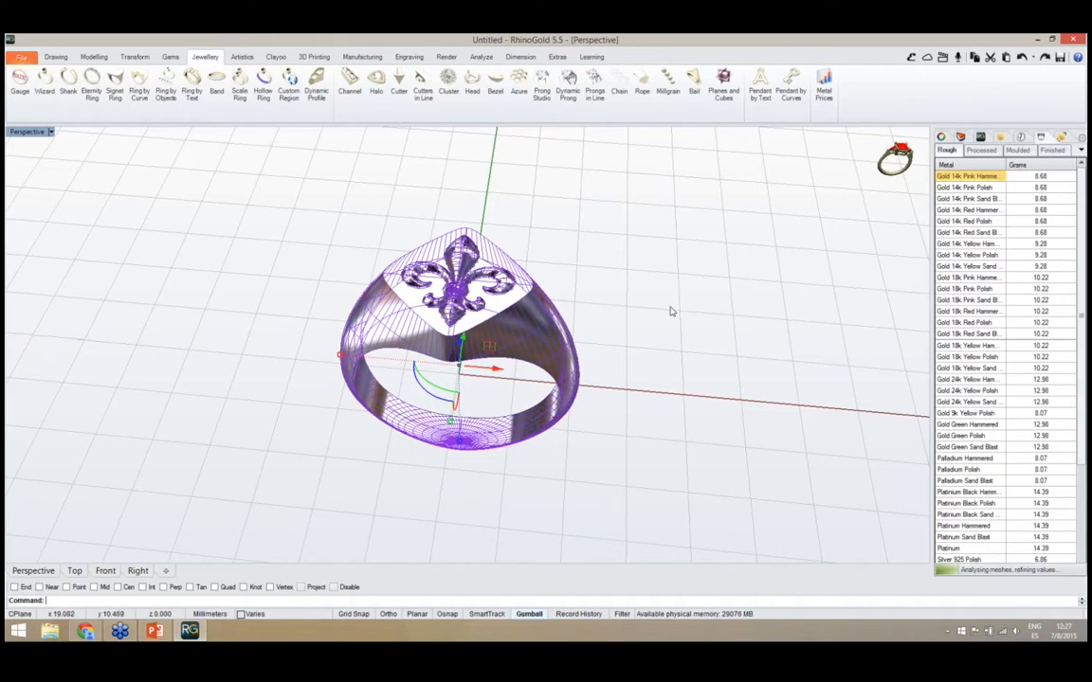
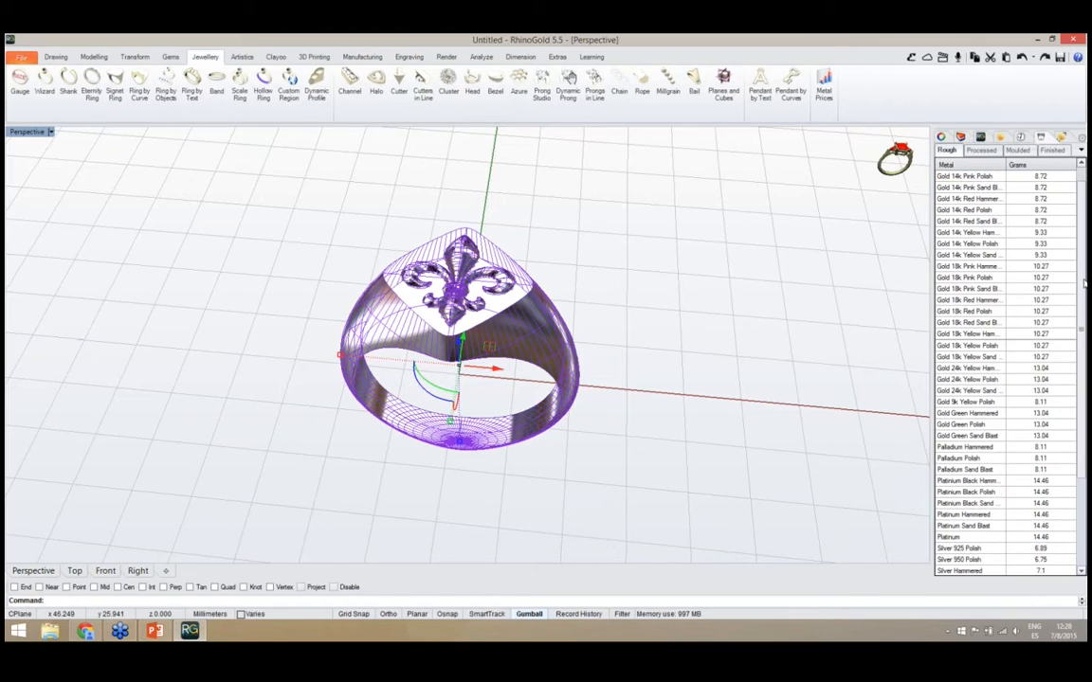
# Review the rough metal weights down to the White Gold entries and examine the finished signet ring from several angles
pyautogui.scroll(-2, 1084, 279)
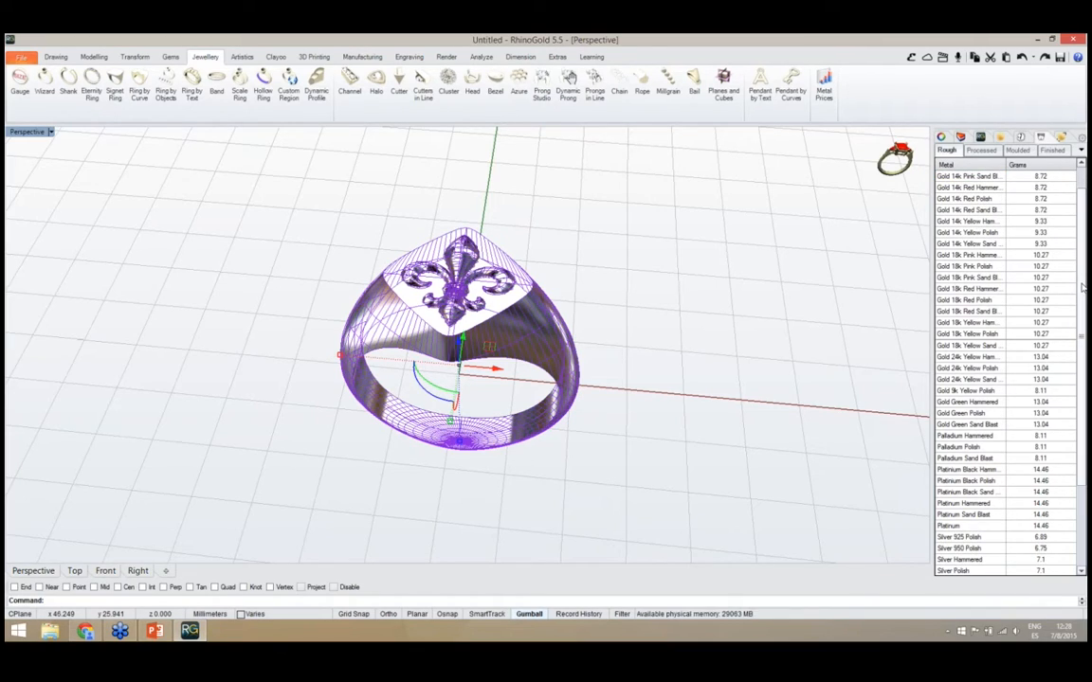
pyautogui.moveTo(1082, 286); pyautogui.dragTo(1082, 371)
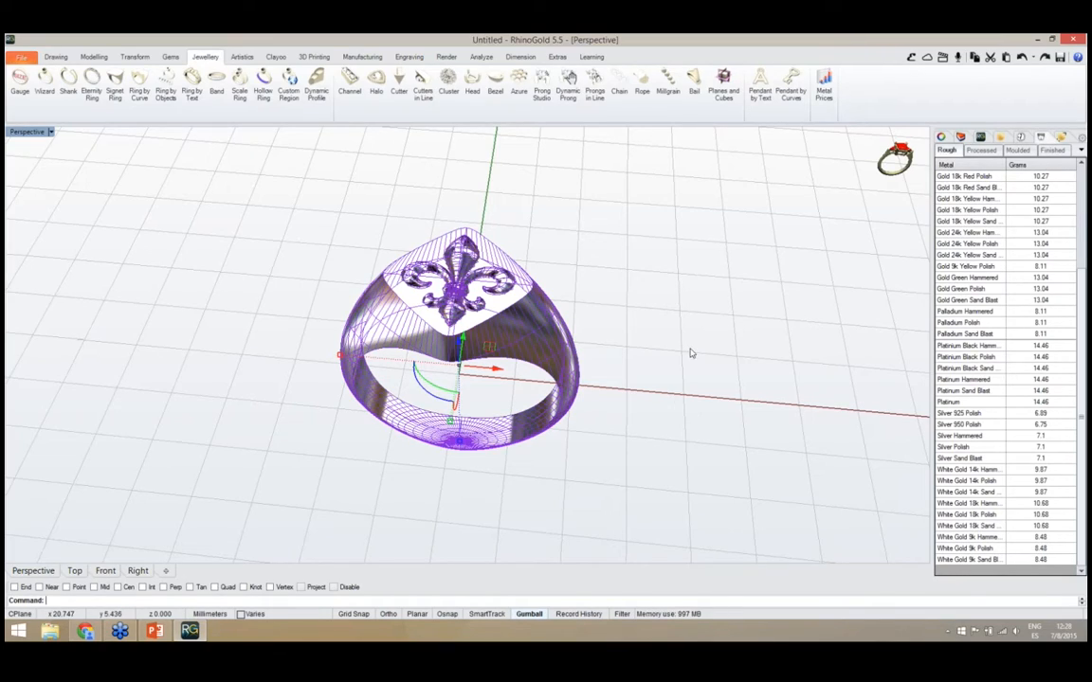
pyautogui.moveTo(621, 380); pyautogui.dragTo(666, 342, button='right')
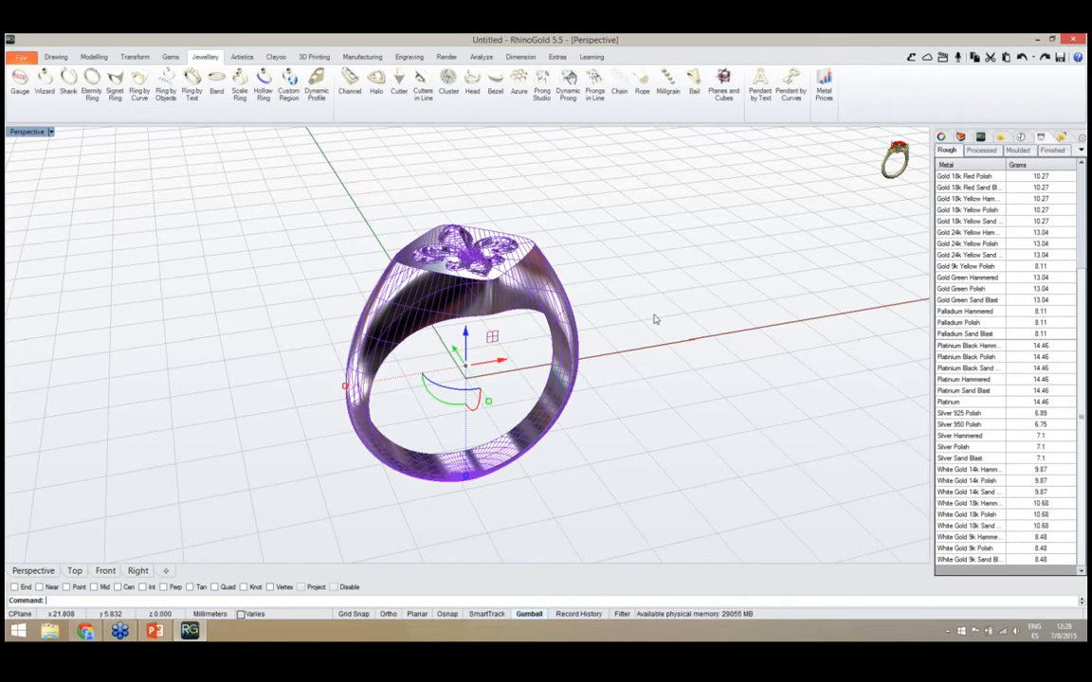
pyautogui.click(654, 319)
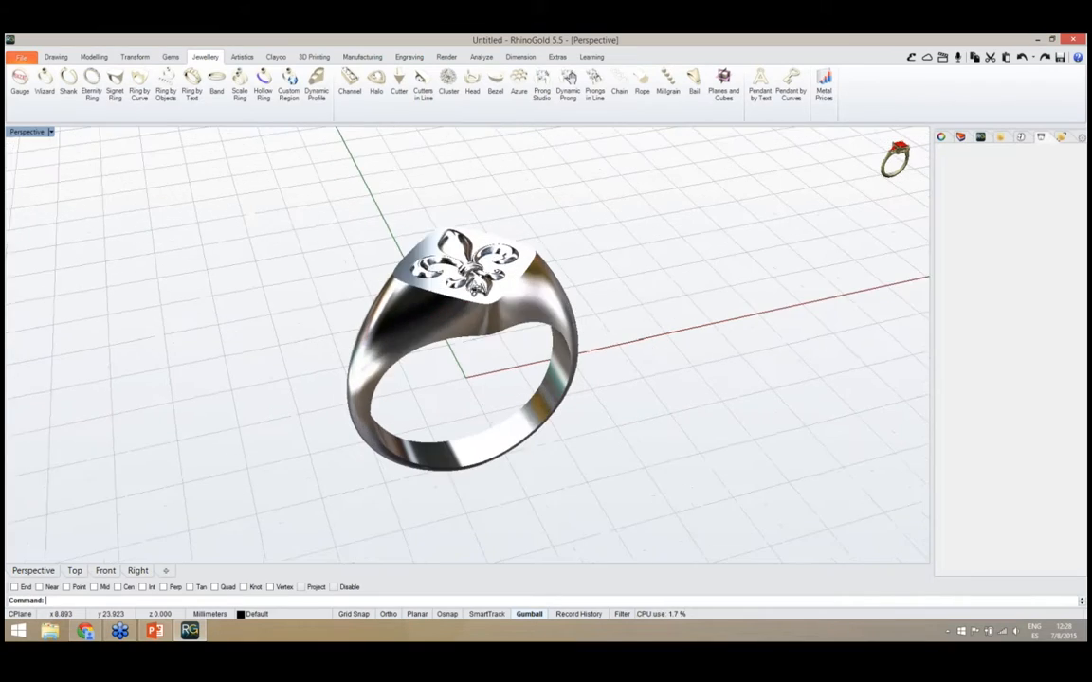
pyautogui.moveTo(512, 194); pyautogui.dragTo(459, 205, button='right')
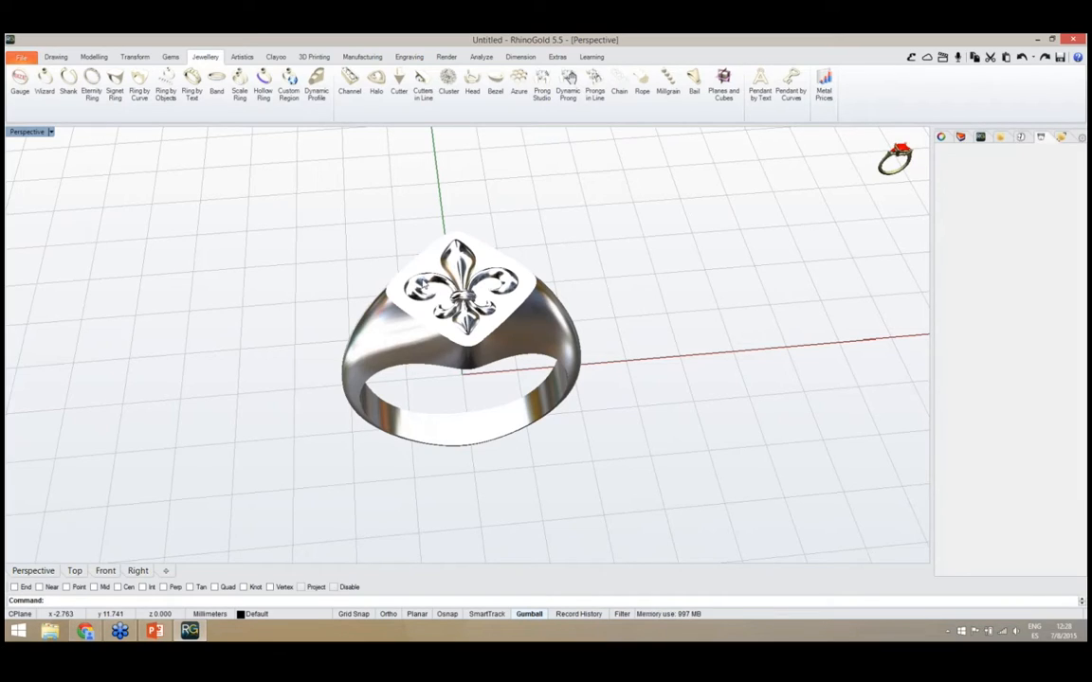
# Start the STL Wizard and choose the signet ring together with its fleur-de-lis as the geometry
pyautogui.click(312, 57)
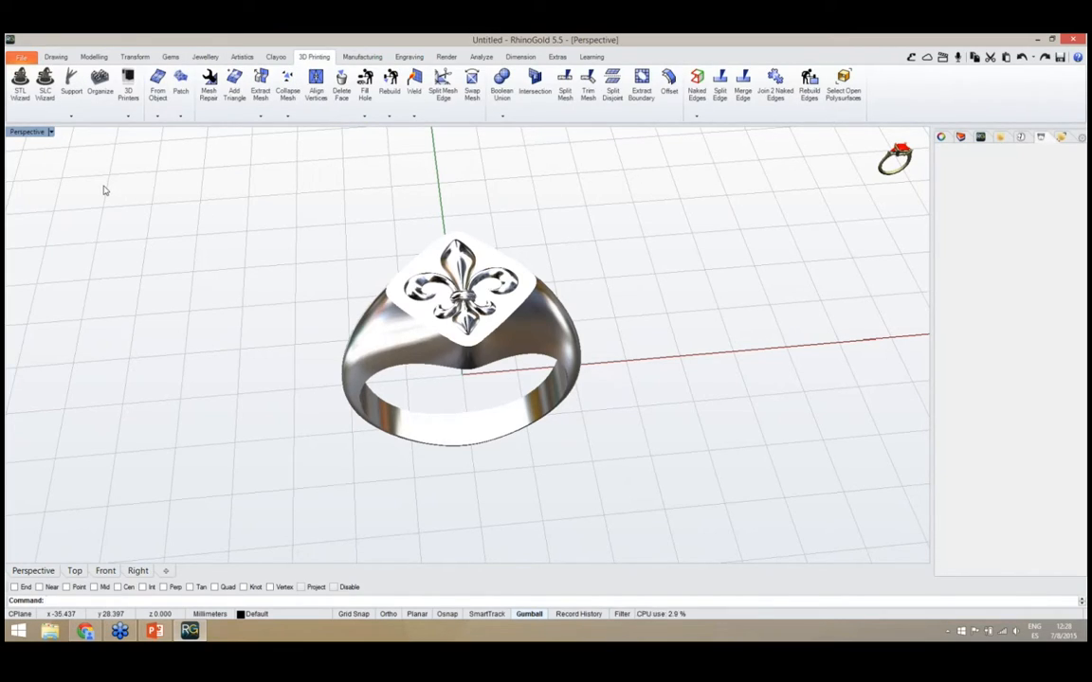
pyautogui.click(19, 85)
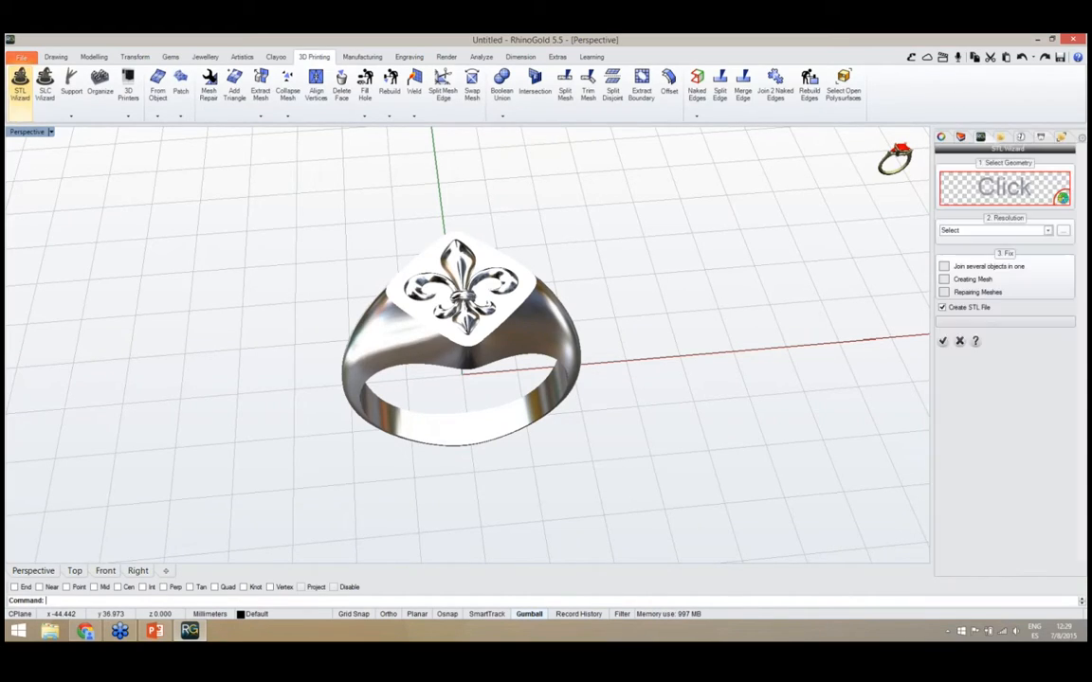
pyautogui.moveTo(510, 449); pyautogui.dragTo(502, 426, button='right')
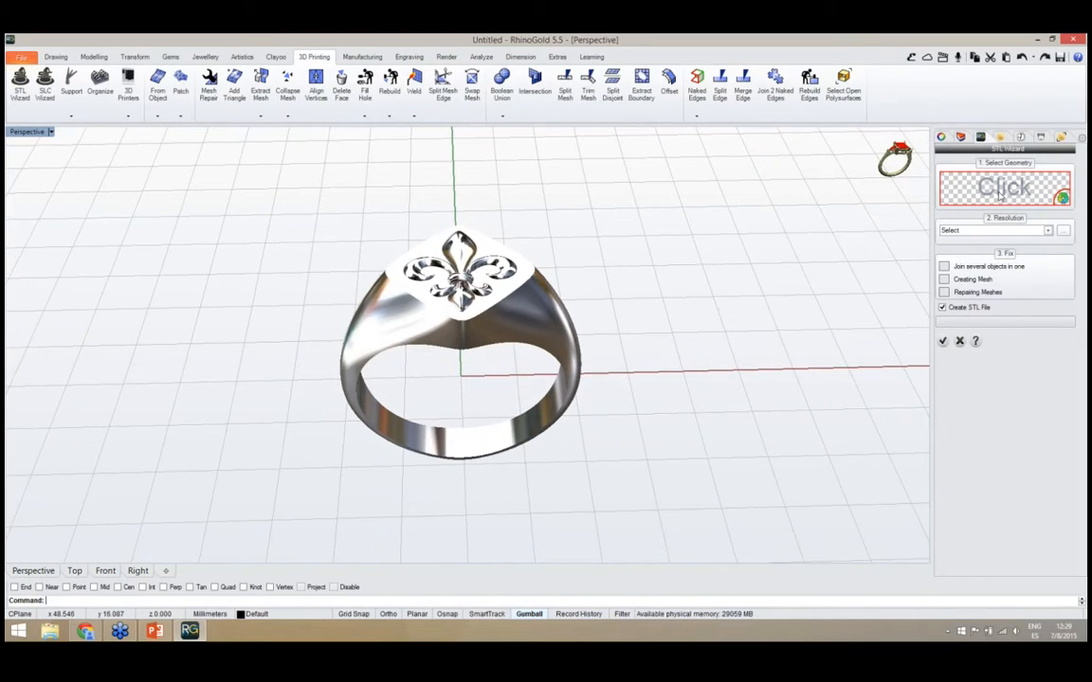
pyautogui.click(1003, 190)
pyautogui.moveTo(650, 337); pyautogui.dragTo(345, 213)
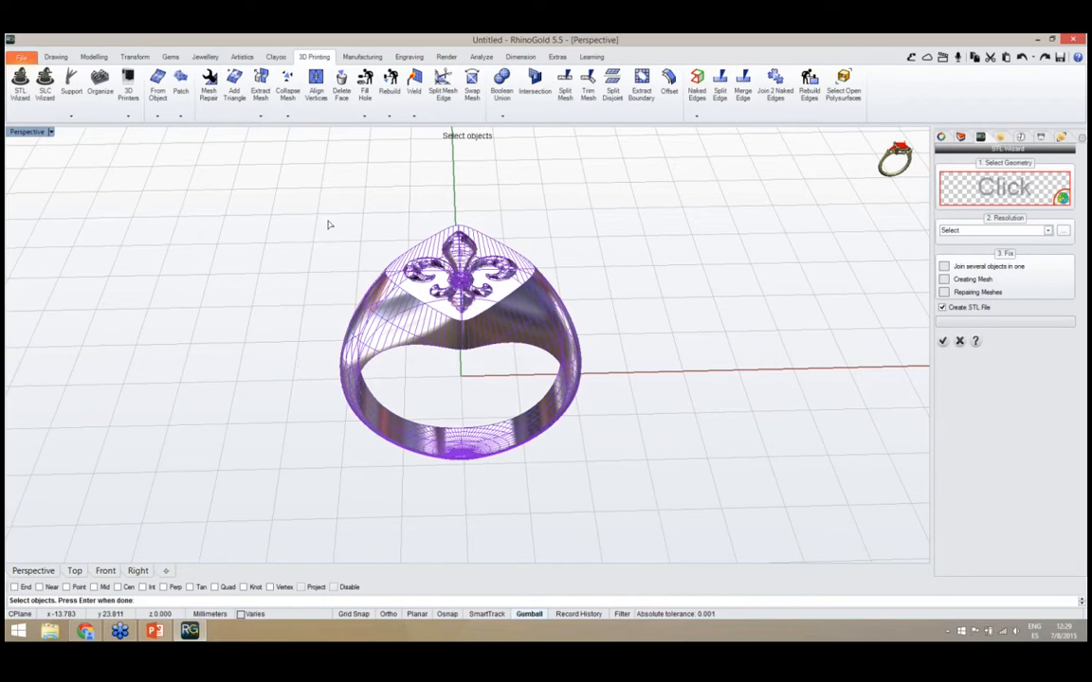
pyautogui.press('Return')
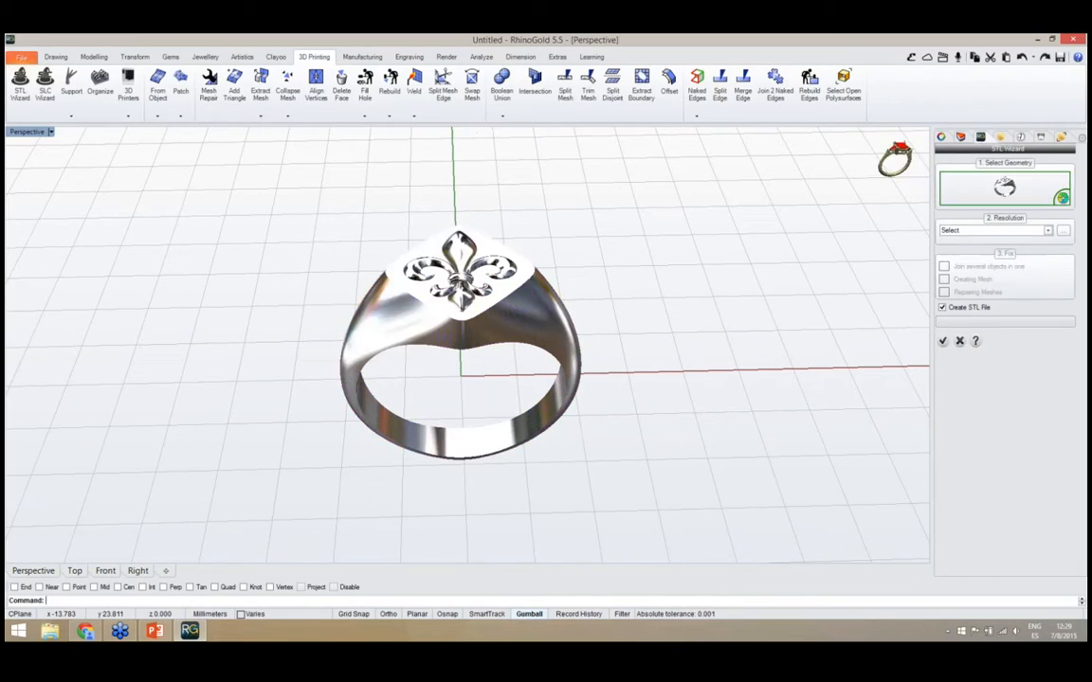
pyautogui.moveTo(512, 371); pyautogui.dragTo(485, 420, button='right')
# Generate the joined, repaired mesh at High resolution and export it to the Desktop as an STL file named ring
pyautogui.click(986, 233)
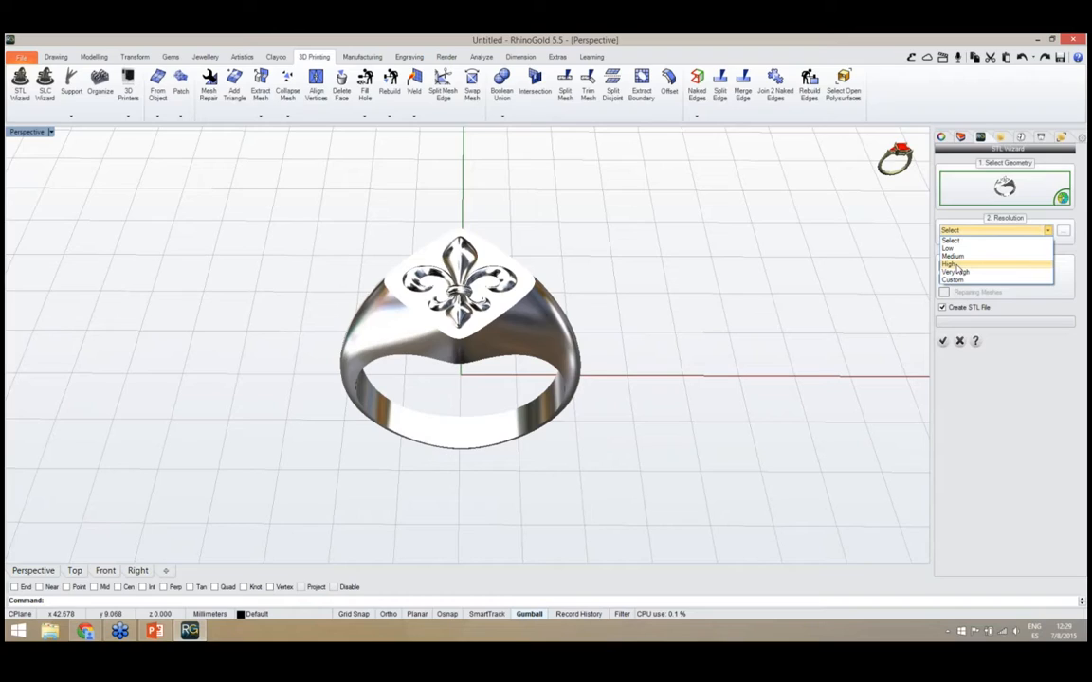
pyautogui.click(955, 266)
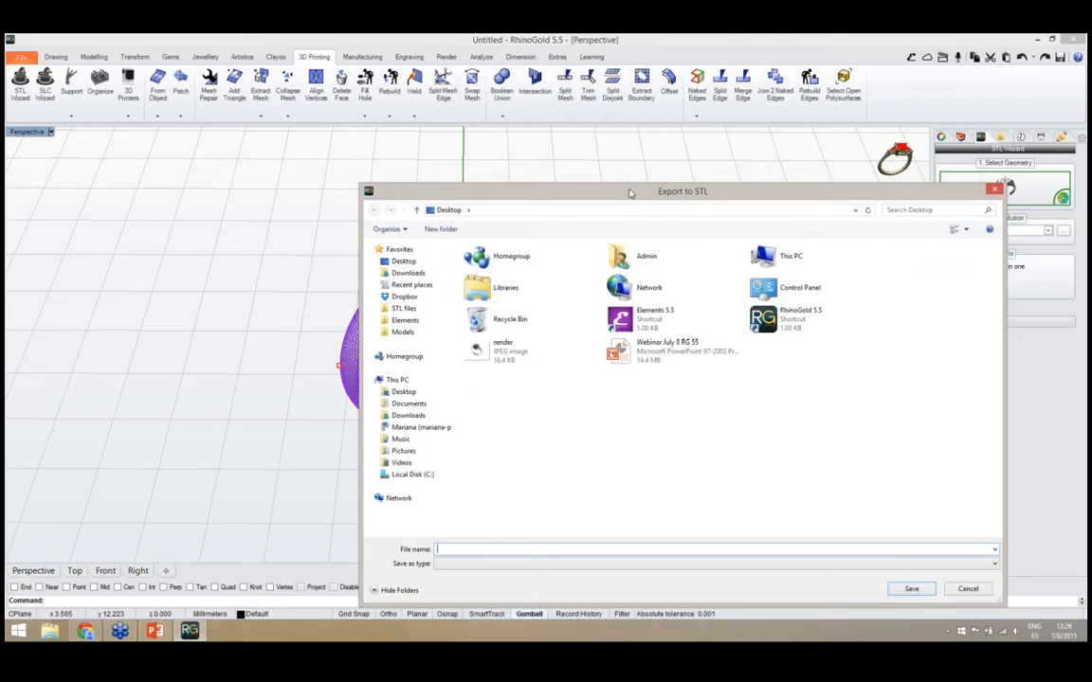
pyautogui.moveTo(629, 192); pyautogui.dragTo(693, 138)
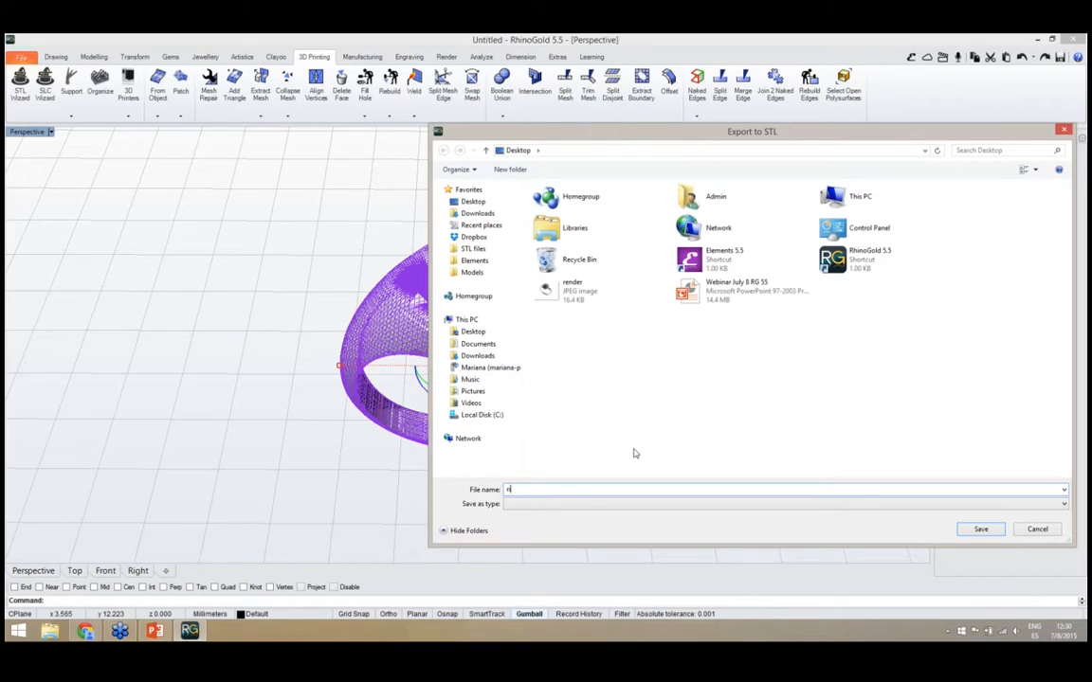
pyautogui.write('ng')
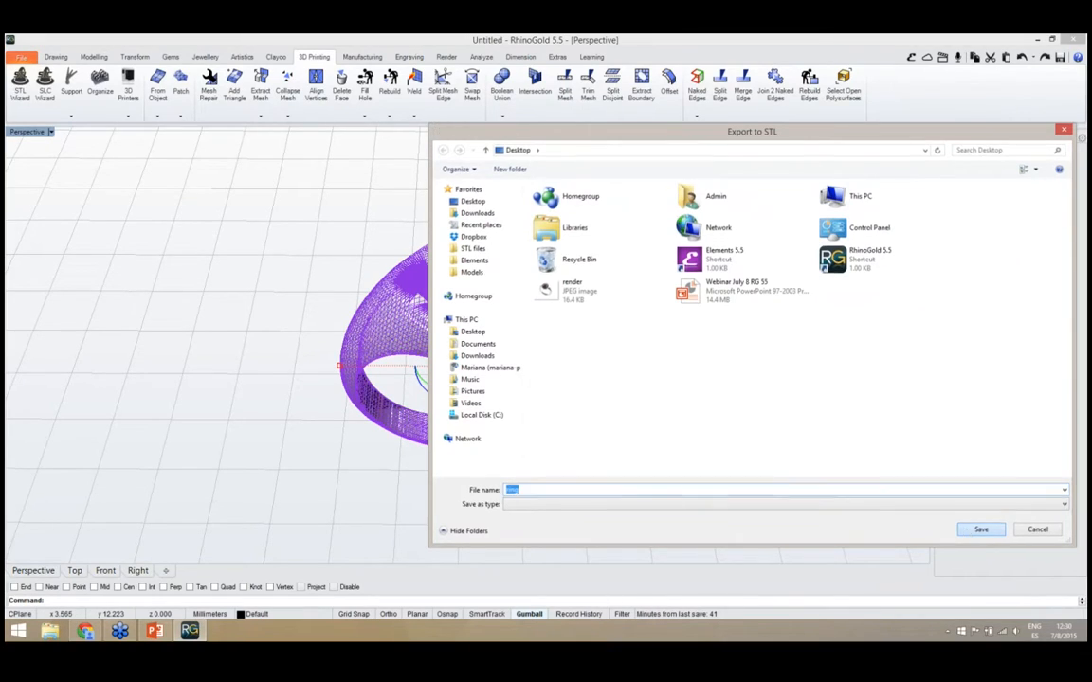
pyautogui.click(966, 534)
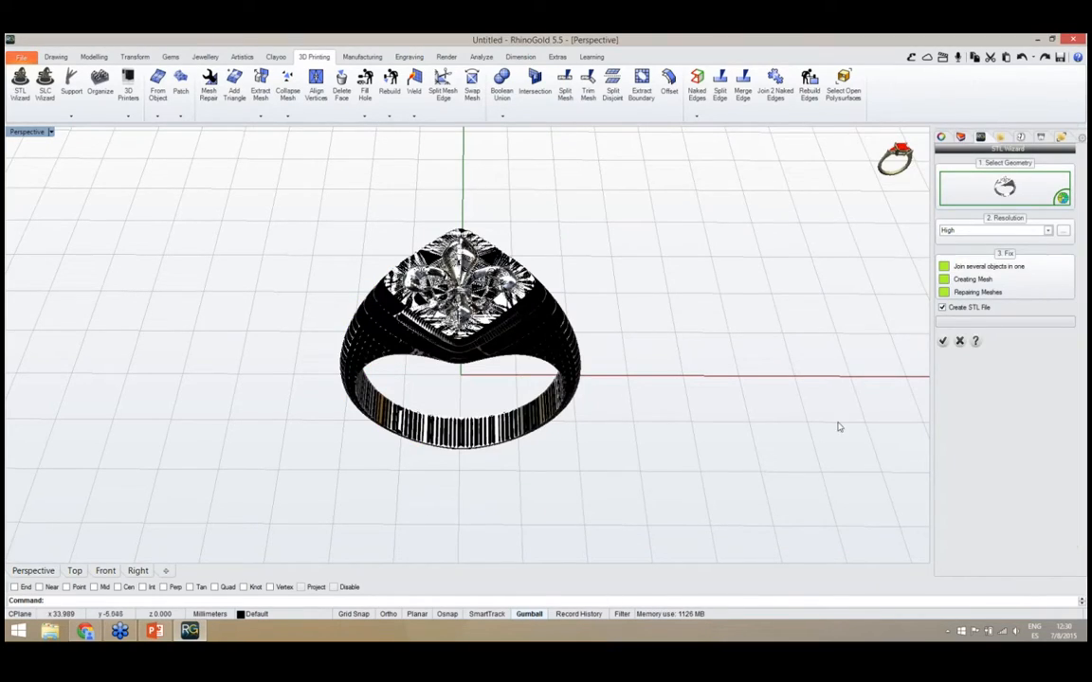
pyautogui.click(941, 342)
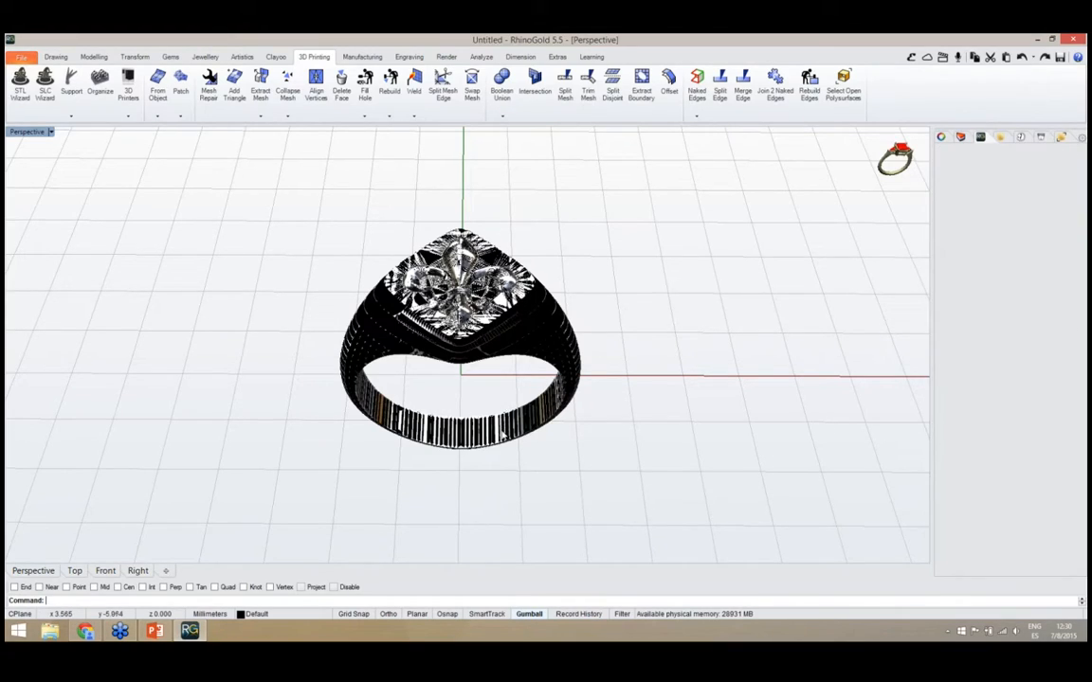
# Move the original signet ring and its fleur-de-lis forward, clear of the mesh version of the ring
pyautogui.click(518, 439)
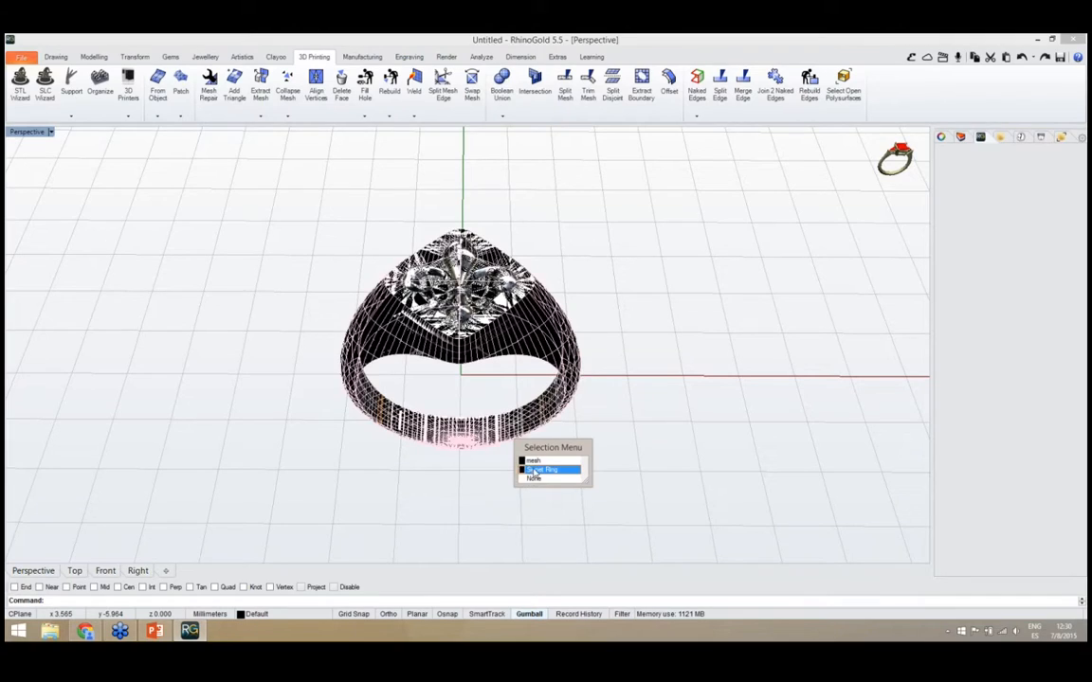
pyautogui.click(533, 464)
pyautogui.moveTo(451, 477); pyautogui.dragTo(542, 478, button='right')
pyautogui.moveTo(451, 352); pyautogui.dragTo(365, 244)
pyautogui.press('Escape')
pyautogui.moveTo(482, 458); pyautogui.dragTo(424, 484, button='right')
pyautogui.scroll(-4, 424, 484)
pyautogui.scroll(8, 451, 241)
pyautogui.moveTo(457, 318); pyautogui.dragTo(429, 362, button='right')
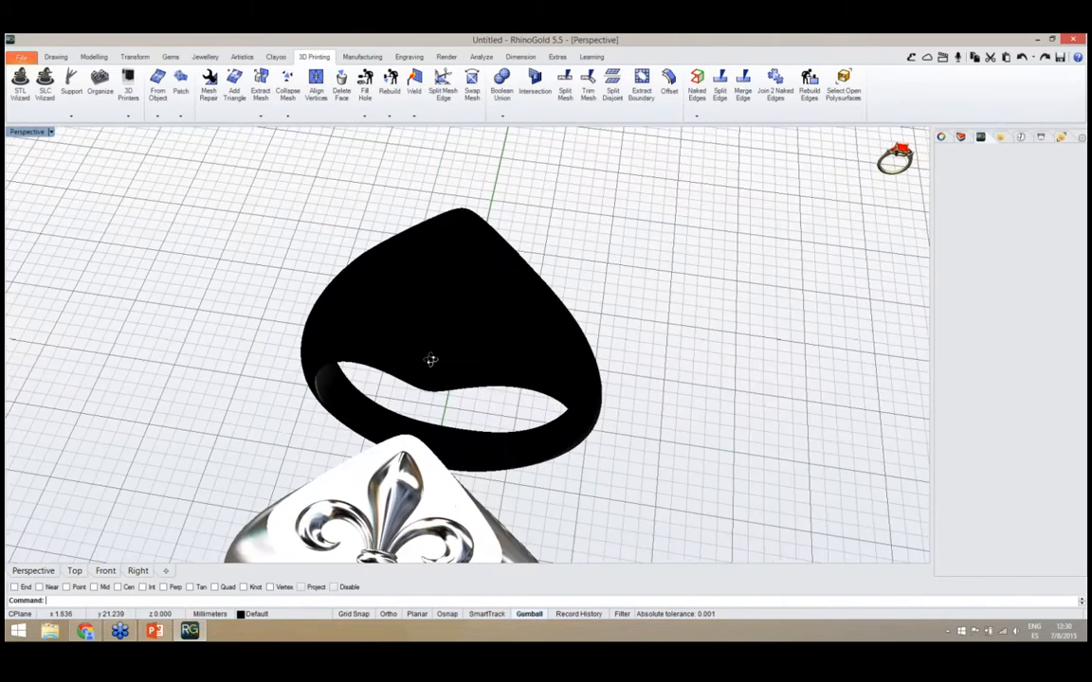
# Rebuild the normals of the mesh ring behind the original and check its shading
pyautogui.click(429, 361)
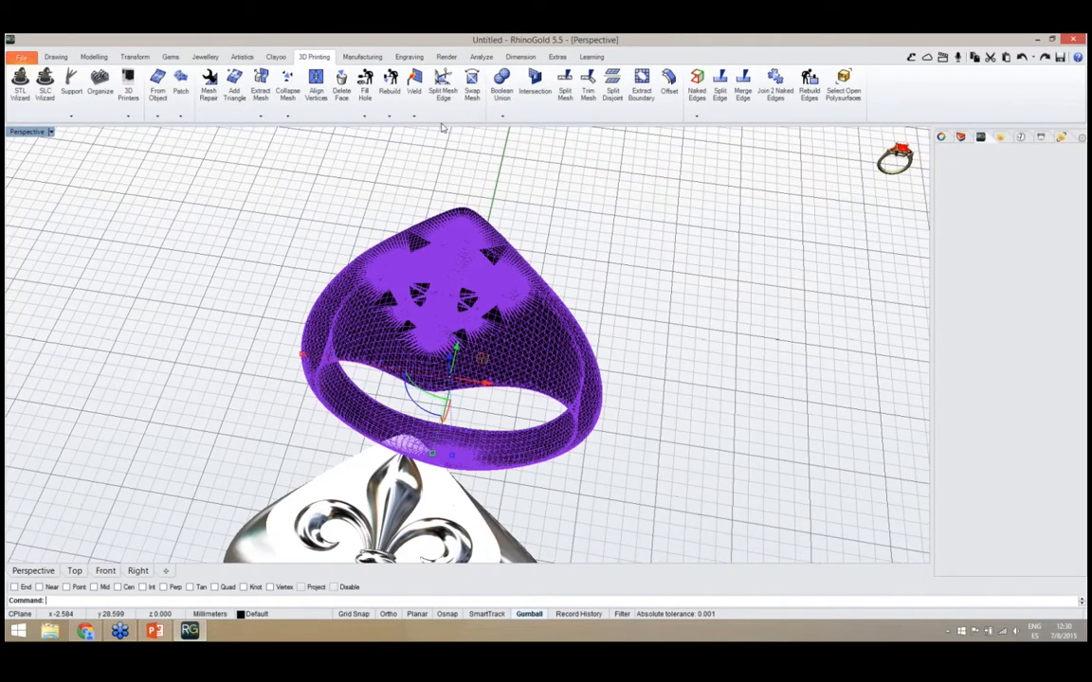
pyautogui.click(366, 117)
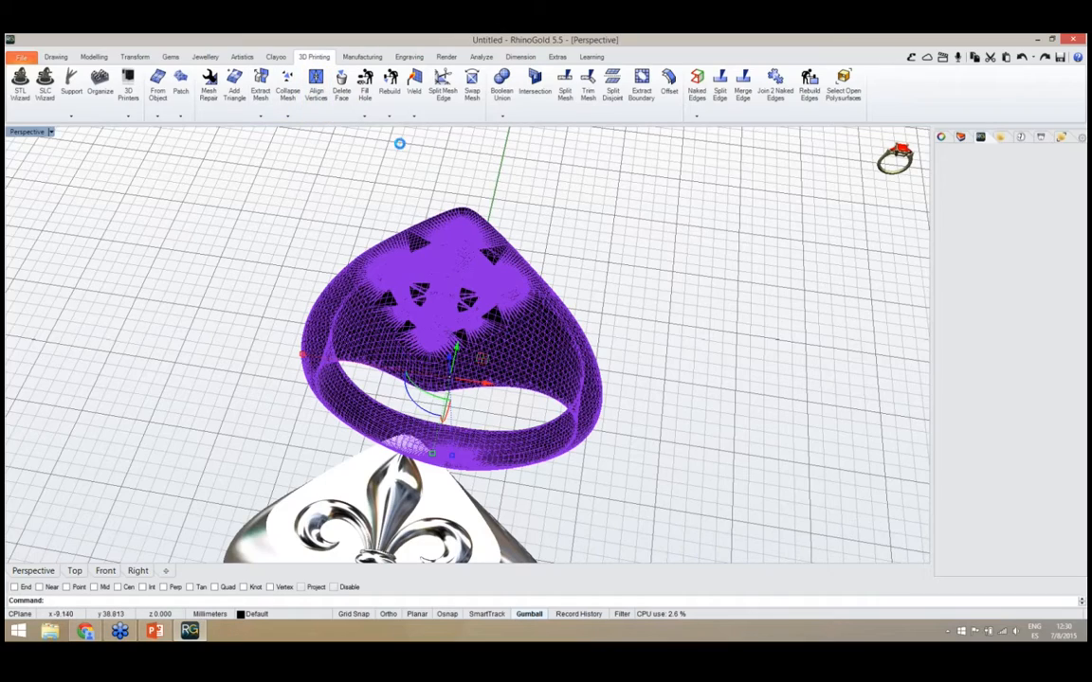
pyautogui.click(389, 117)
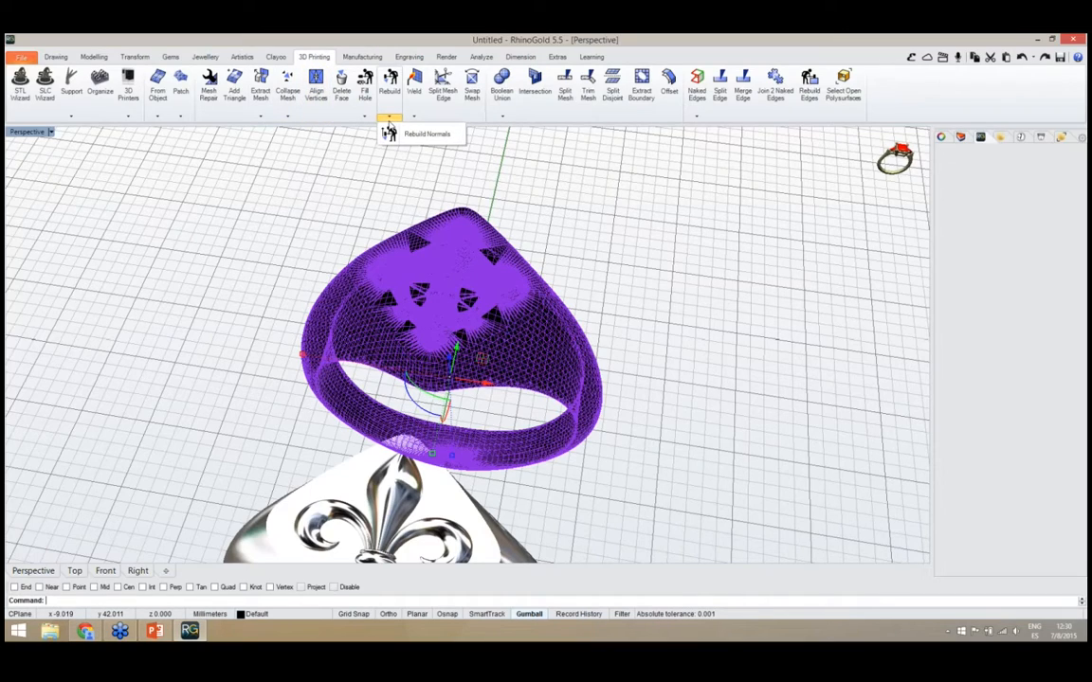
pyautogui.click(388, 132)
pyautogui.moveTo(338, 242)
pyautogui.mouseDown(button='right')
pyautogui.moveTo(419, 278)
pyautogui.moveTo(483, 251)
pyautogui.moveTo(485, 295)
pyautogui.moveTo(341, 380)
pyautogui.moveTo(477, 425)
pyautogui.moveTo(445, 403)
pyautogui.moveTo(609, 371)
pyautogui.moveTo(401, 335)
pyautogui.moveTo(355, 384)
pyautogui.mouseUp(button='right')
pyautogui.click(402, 353)
pyautogui.click(216, 229)
pyautogui.moveTo(327, 284); pyautogui.dragTo(367, 308, button='right')
pyautogui.click(388, 333)
pyautogui.click(280, 312)
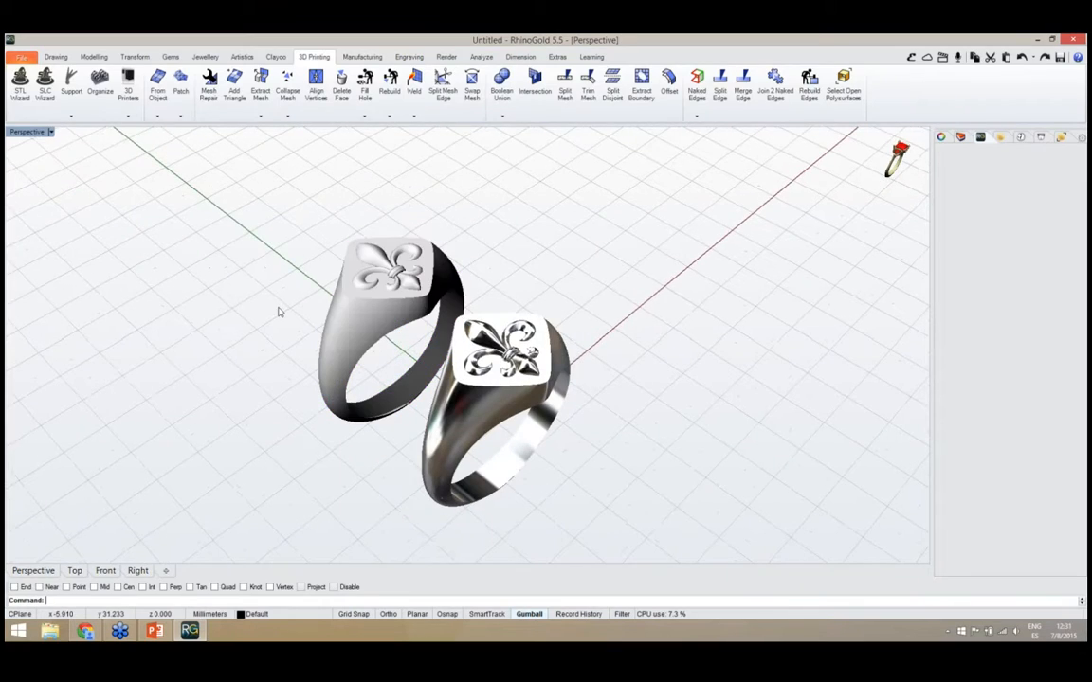
# Locate the exported ring.STL on the desktop, set it apart from the other icons, and return to RhinoGold
pyautogui.click(1037, 39)
pyautogui.click(921, 115)
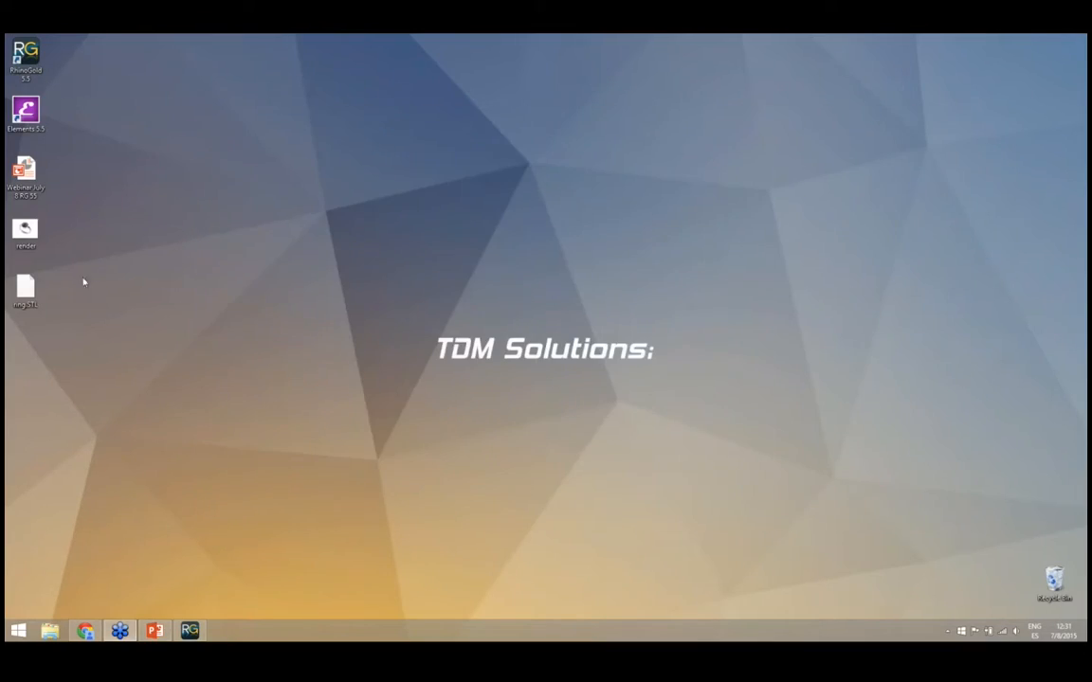
pyautogui.moveTo(31, 289); pyautogui.dragTo(323, 178)
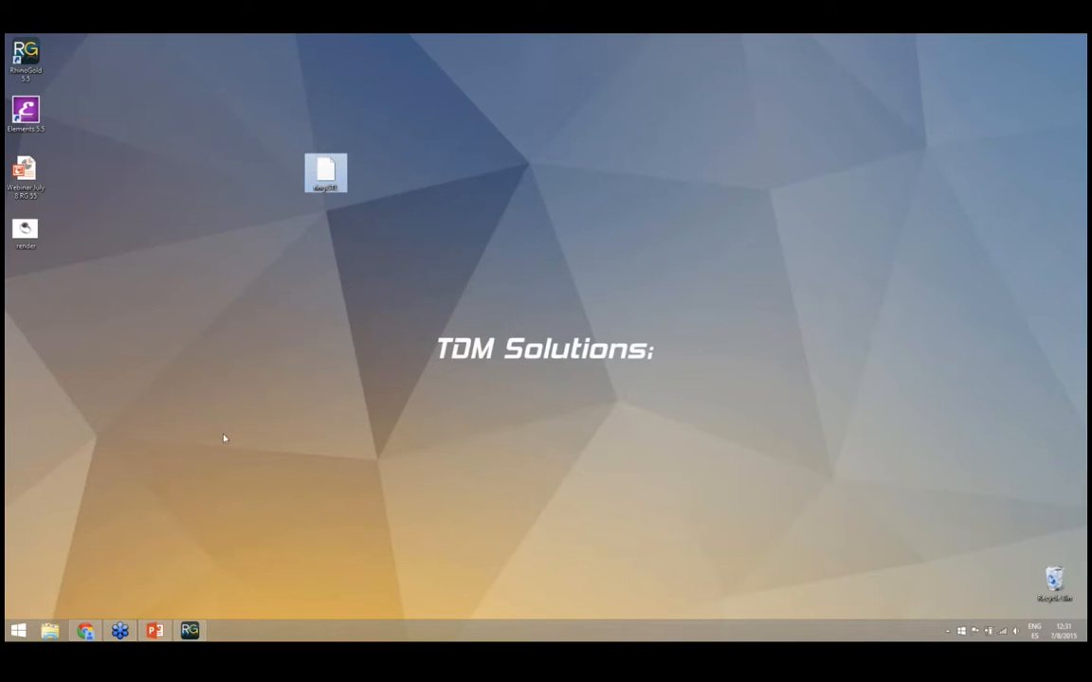
pyautogui.click(189, 629)
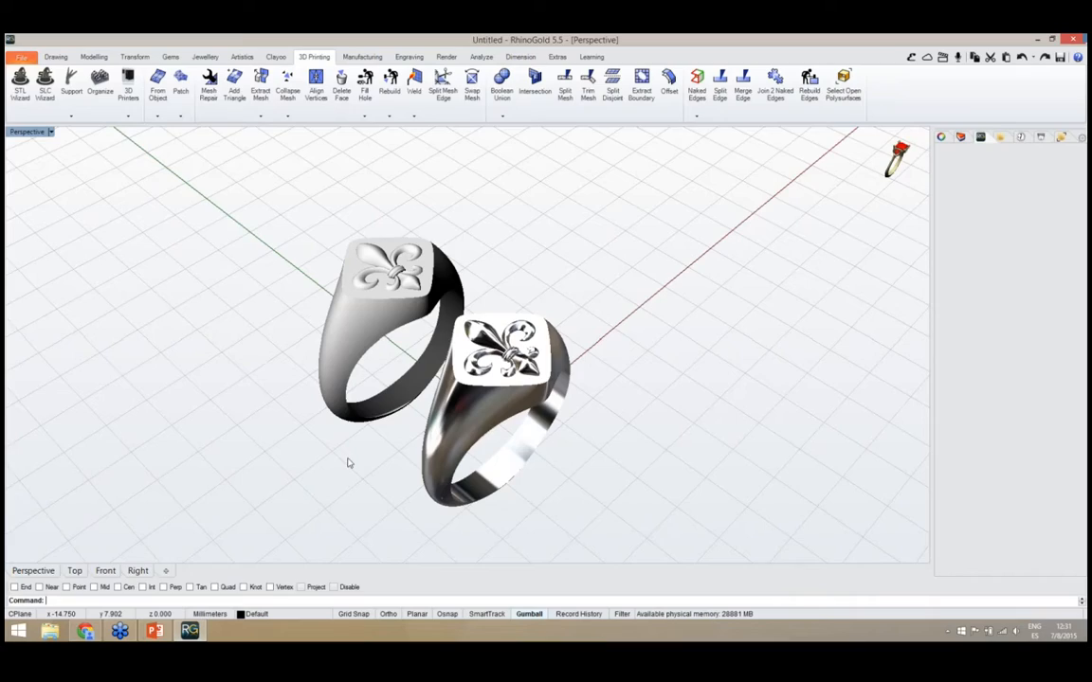
# Compare the mesh ring with the original metal ring from several angles, inspecting the fleur-de-lis and both bands
pyautogui.moveTo(353, 434); pyautogui.dragTo(298, 373, button='right')
pyautogui.moveTo(394, 369); pyautogui.dragTo(448, 348, button='right')
pyautogui.scroll(4, 446, 409)
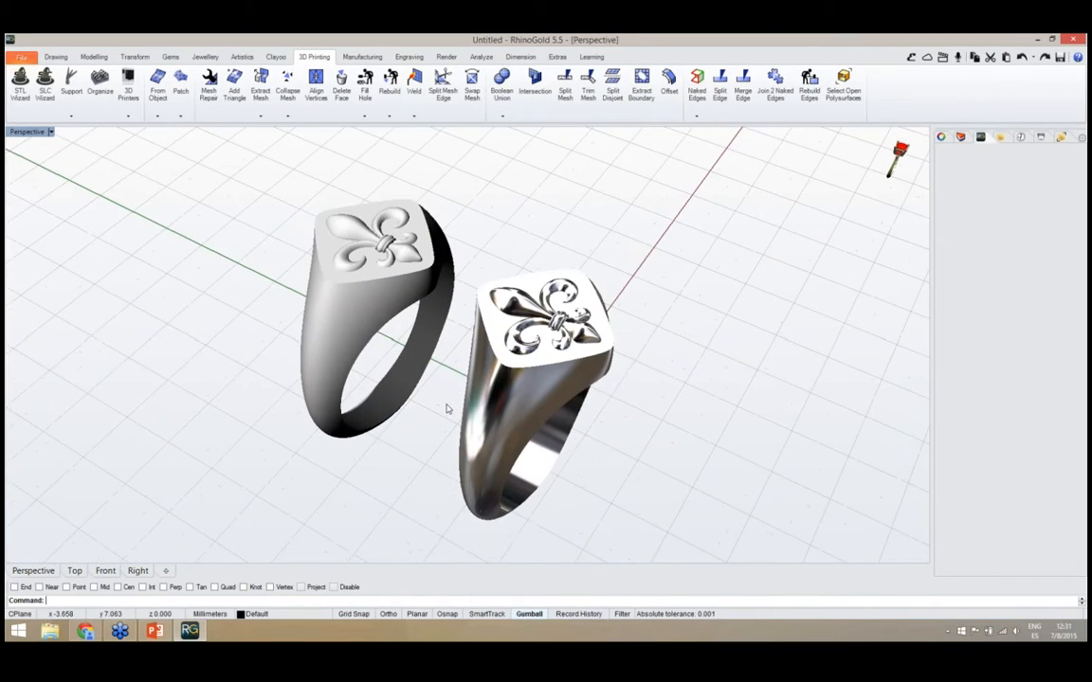
pyautogui.moveTo(446, 409)
pyautogui.mouseDown(button='right')
pyautogui.moveTo(457, 384)
pyautogui.moveTo(450, 392)
pyautogui.mouseUp(button='right')
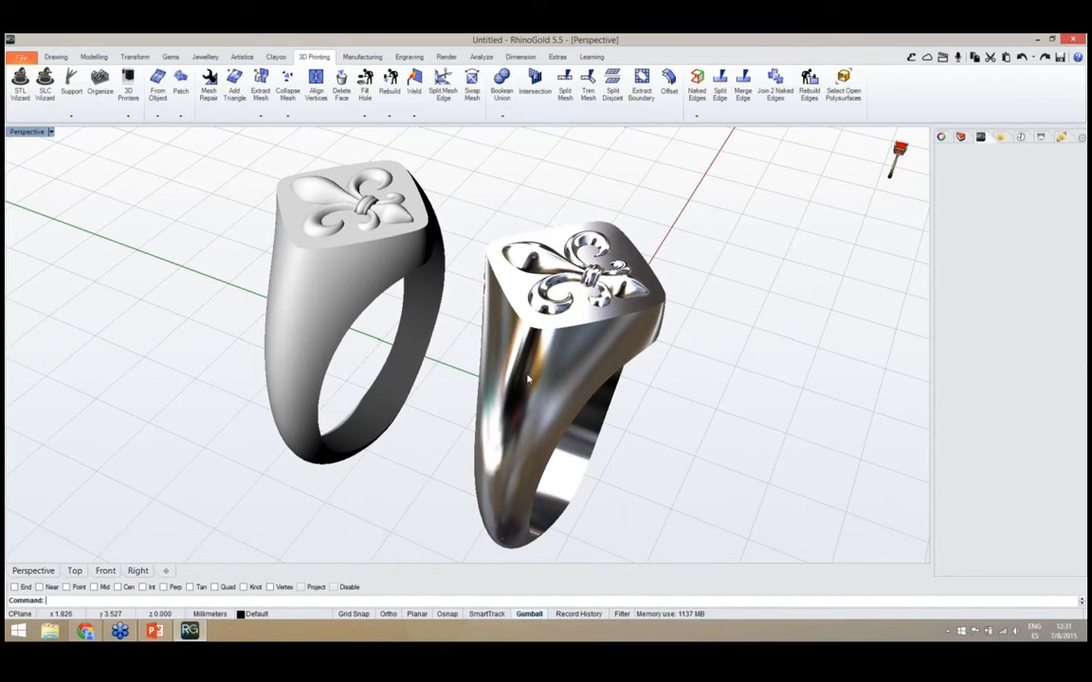
pyautogui.moveTo(528, 379); pyautogui.dragTo(493, 371, button='right')
pyautogui.scroll(-2, 478, 372)
pyautogui.scroll(3, 433, 374)
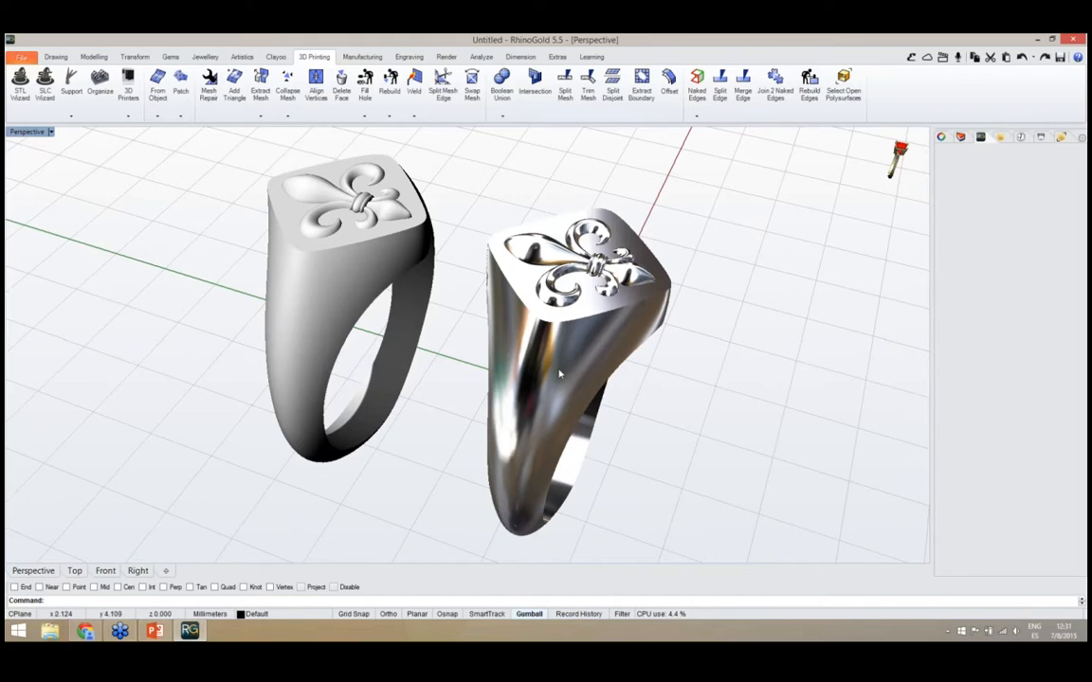
pyautogui.moveTo(560, 380); pyautogui.dragTo(505, 381, button='right')
pyautogui.click(391, 353)
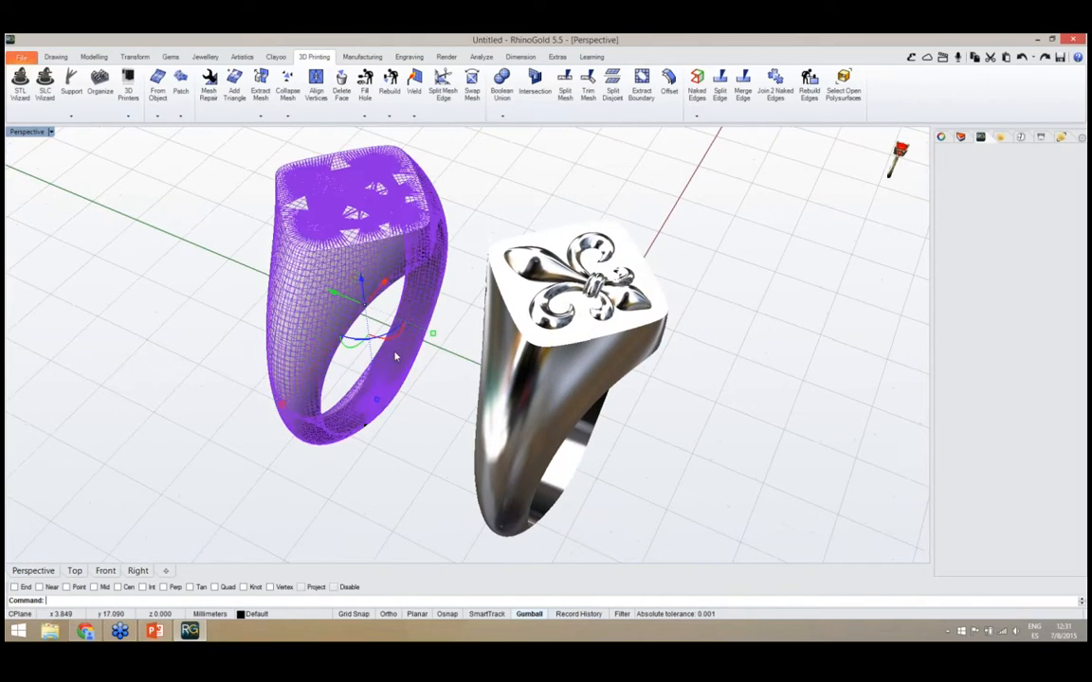
pyautogui.click(414, 444)
pyautogui.moveTo(410, 445); pyautogui.dragTo(383, 429, button='right')
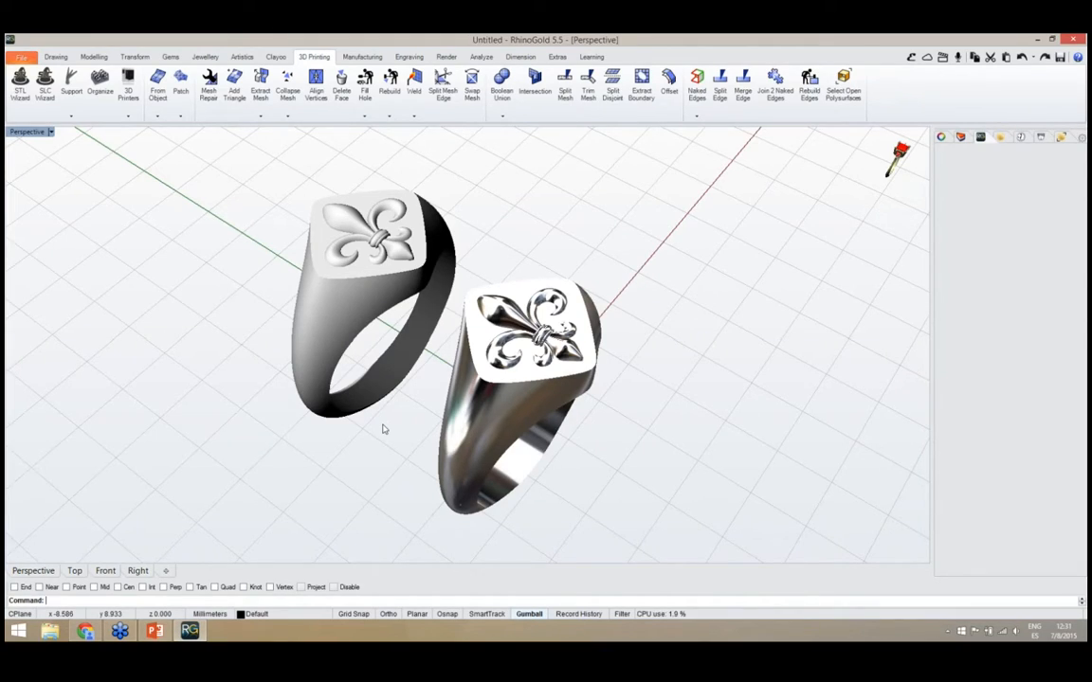
pyautogui.moveTo(553, 525); pyautogui.dragTo(497, 500, button='right')
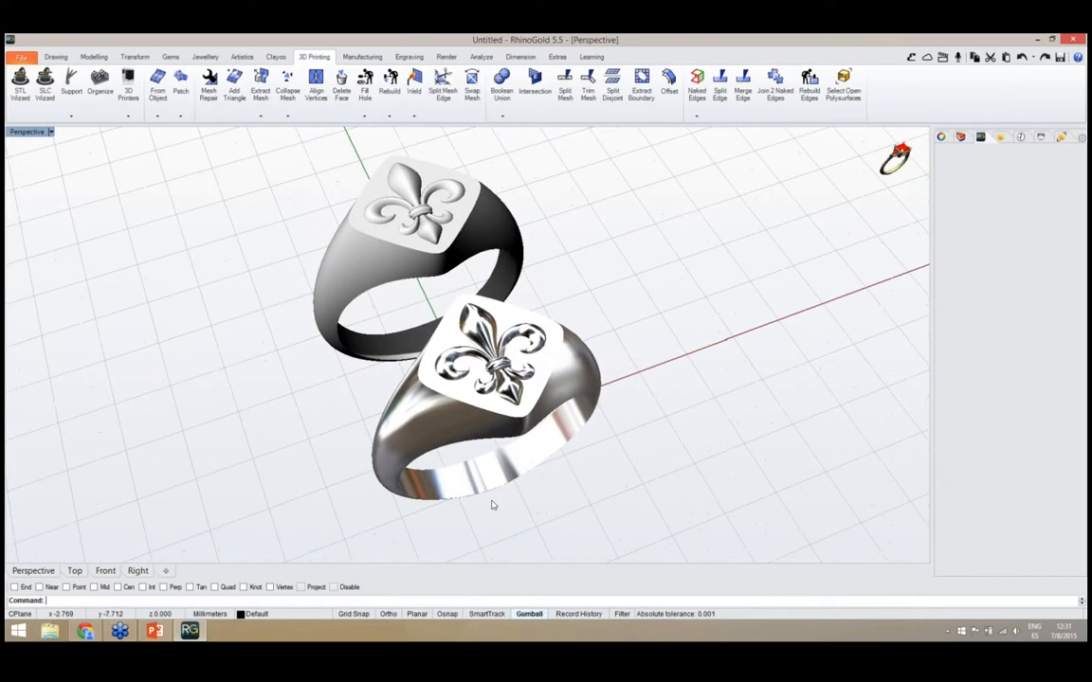
pyautogui.moveTo(513, 366); pyautogui.dragTo(481, 394, button='right')
pyautogui.moveTo(479, 312); pyautogui.dragTo(455, 334, button='right')
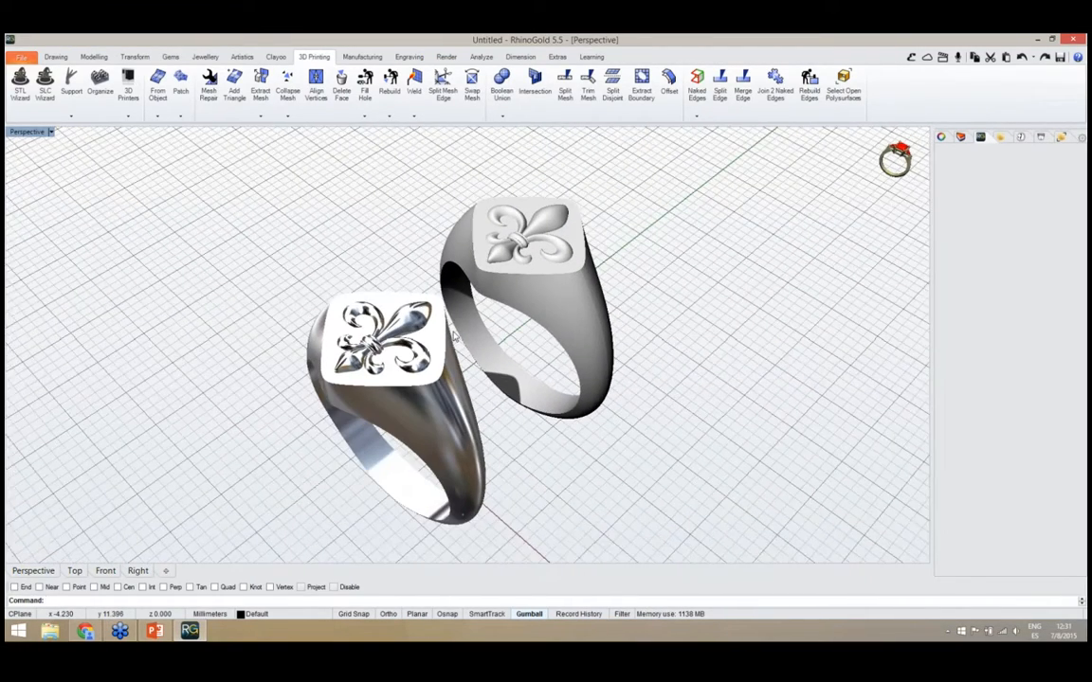
pyautogui.click(528, 307)
pyautogui.click(349, 242)
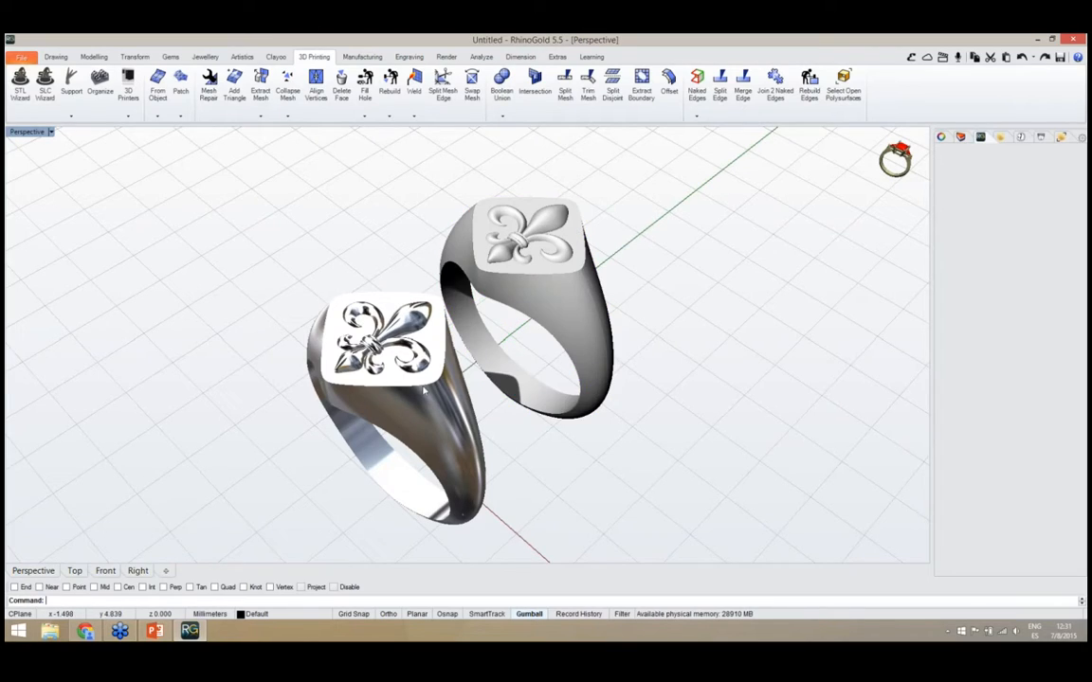
pyautogui.moveTo(436, 406); pyautogui.dragTo(417, 406, button='right')
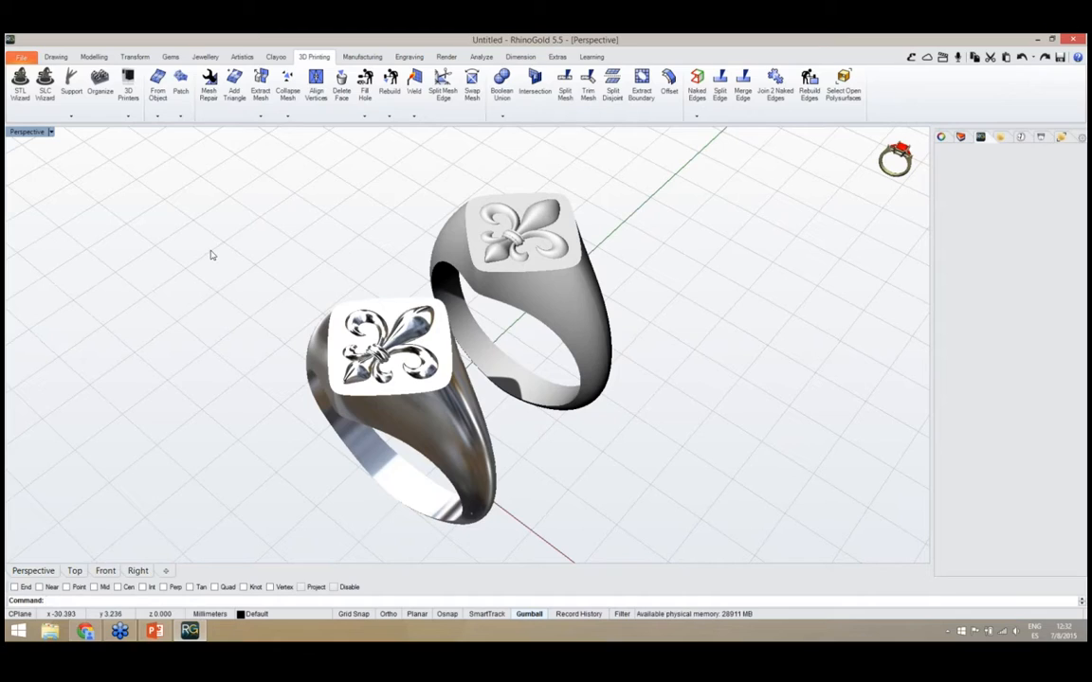
# Start a new model, discarding the unsaved changes to the signet ring file
pyautogui.click(19, 59)
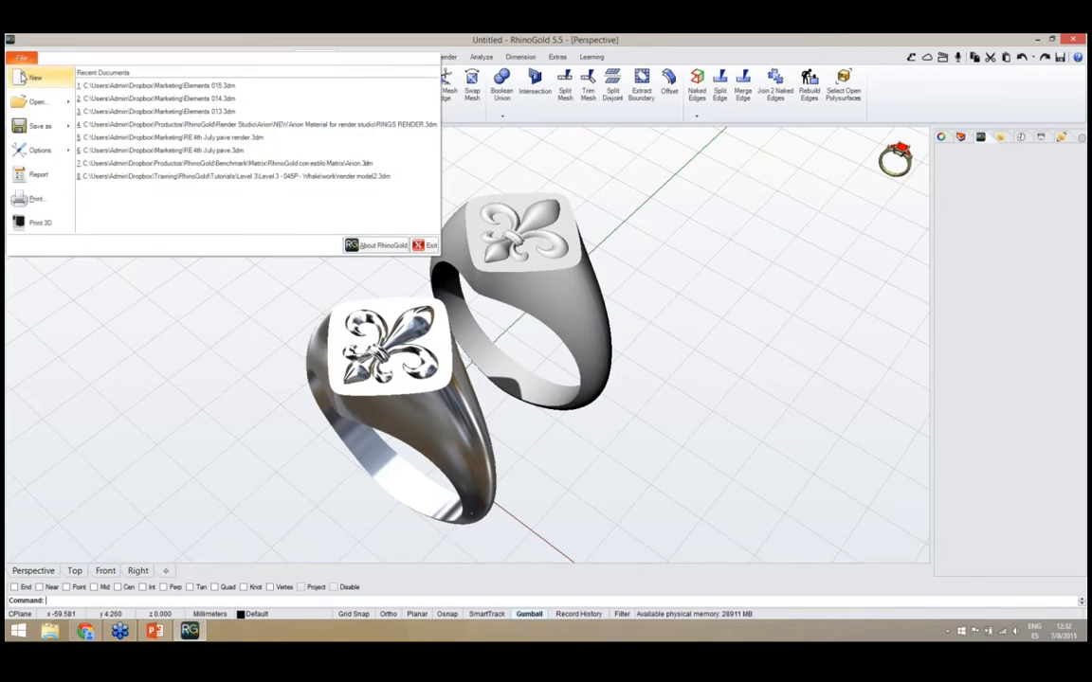
pyautogui.click(23, 71)
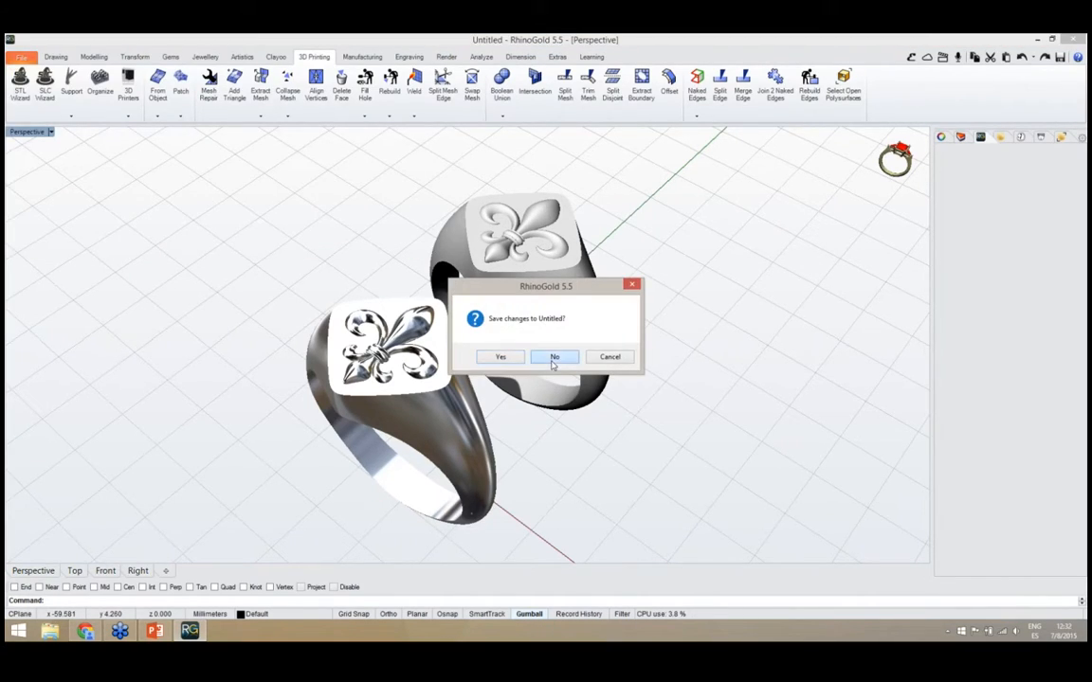
pyautogui.click(554, 358)
pyautogui.doubleClick(499, 135)
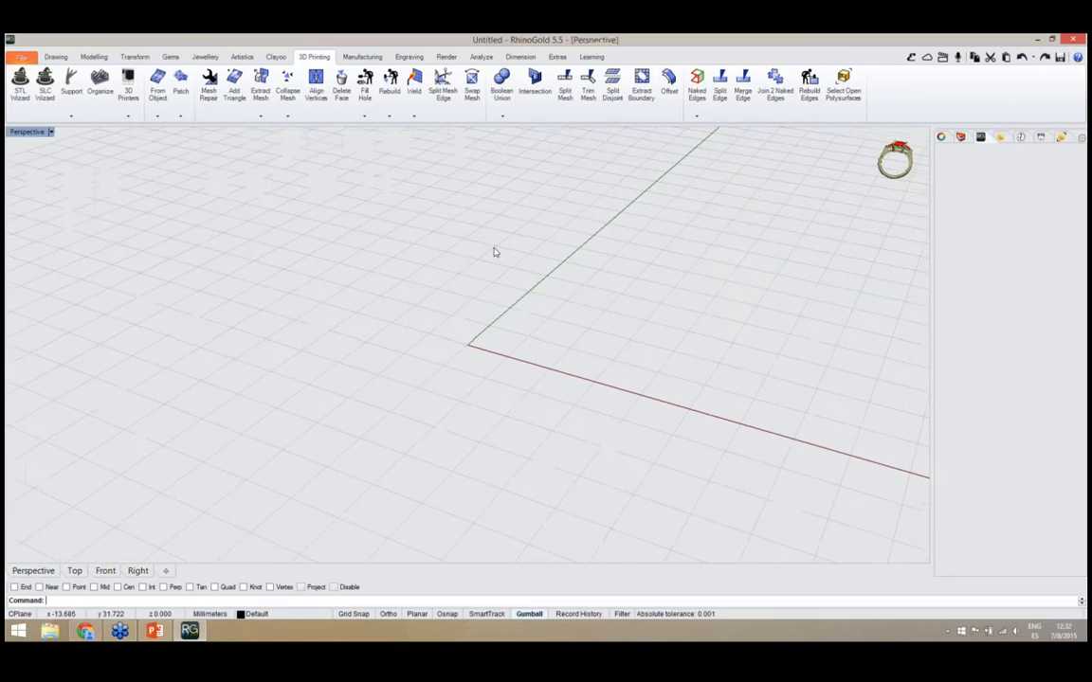
# Insert a Solitaire ring with a square centre stone and gem-set shoulders from the Elements library
pyautogui.moveTo(475, 366); pyautogui.dragTo(616, 369, button='right')
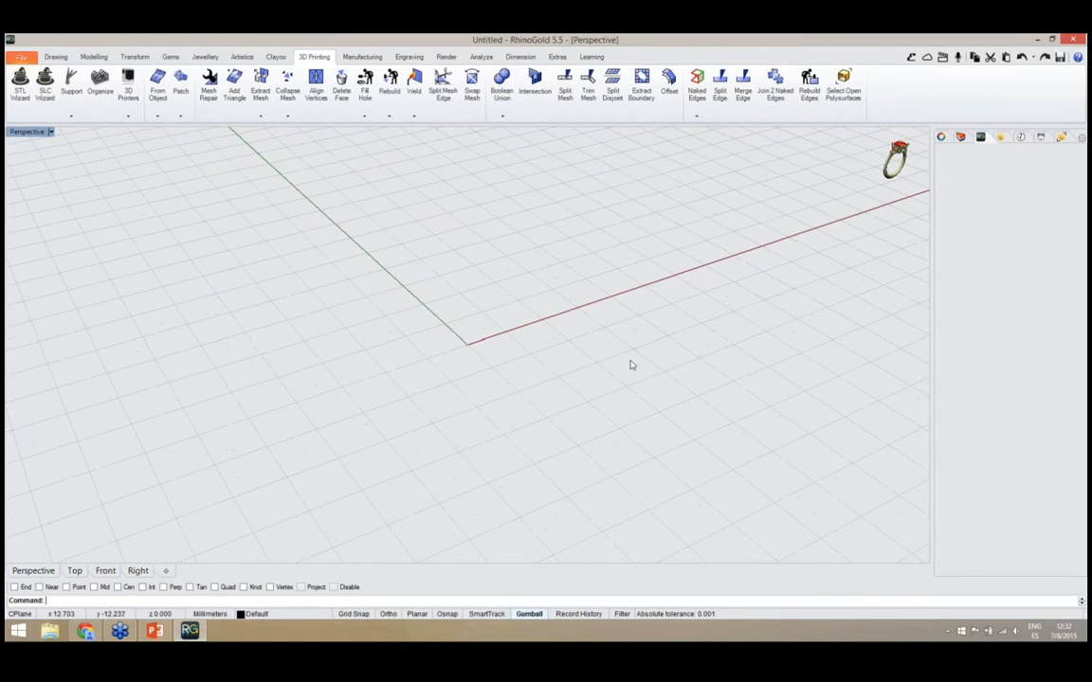
pyautogui.click(910, 58)
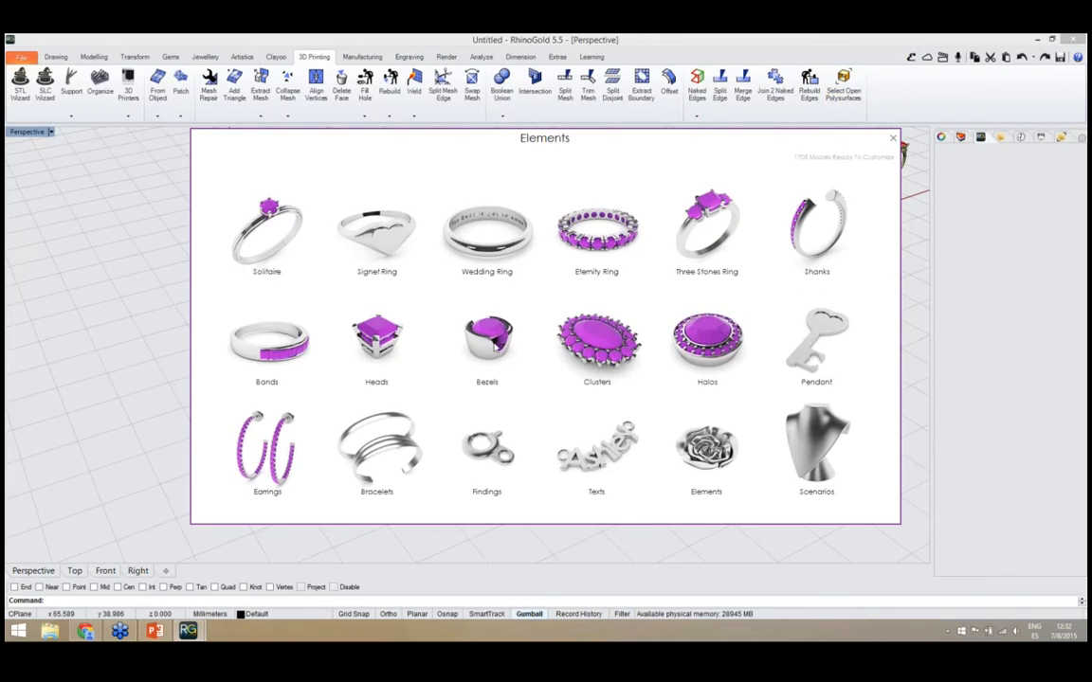
pyautogui.click(245, 226)
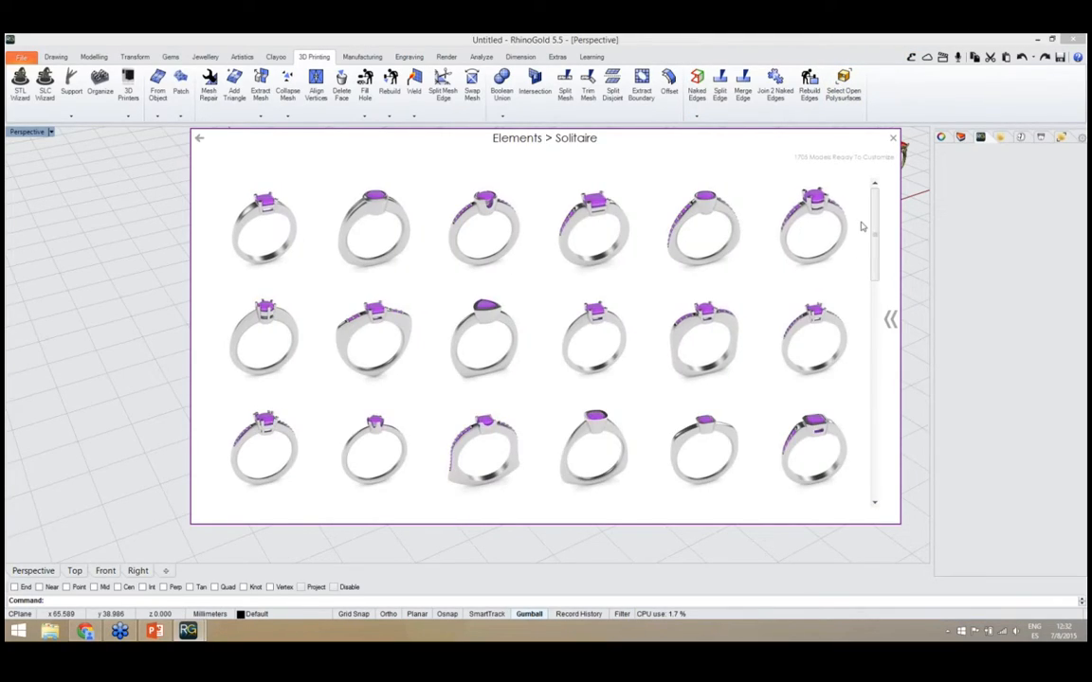
pyautogui.moveTo(872, 225); pyautogui.dragTo(857, 338)
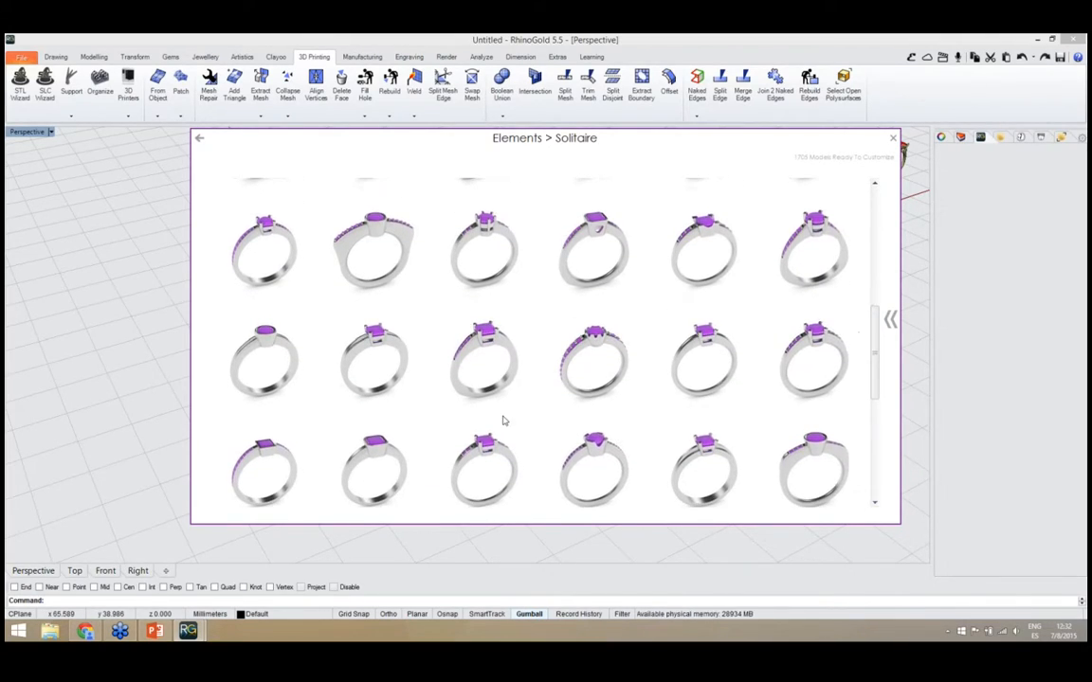
pyautogui.click(484, 384)
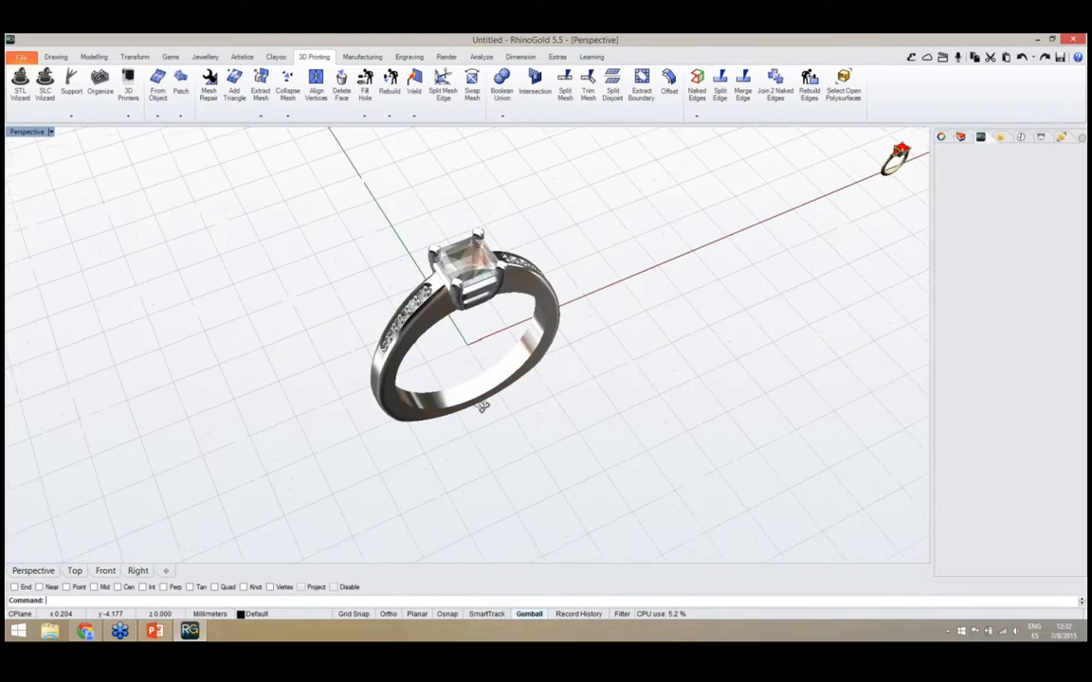
# Open the solitaire ring's centre gem for parametric editing
pyautogui.moveTo(459, 353); pyautogui.dragTo(458, 286, button='right')
pyautogui.scroll(-2, 463, 385)
pyautogui.moveTo(458, 333); pyautogui.dragTo(497, 368, button='right')
pyautogui.scroll(2, 468, 274)
pyautogui.moveTo(469, 274)
pyautogui.mouseDown(button='right')
pyautogui.moveTo(474, 299)
pyautogui.moveTo(502, 312)
pyautogui.moveTo(469, 270)
pyautogui.mouseUp(button='right')
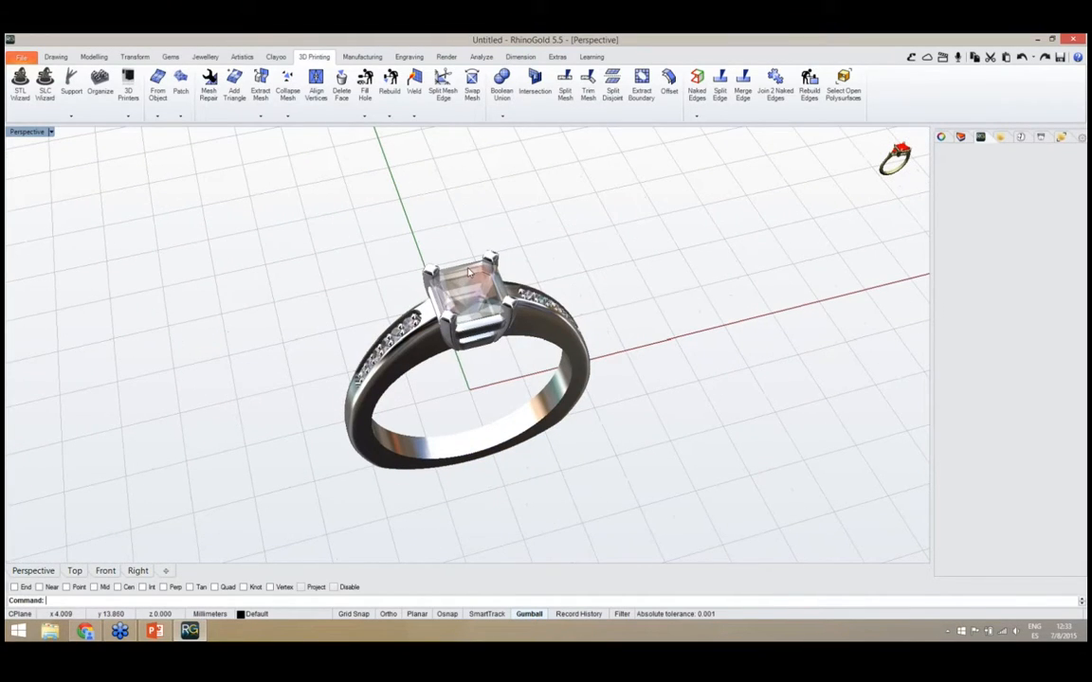
pyautogui.click(468, 272)
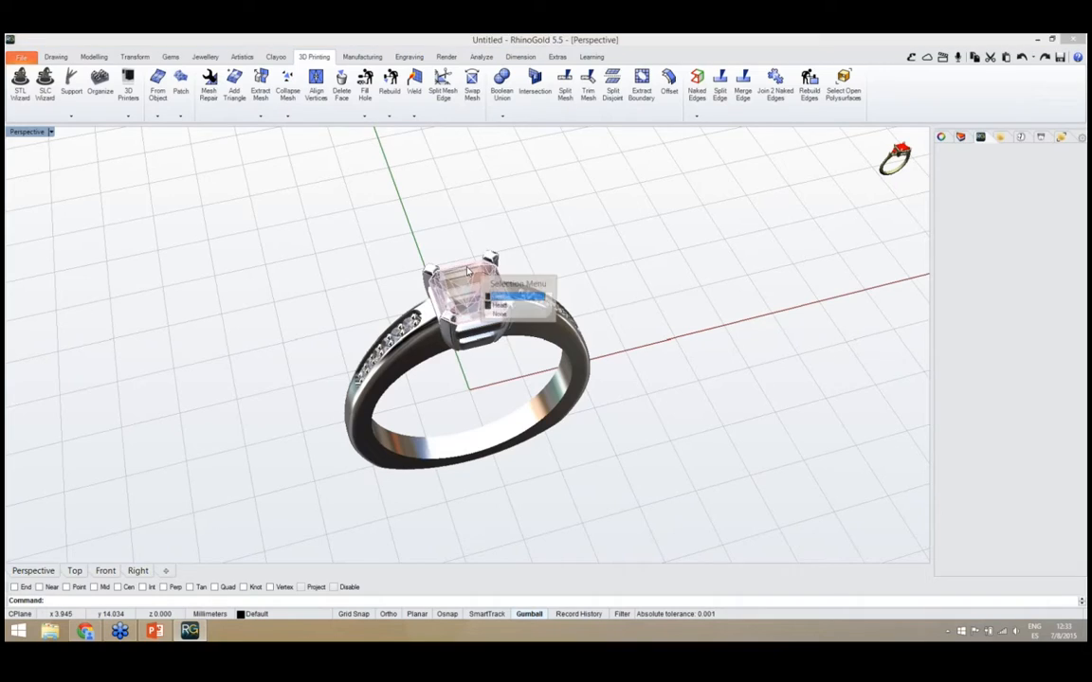
pyautogui.click(499, 298)
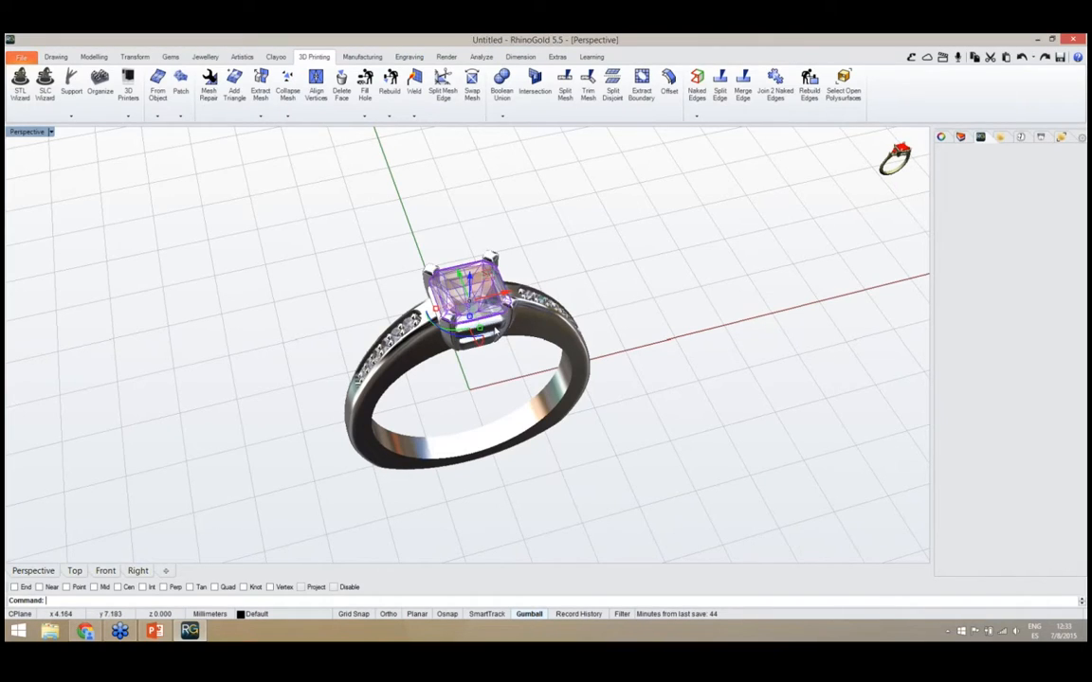
pyautogui.middleClick(503, 349)
pyautogui.click(479, 364)
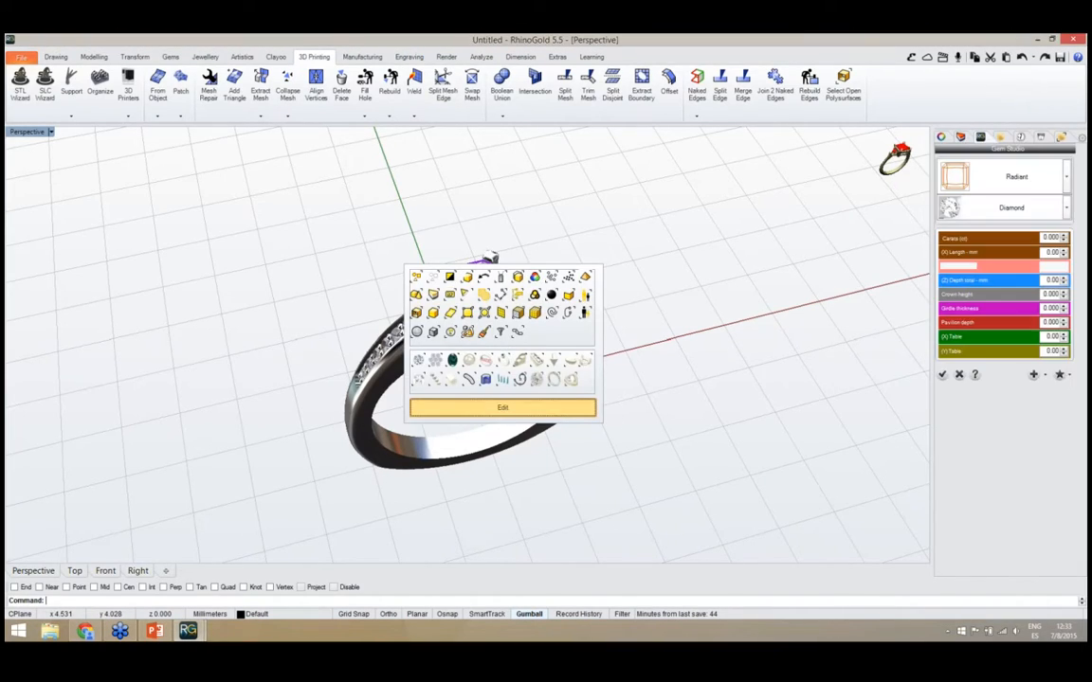
# Change the centre gem's cut to Brilliant and check how it sits in the four-prong head from several angles
pyautogui.scroll(4, 494, 379)
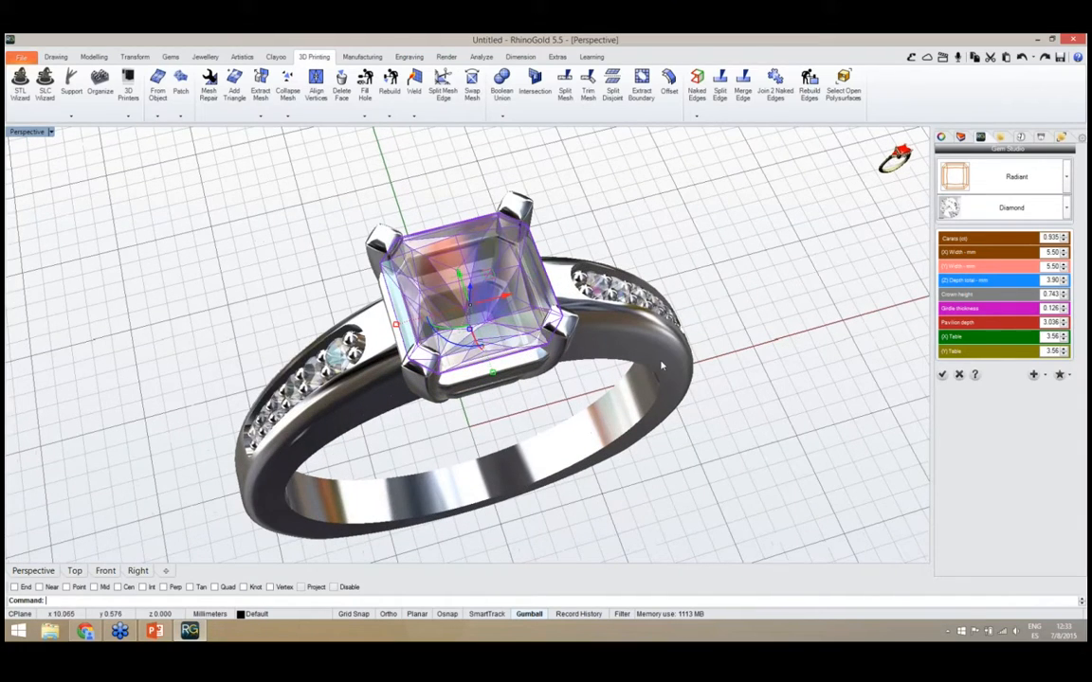
pyautogui.moveTo(504, 340); pyautogui.dragTo(621, 346, button='right')
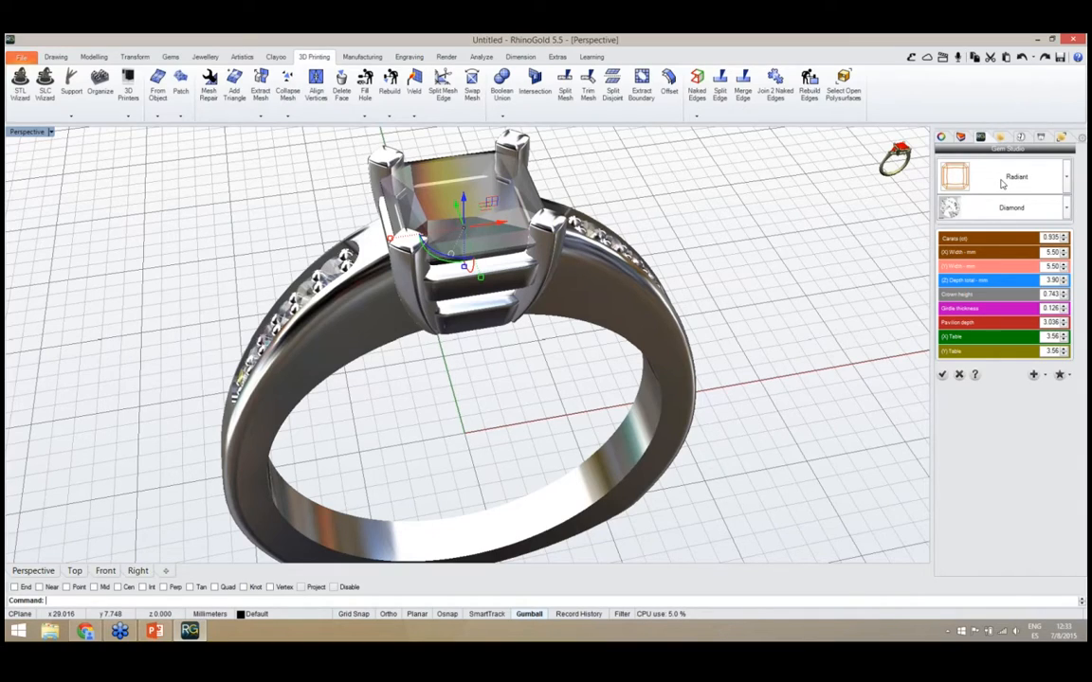
pyautogui.click(1001, 180)
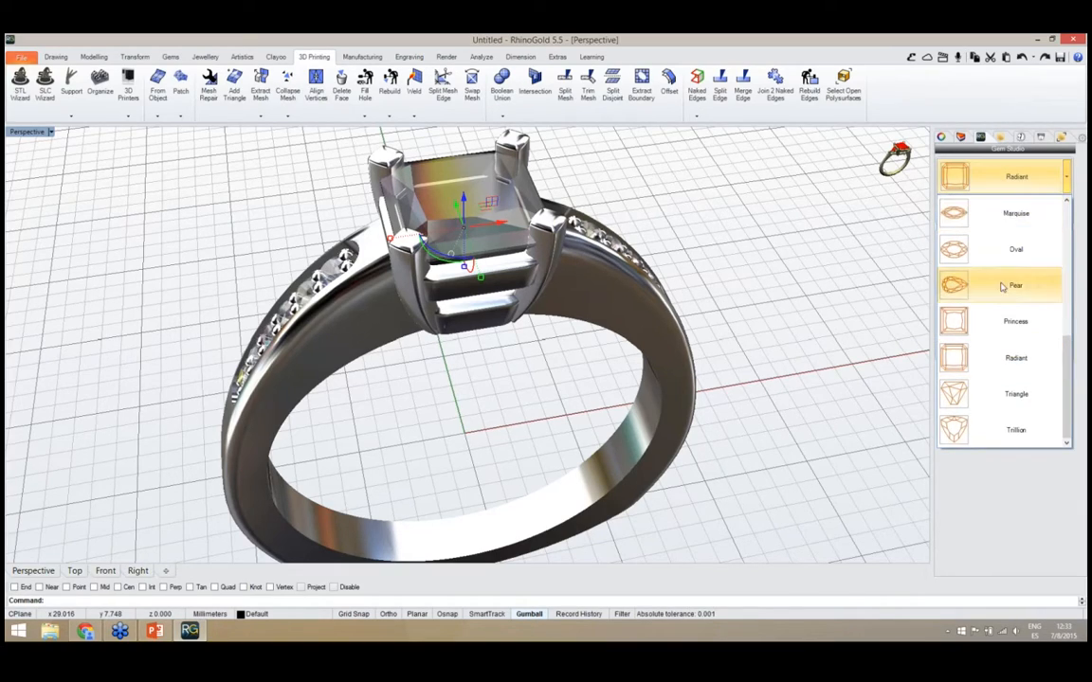
pyautogui.scroll(5, 1003, 310)
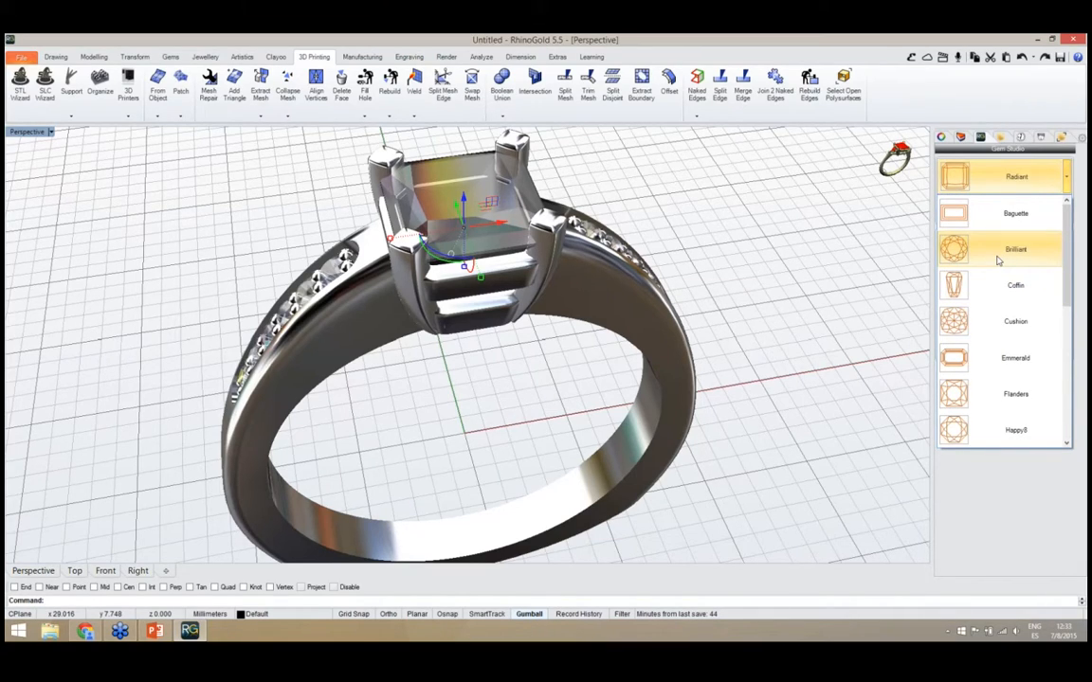
pyautogui.click(997, 251)
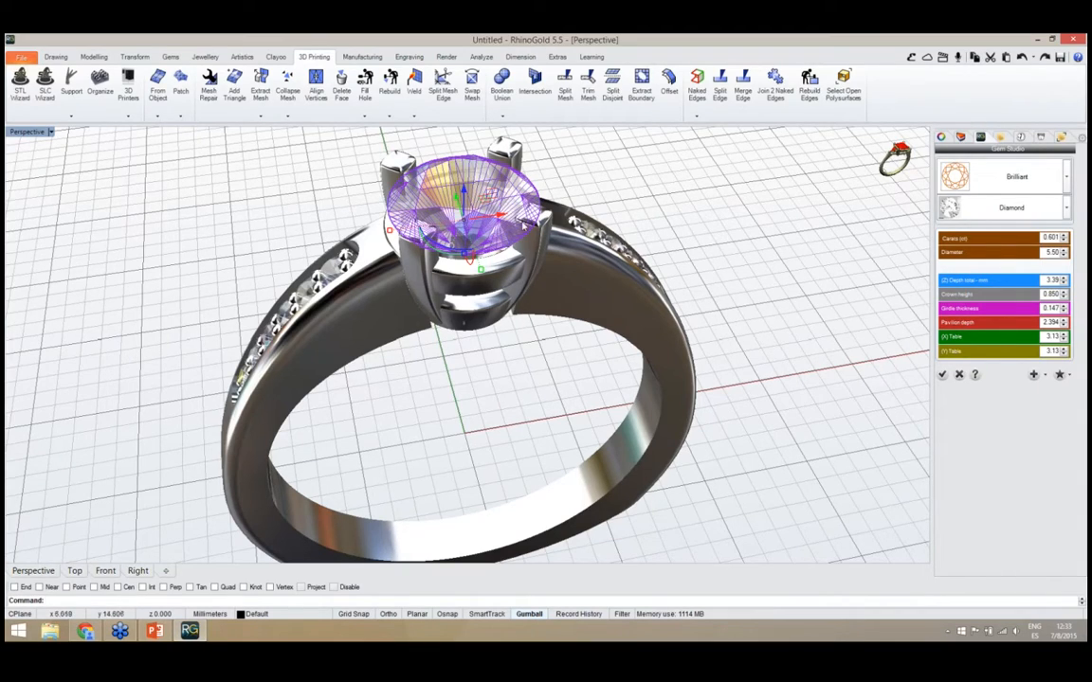
pyautogui.click(457, 369)
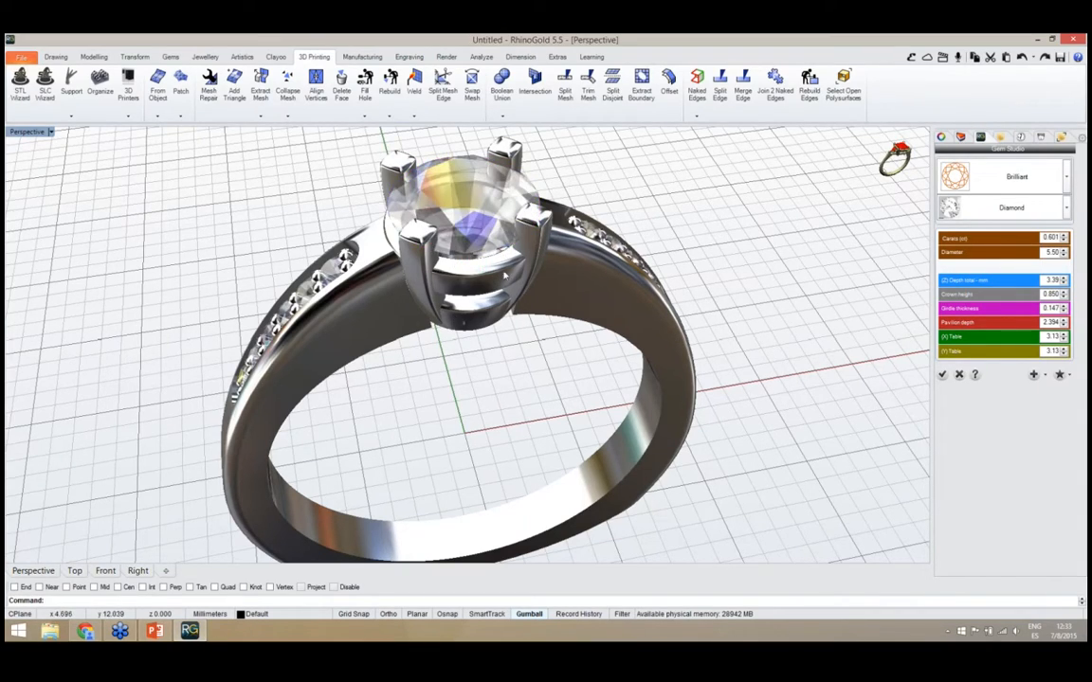
pyautogui.moveTo(457, 294); pyautogui.dragTo(436, 323, button='right')
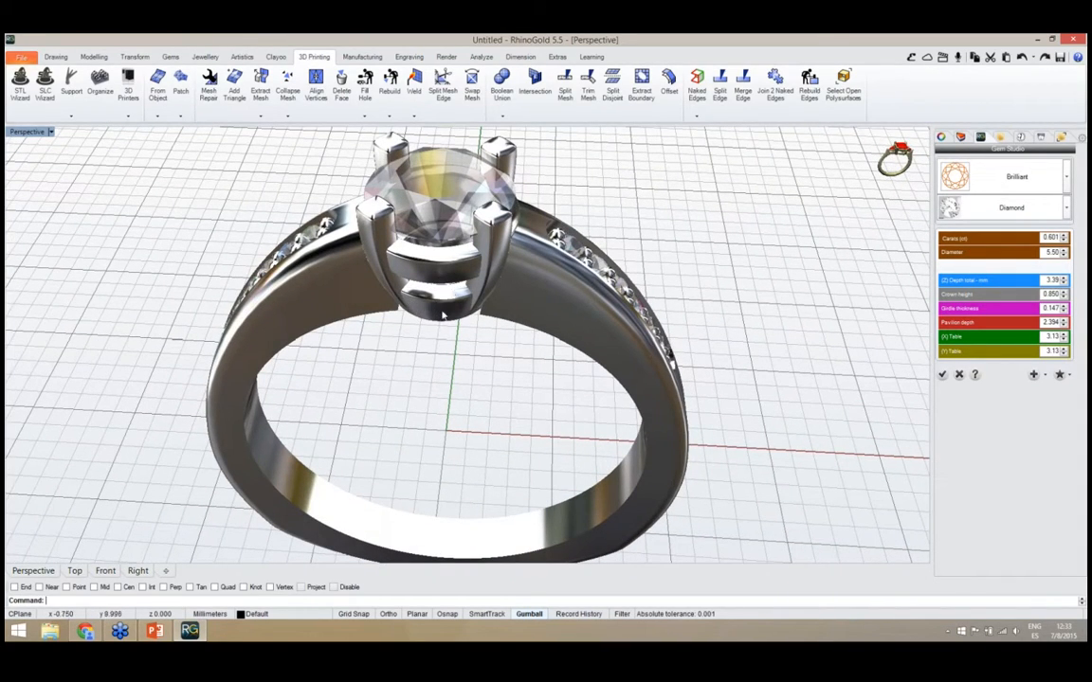
pyautogui.moveTo(426, 371); pyautogui.dragTo(453, 189, button='right')
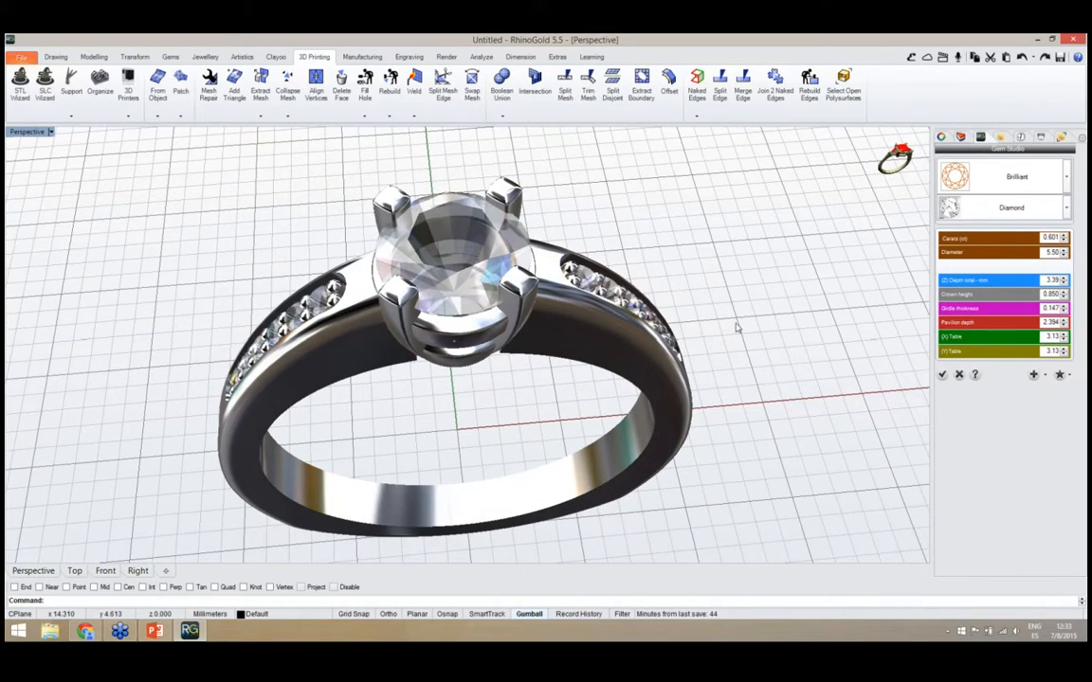
pyautogui.moveTo(743, 320); pyautogui.dragTo(756, 324, button='right')
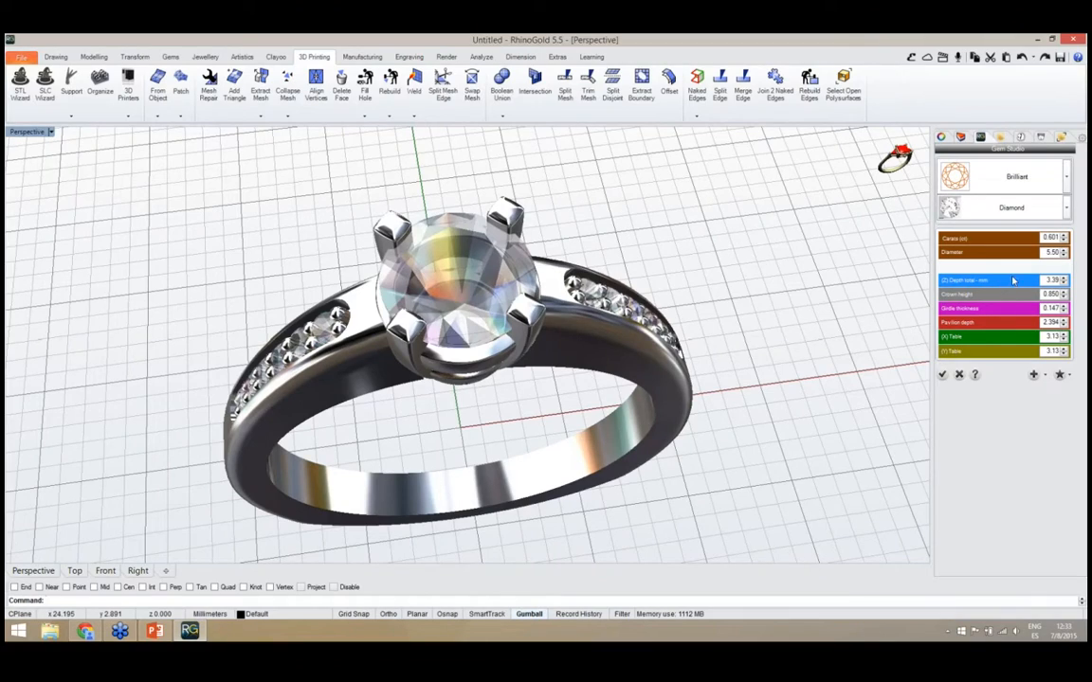
# Set the centre brilliant's diameter to 6 mm, check the fit of the head, and accept the gem changes
pyautogui.click(485, 281)
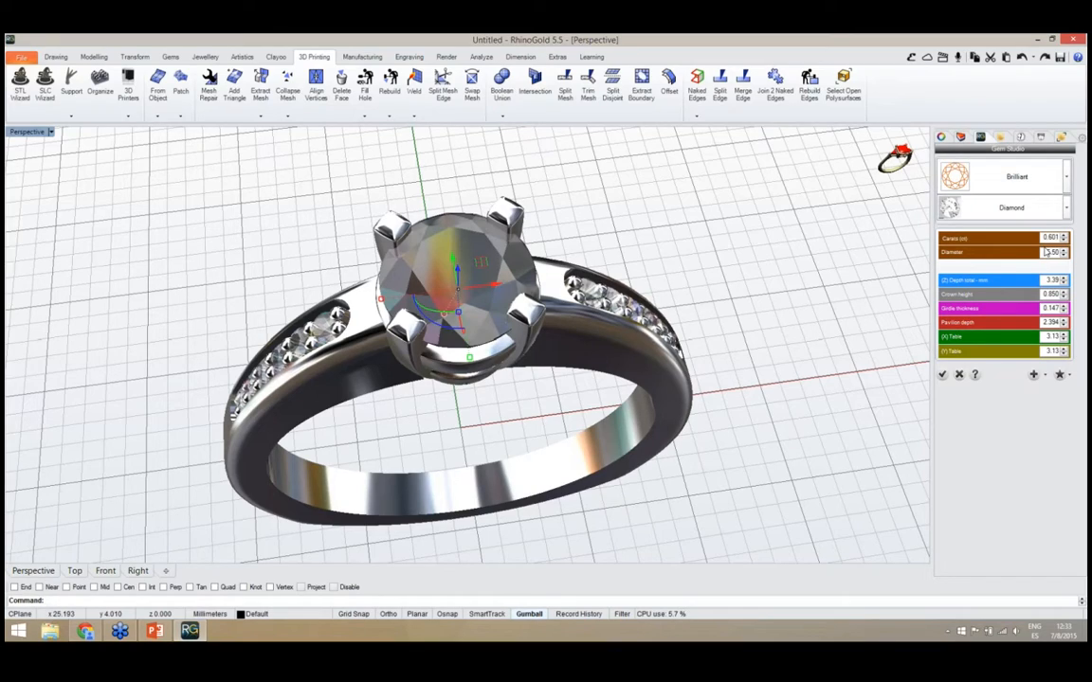
pyautogui.doubleClick(1048, 252)
pyautogui.press('Return')
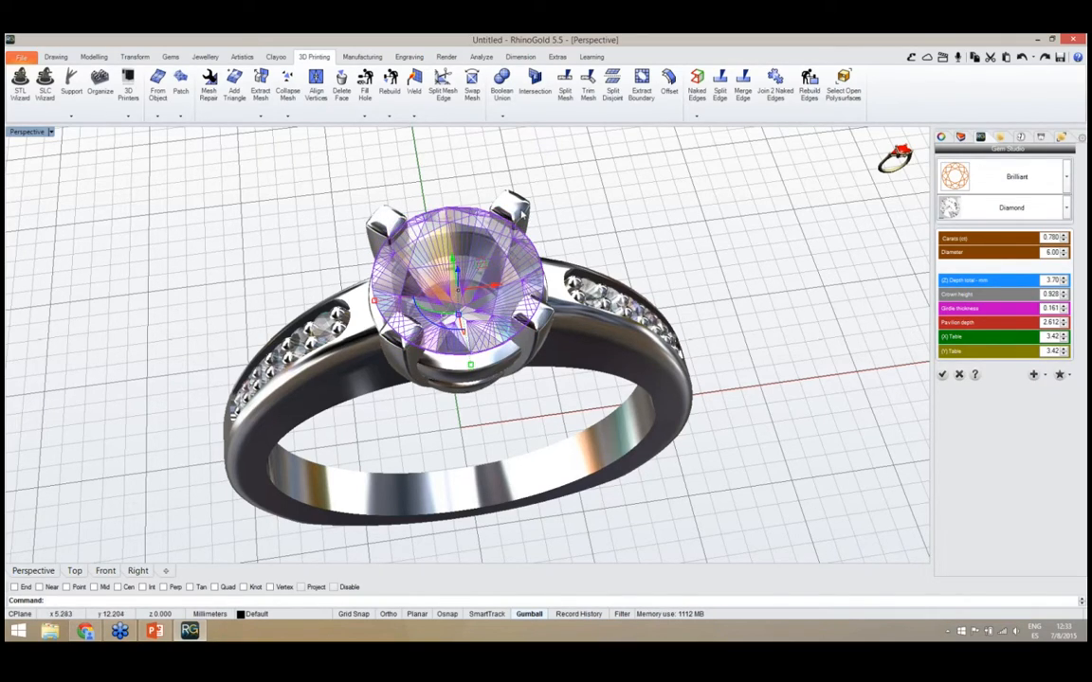
pyautogui.moveTo(678, 353); pyautogui.dragTo(482, 337, button='right')
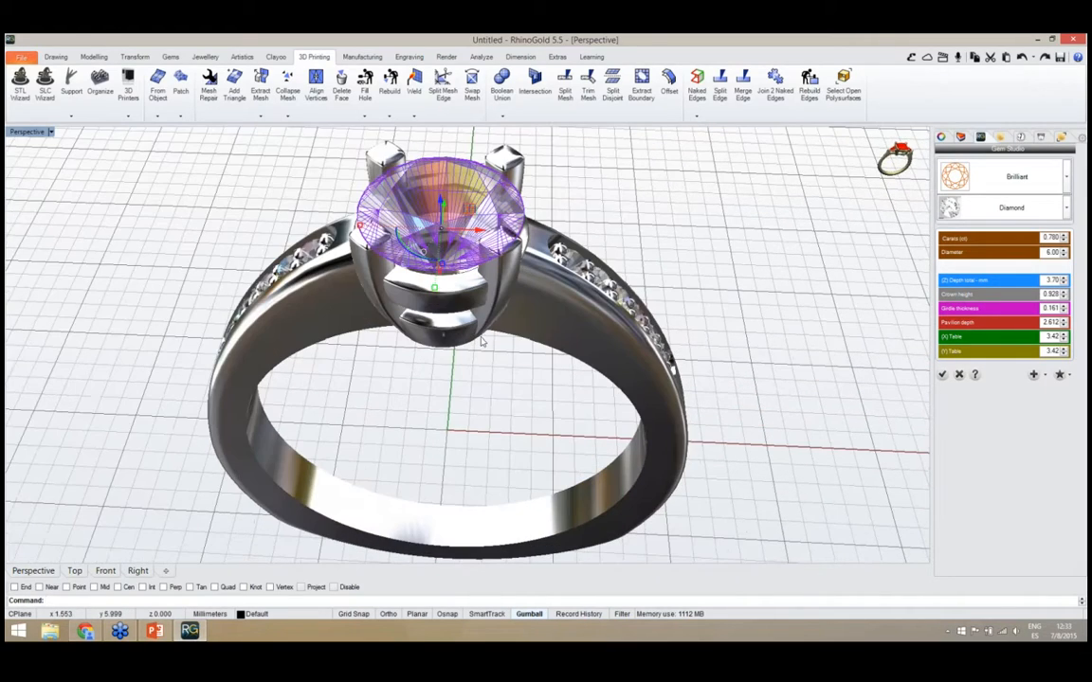
pyautogui.click(457, 389)
pyautogui.moveTo(455, 389); pyautogui.dragTo(468, 381, button='right')
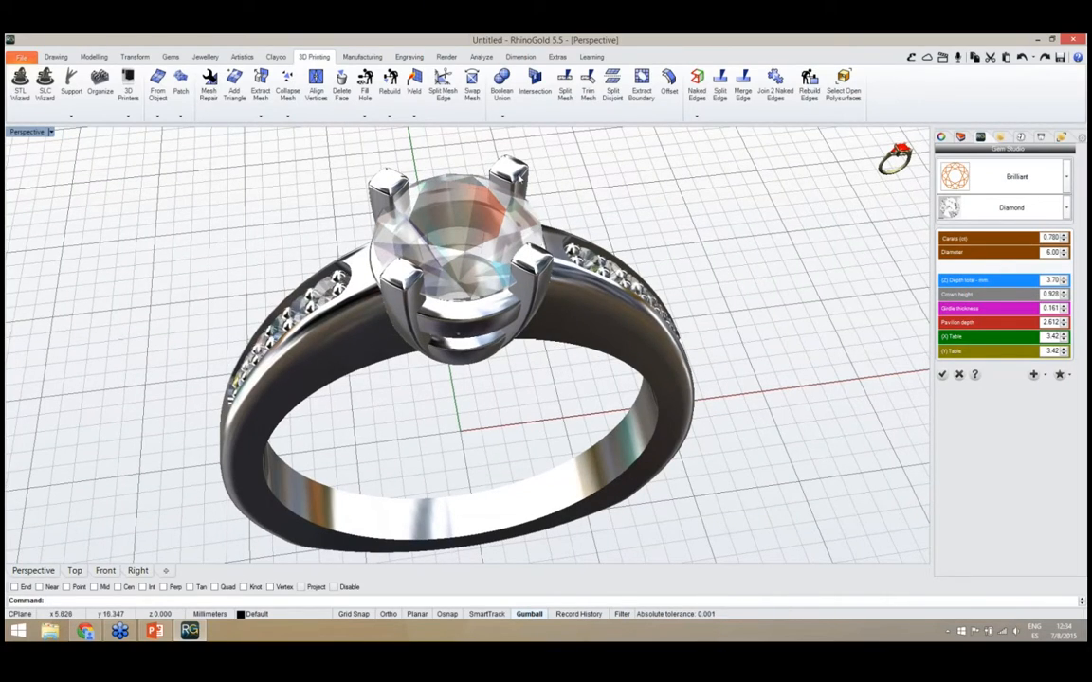
pyautogui.moveTo(707, 316); pyautogui.dragTo(907, 399, button='right')
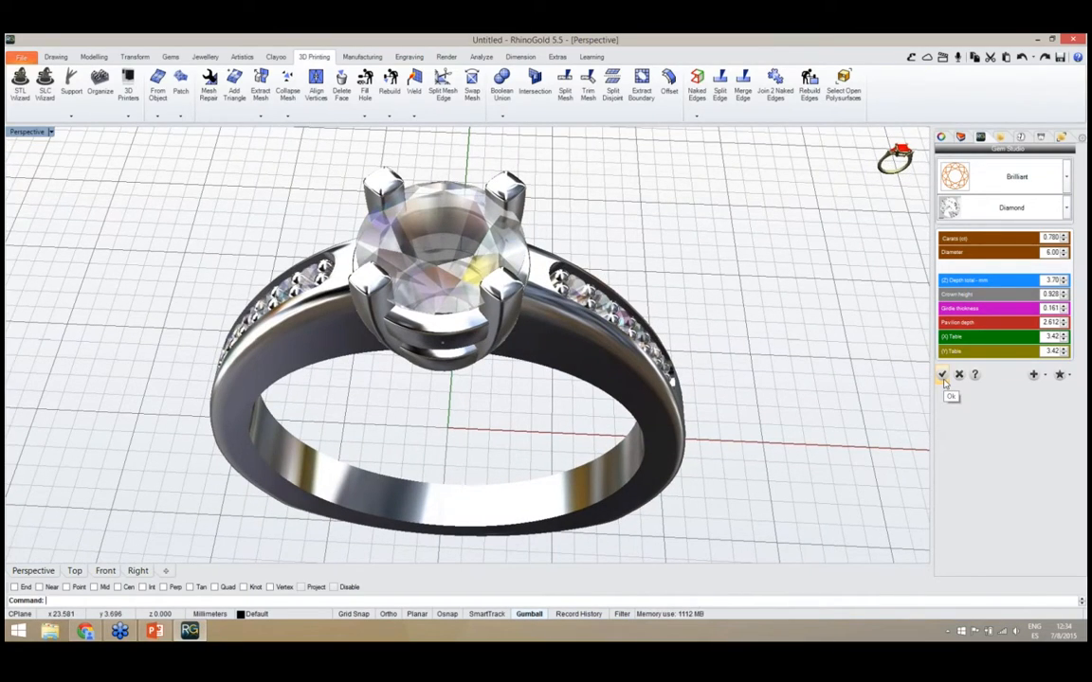
pyautogui.click(943, 375)
# Open the ring's shank for parametric editing and replace its outline with the round curve 013
pyautogui.moveTo(388, 369); pyautogui.dragTo(461, 384, button='right')
pyautogui.scroll(-4, 475, 325)
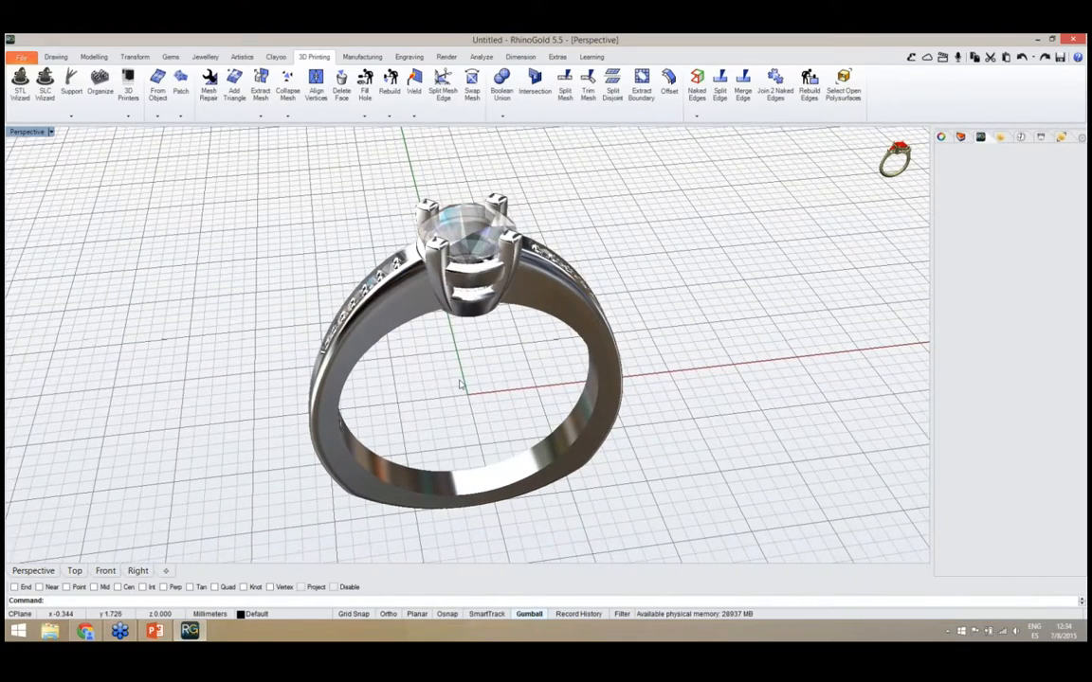
pyautogui.click(445, 502)
pyautogui.moveTo(426, 467); pyautogui.dragTo(422, 430, button='right')
pyautogui.middleClick(423, 431)
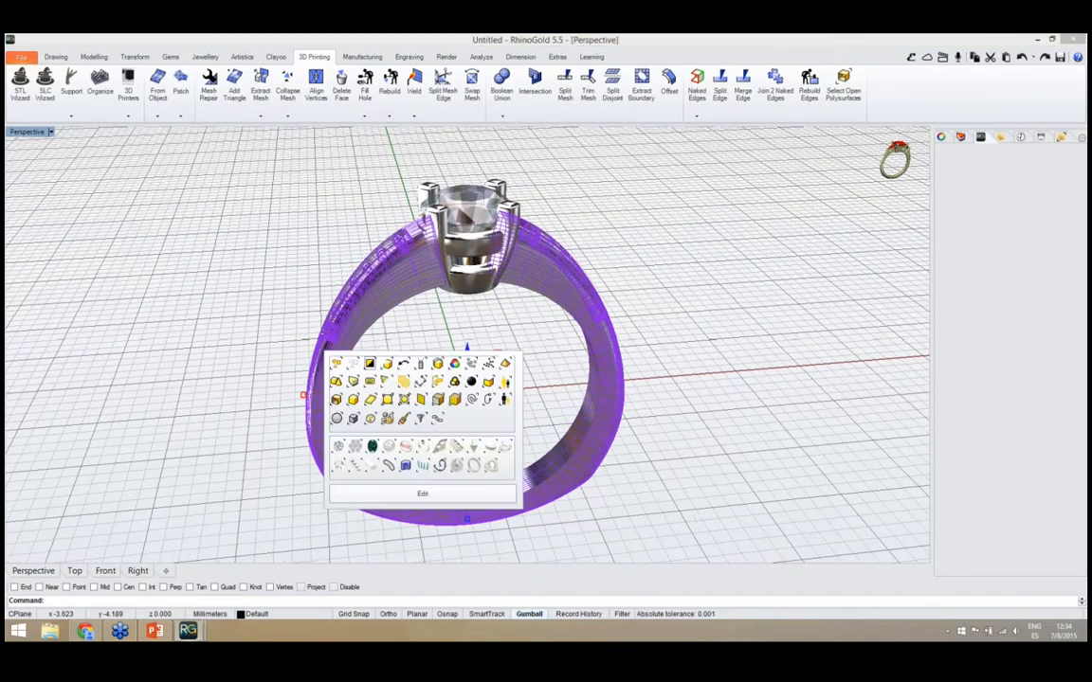
pyautogui.click(405, 492)
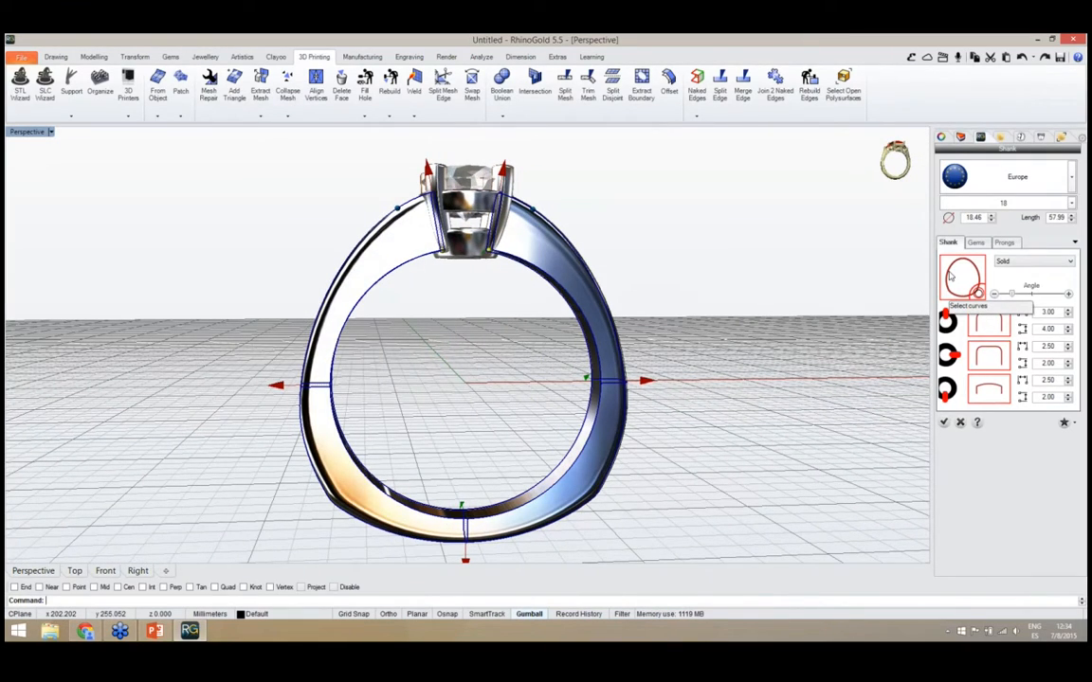
pyautogui.click(963, 279)
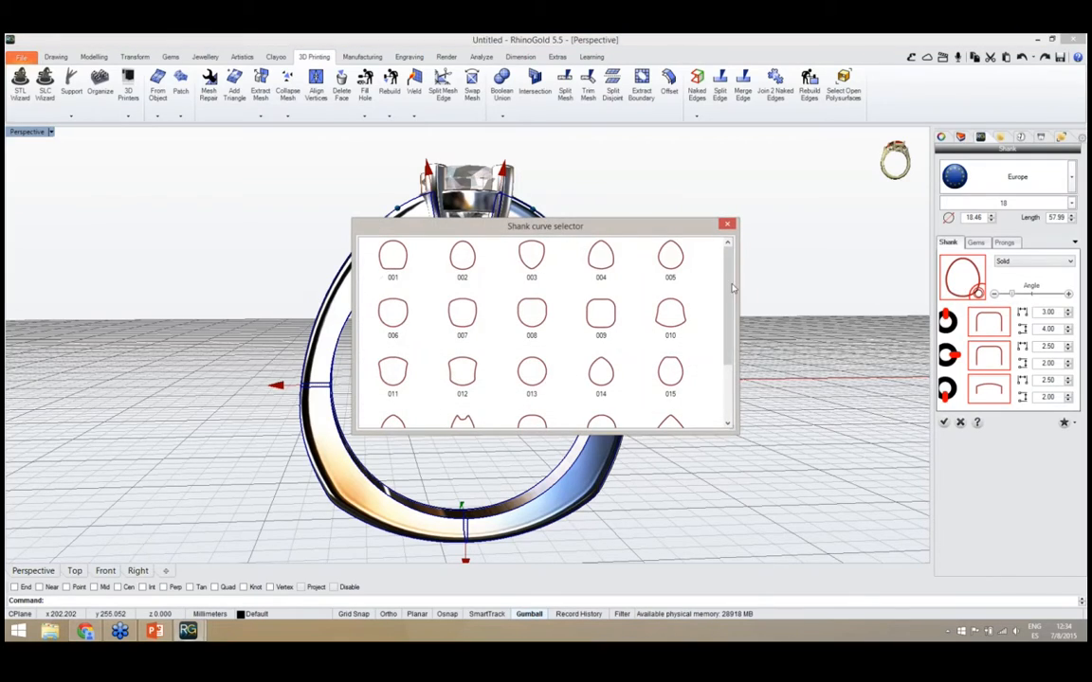
pyautogui.moveTo(728, 287); pyautogui.dragTo(734, 301)
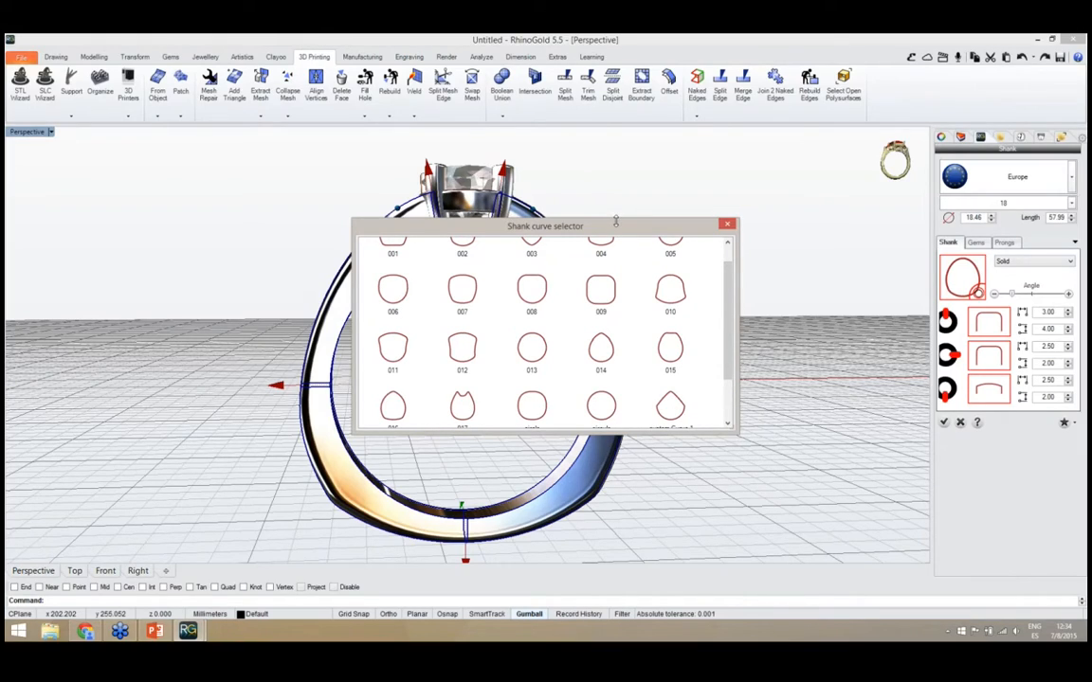
pyautogui.moveTo(617, 228); pyautogui.dragTo(803, 232)
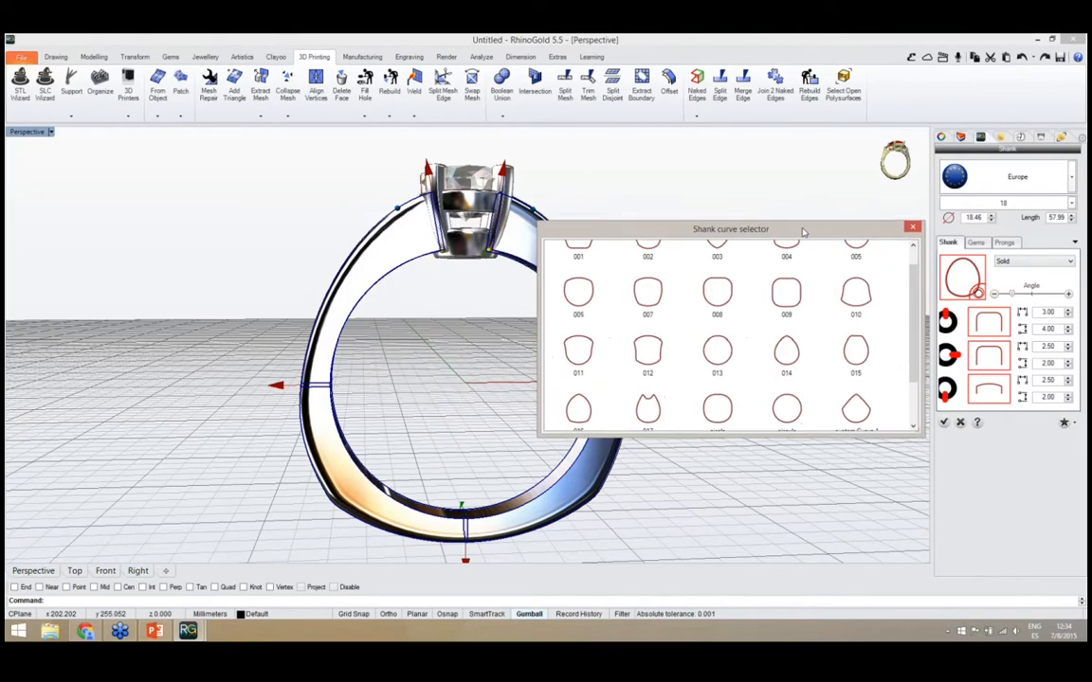
pyautogui.doubleClick(719, 352)
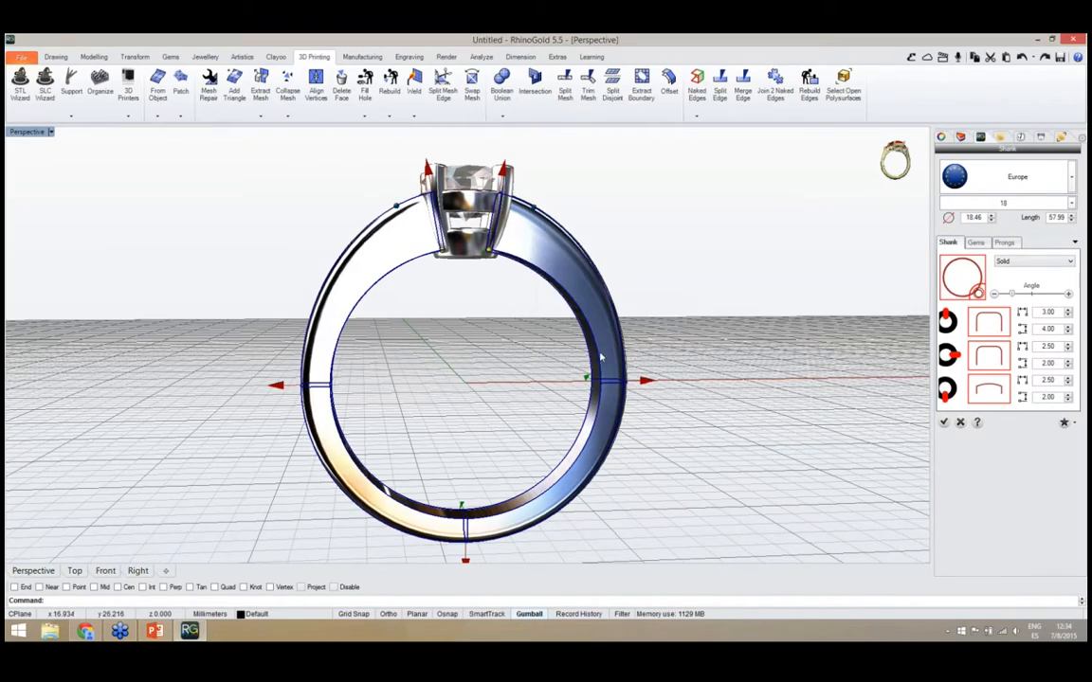
# Adjust the shank beside the head to an angle of 22 and a top thickness of about 3.77 mm
pyautogui.moveTo(520, 368); pyautogui.dragTo(572, 408, button='right')
pyautogui.scroll(-2, 480, 378)
pyautogui.scroll(7, 478, 348)
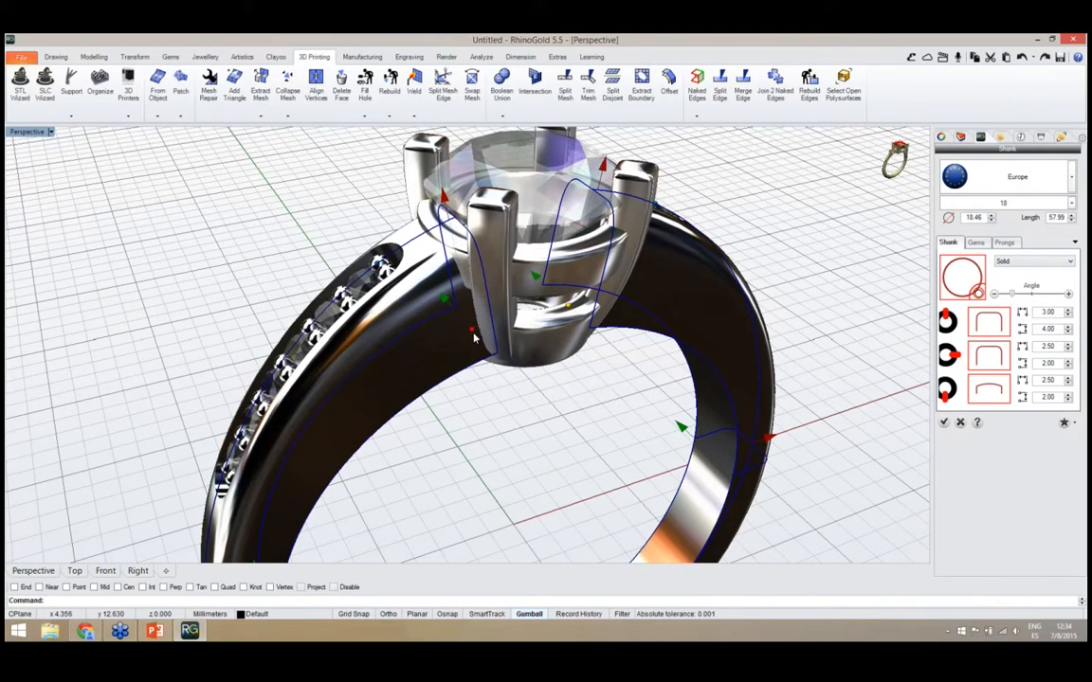
pyautogui.moveTo(473, 338); pyautogui.dragTo(473, 337)
pyautogui.moveTo(446, 199); pyautogui.dragTo(446, 209)
pyautogui.scroll(-10, 501, 432)
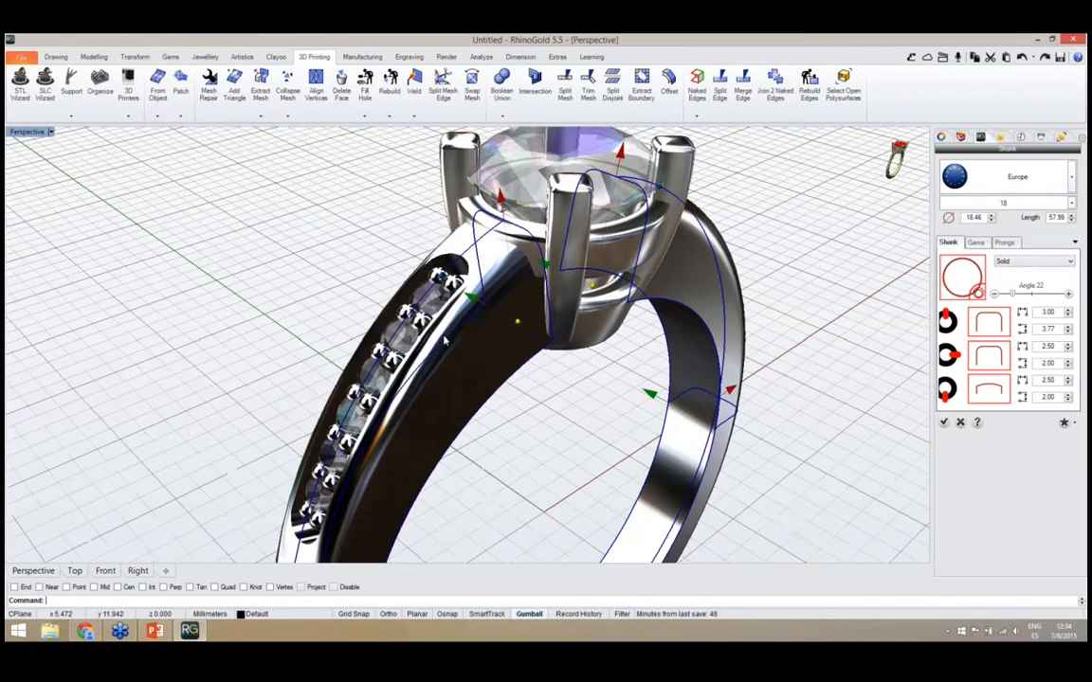
# Set the number of side gems on the ring's shank to 4
pyautogui.scroll(5, 500, 432)
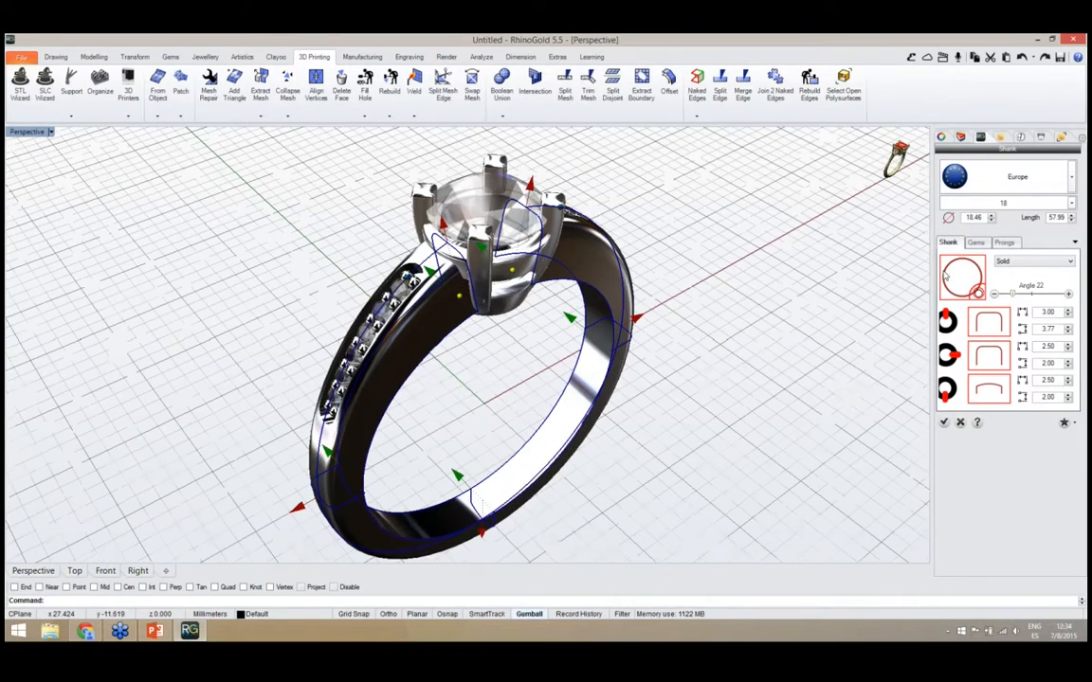
pyautogui.click(975, 243)
pyautogui.moveTo(705, 406)
pyautogui.mouseDown(button='right')
pyautogui.moveTo(729, 372)
pyautogui.moveTo(705, 398)
pyautogui.mouseUp(button='right')
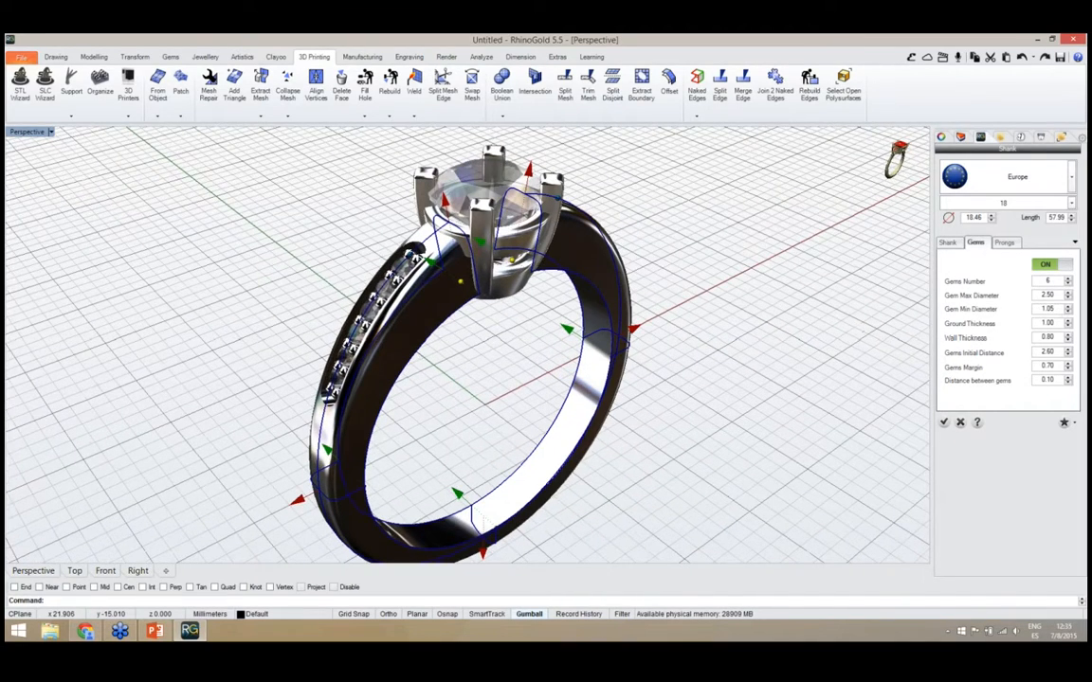
pyautogui.doubleClick(1045, 282)
pyautogui.write('4')
pyautogui.press('Return')
# Shift the row of shank gems closer to the head, to an initial distance of about 2.38
pyautogui.moveTo(469, 374); pyautogui.dragTo(593, 297, button='right')
pyautogui.scroll(6, 438, 360)
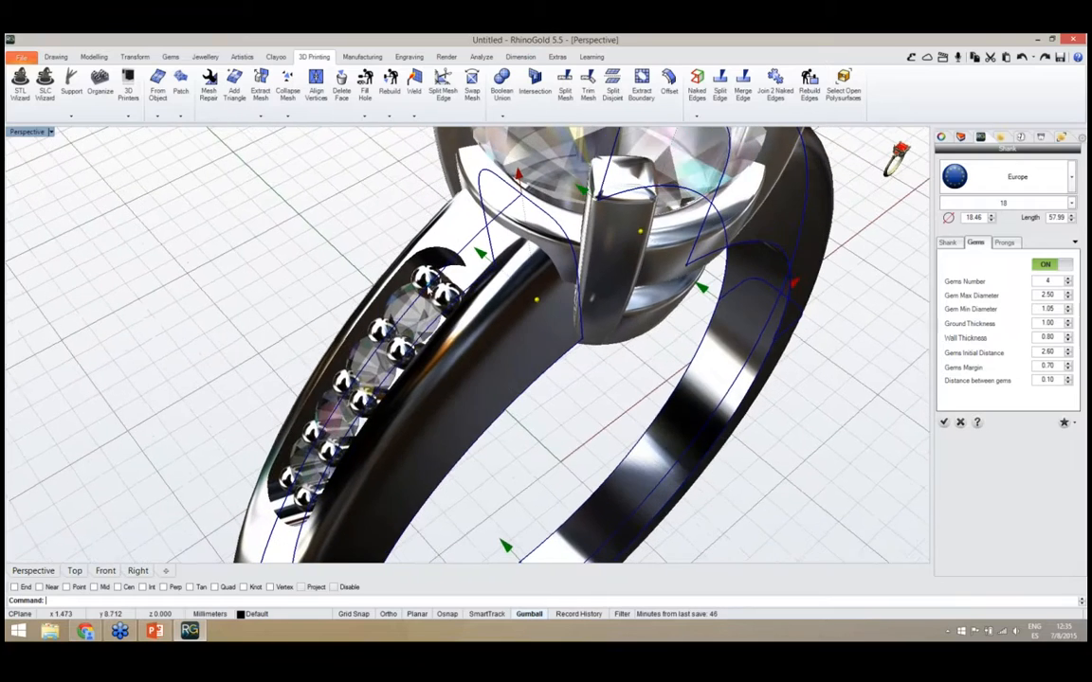
pyautogui.moveTo(425, 292); pyautogui.dragTo(433, 283)
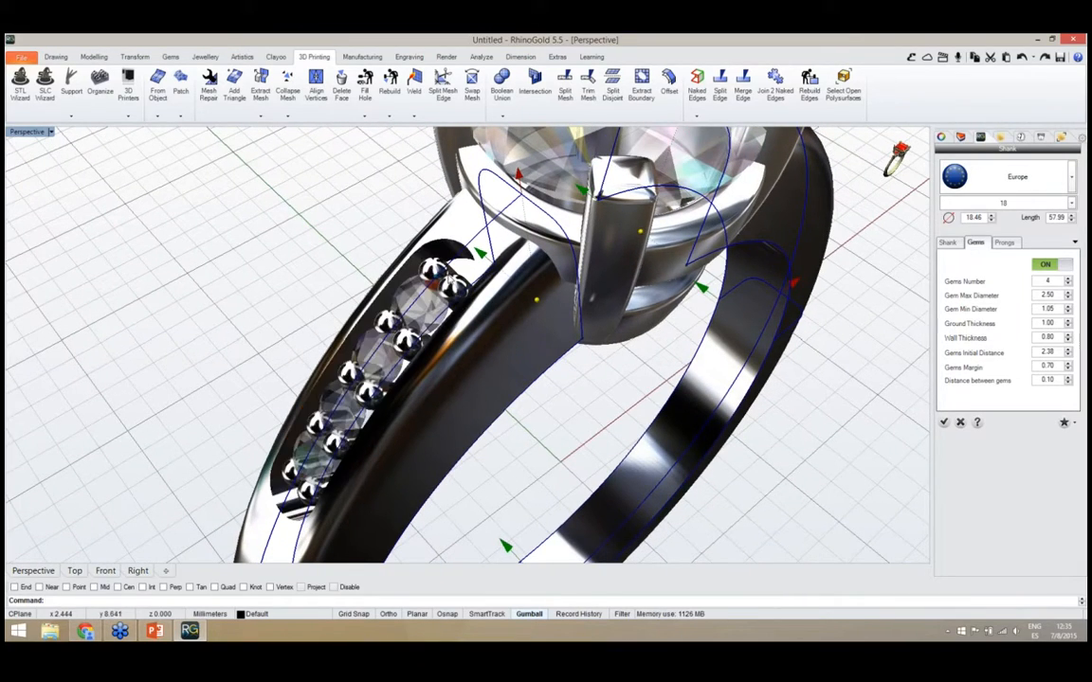
# Check the shank's side gems from both sides of the ring and accept the shank changes
pyautogui.scroll(-8, 454, 368)
pyautogui.moveTo(454, 368); pyautogui.dragTo(265, 372, button='right')
pyautogui.scroll(2, 436, 241)
pyautogui.scroll(2, 438, 243)
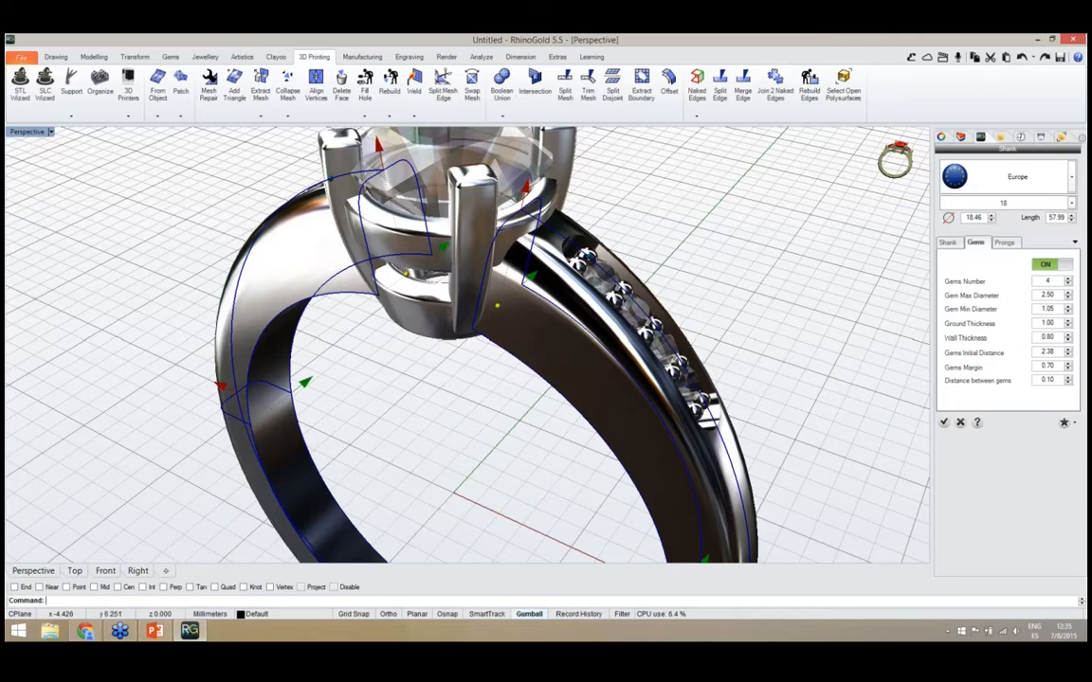
pyautogui.scroll(-5, 479, 371)
pyautogui.moveTo(475, 366); pyautogui.dragTo(533, 386, button='right')
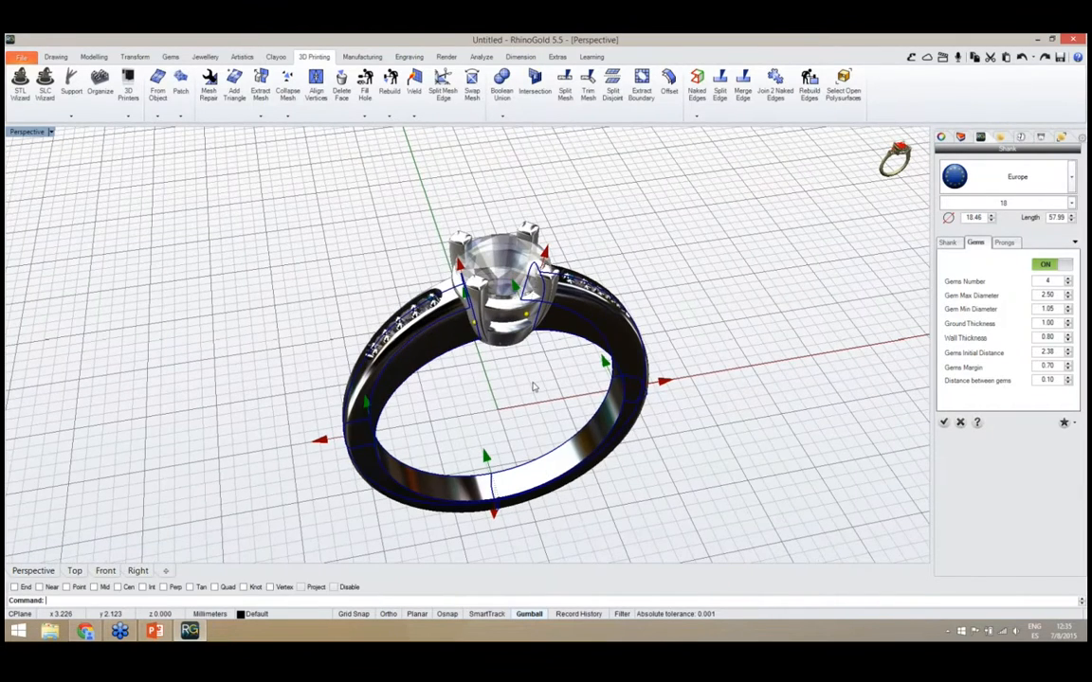
pyautogui.click(944, 423)
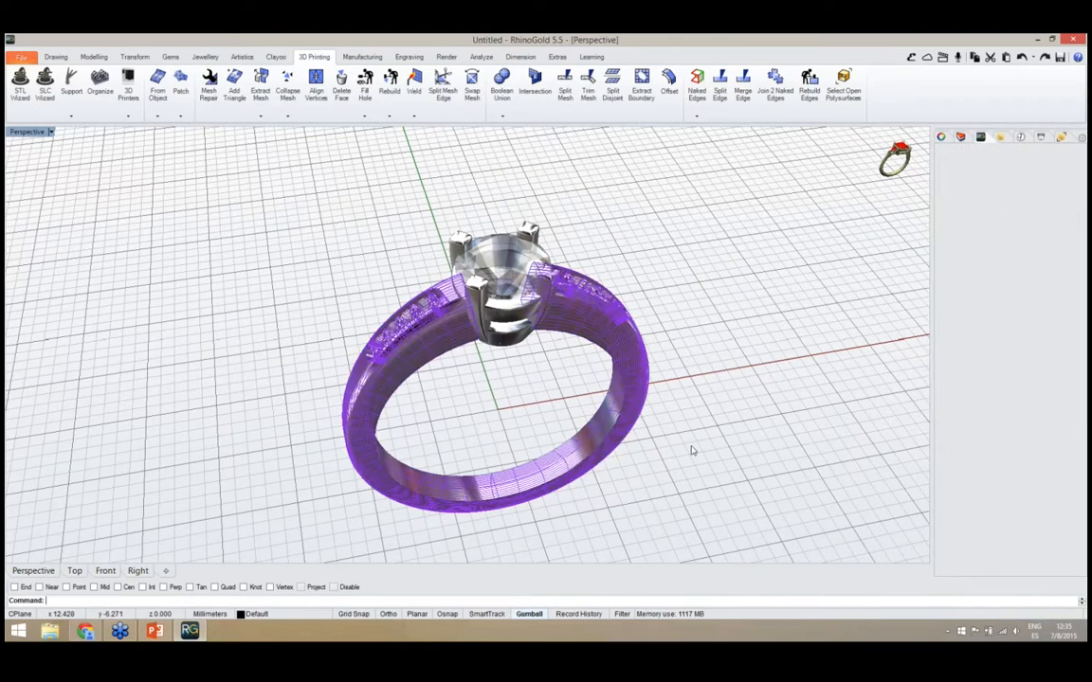
# Select the four-prong head together with its centre gem and raise them slightly above the shank
pyautogui.click(688, 481)
pyautogui.moveTo(688, 482); pyautogui.dragTo(536, 320, button='right')
pyautogui.scroll(-6, 440, 372)
pyautogui.scroll(5, 426, 286)
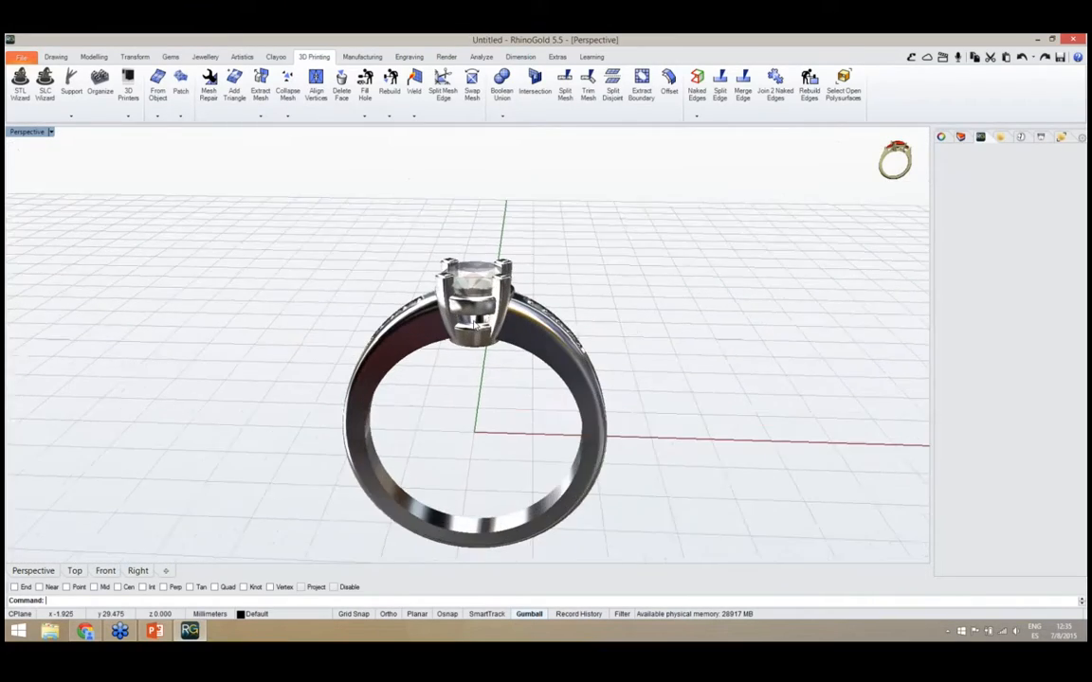
pyautogui.scroll(2, 475, 282)
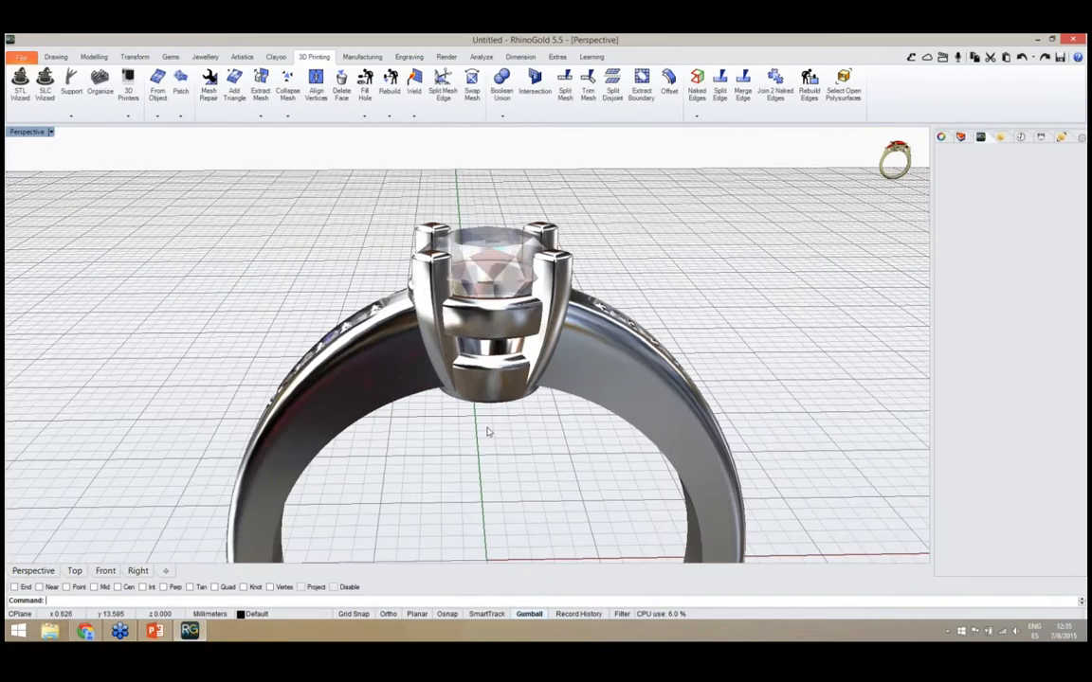
pyautogui.moveTo(490, 418); pyautogui.dragTo(492, 397, button='right')
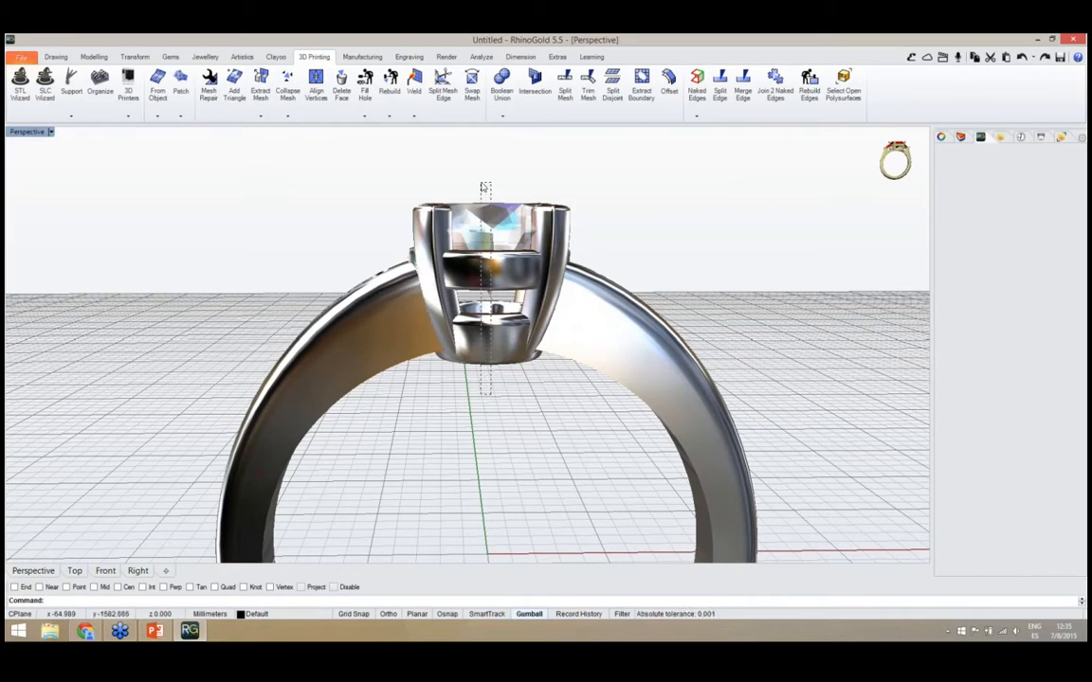
pyautogui.click(445, 207)
pyautogui.moveTo(490, 246); pyautogui.dragTo(490, 240)
pyautogui.click(497, 415)
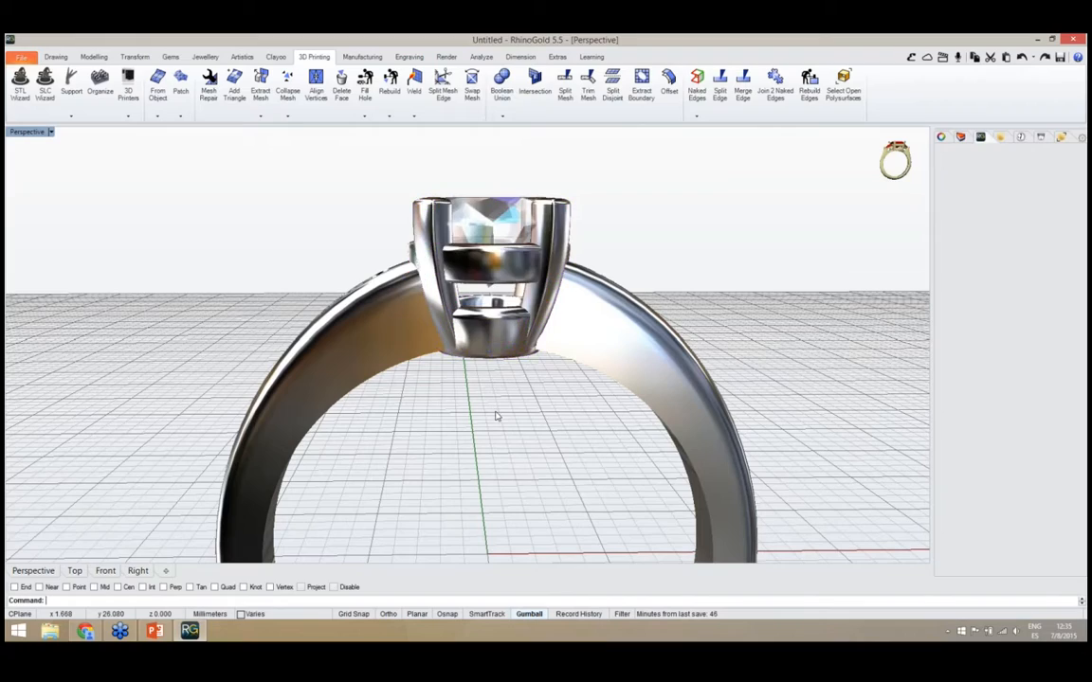
# Add a channel-set band to the ring from the Bands category of the Elements library, using the second model of the second row
pyautogui.moveTo(503, 429); pyautogui.dragTo(574, 464, button='right')
pyautogui.scroll(-7, 503, 299)
pyautogui.moveTo(477, 319); pyautogui.dragTo(558, 366, button='right')
pyautogui.scroll(4, 498, 386)
pyautogui.scroll(-3, 443, 332)
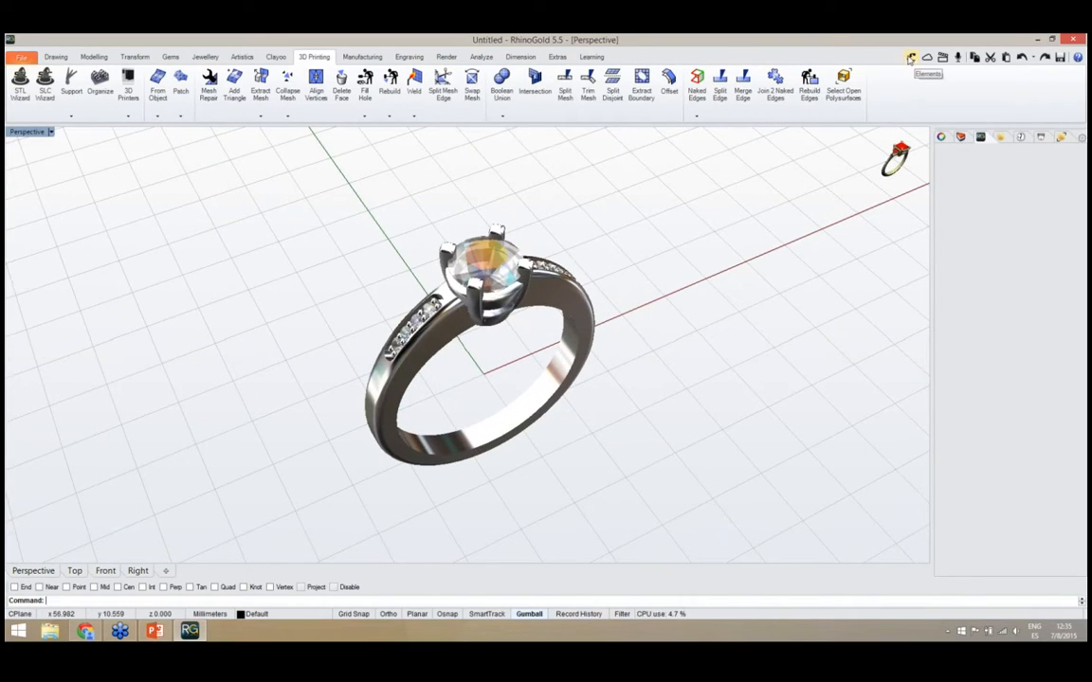
pyautogui.click(911, 57)
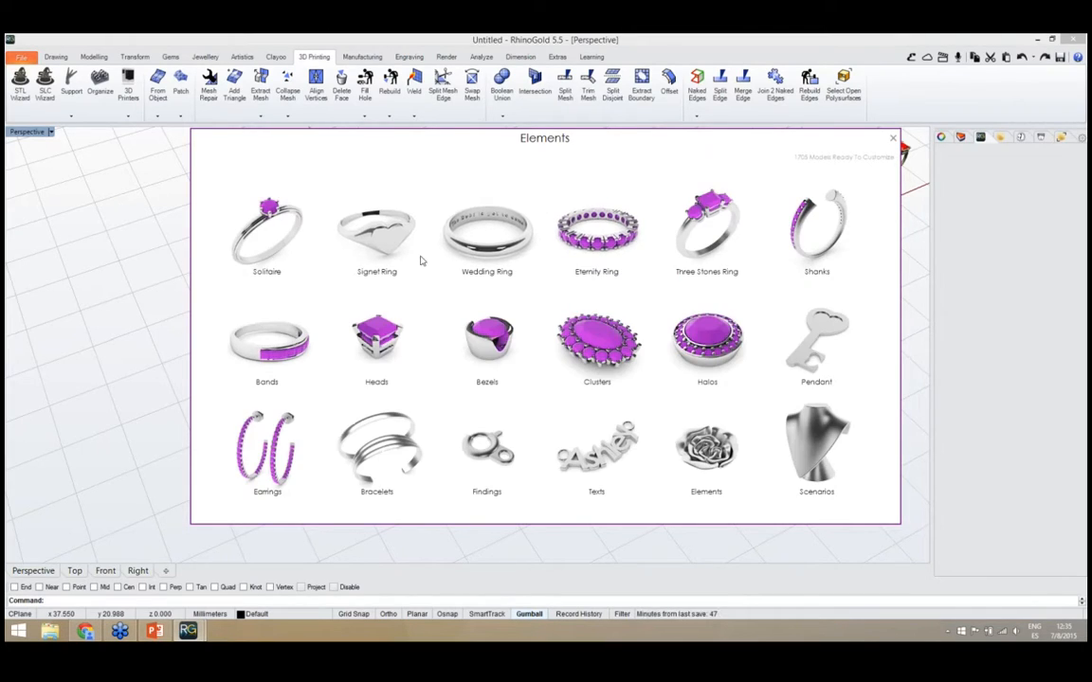
pyautogui.click(274, 355)
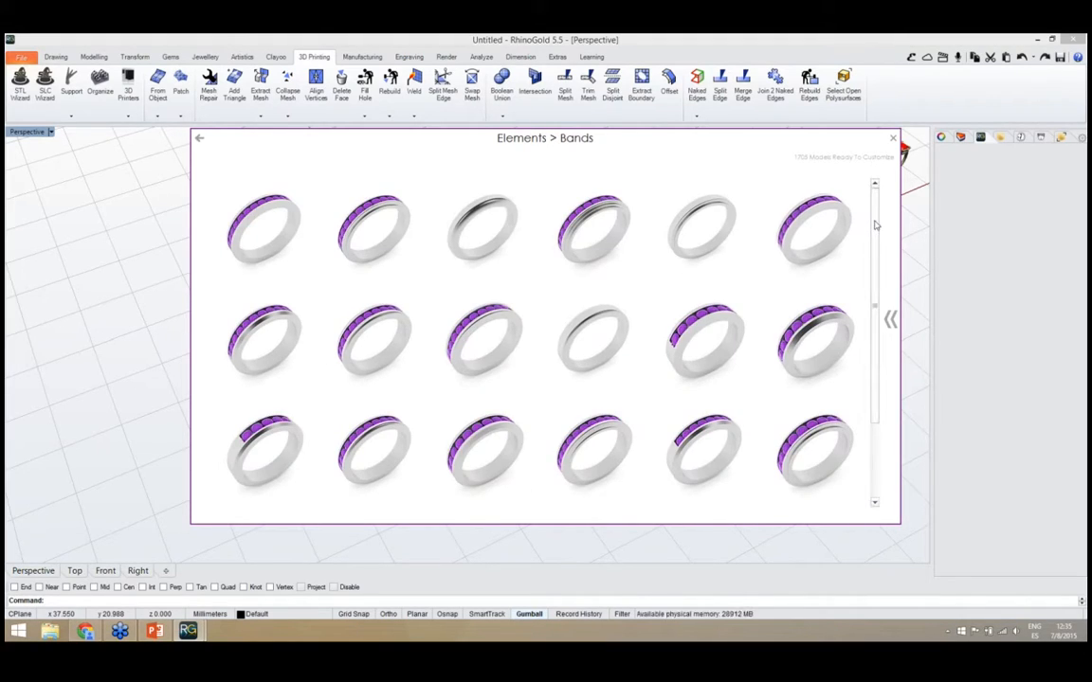
pyautogui.scroll(-1, 872, 251)
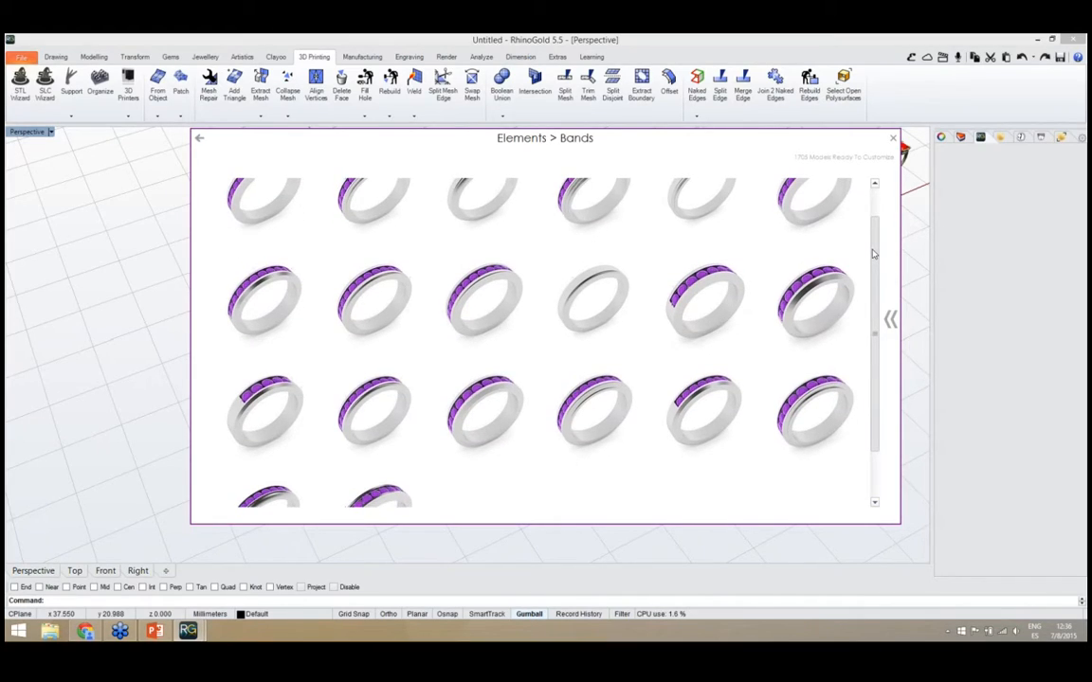
pyautogui.moveTo(874, 254); pyautogui.dragTo(873, 229)
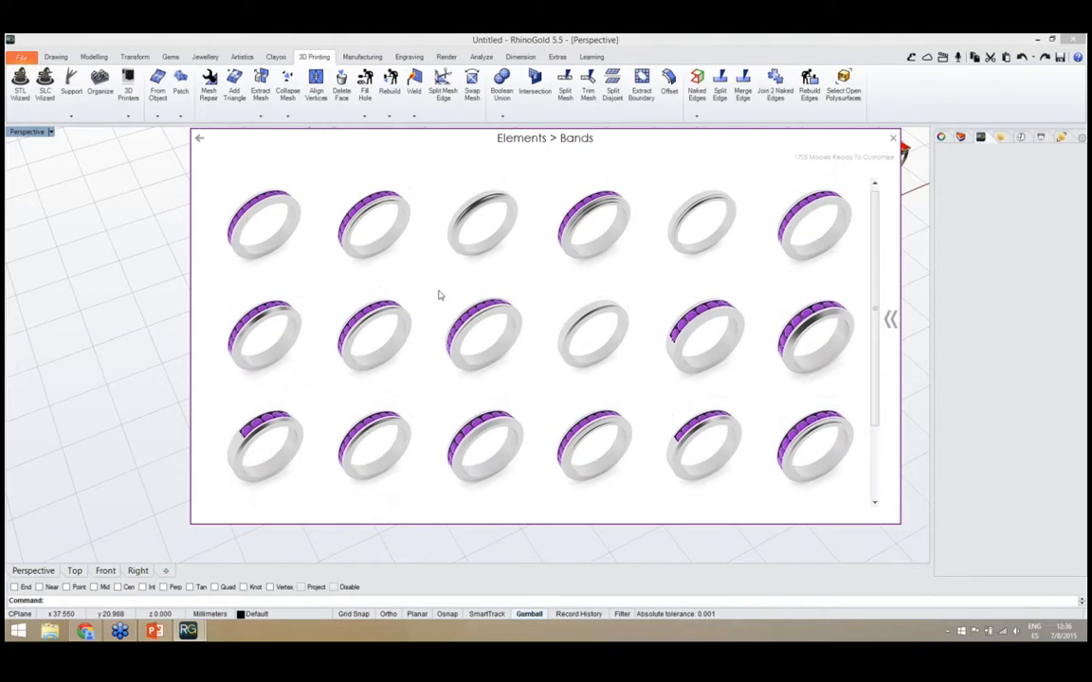
pyautogui.click(384, 334)
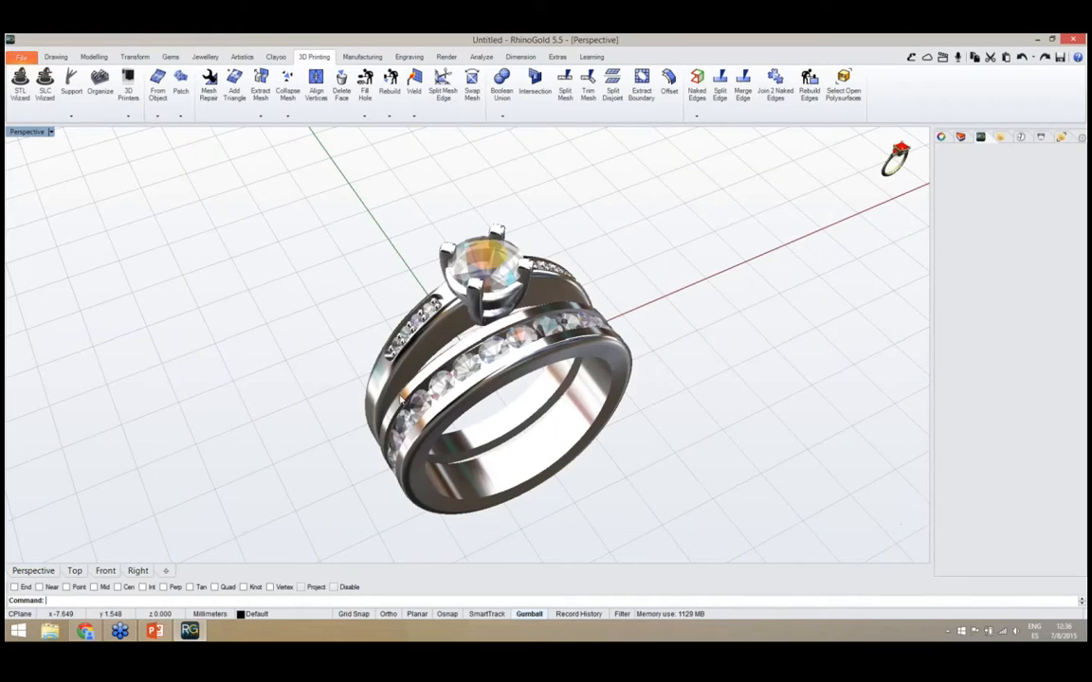
# Check how the added band sits beside the solitaire ring and open the band for parametric editing
pyautogui.moveTo(400, 396); pyautogui.dragTo(511, 441, button='right')
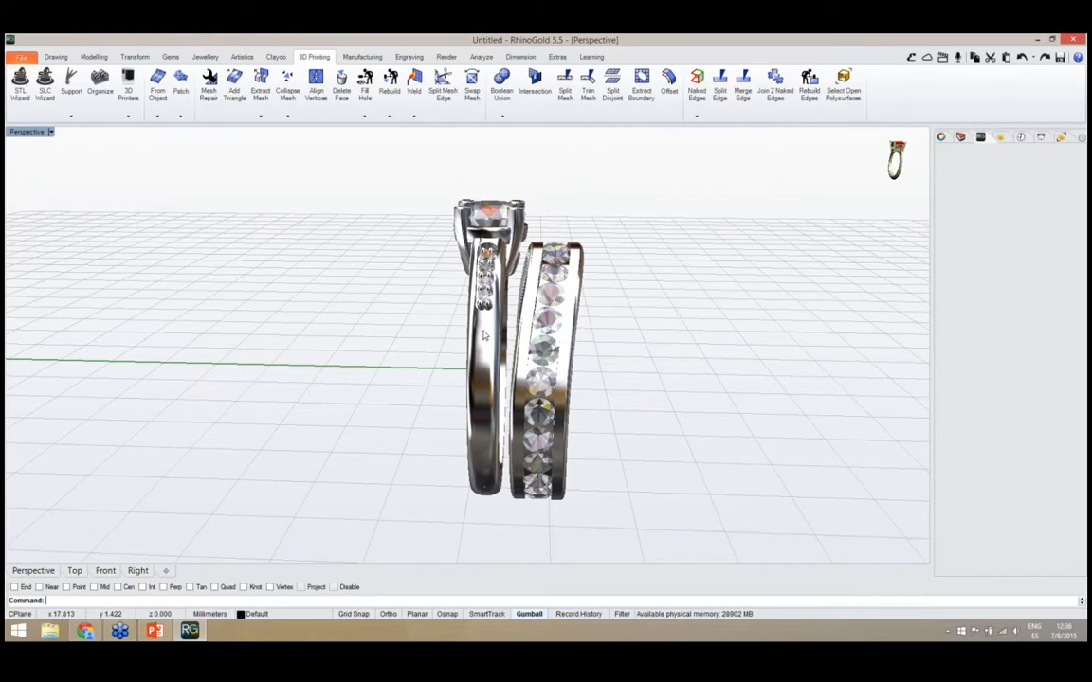
pyautogui.moveTo(531, 317); pyautogui.dragTo(564, 243, button='right')
pyautogui.scroll(4, 502, 348)
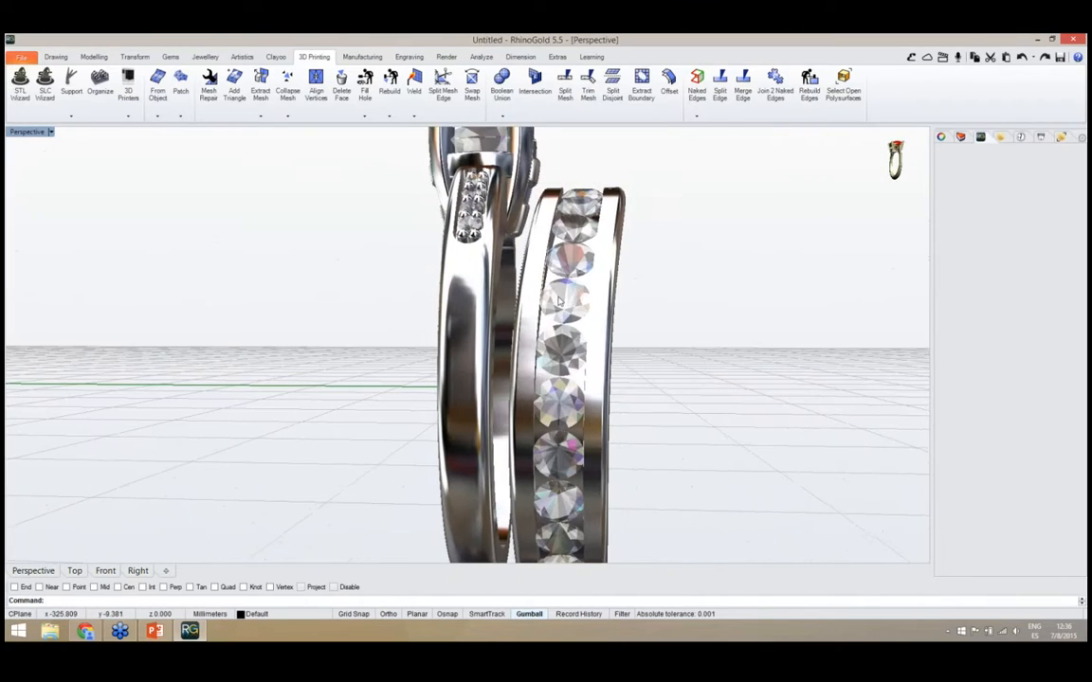
pyautogui.moveTo(580, 320); pyautogui.dragTo(568, 453, button='right')
pyautogui.scroll(-4, 497, 344)
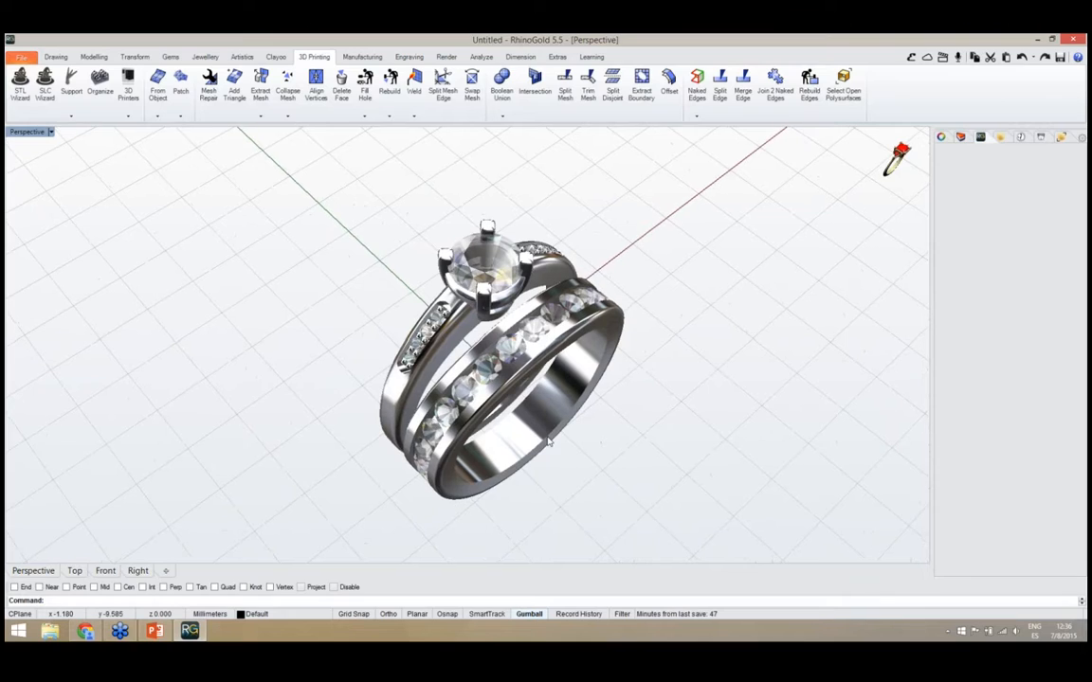
pyautogui.scroll(2, 548, 442)
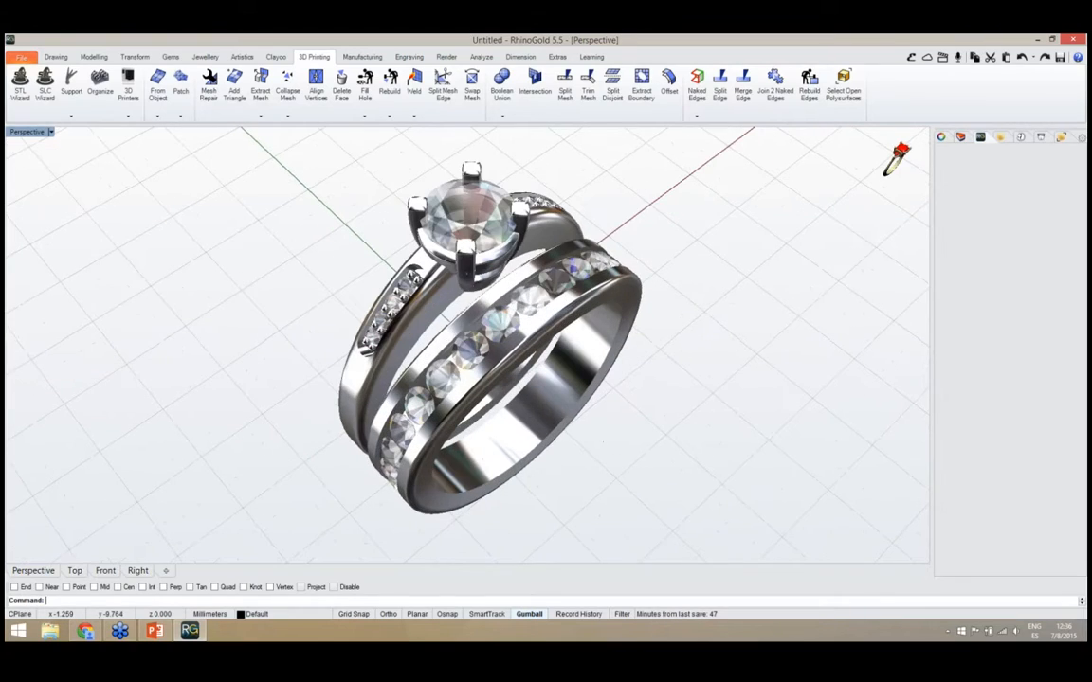
pyautogui.click(547, 441)
pyautogui.middleClick(546, 441)
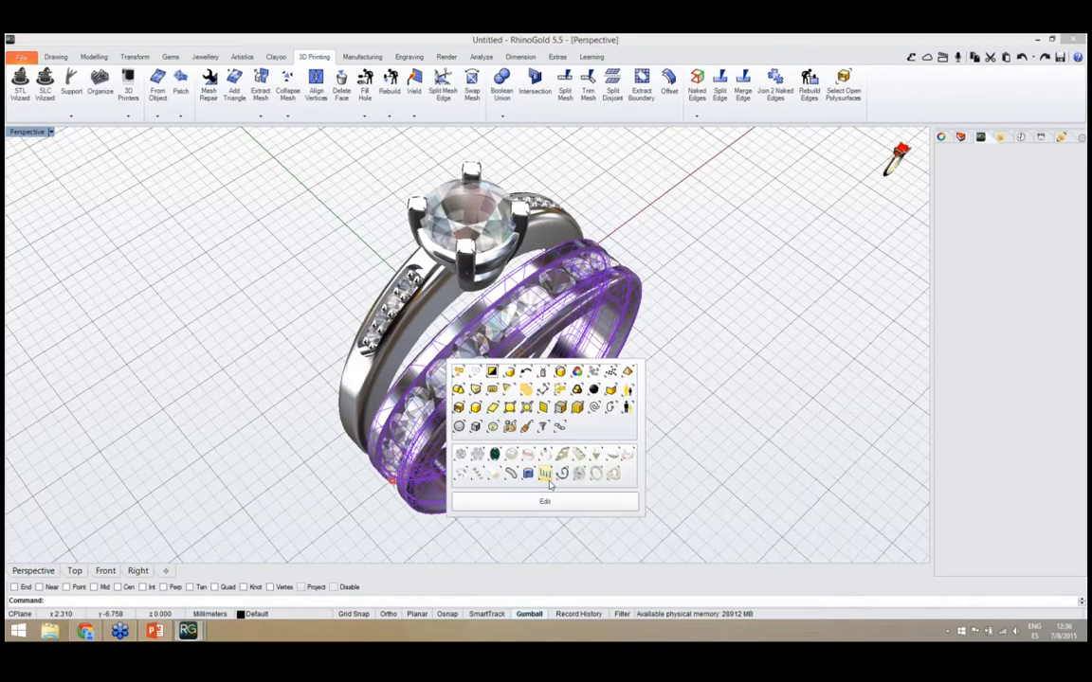
pyautogui.click(547, 499)
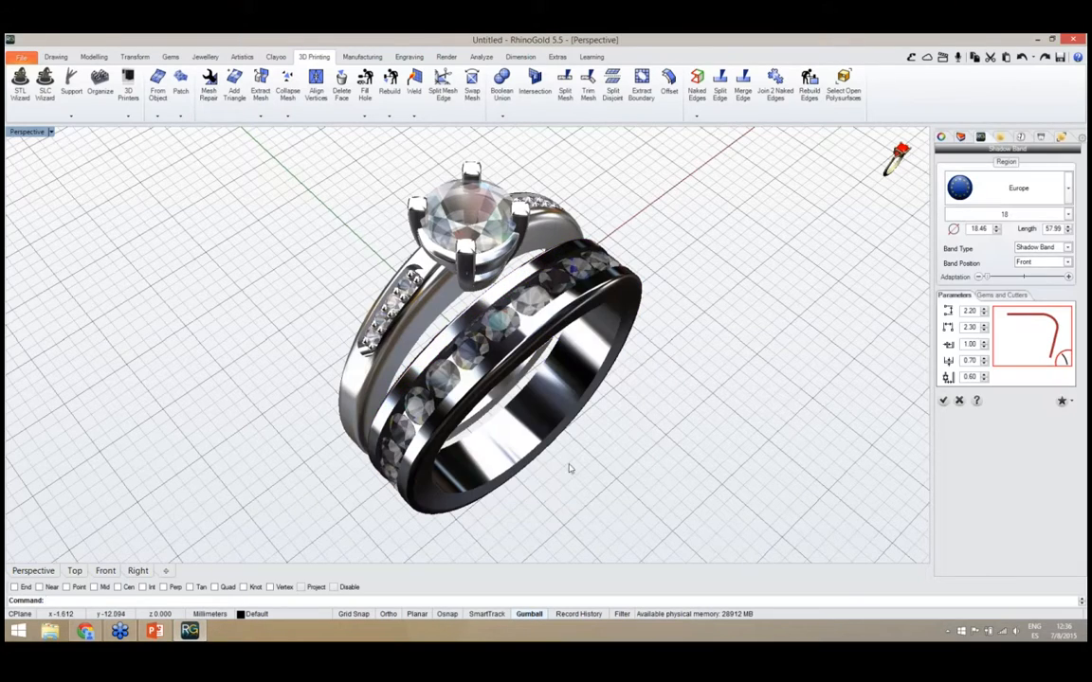
# Change the band's channel profile to the square-cornered profile 001 and check its edges
pyautogui.moveTo(571, 470); pyautogui.dragTo(653, 411, button='right')
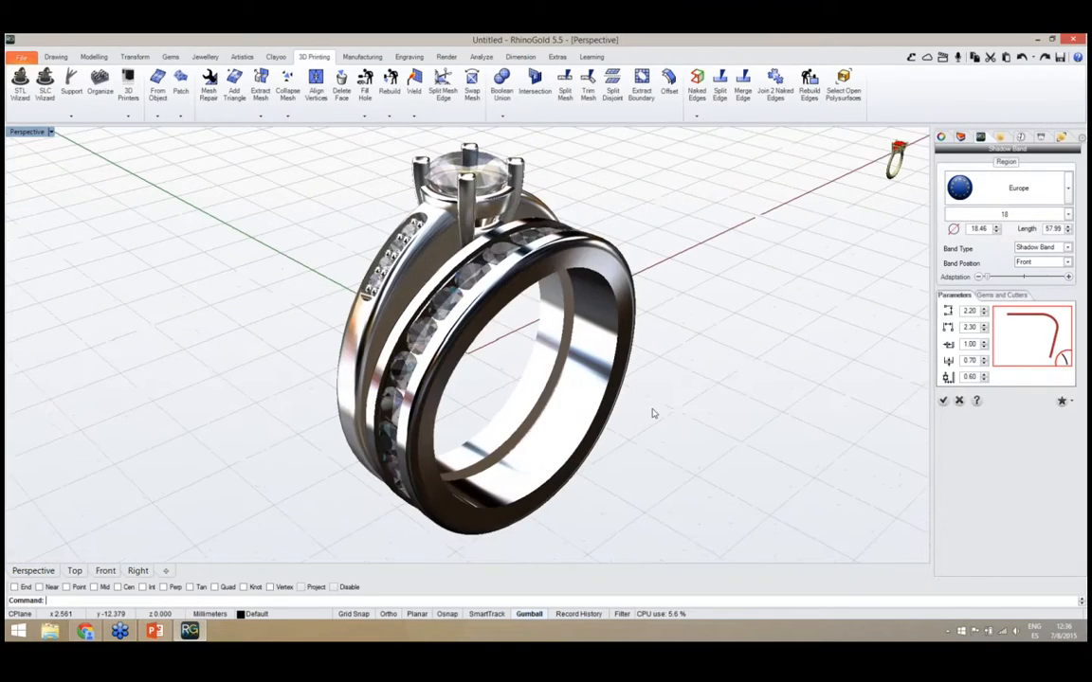
pyautogui.click(1019, 353)
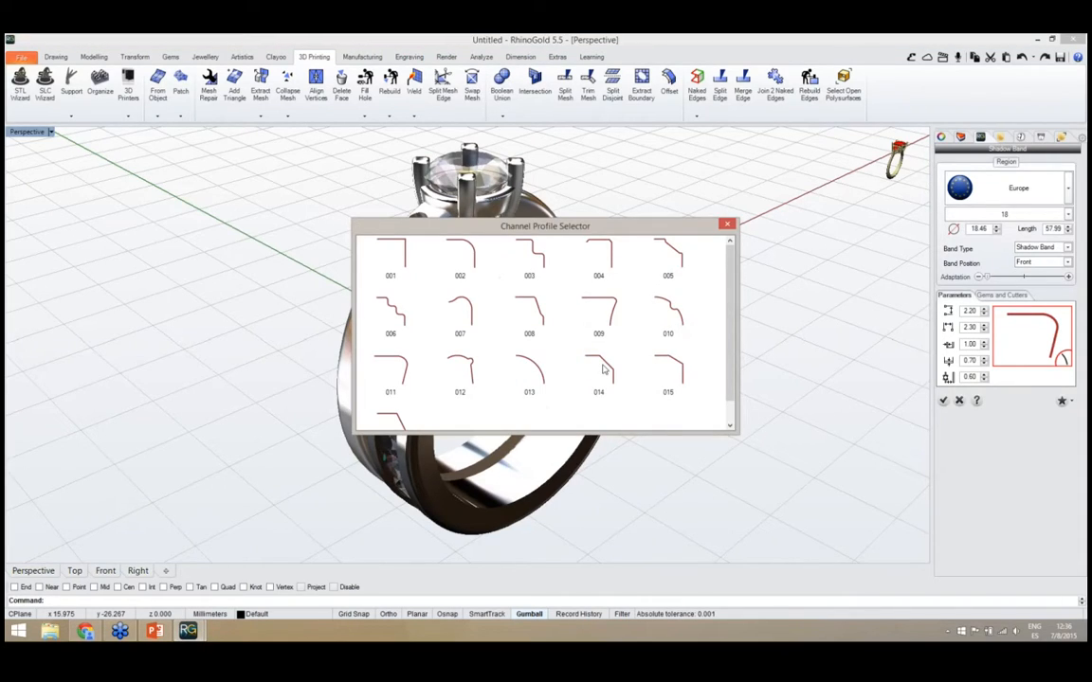
pyautogui.doubleClick(393, 249)
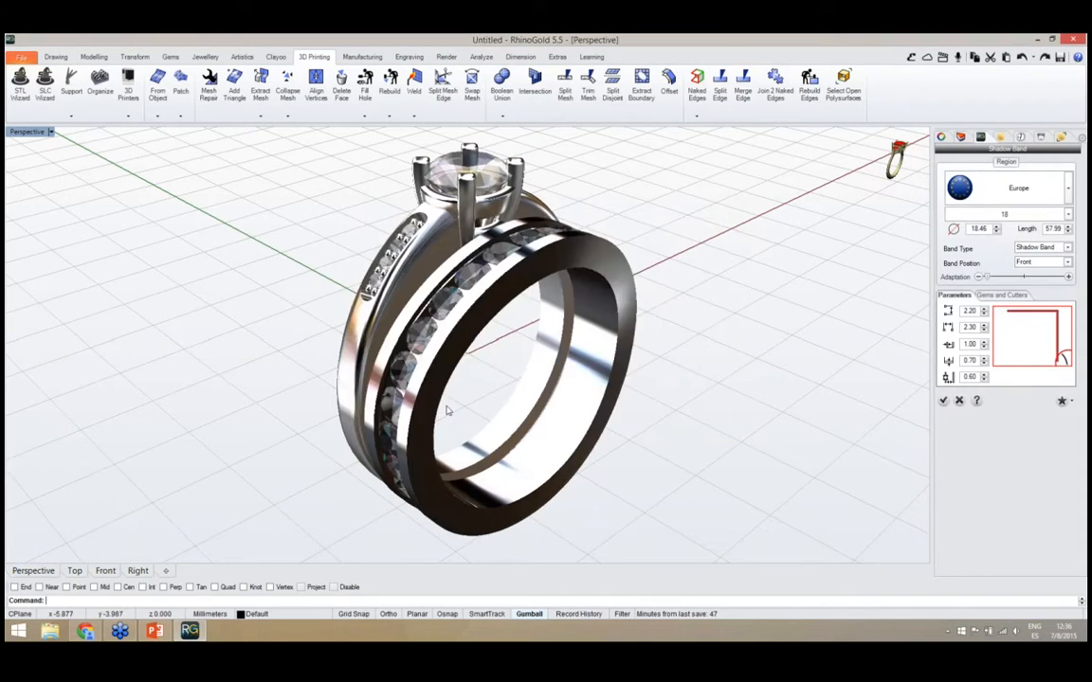
pyautogui.moveTo(480, 382); pyautogui.dragTo(520, 333, button='right')
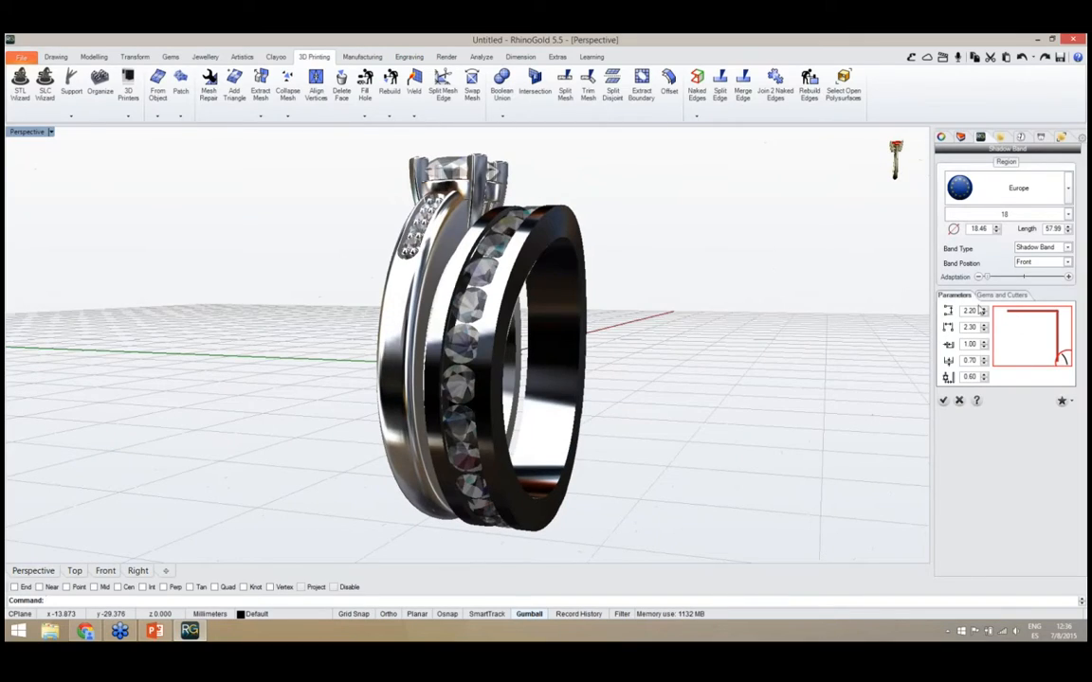
pyautogui.moveTo(521, 303); pyautogui.dragTo(815, 289, button='right')
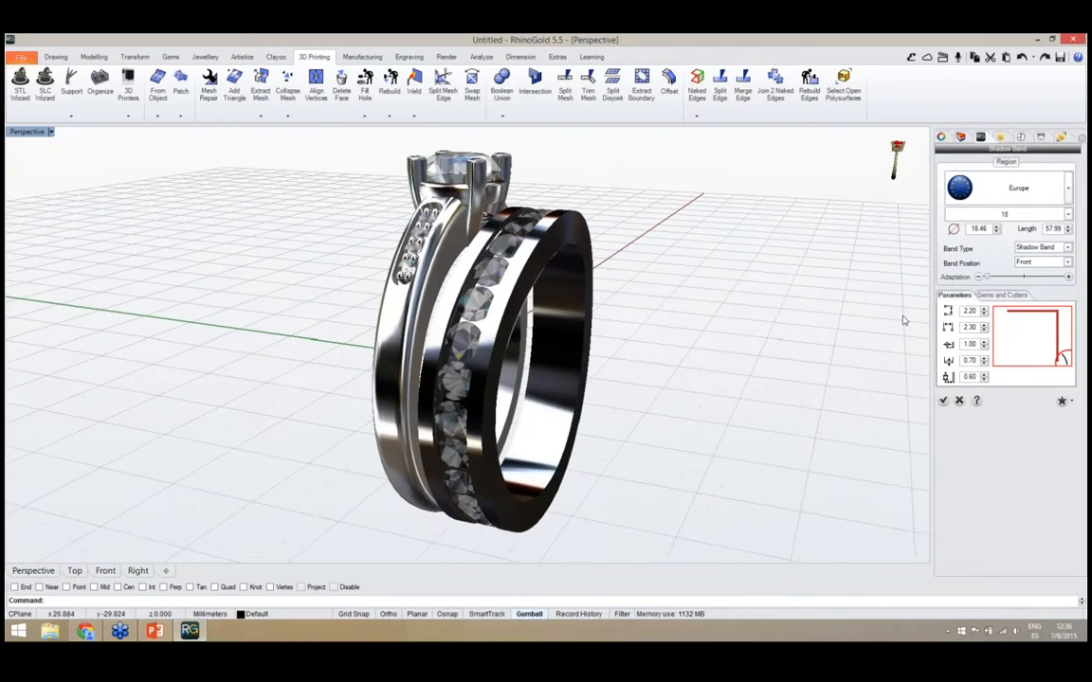
# Limit the band's row of channel-set gems to an angle of 120 degrees and check its extent
pyautogui.click(995, 296)
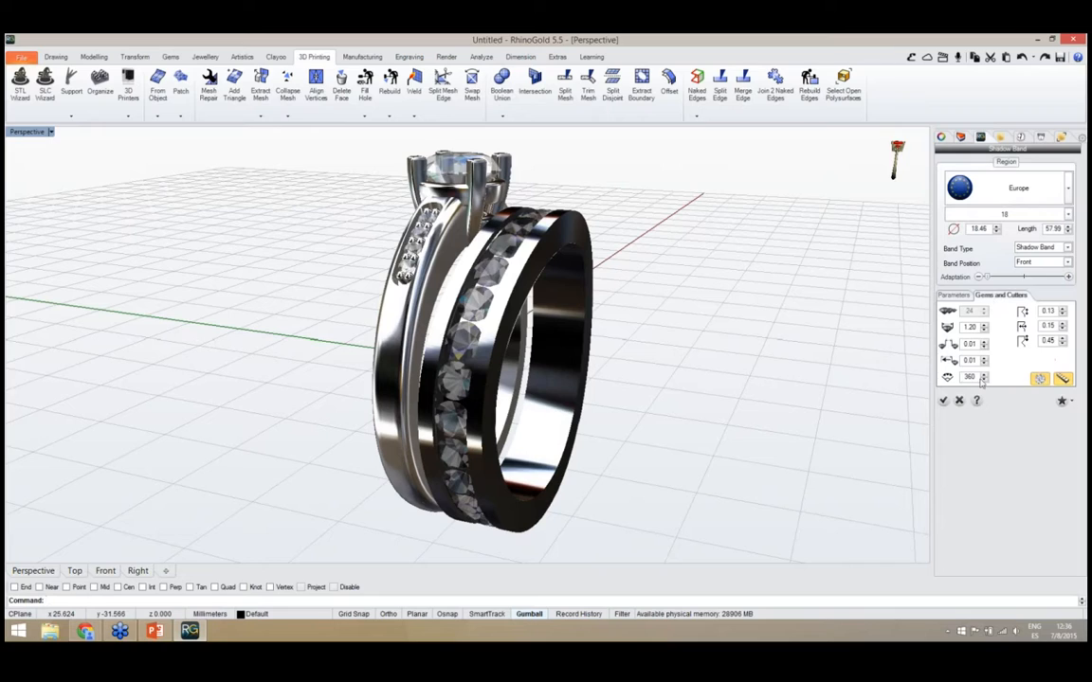
pyautogui.moveTo(531, 407); pyautogui.dragTo(493, 446, button='right')
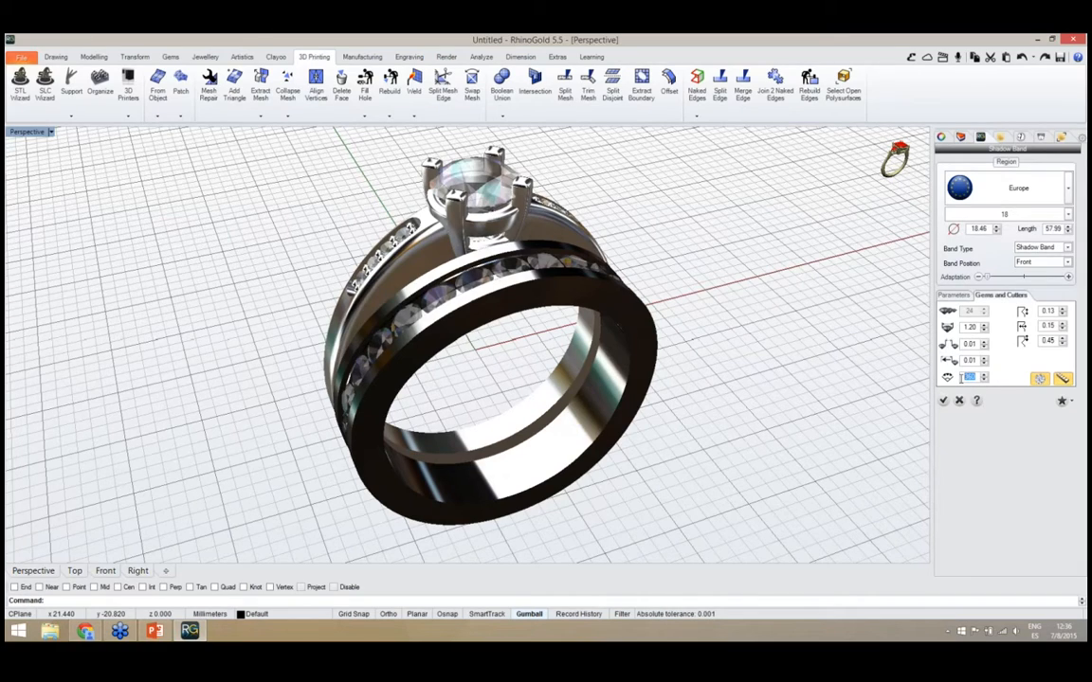
pyautogui.press('Return')
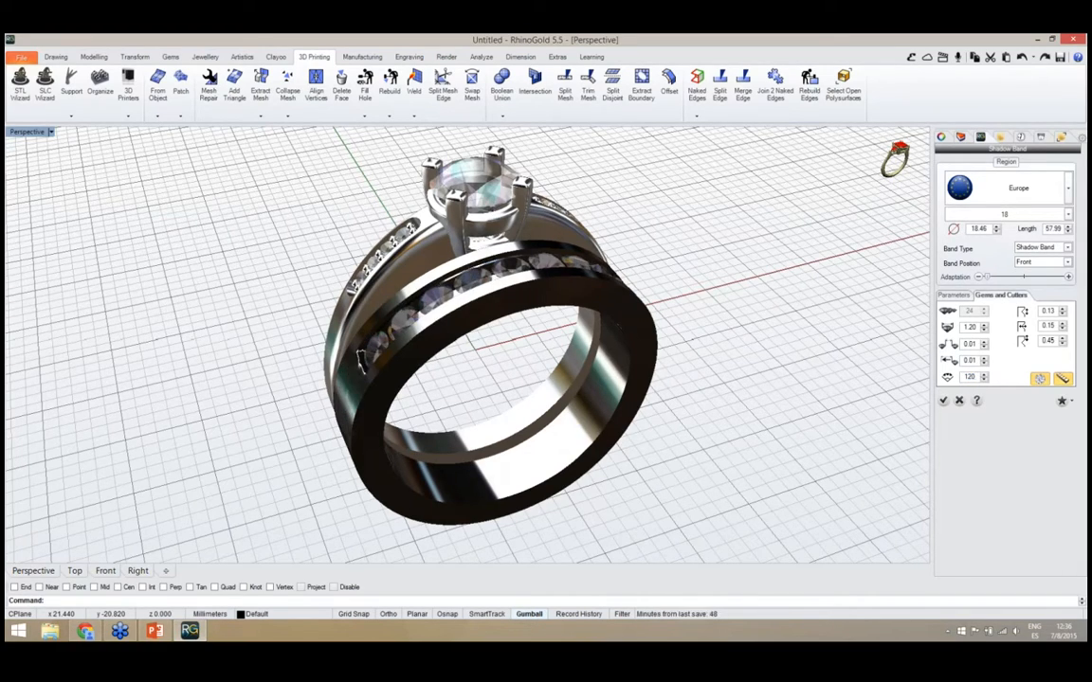
pyautogui.moveTo(679, 418); pyautogui.dragTo(667, 417, button='right')
pyautogui.moveTo(560, 416); pyautogui.dragTo(614, 440, button='right')
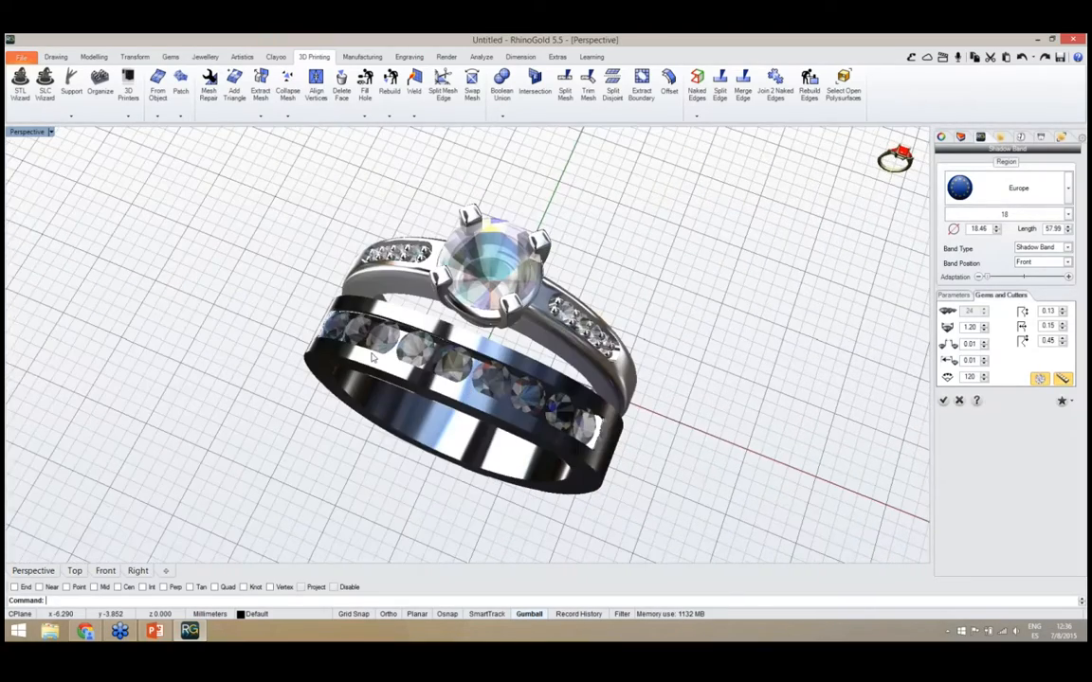
# Set the shadow band's position to Back so it sits behind the solitaire ring
pyautogui.moveTo(533, 428); pyautogui.dragTo(537, 351, button='right')
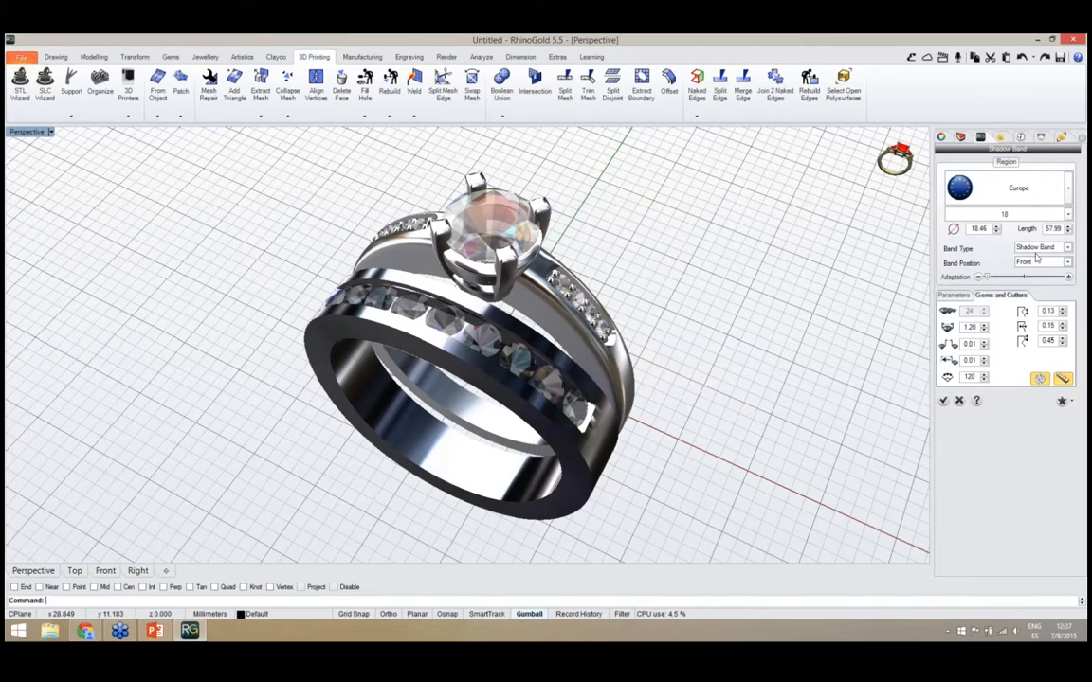
pyautogui.click(1062, 262)
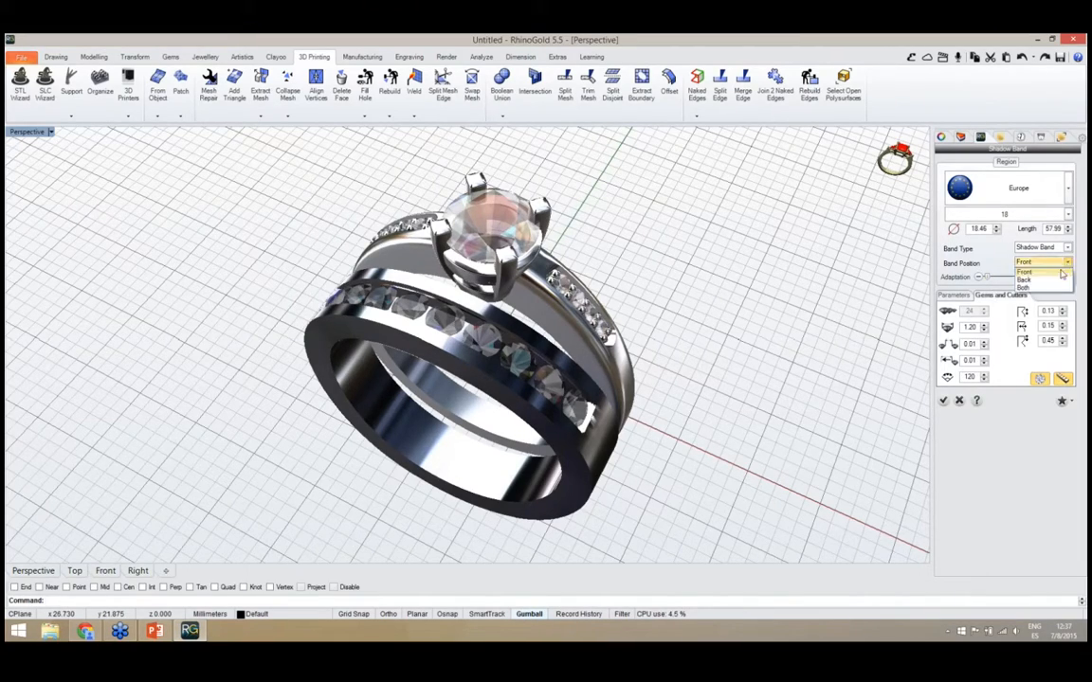
pyautogui.click(1058, 281)
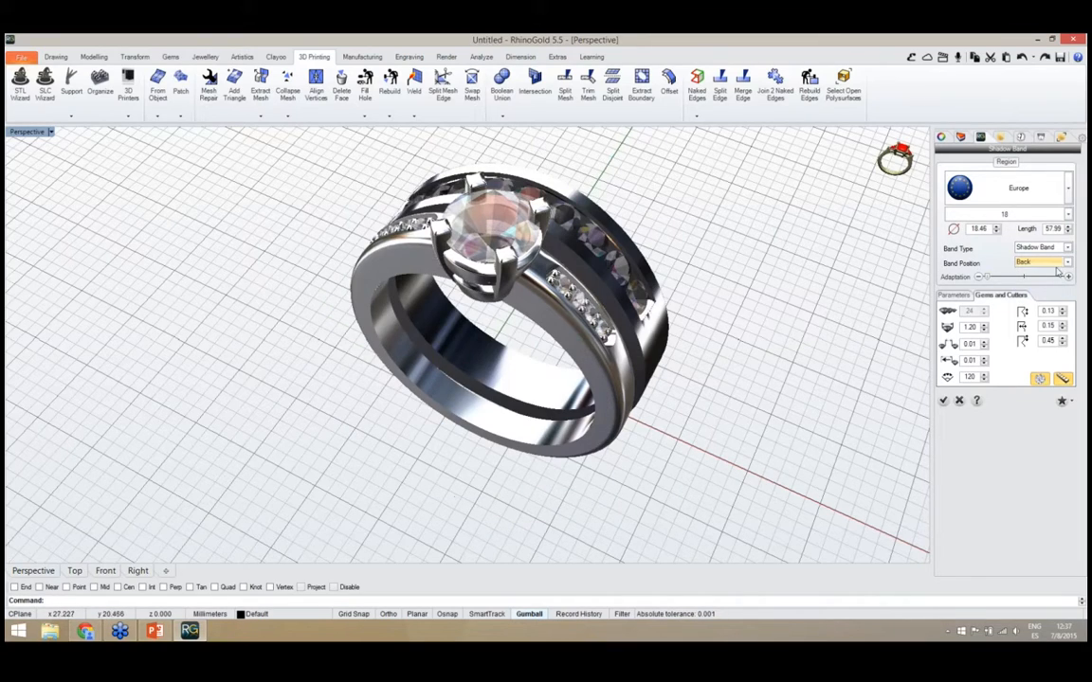
# Try the shadow band's position as Both and check the bands on either side of the ring
pyautogui.click(1066, 262)
pyautogui.click(1042, 289)
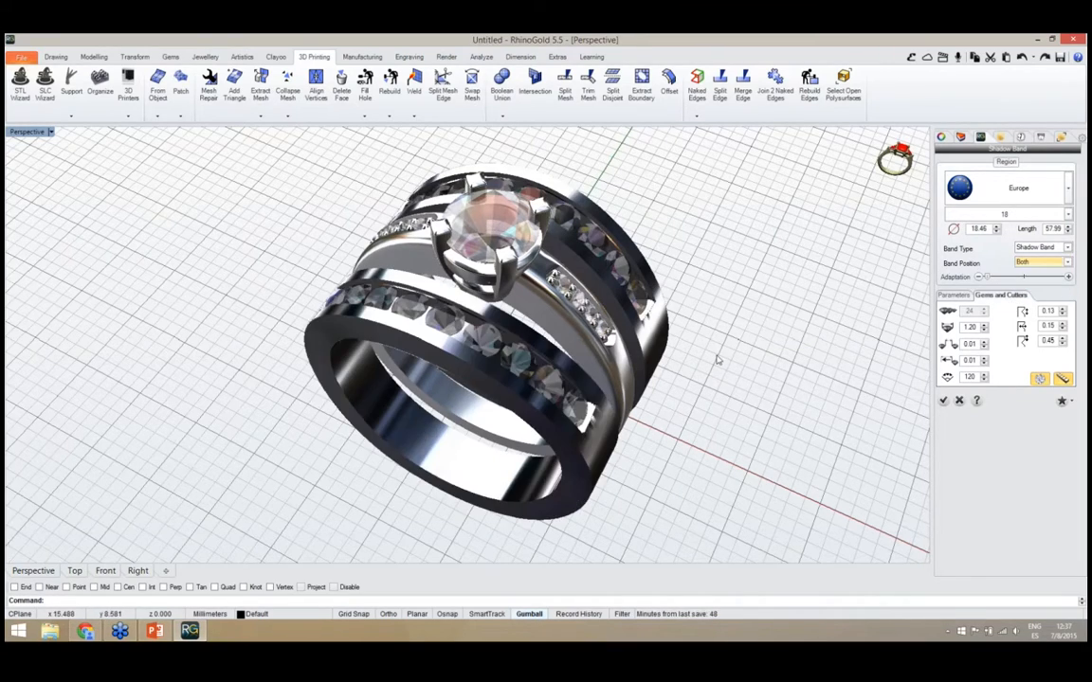
pyautogui.moveTo(662, 365); pyautogui.dragTo(607, 334, button='right')
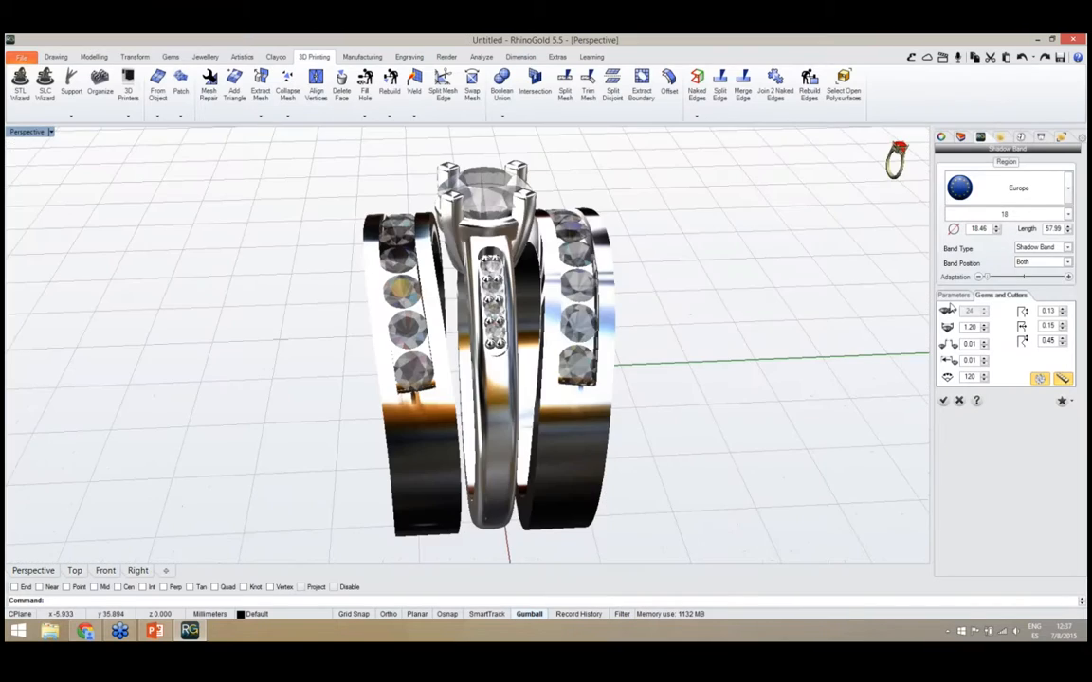
# Set the shadow band's position to Front and check how it sits beside the solitaire ring
pyautogui.click(1066, 263)
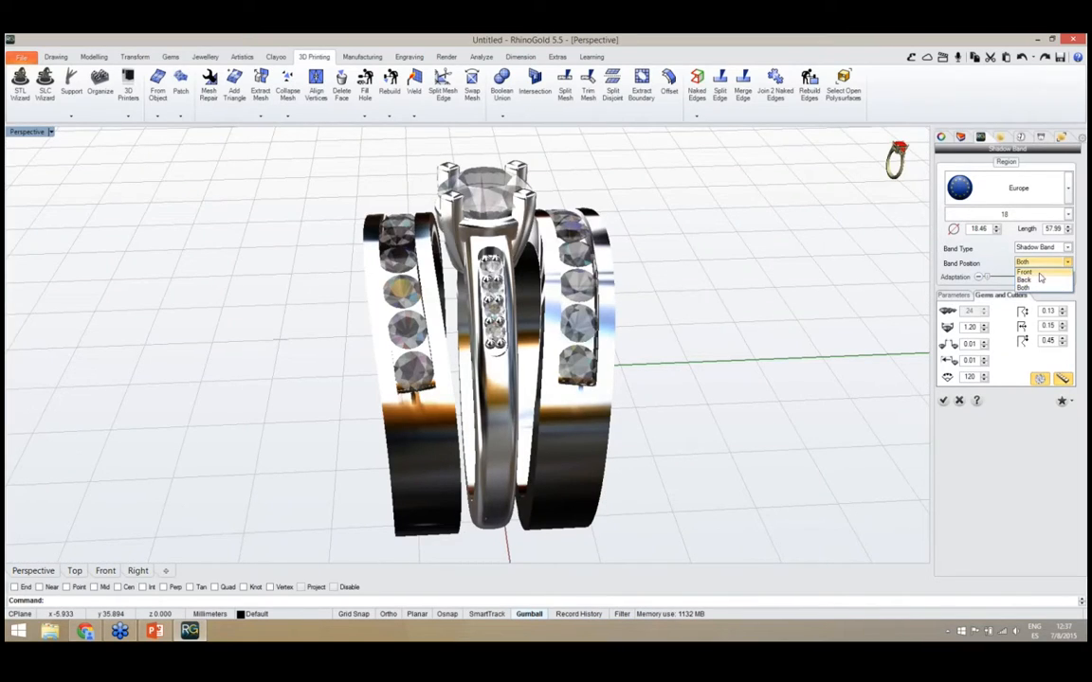
pyautogui.click(1025, 272)
pyautogui.moveTo(583, 303); pyautogui.dragTo(758, 341, button='right')
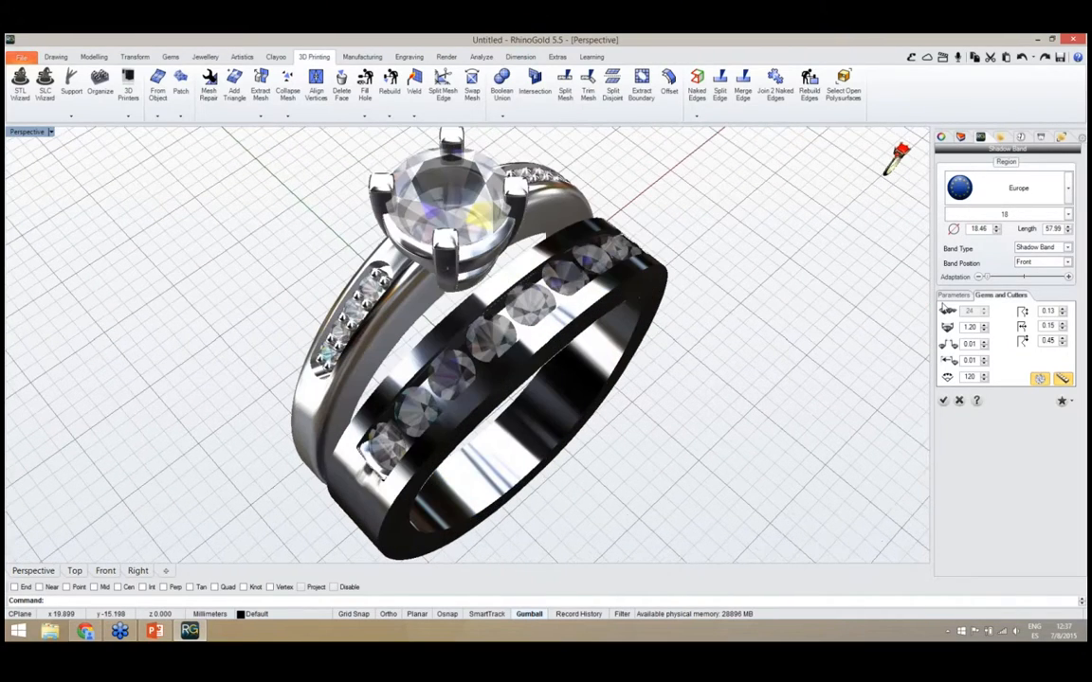
# Try the Straight Band type, inspect it beside the ring, and return the band type to Shadow Band
pyautogui.click(1067, 247)
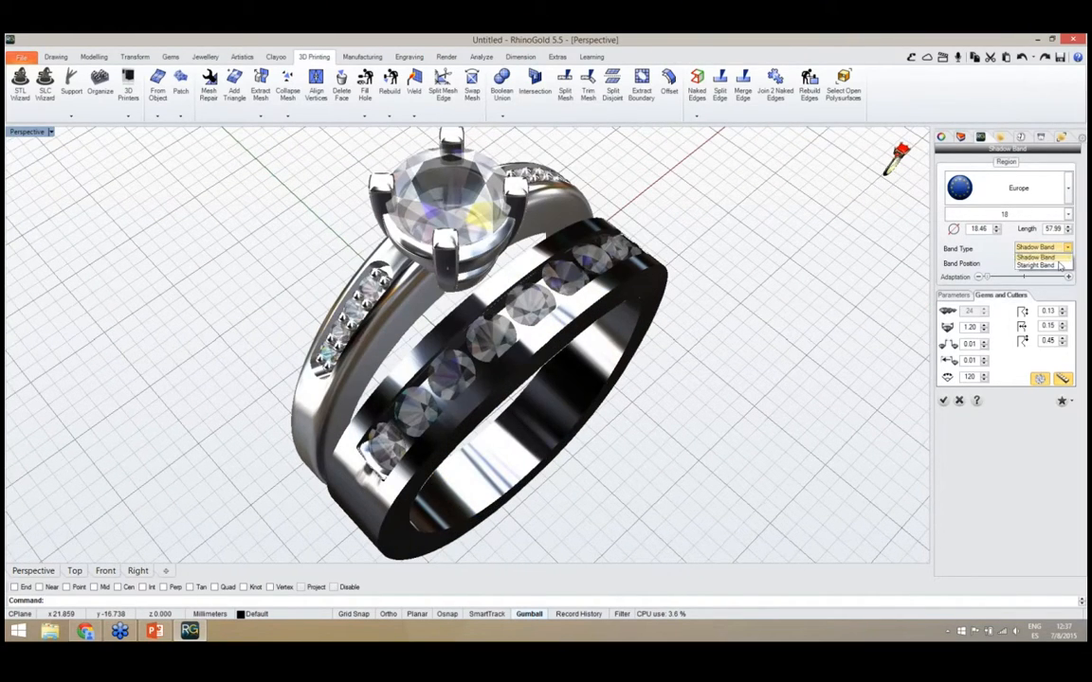
pyautogui.click(1033, 258)
pyautogui.moveTo(530, 373); pyautogui.dragTo(604, 303, button='right')
pyautogui.click(1038, 248)
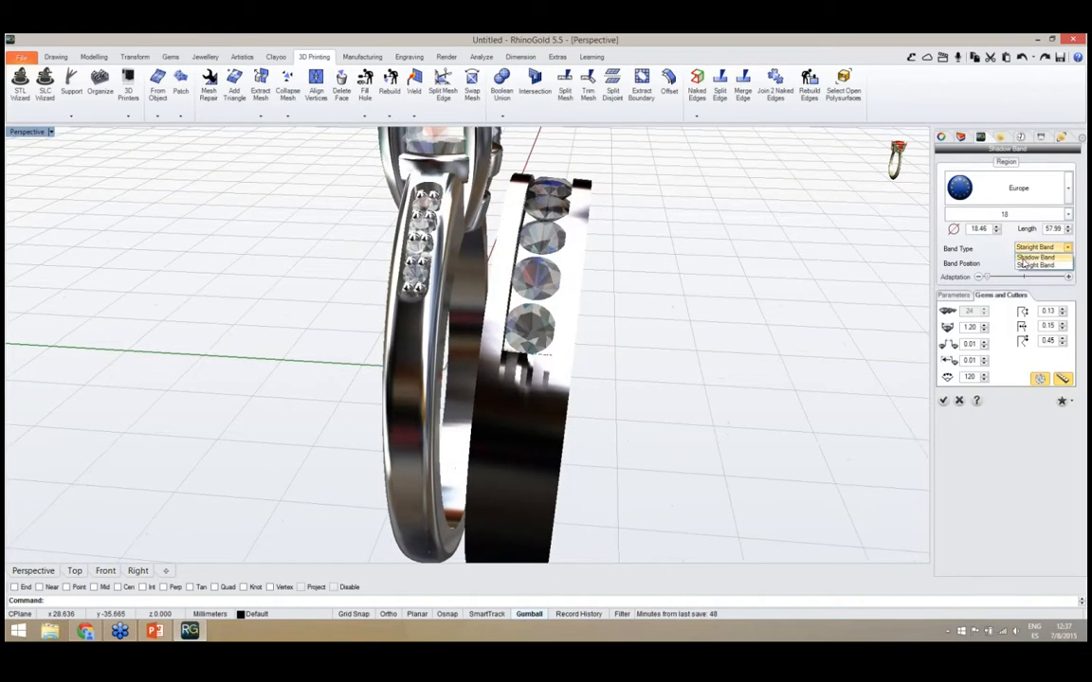
pyautogui.click(1033, 257)
pyautogui.moveTo(616, 271); pyautogui.dragTo(884, 334, button='right')
# Increase the shadow band's adaptation slightly so it curves around the solitaire's head
pyautogui.moveTo(721, 334); pyautogui.dragTo(682, 341, button='right')
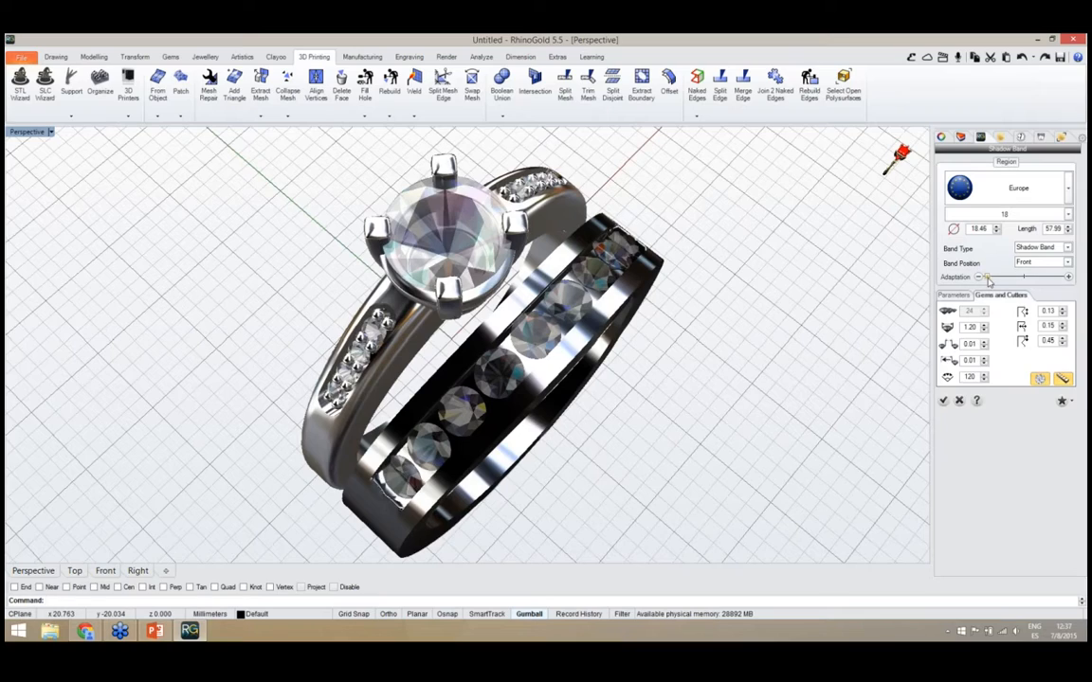
pyautogui.moveTo(988, 279); pyautogui.dragTo(992, 281)
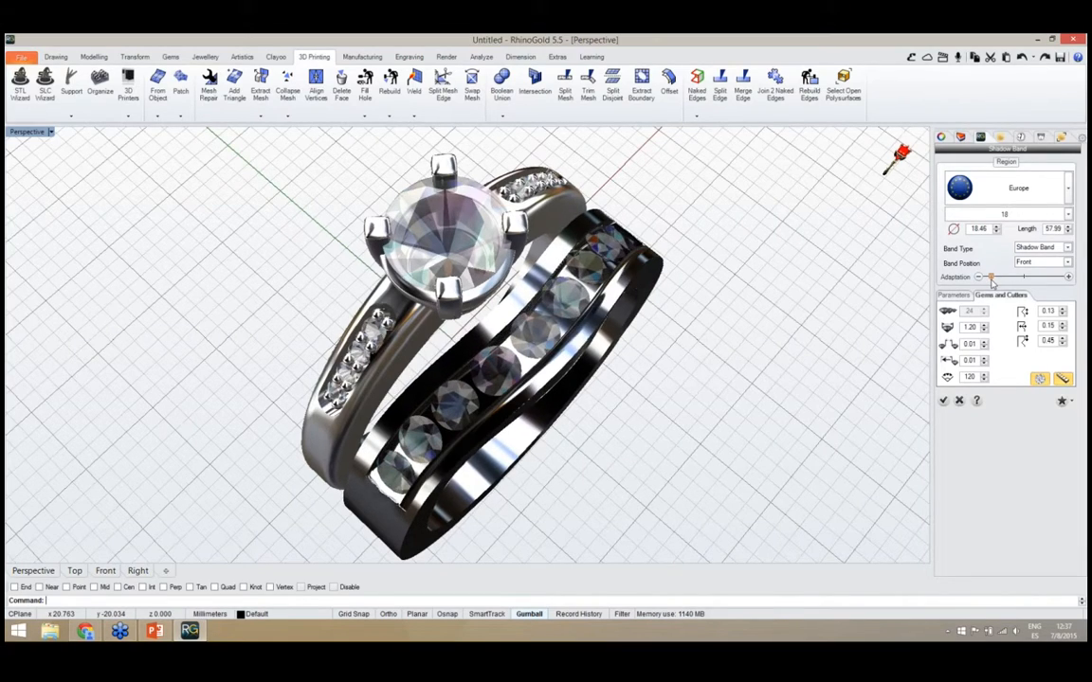
pyautogui.moveTo(661, 376); pyautogui.dragTo(986, 363, button='right')
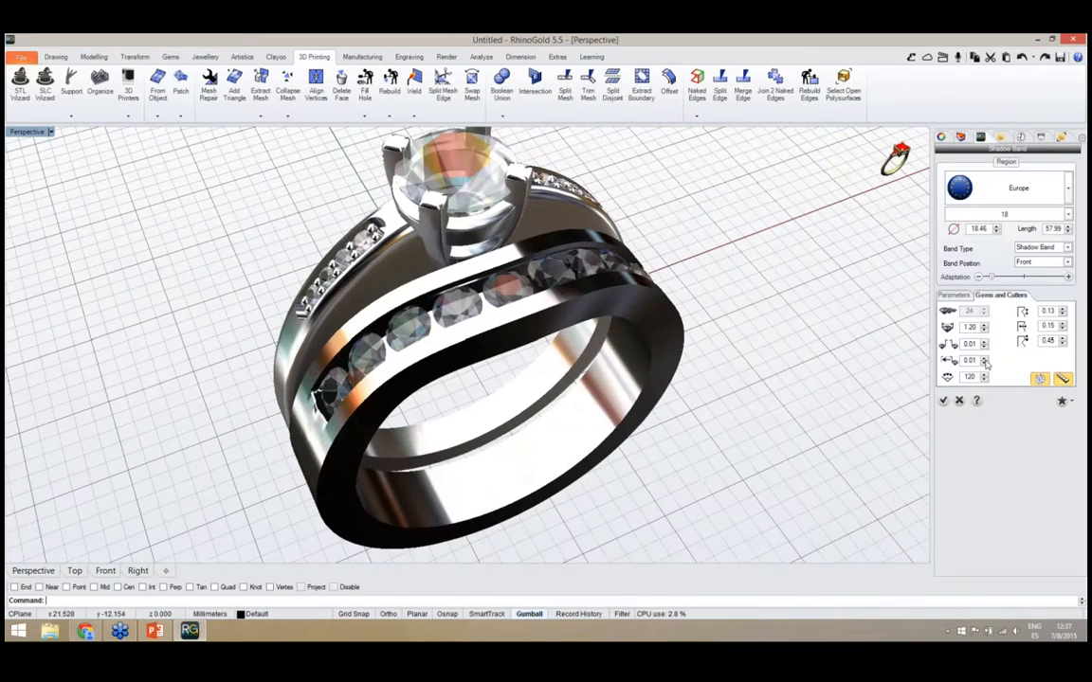
# Turn off the shadow band's gems and cutters and inspect the plain curved band
pyautogui.click(1039, 379)
pyautogui.moveTo(651, 414); pyautogui.dragTo(533, 346, button='right')
pyautogui.scroll(-6, 523, 347)
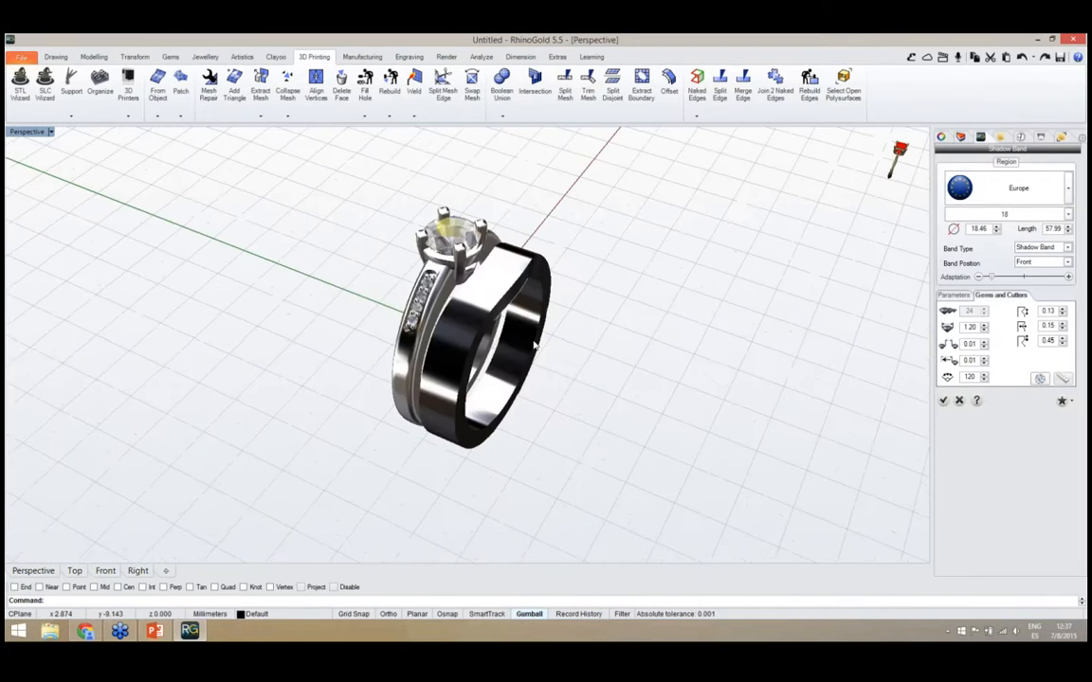
pyautogui.scroll(4, 523, 329)
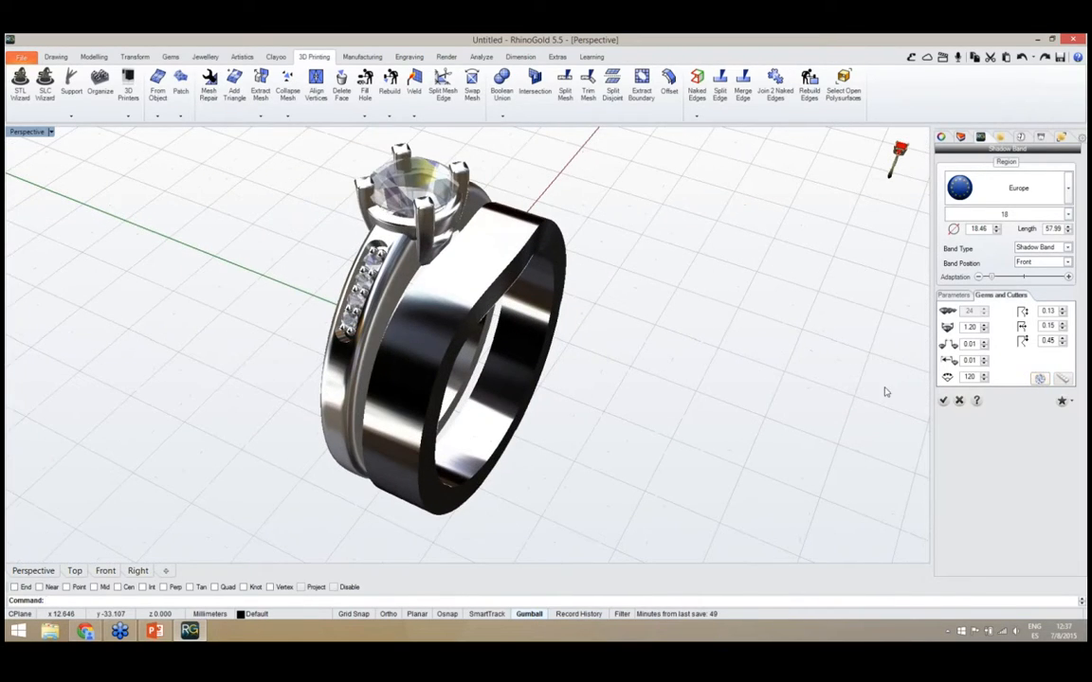
# Set the band's gem row angle to 360 degrees and turn its gems and cutters back on
pyautogui.doubleClick(978, 377)
pyautogui.write('360')
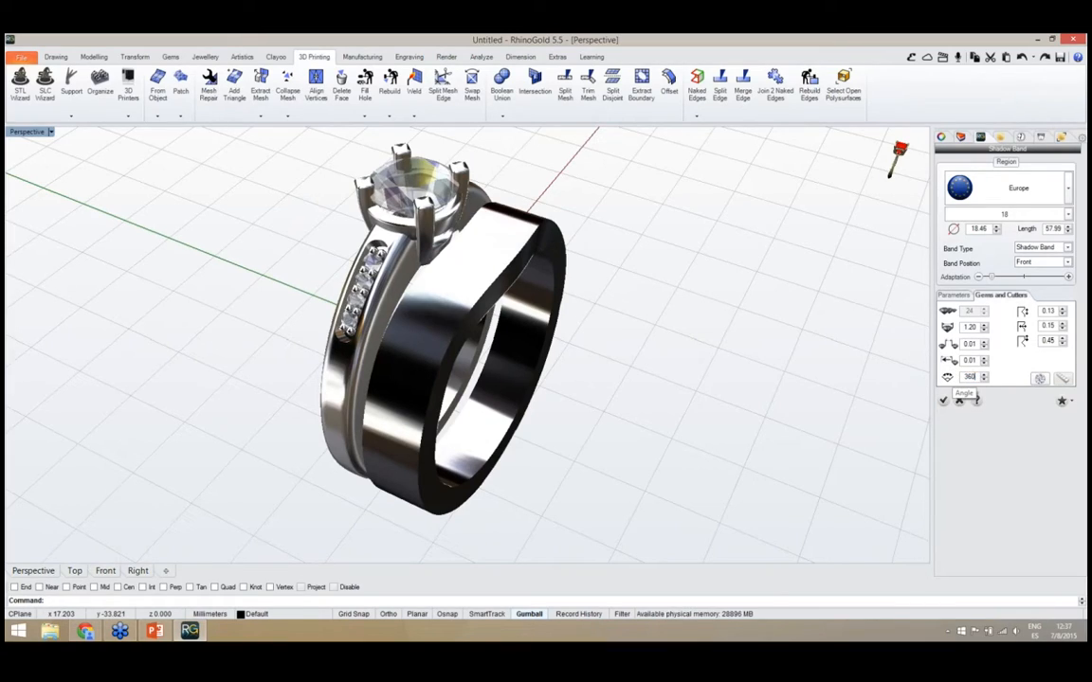
pyautogui.click(1040, 380)
pyautogui.moveTo(736, 429); pyautogui.dragTo(668, 445, button='right')
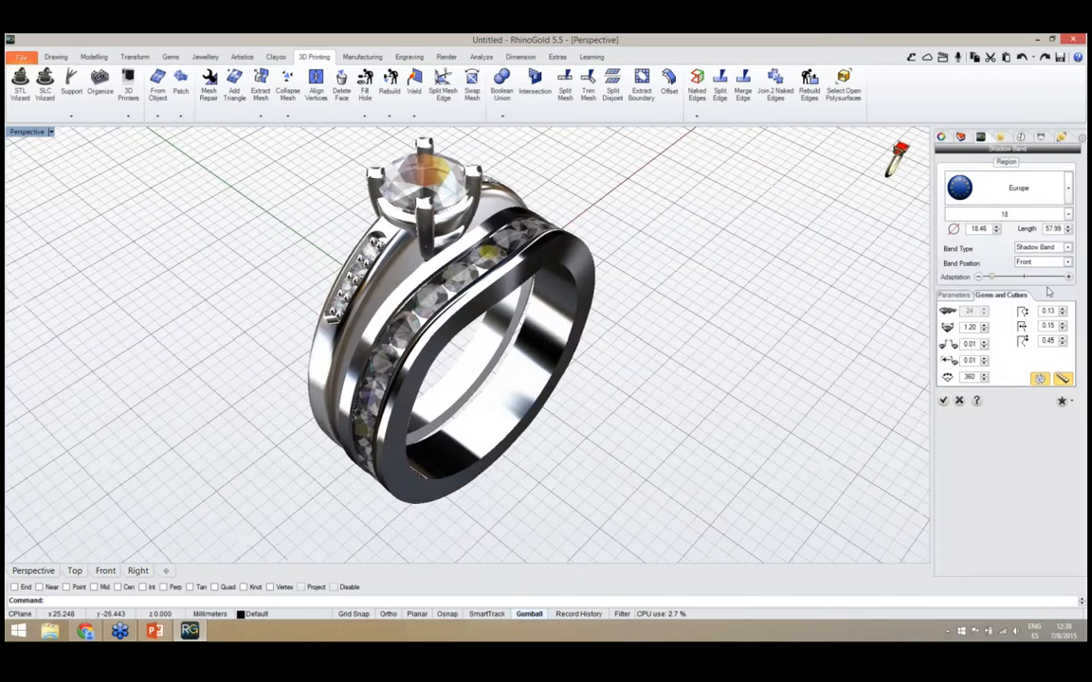
# Change the band's channel profile to the rounded profile 002 and accept the shadow band edit
pyautogui.click(954, 295)
pyautogui.click(1033, 348)
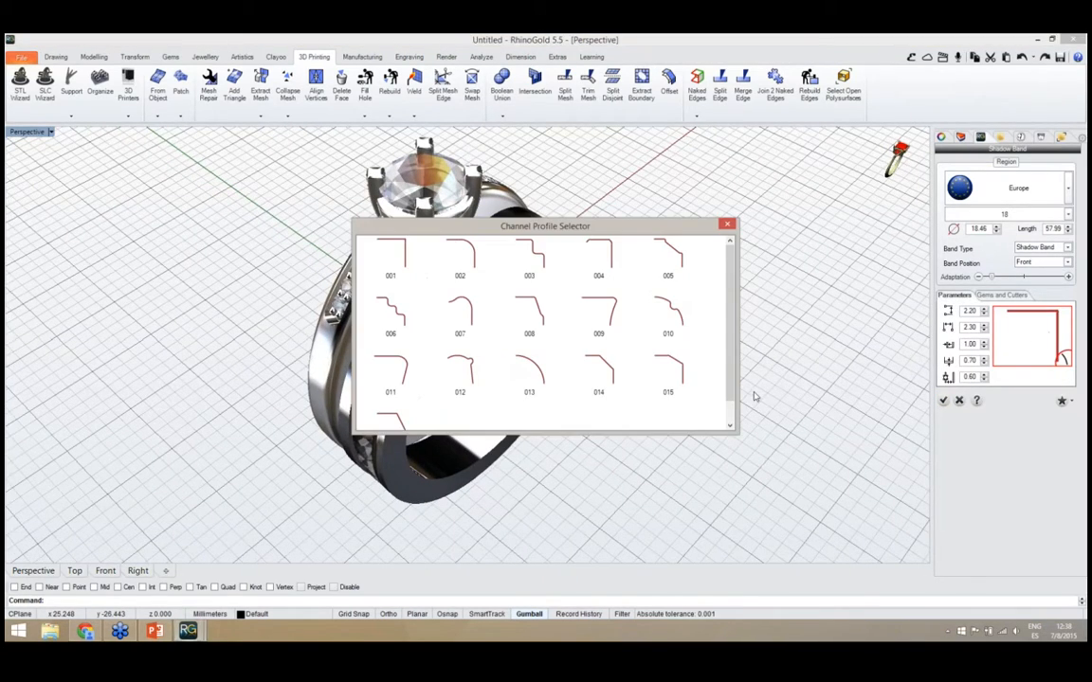
pyautogui.click(476, 265)
pyautogui.moveTo(530, 313); pyautogui.dragTo(441, 455, button='right')
pyautogui.click(943, 400)
# Examine the finished solitaire and shadow band set from several angles, including how the band follows the head
pyautogui.moveTo(743, 419); pyautogui.dragTo(499, 427, button='right')
pyautogui.scroll(-4, 426, 403)
pyautogui.moveTo(374, 393); pyautogui.dragTo(561, 402, button='right')
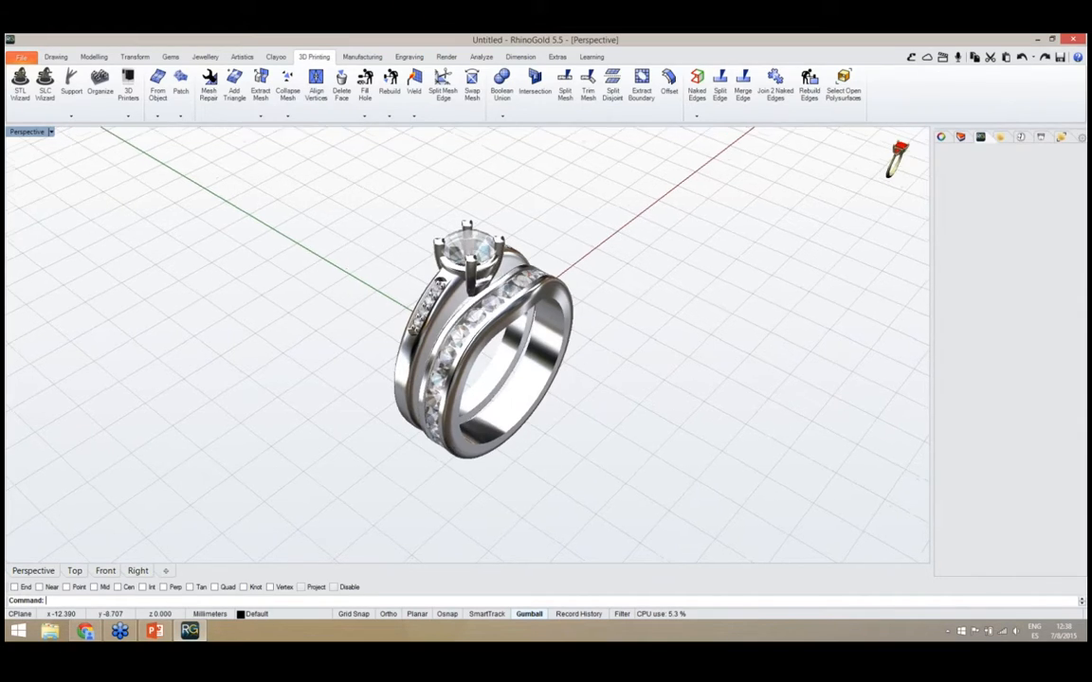
pyautogui.moveTo(526, 461); pyautogui.dragTo(469, 431, button='right')
pyautogui.scroll(5, 469, 322)
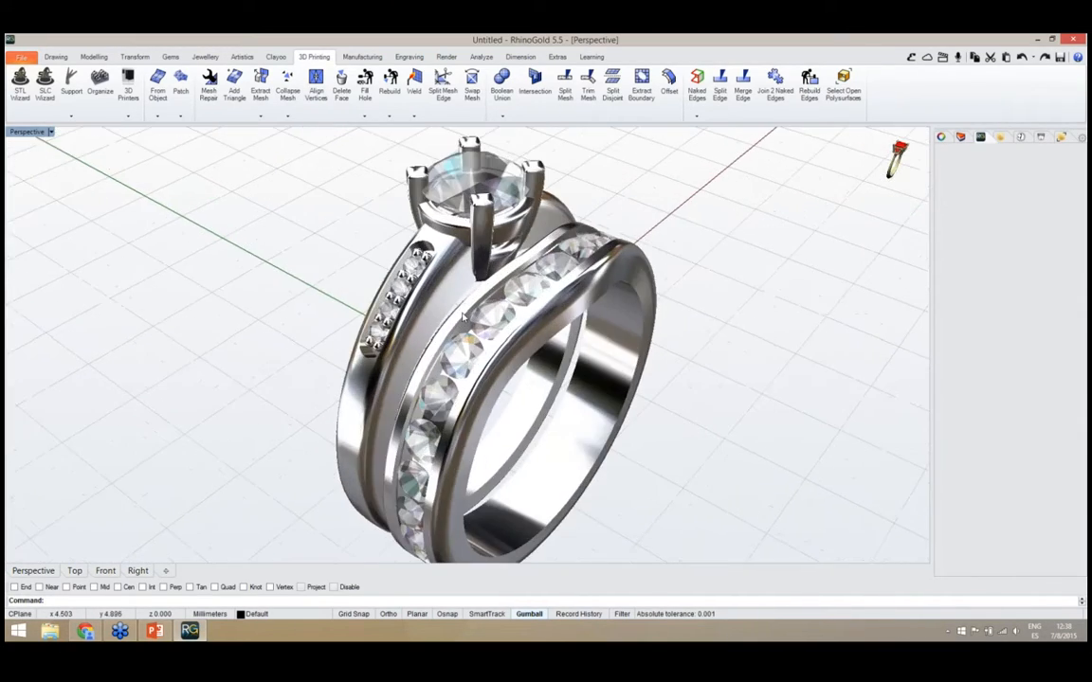
pyautogui.moveTo(526, 319); pyautogui.dragTo(341, 327, button='right')
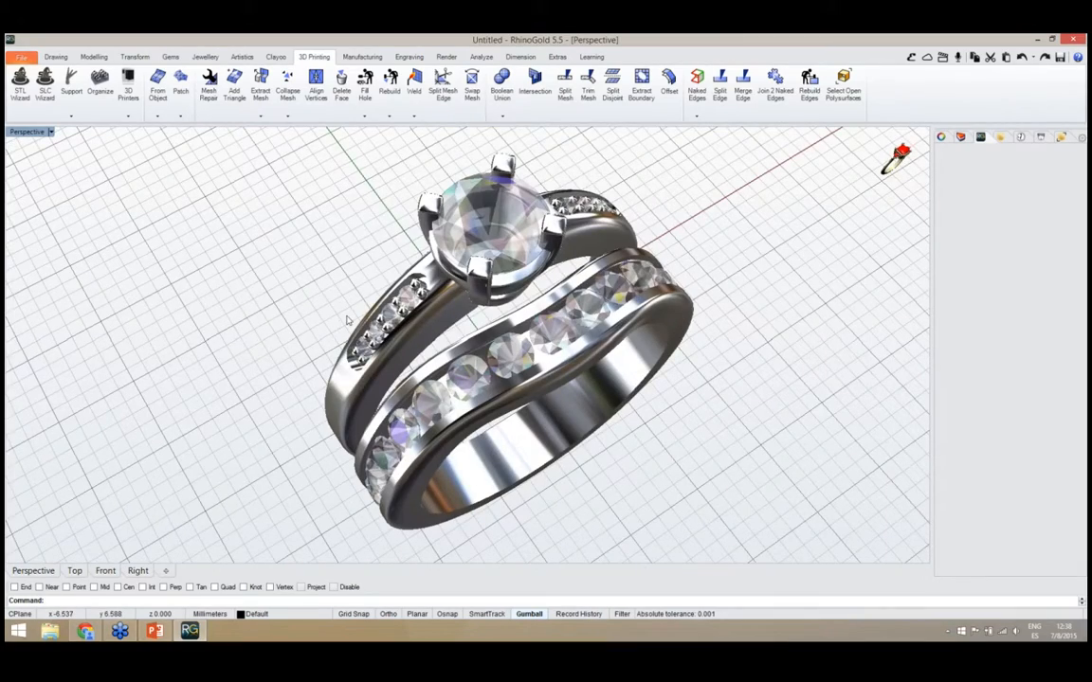
pyautogui.scroll(-2, 348, 321)
pyautogui.moveTo(396, 380); pyautogui.dragTo(329, 401, button='right')
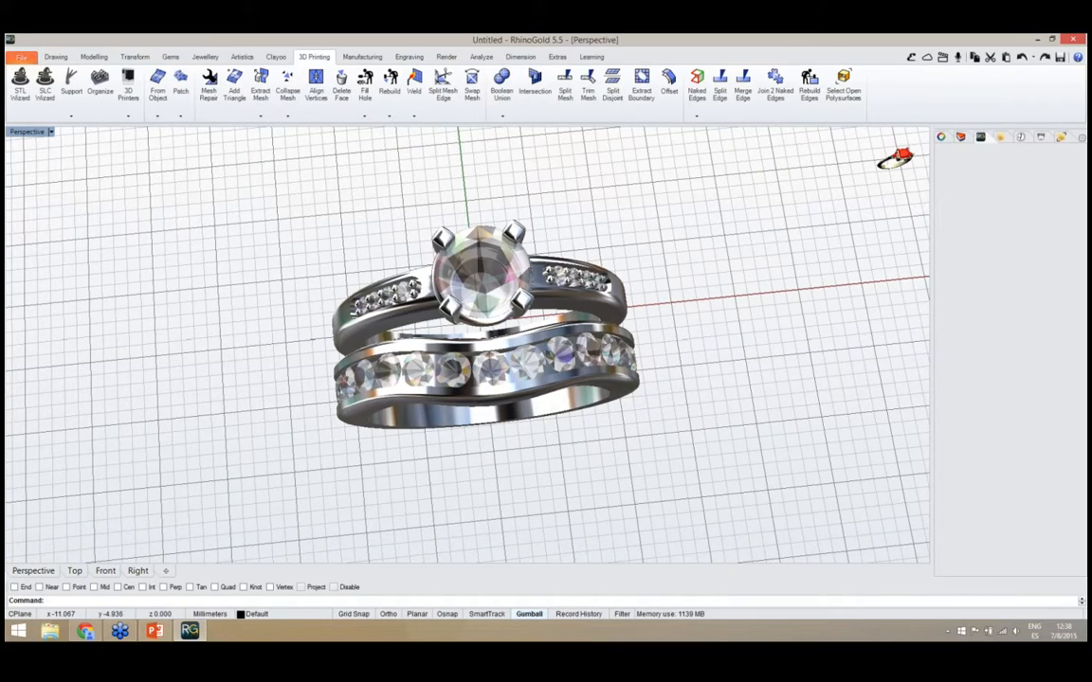
pyautogui.moveTo(365, 429); pyautogui.dragTo(536, 271, button='right')
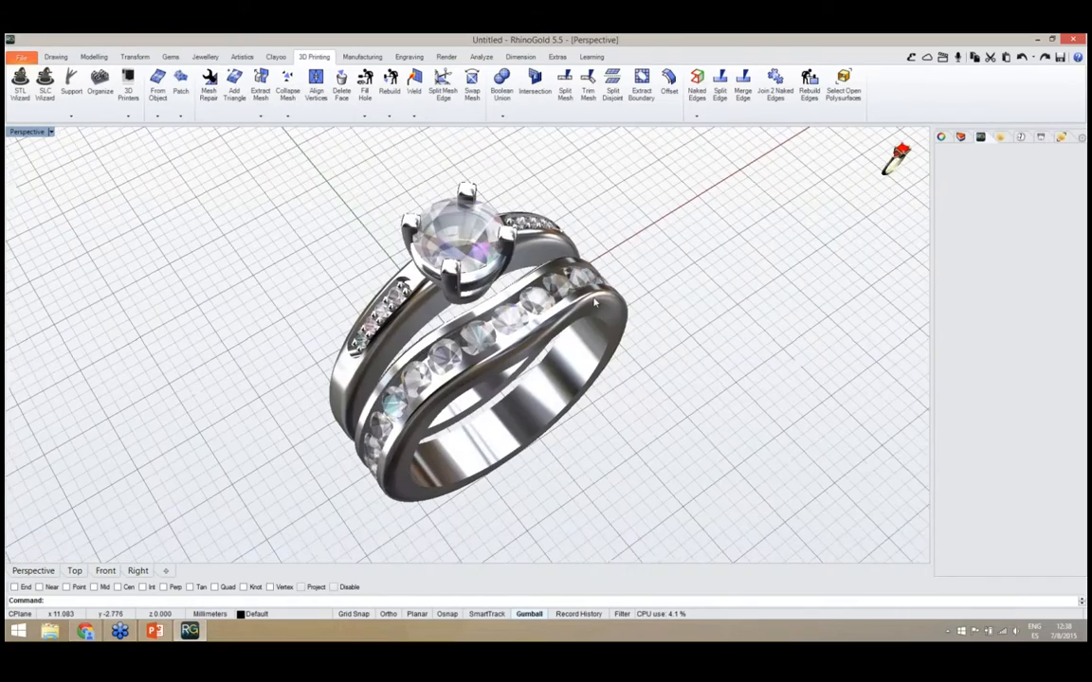
pyautogui.moveTo(514, 343); pyautogui.dragTo(587, 360, button='right')
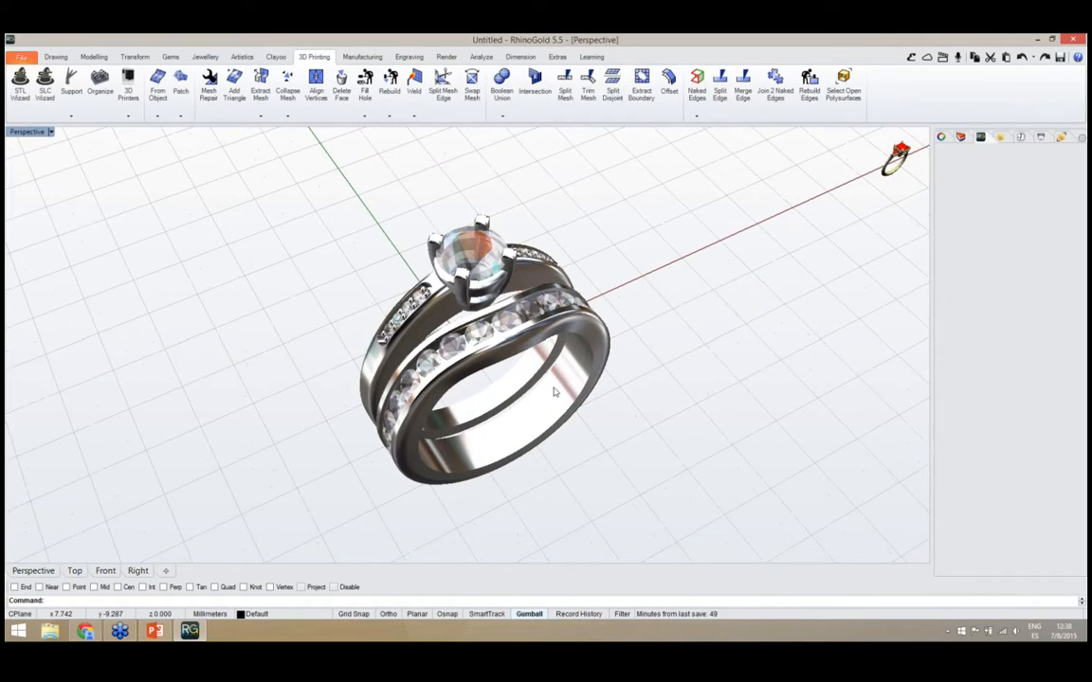
# Open the project report beside the ring and review the gem and metal totals in its overview
pyautogui.click(22, 58)
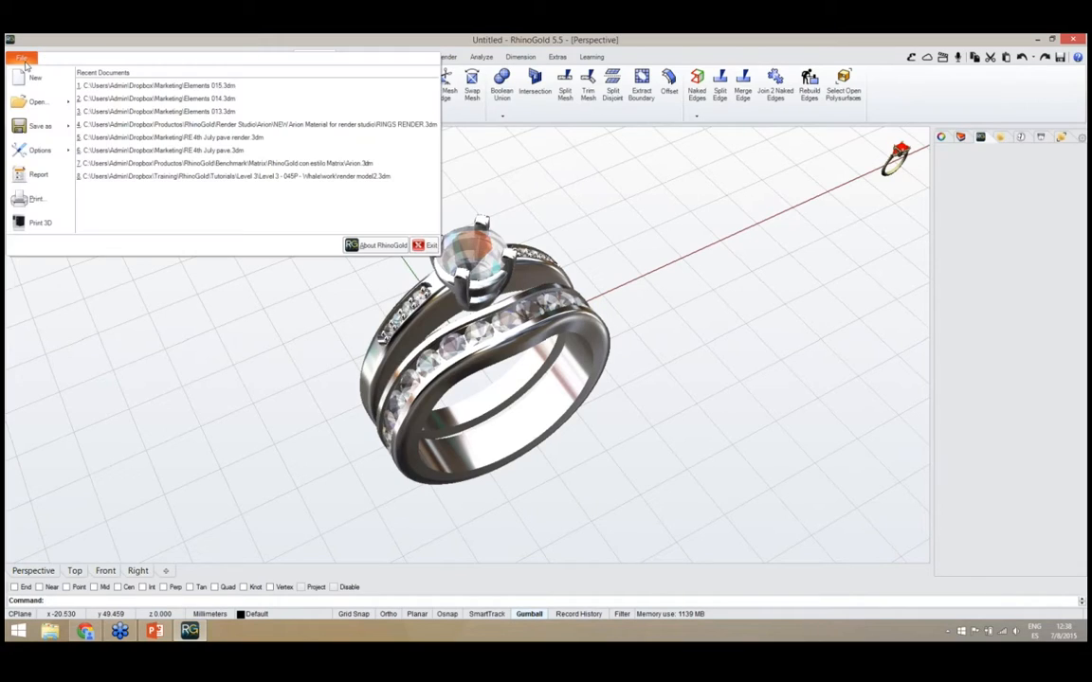
pyautogui.click(35, 183)
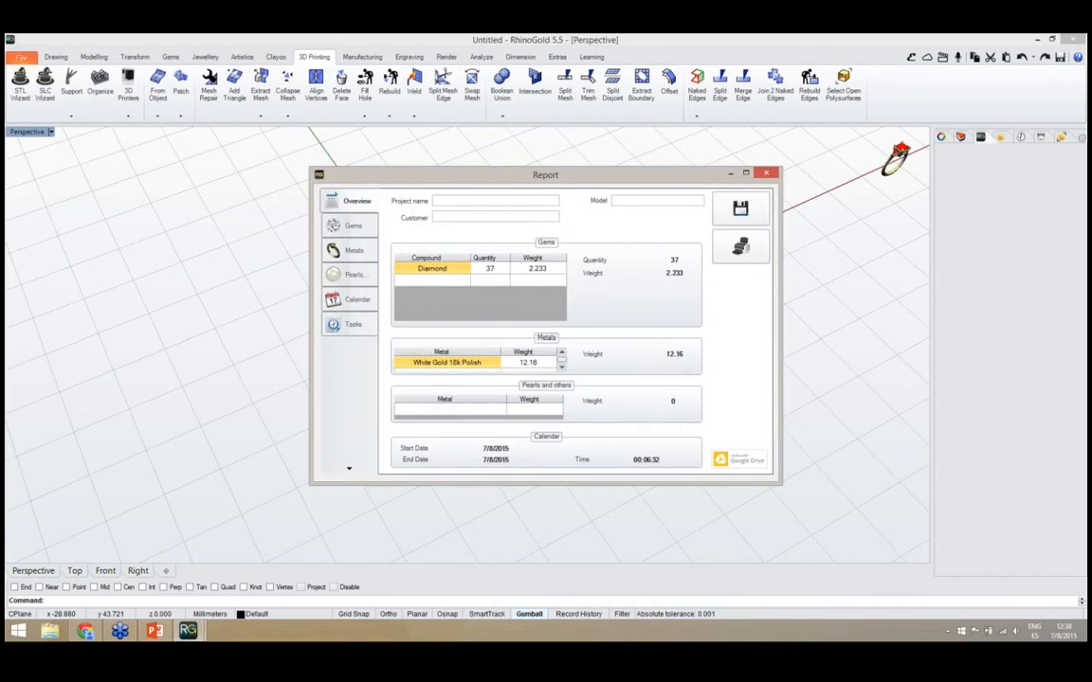
pyautogui.moveTo(372, 179); pyautogui.dragTo(714, 147)
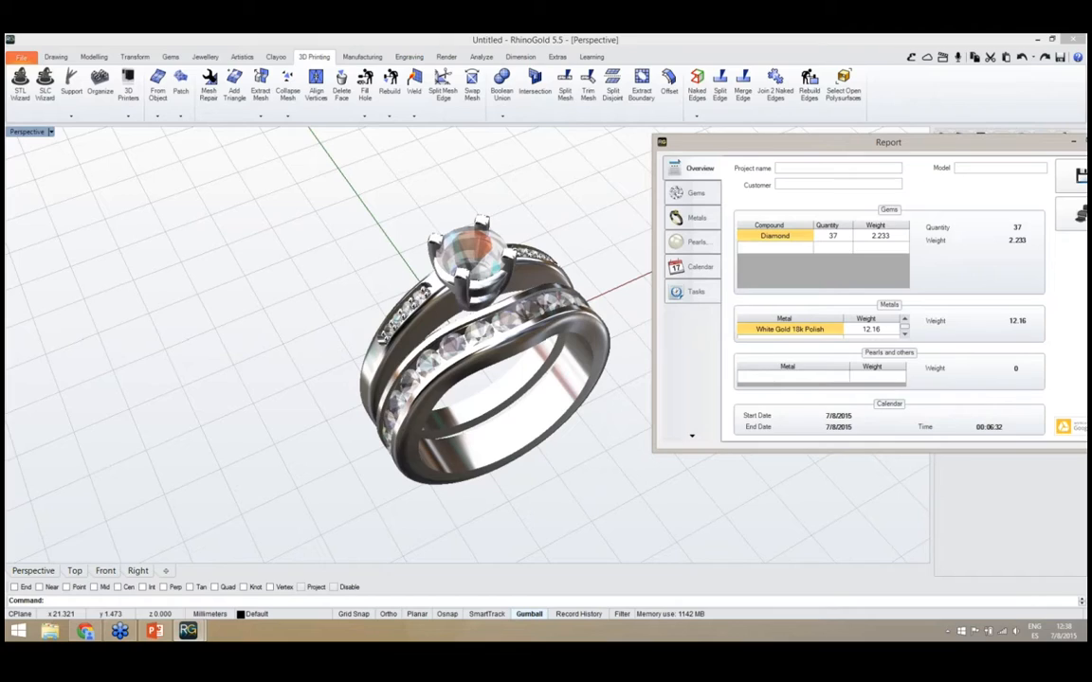
pyautogui.moveTo(782, 149); pyautogui.dragTo(679, 156)
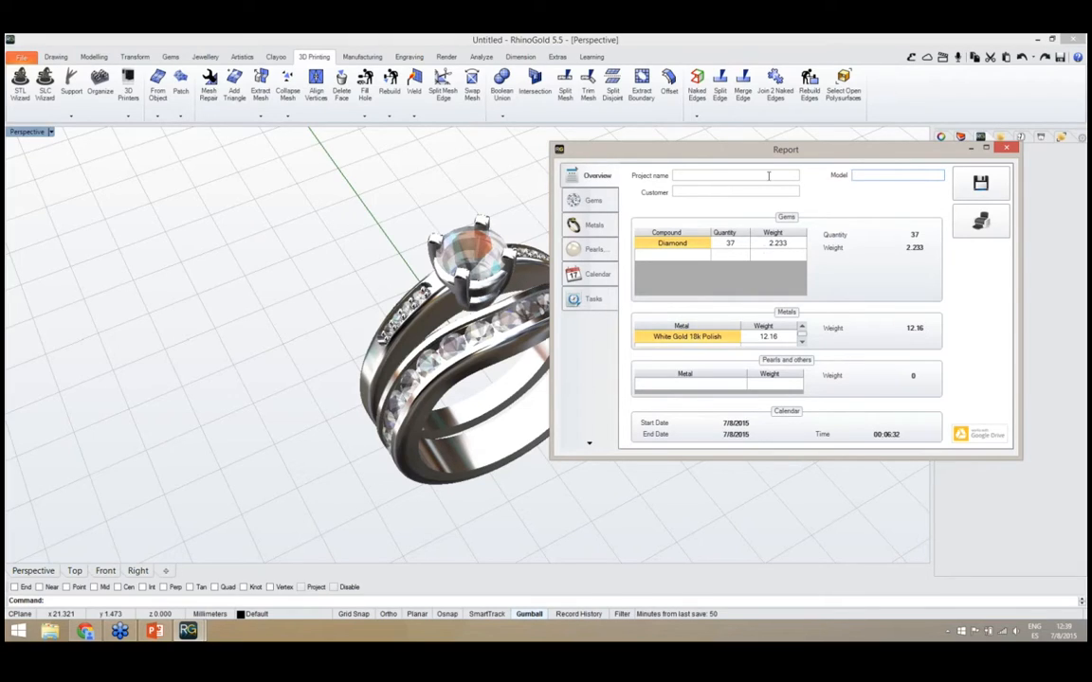
pyautogui.moveTo(769, 157); pyautogui.dragTo(780, 143)
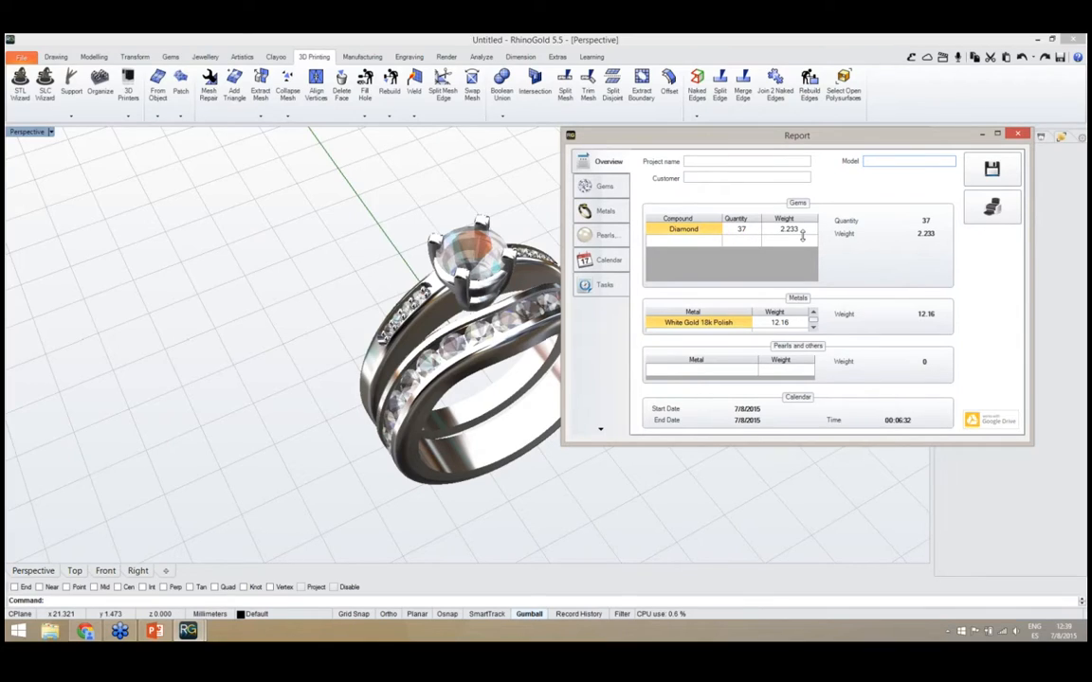
pyautogui.moveTo(756, 140); pyautogui.dragTo(750, 154)
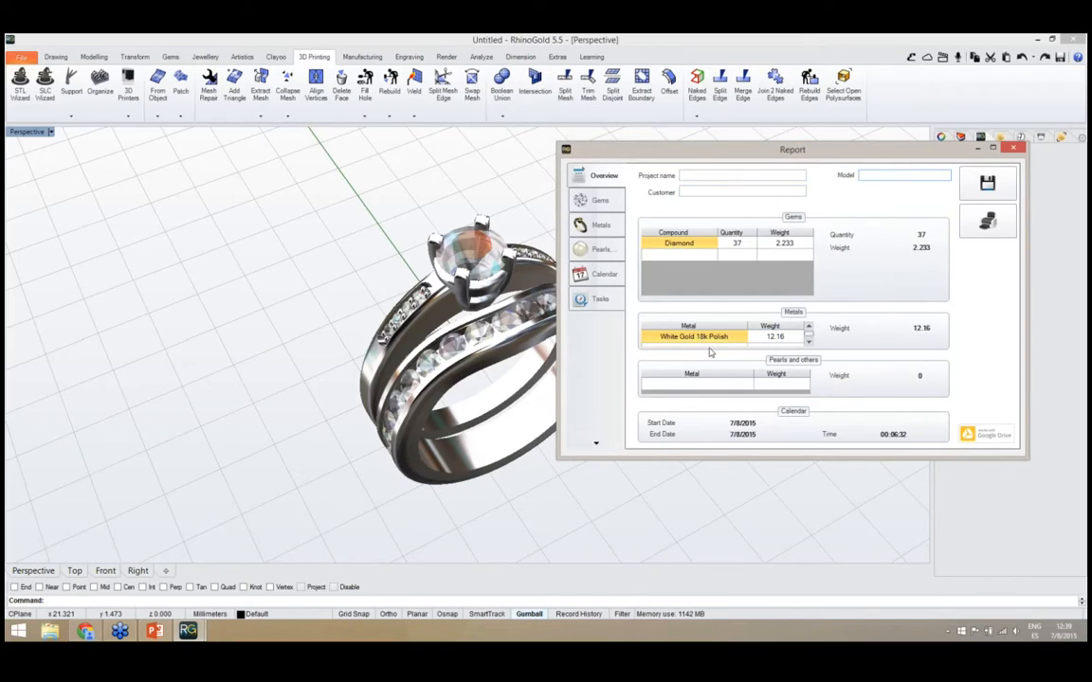
pyautogui.click(809, 341)
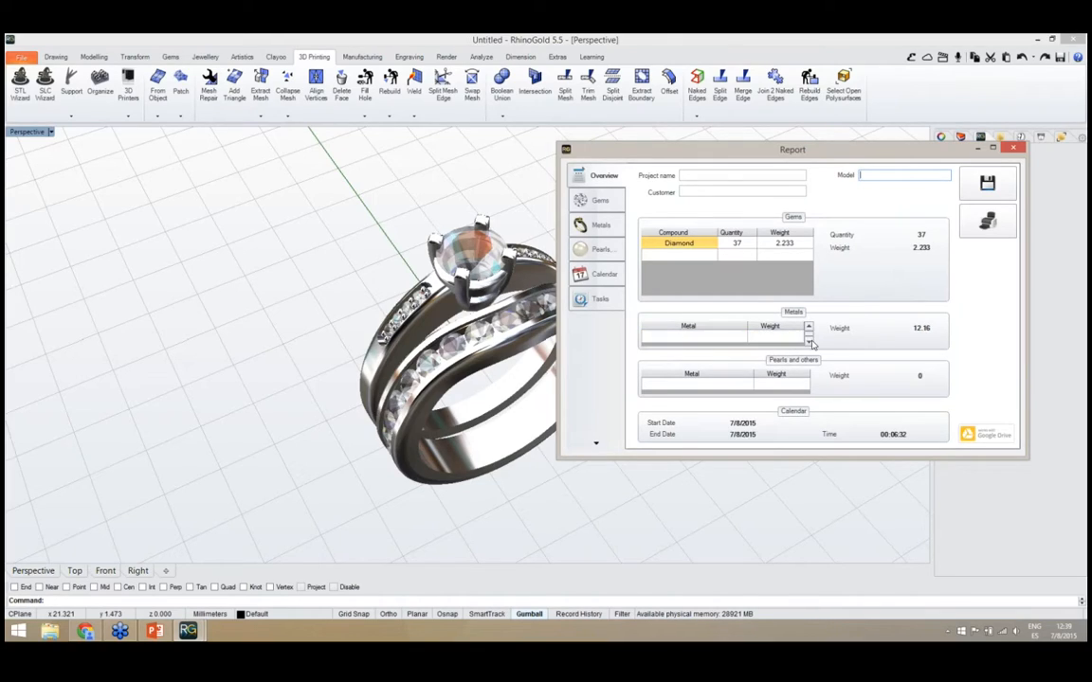
pyautogui.click(809, 329)
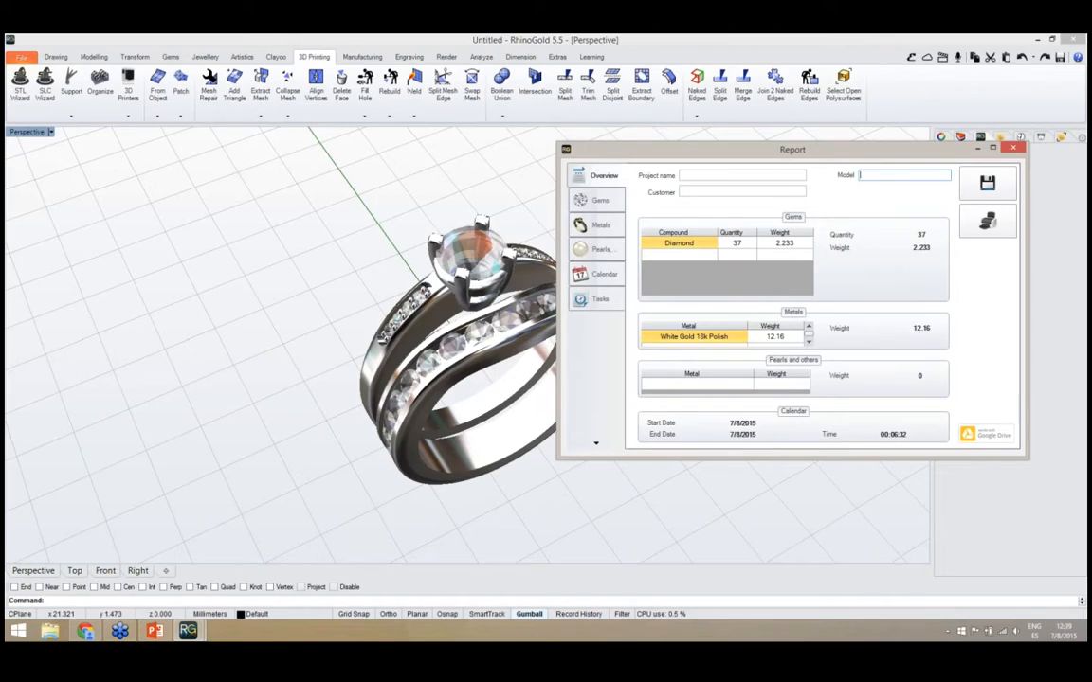
# Review the report's detailed gem list, the metal parts with their weights, and the project calendar
pyautogui.click(612, 201)
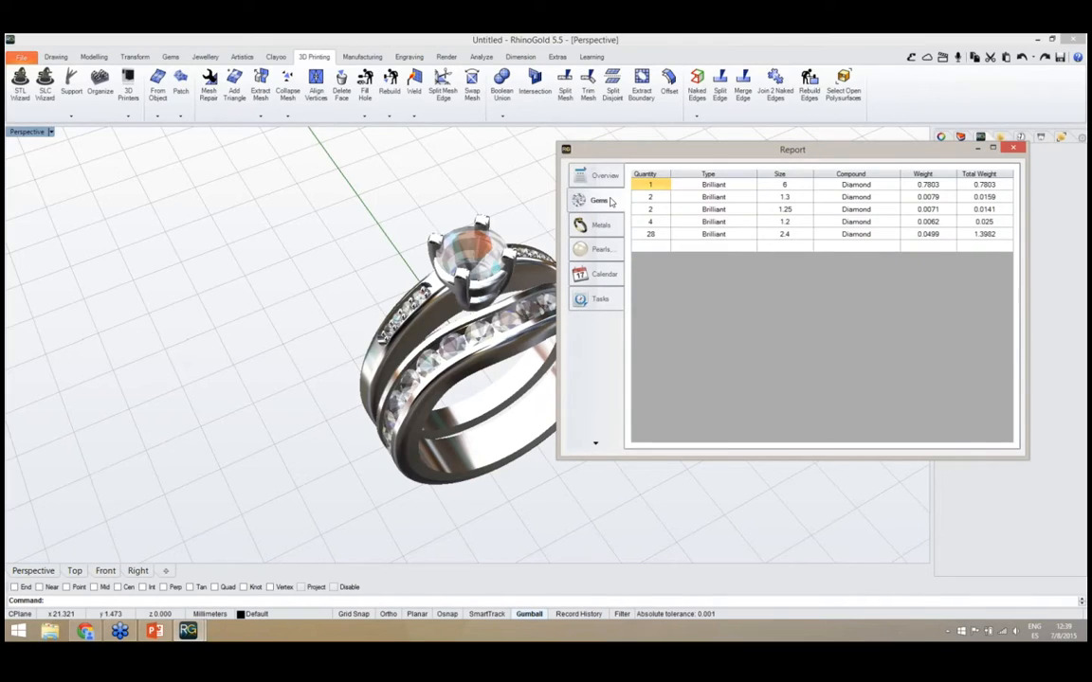
pyautogui.moveTo(595, 147); pyautogui.dragTo(615, 137)
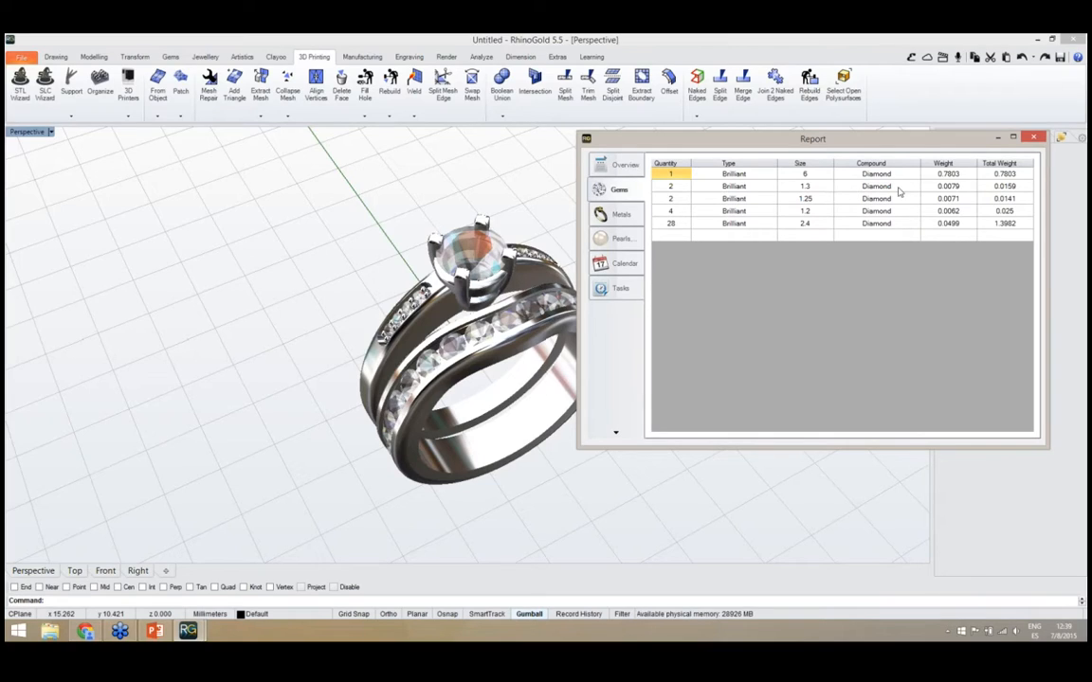
pyautogui.moveTo(890, 144); pyautogui.dragTo(892, 174)
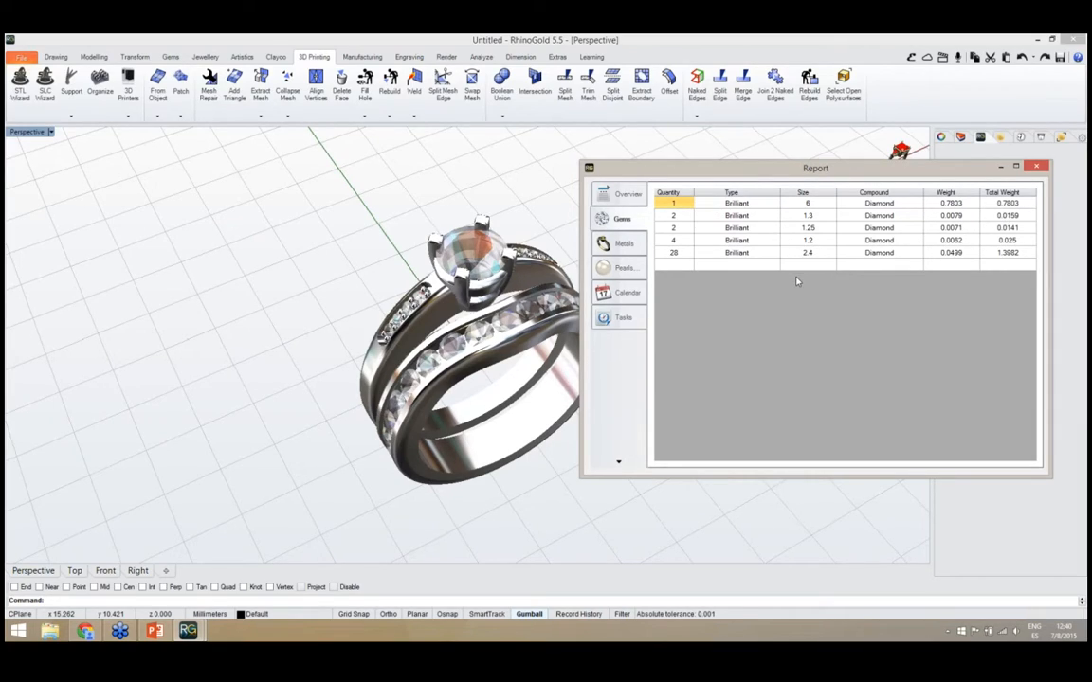
pyautogui.click(634, 251)
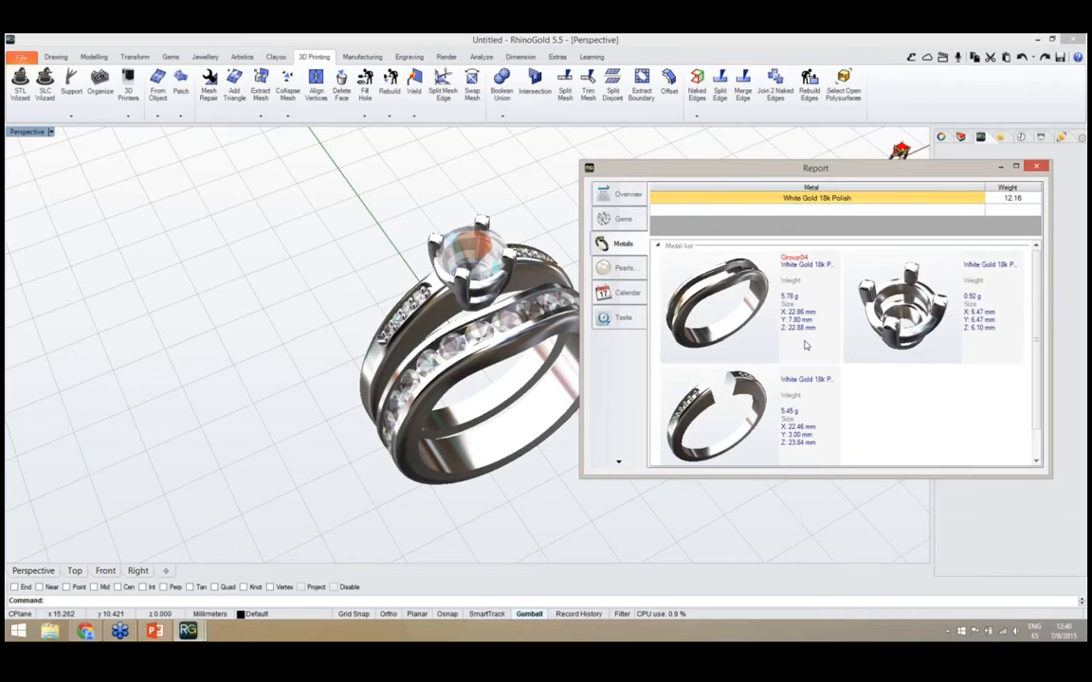
pyautogui.click(628, 292)
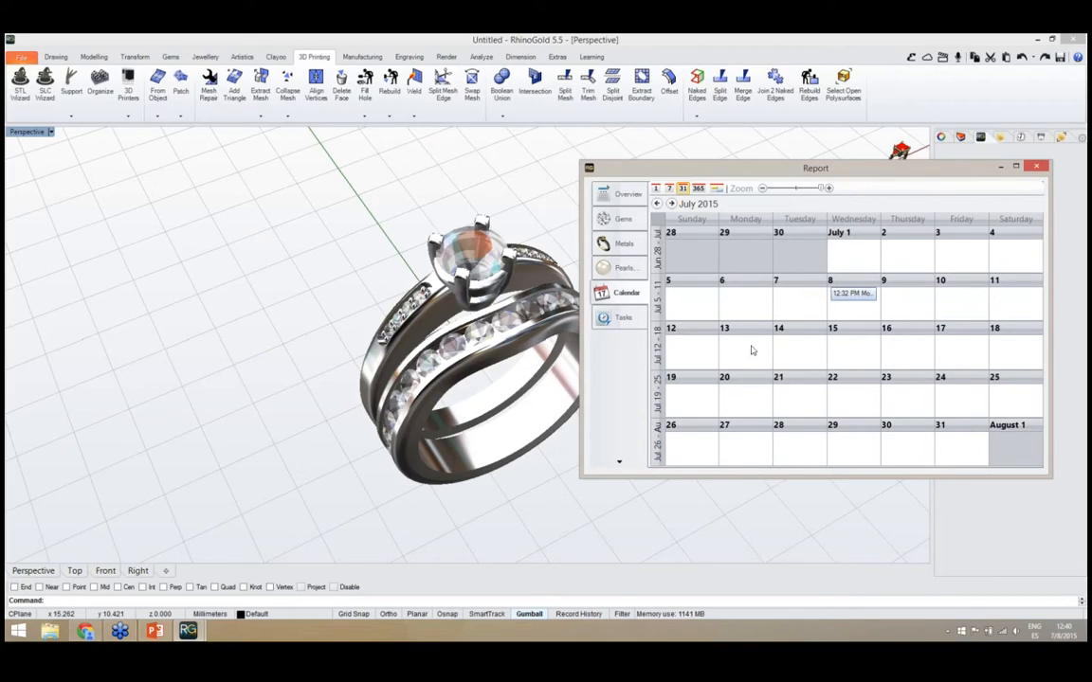
# Import the model's gems as line items into the report's task pricing table
pyautogui.click(627, 318)
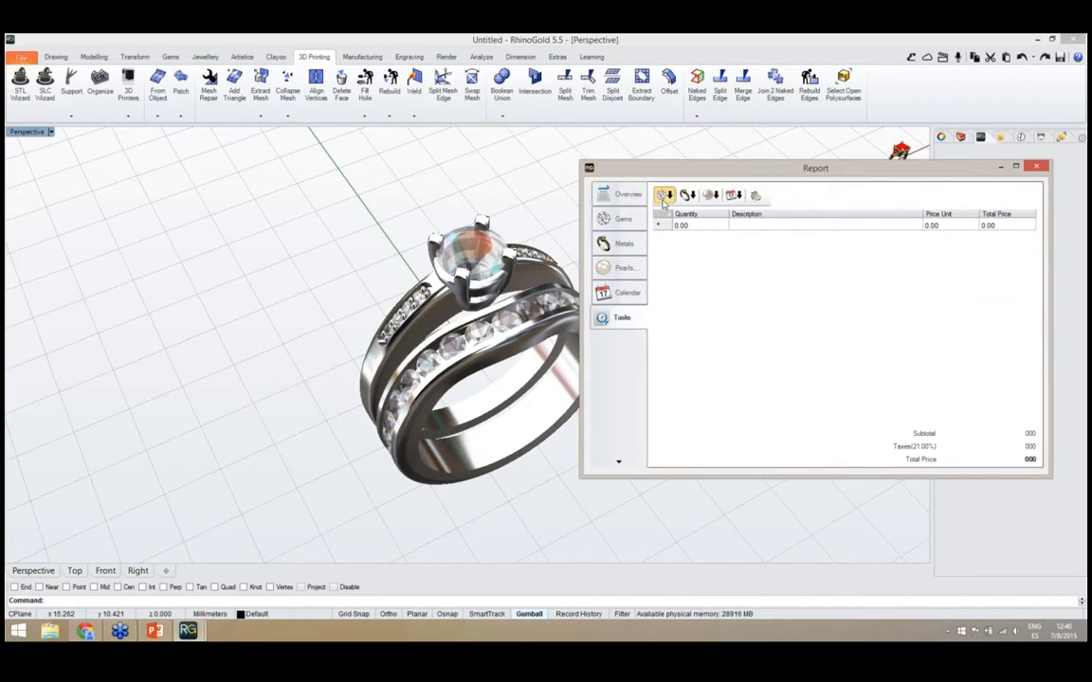
pyautogui.click(664, 195)
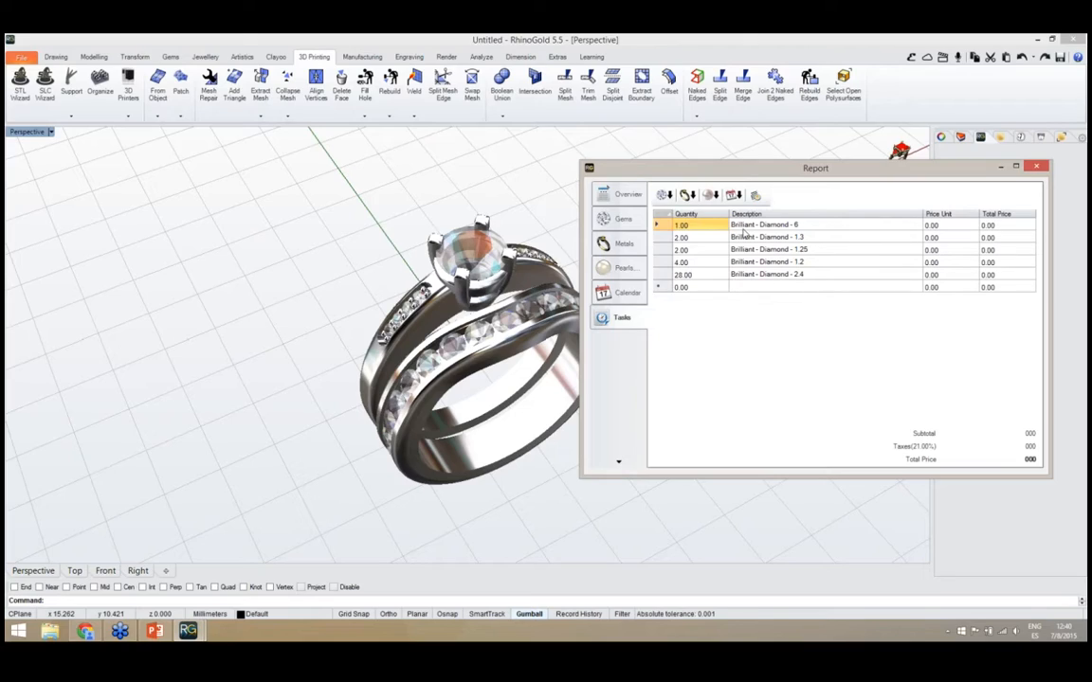
# Import the model's metal as a line item into the report's task pricing table
pyautogui.click(688, 195)
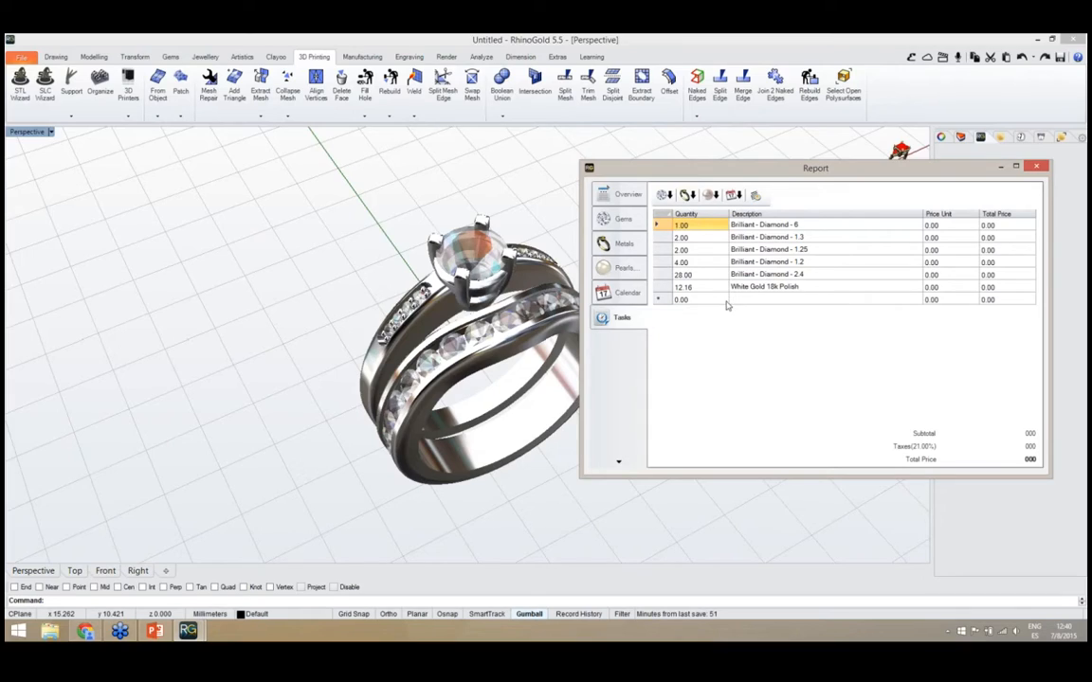
pyautogui.moveTo(804, 176); pyautogui.dragTo(802, 165)
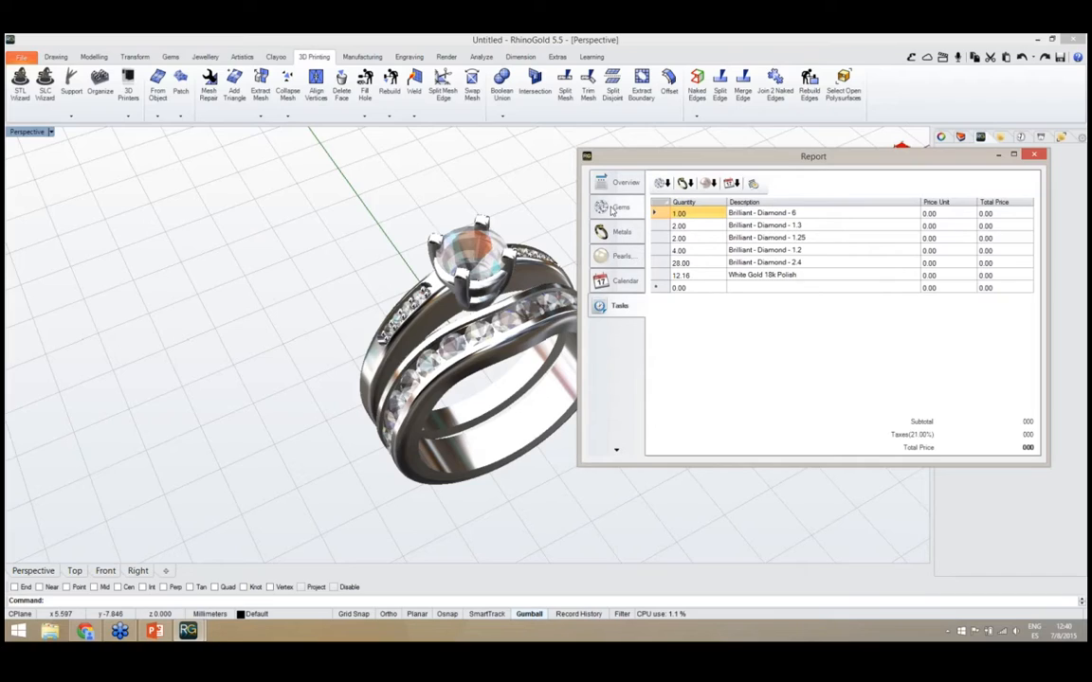
pyautogui.moveTo(630, 162); pyautogui.dragTo(637, 150)
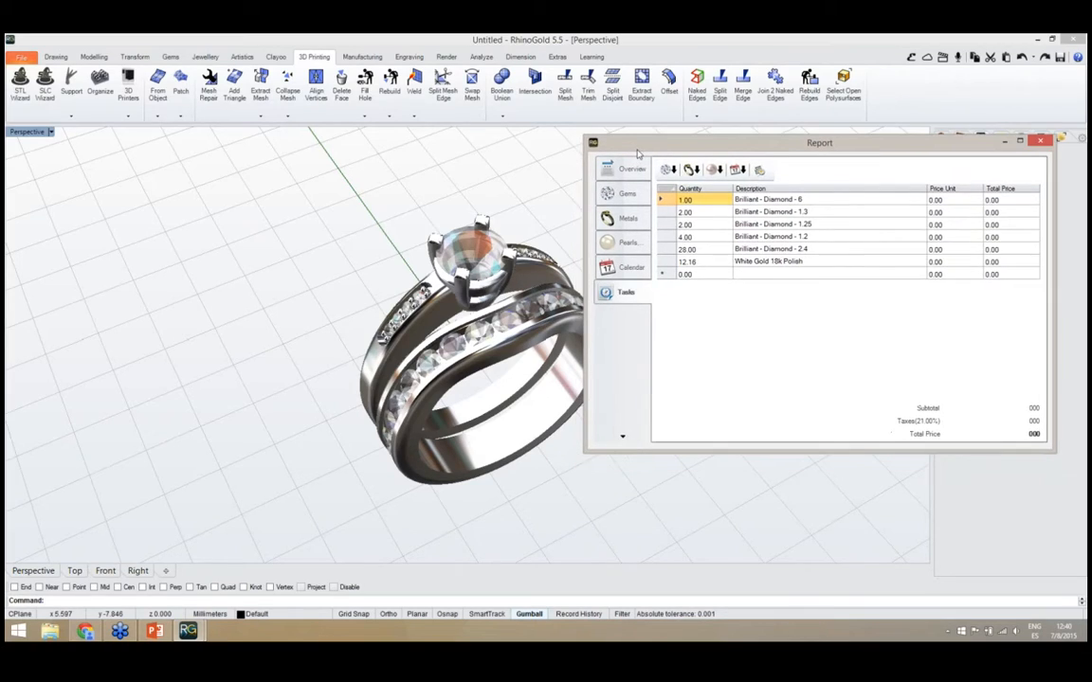
# Review the report's overview of gems, metals and calendar once more and close the report
pyautogui.click(632, 169)
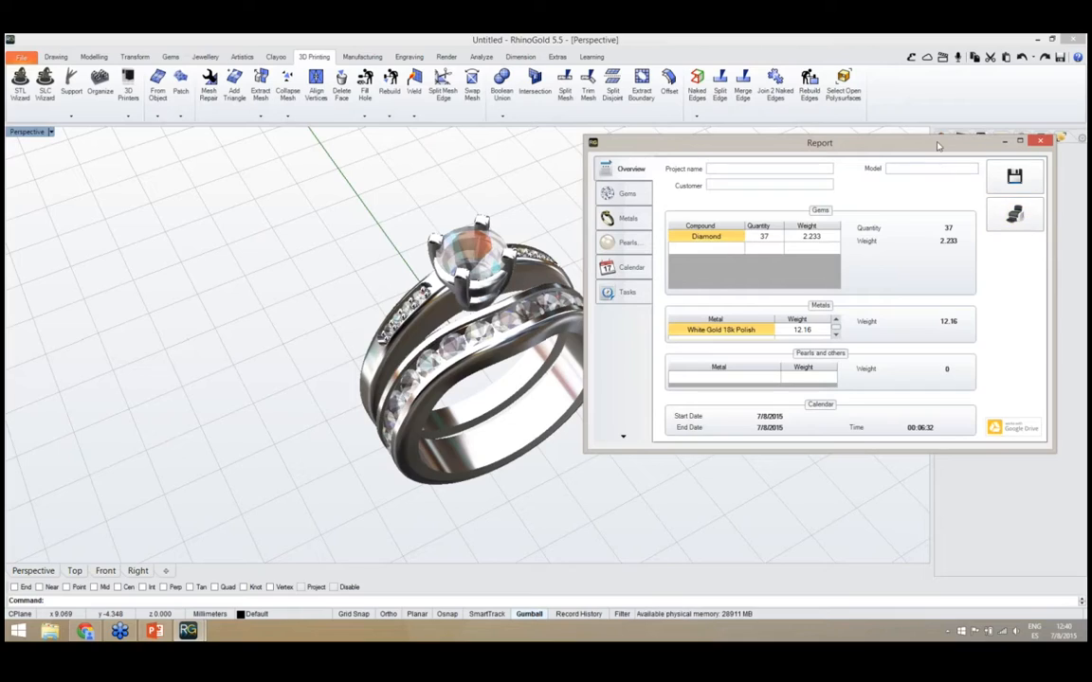
pyautogui.moveTo(939, 145); pyautogui.dragTo(834, 157)
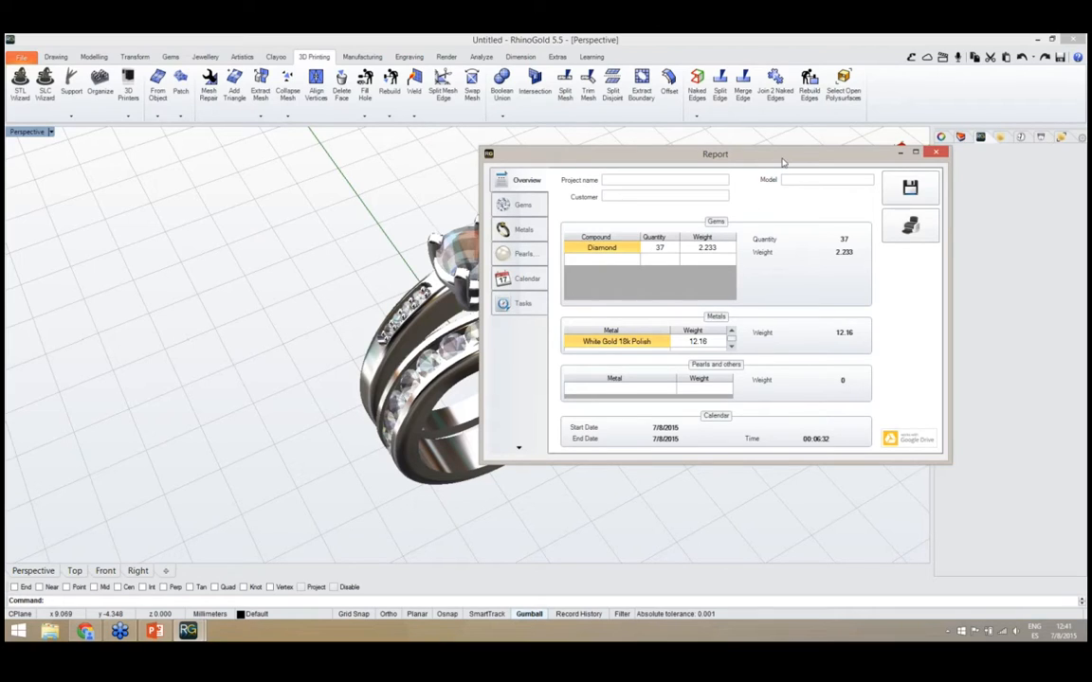
pyautogui.moveTo(783, 161); pyautogui.dragTo(755, 148)
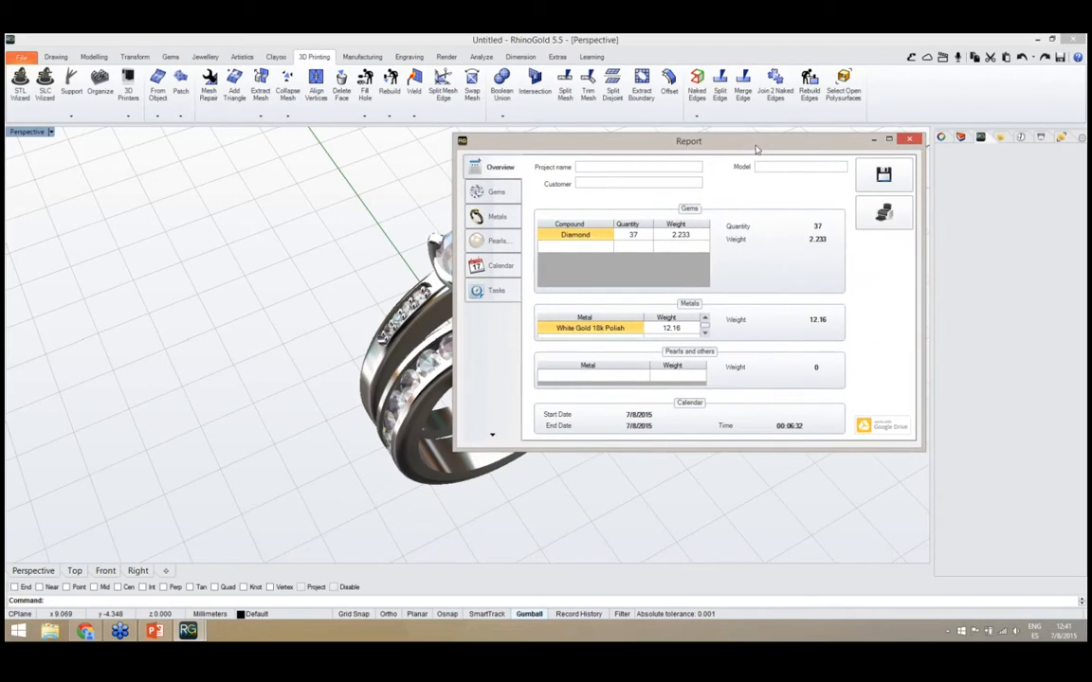
pyautogui.click(907, 140)
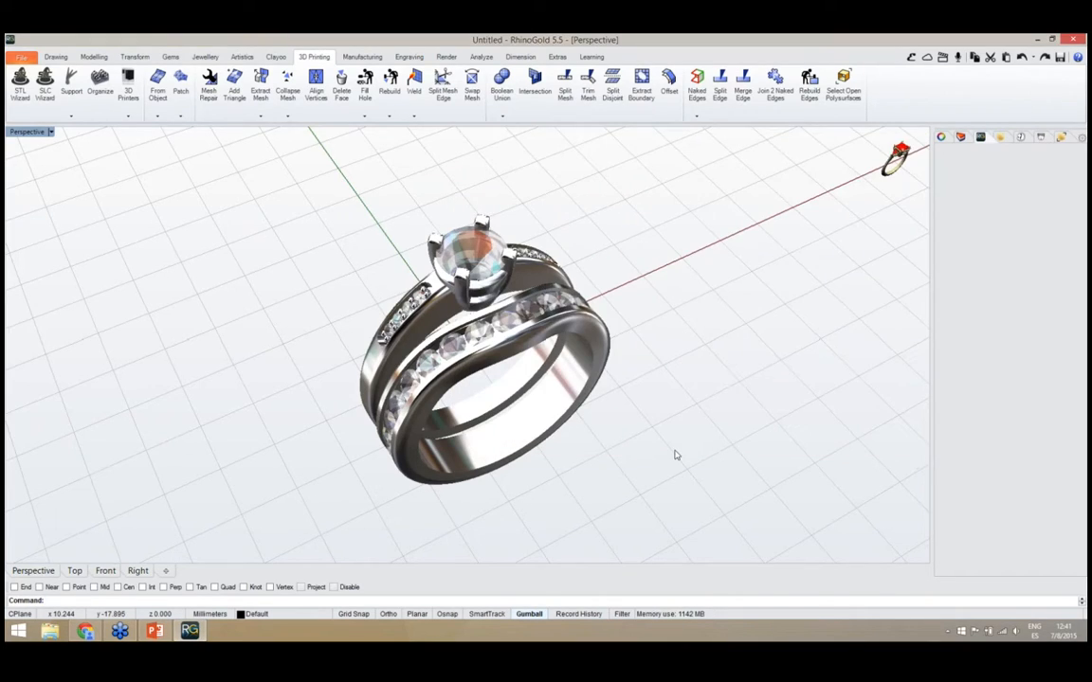
# Fit the complete ring set in the perspective view and examine it from a lower angle
pyautogui.moveTo(677, 455); pyautogui.dragTo(656, 451, button='right')
pyautogui.write('z')
pyautogui.press('Return')
pyautogui.write('e')
pyautogui.press('Return')
pyautogui.moveTo(607, 417); pyautogui.dragTo(679, 367, button='right')
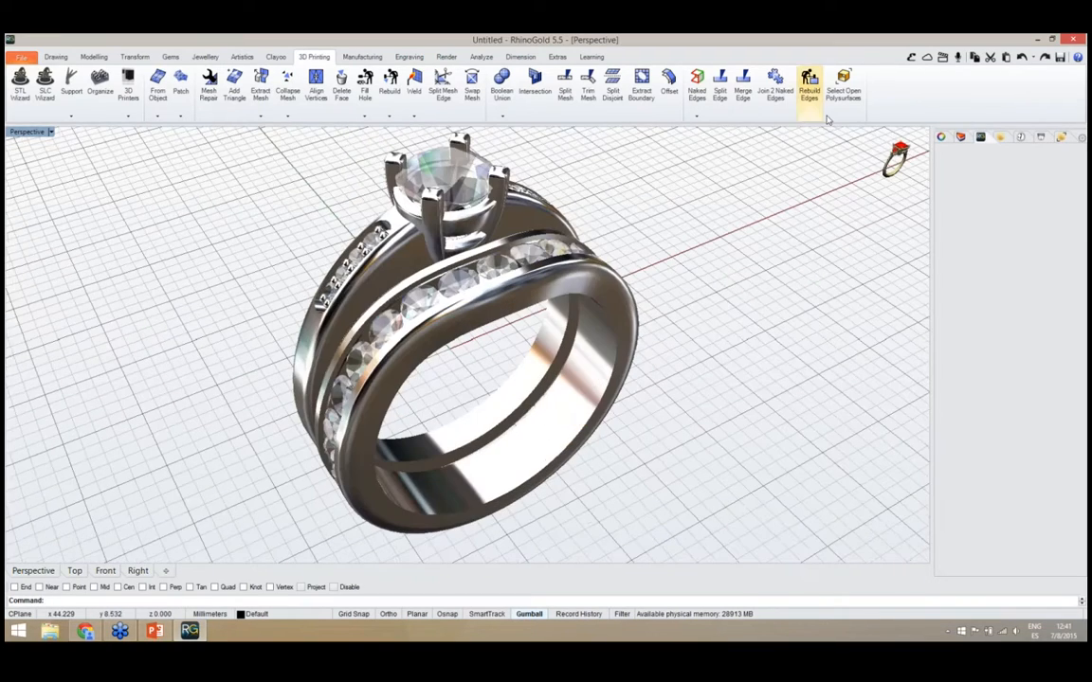
# Open the Elements library, look through the Three Stones Ring models and return to the category overview
pyautogui.click(910, 57)
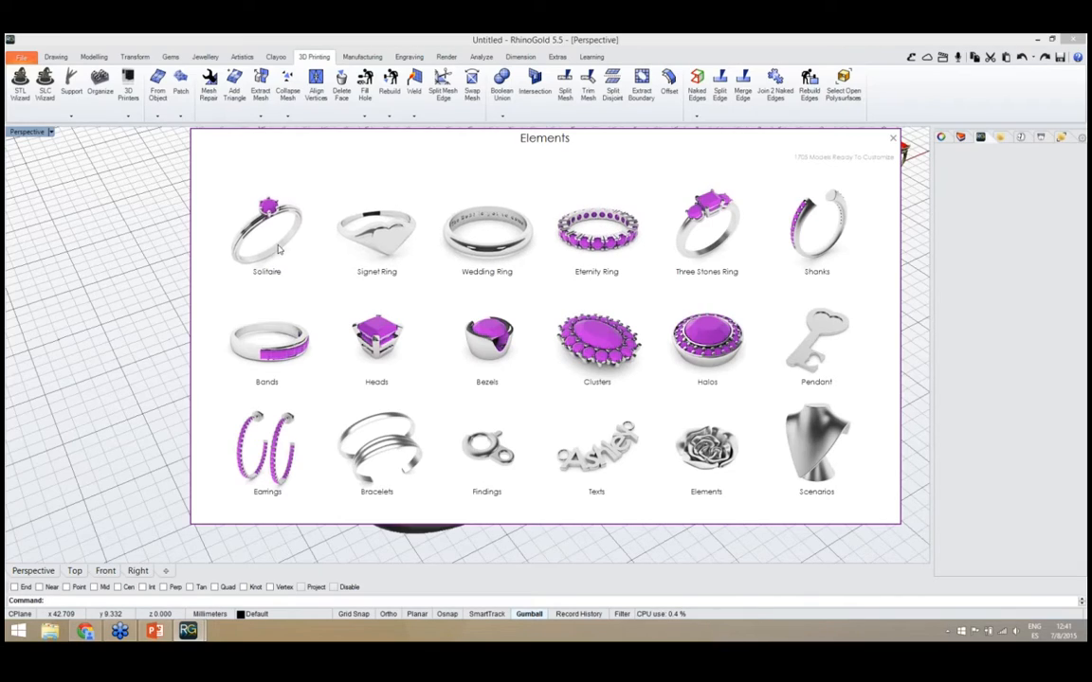
pyautogui.click(733, 240)
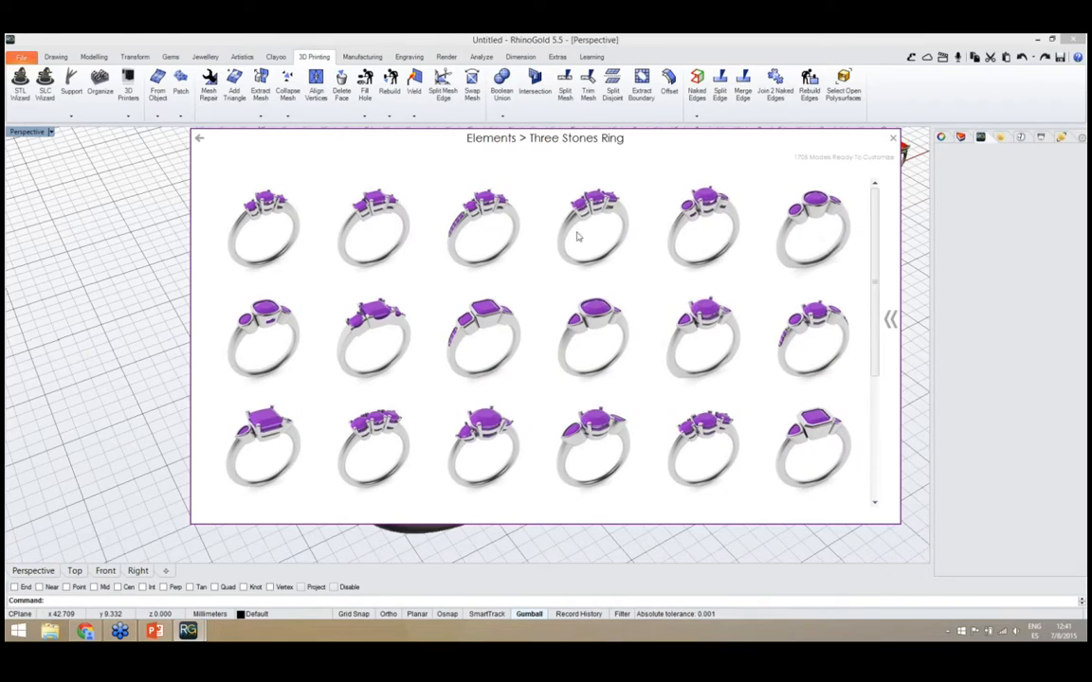
pyautogui.click(201, 140)
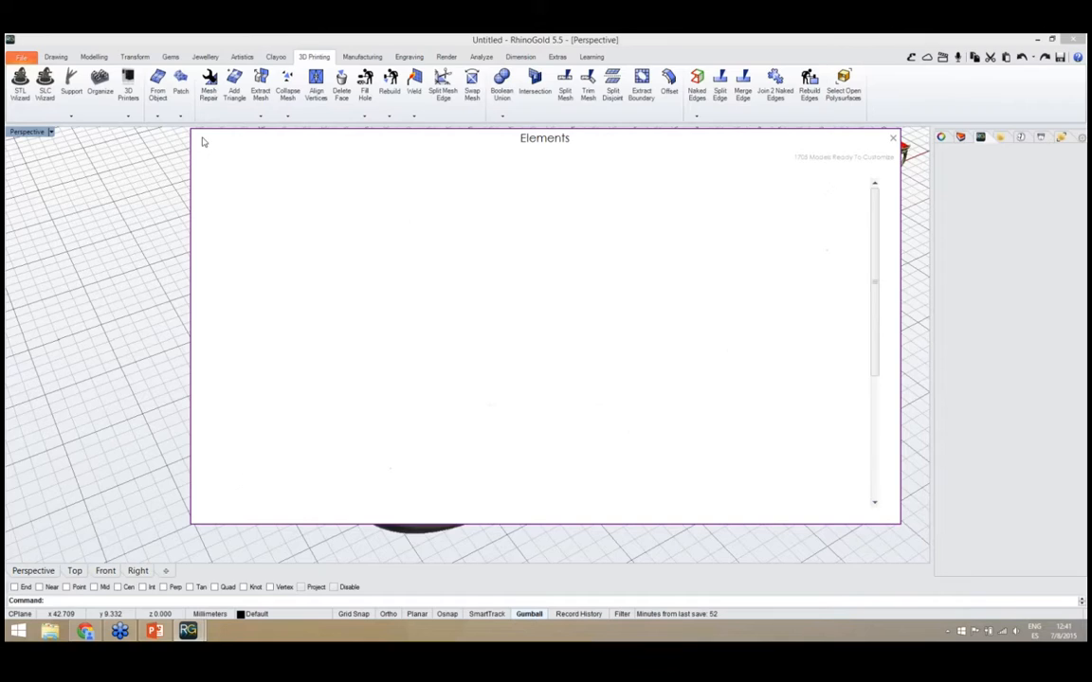
pyautogui.moveTo(480, 142); pyautogui.dragTo(507, 144)
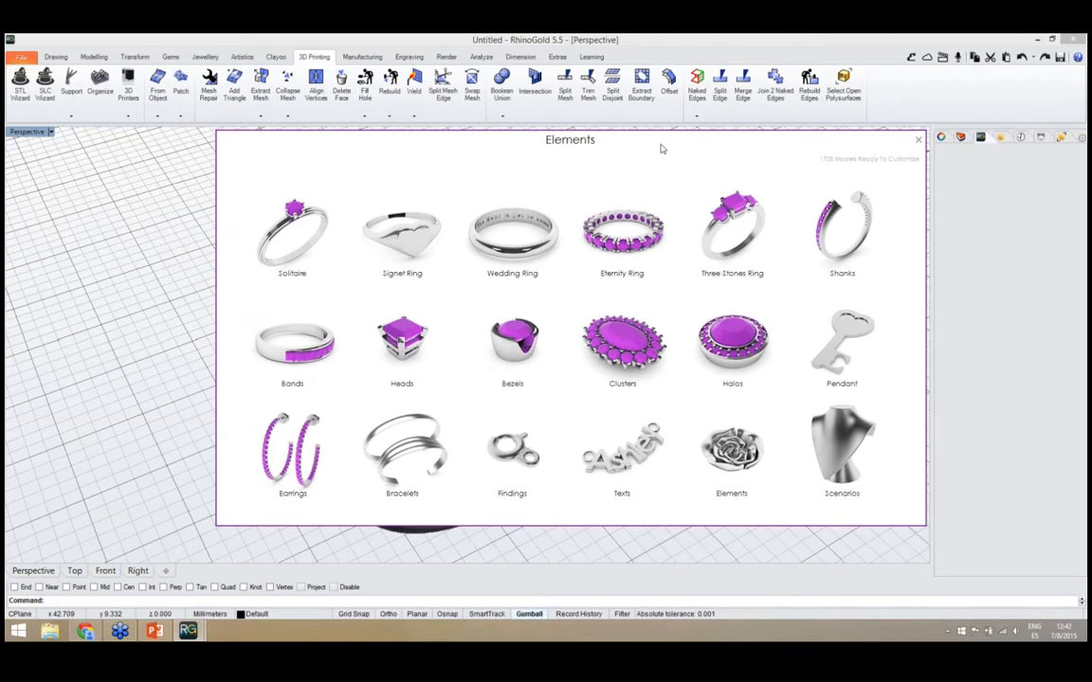
pyautogui.moveTo(662, 147); pyautogui.dragTo(660, 147)
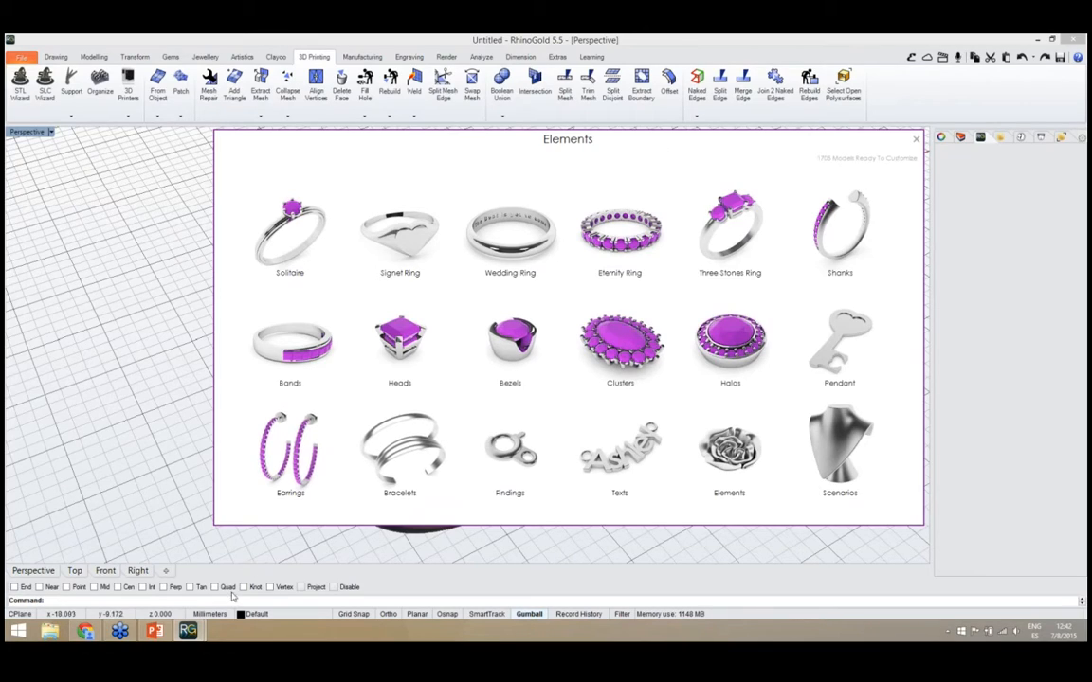
pyautogui.moveTo(200, 640)
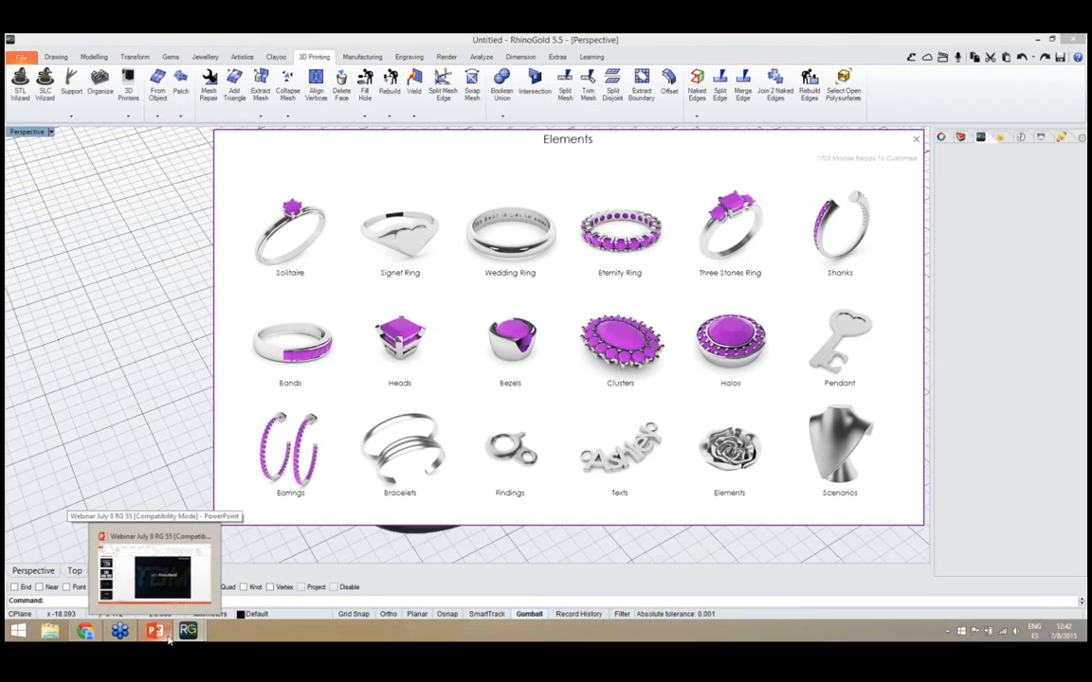
pyautogui.click(168, 642)
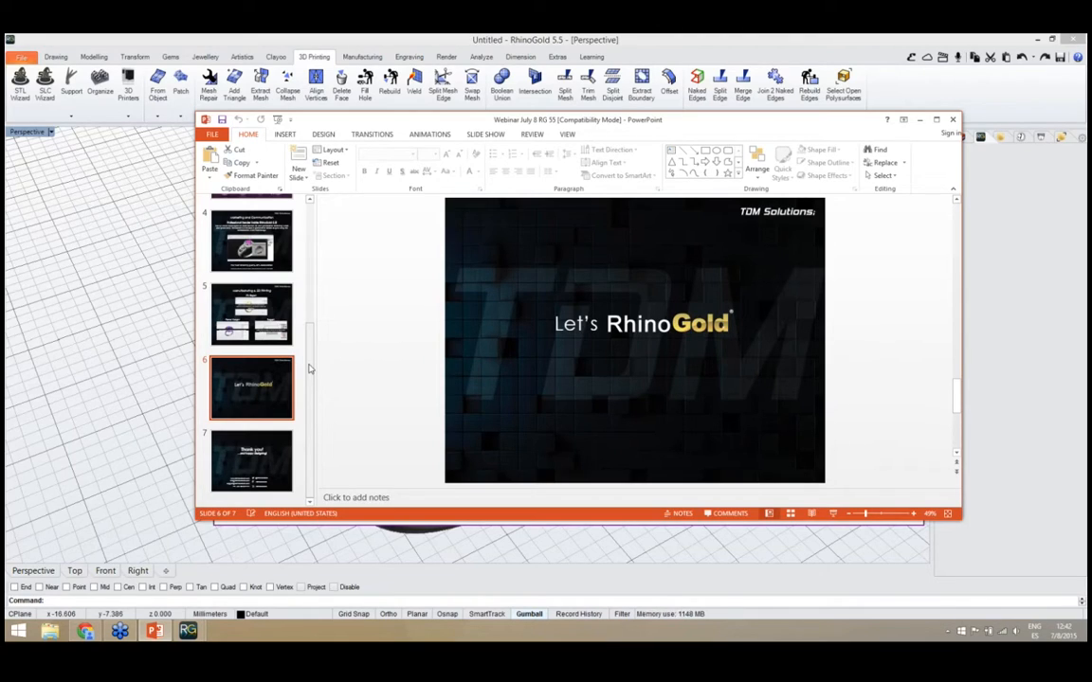
pyautogui.moveTo(412, 122); pyautogui.dragTo(376, 141)
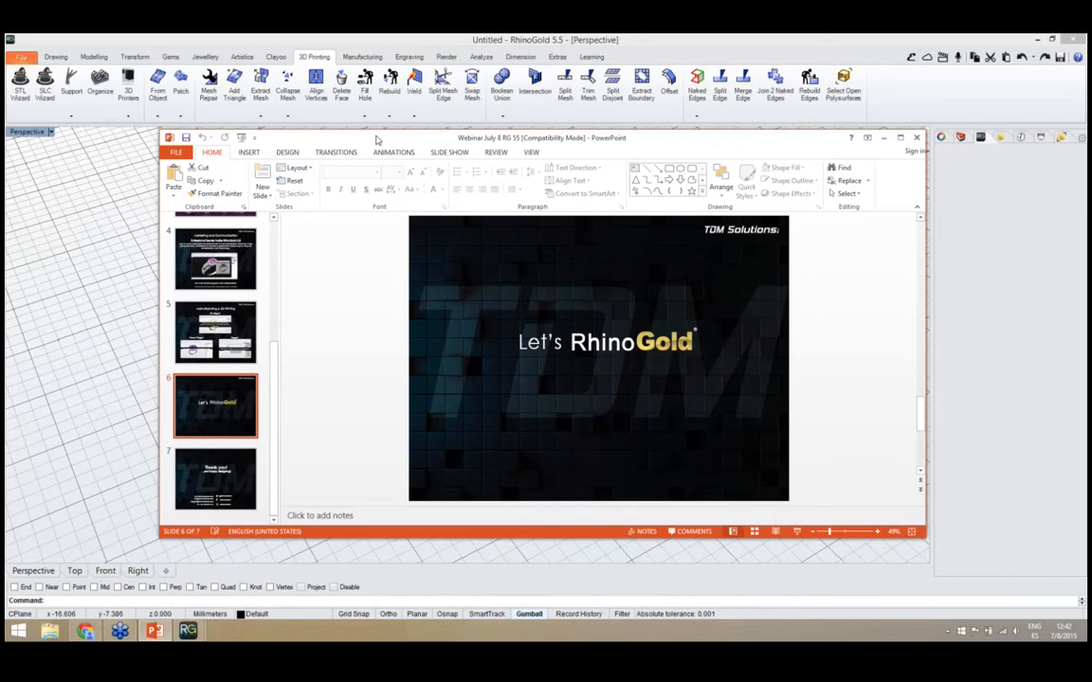
pyautogui.click(883, 138)
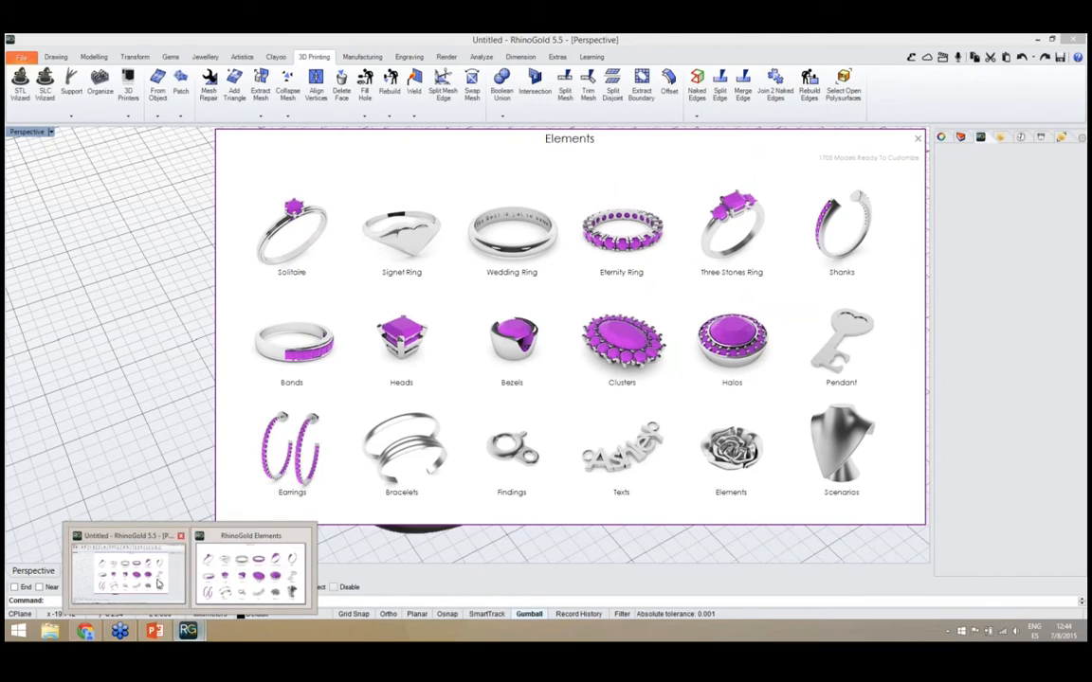
# Switch to the webinar presentation in PowerPoint, start the slide show from slide 6 and advance to the closing "Thank you!" slide
pyautogui.click(155, 631)
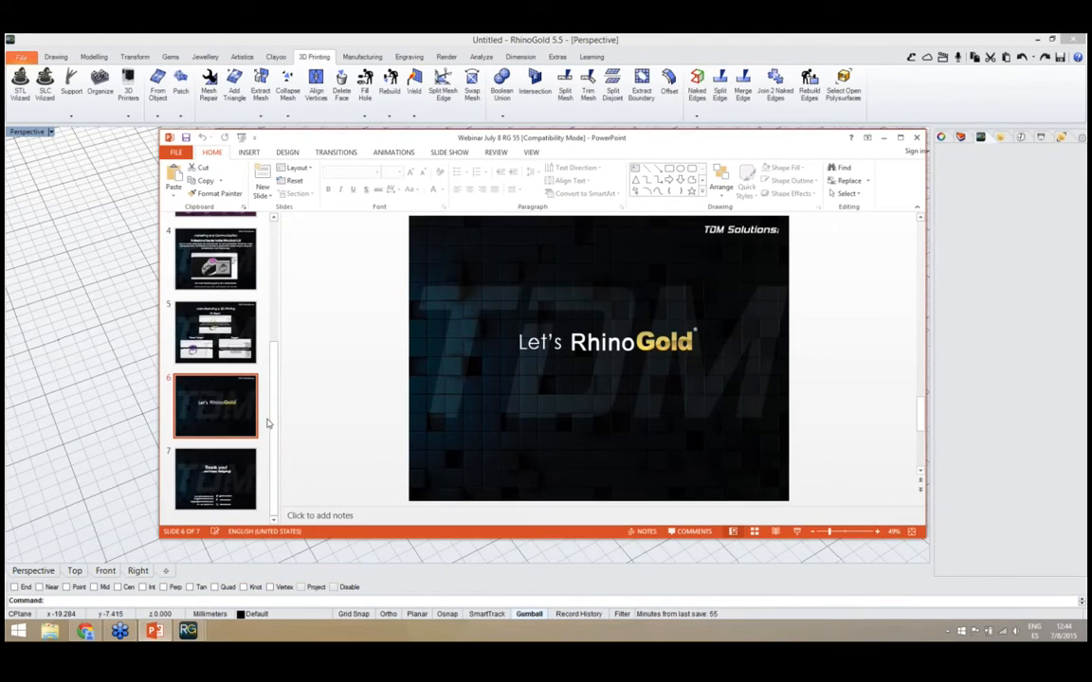
pyautogui.click(798, 532)
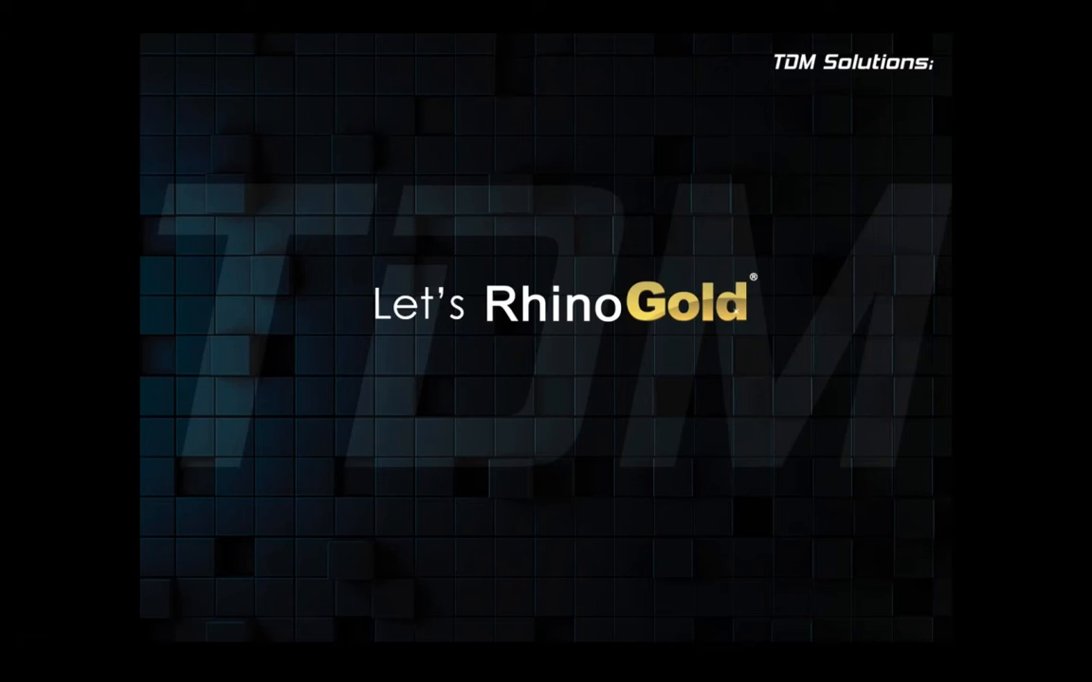
pyautogui.click(171, 577)
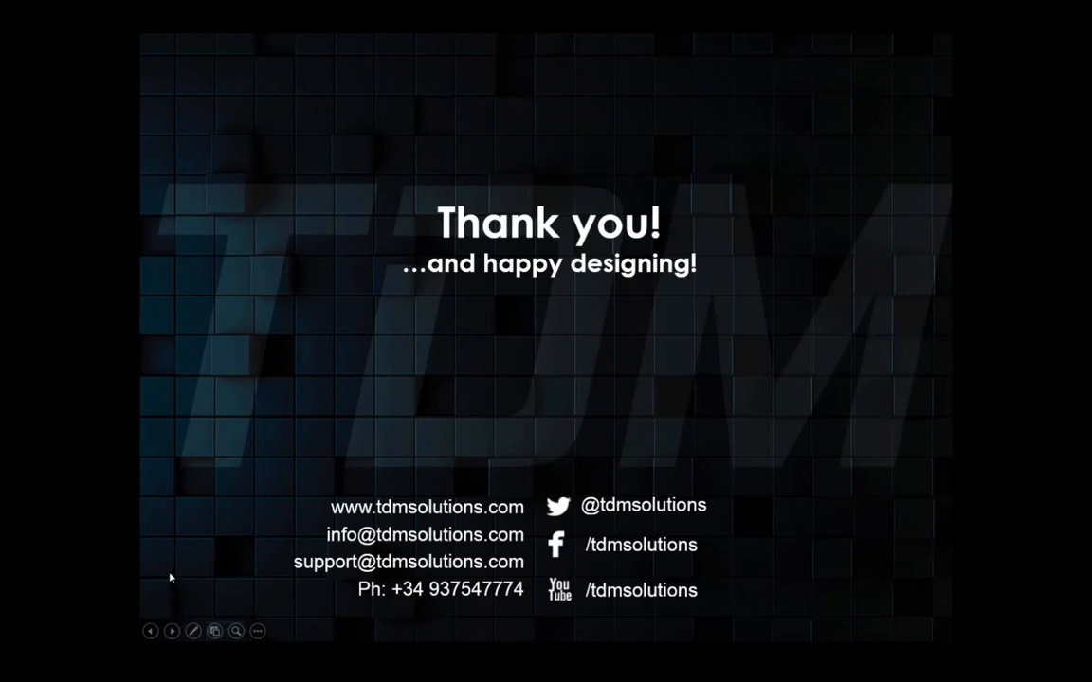